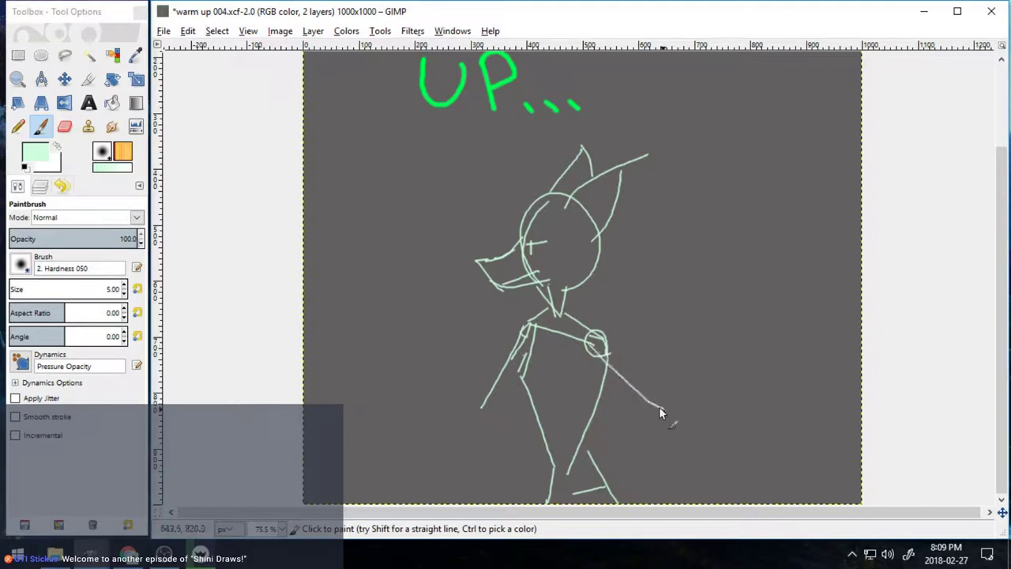
Step: Rough in both bent arms of the canine figure with shoulder and elbow joints, and a hand holding a dagger
mouse_move(372, 395)
left_mouse_down()
mouse_move(337, 322)
mouse_move(375, 407)
left_mouse_up()
mouse_move(608, 340)
left_mouse_down()
mouse_move(681, 413)
mouse_move(657, 405)
mouse_move(570, 436)
left_mouse_up()
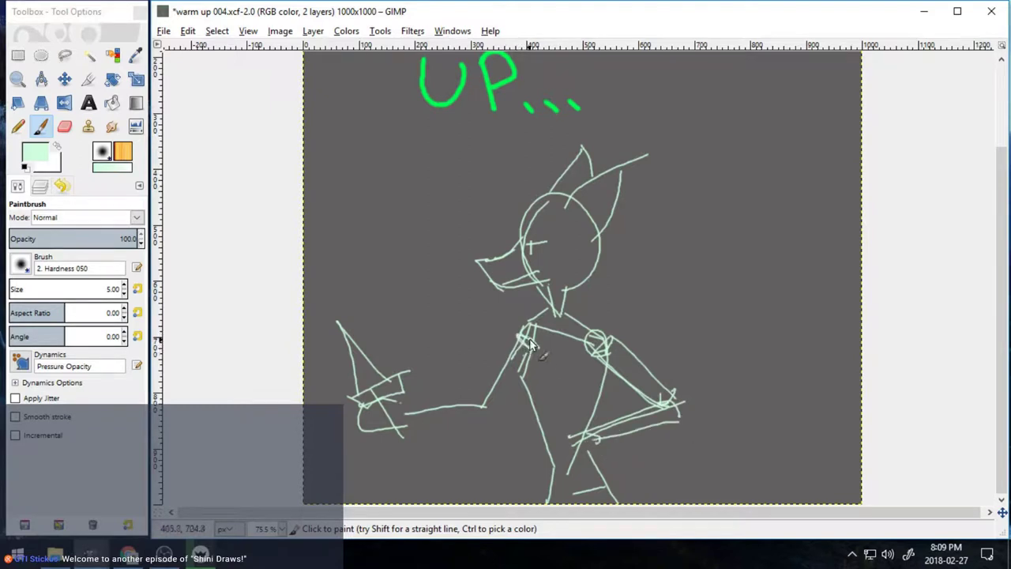
mouse_move(529, 345)
left_mouse_down()
mouse_move(513, 393)
mouse_move(520, 338)
mouse_move(539, 355)
mouse_move(490, 414)
left_mouse_up()
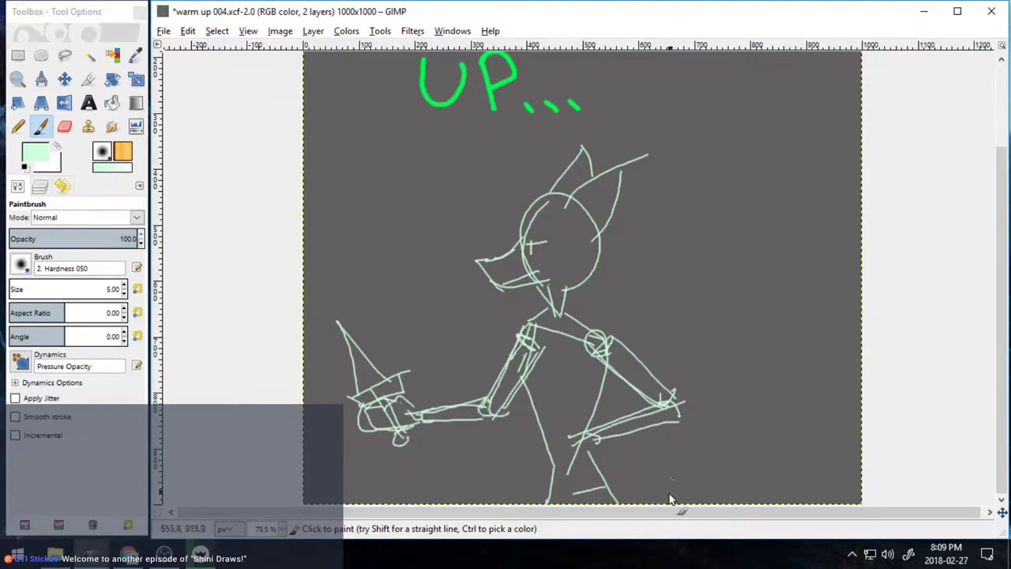
Step: Sketch the figure's curved tail, an eyebrow above the eye and jagged tufts around the waist
mouse_move(688, 455)
left_mouse_down()
mouse_move(591, 463)
mouse_move(756, 477)
left_mouse_up()
left_click_drag(583, 319, 590, 326)
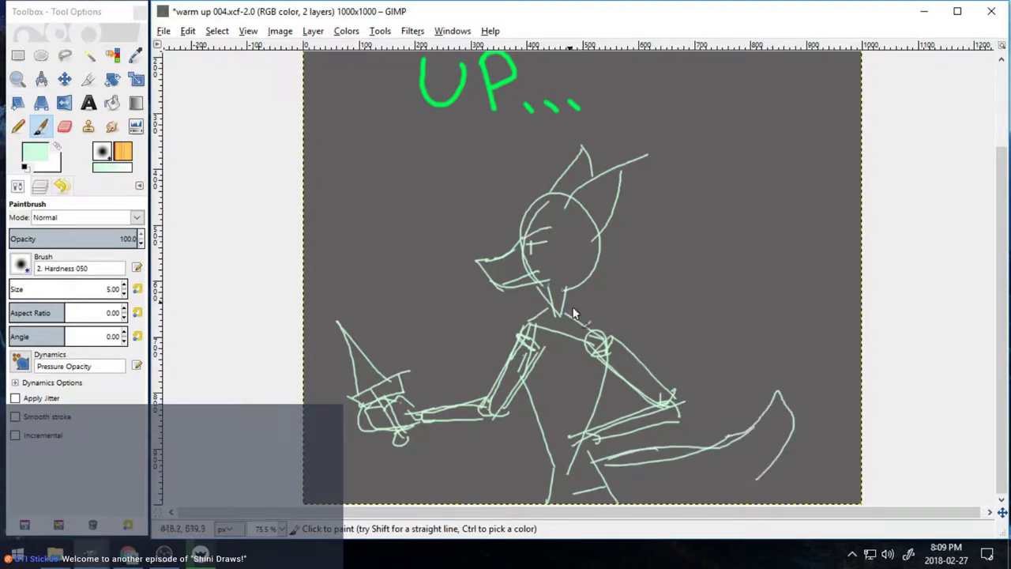
mouse_move(535, 433)
left_mouse_down()
mouse_move(618, 446)
mouse_move(553, 395)
mouse_move(535, 421)
mouse_move(551, 443)
mouse_move(576, 451)
mouse_move(545, 408)
left_mouse_up()
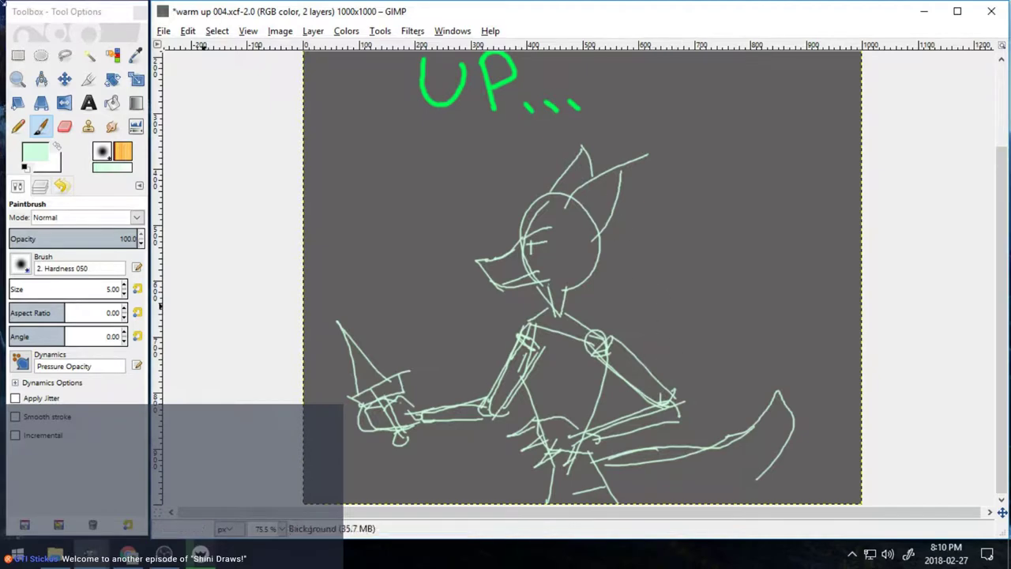
Step: Create a transparent 1000 × 1000 px layer named LINE above the background sketch
key("e")
left_click(40, 188)
left_click(19, 525)
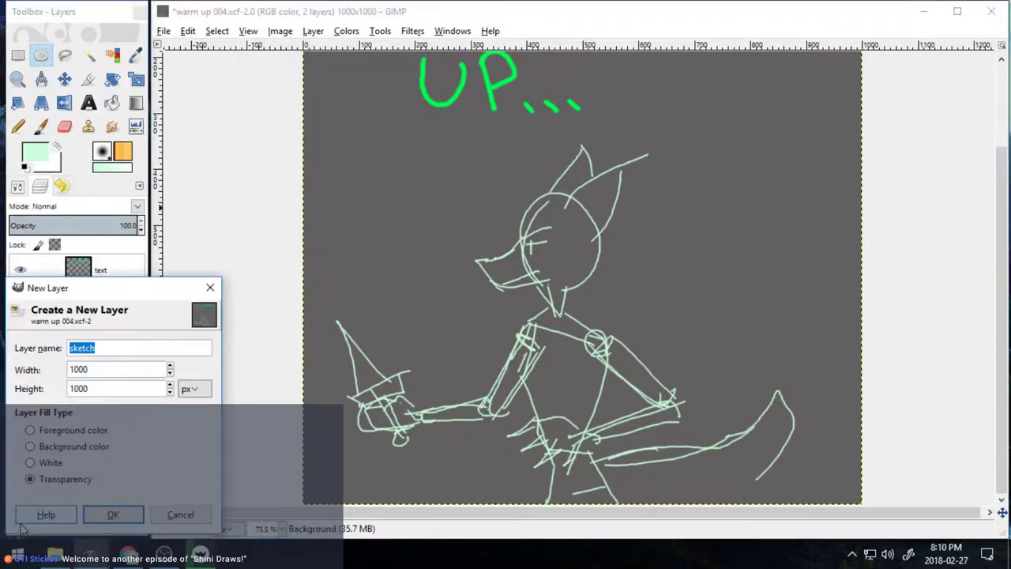
type("LINE")
key("Return")
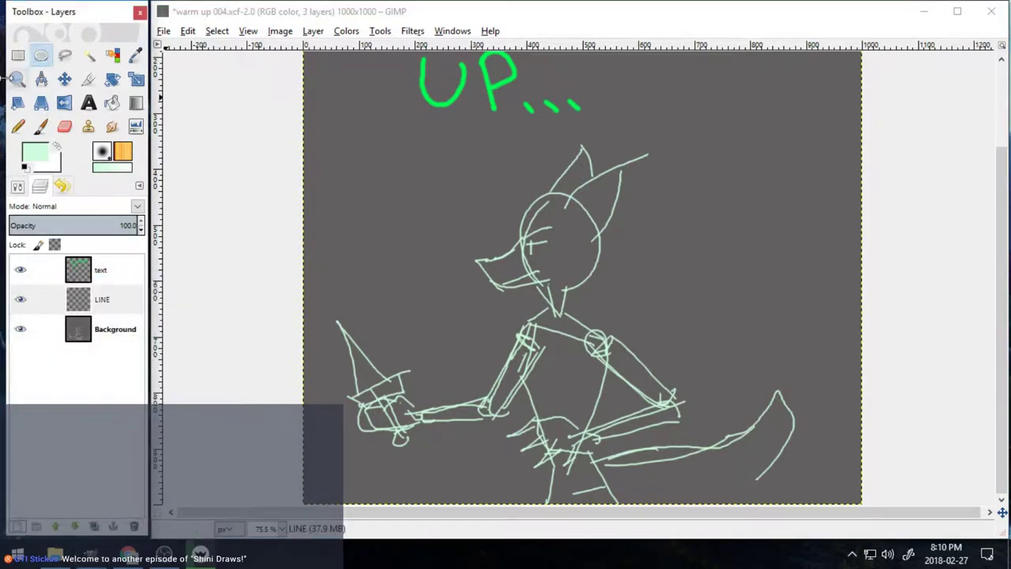
Step: Set up the Paintbrush with white as the foreground color and a size of 2.00 for lining the head
left_click(17, 78)
left_click(18, 186)
left_click(39, 186)
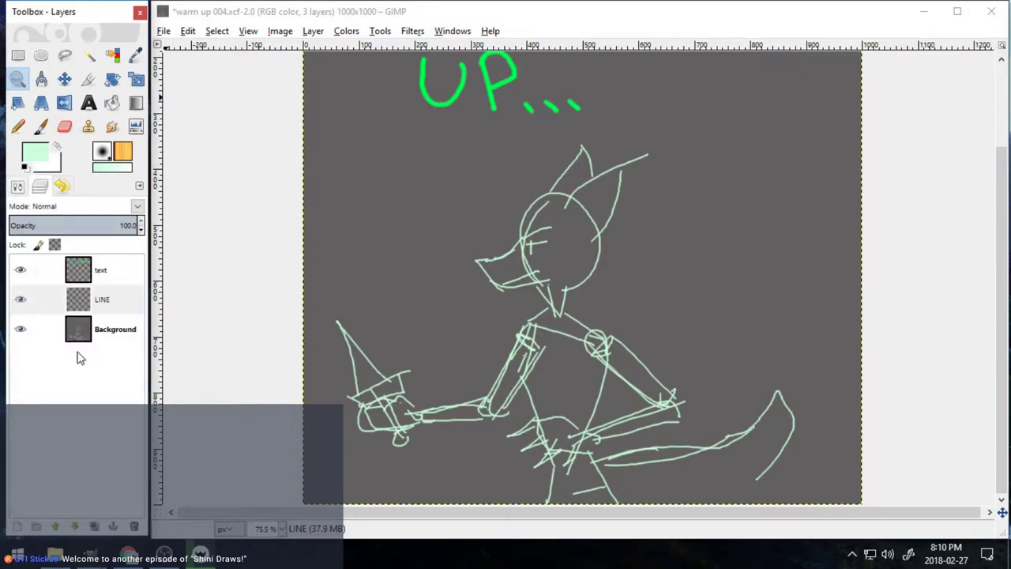
left_click(17, 185)
left_click_drag(316, 147, 742, 503)
left_click_drag(505, 63, 730, 288)
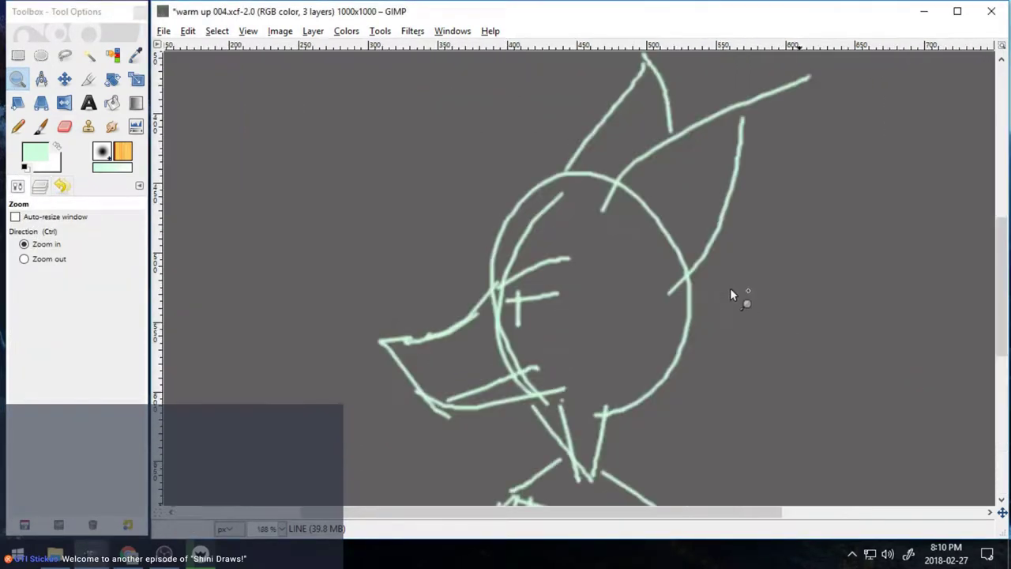
key("ctrl+l")
key("x")
key("p")
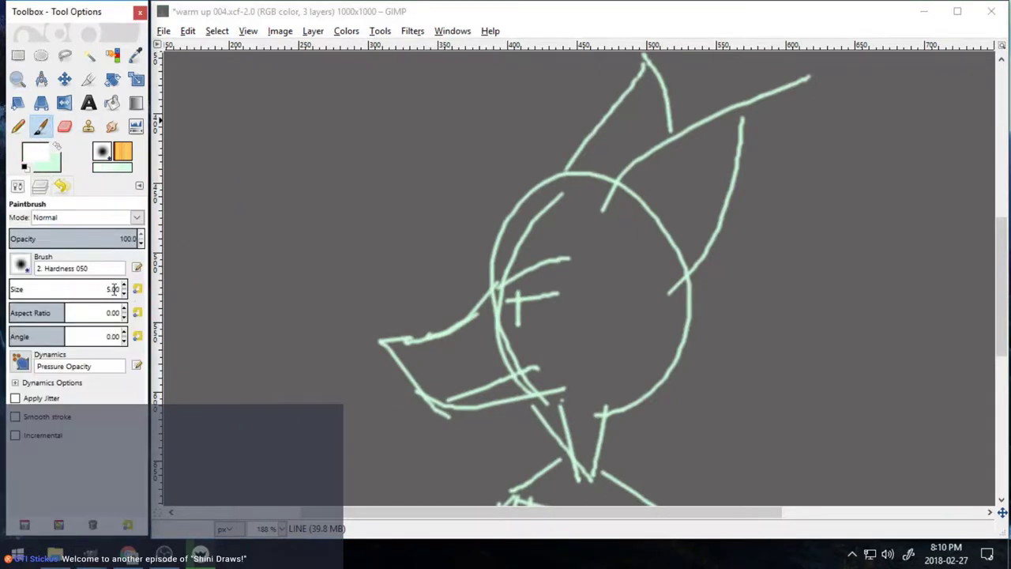
Step: Line the jagged hair tufts on the forehead, the snout and the lower jaw with thin white strokes
left_click_drag(615, 180, 480, 177)
mouse_move(482, 177)
left_mouse_down()
mouse_move(511, 193)
mouse_move(497, 229)
left_mouse_up()
left_click_drag(495, 234, 448, 254)
left_click_drag(449, 254, 504, 270)
mouse_move(497, 268)
left_mouse_down()
mouse_move(421, 337)
mouse_move(417, 385)
mouse_move(462, 424)
mouse_move(587, 399)
left_mouse_up()
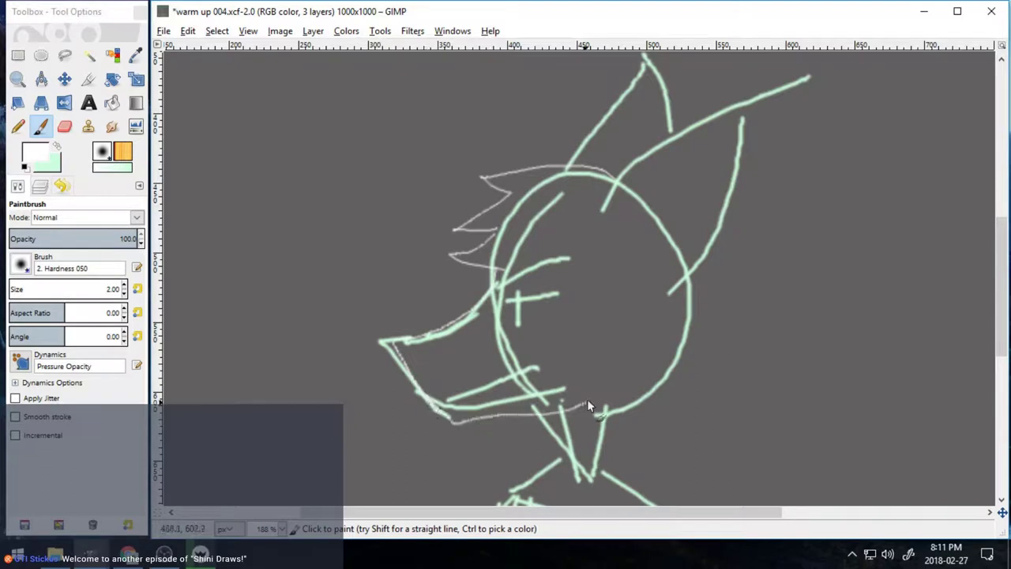
Step: Line the mouth, the eye with its brow, both pointed ears and the inner ear, plus the back of the head
left_click_drag(449, 415, 545, 387)
left_click_drag(506, 291, 551, 273)
left_click_drag(757, 120, 681, 299)
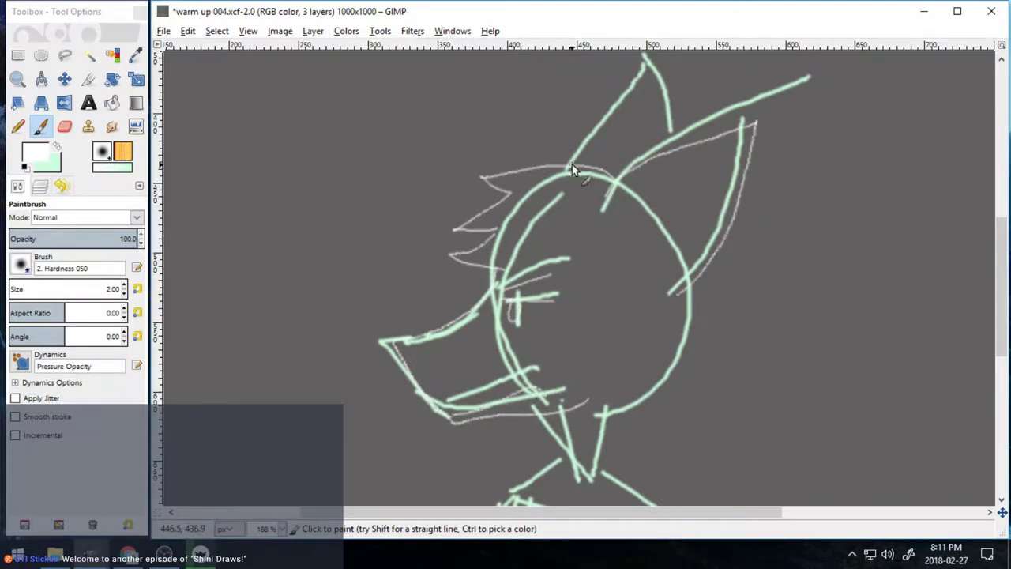
left_click_drag(602, 132, 662, 65)
mouse_move(616, 211)
left_mouse_down()
mouse_move(730, 156)
mouse_move(664, 276)
left_mouse_up()
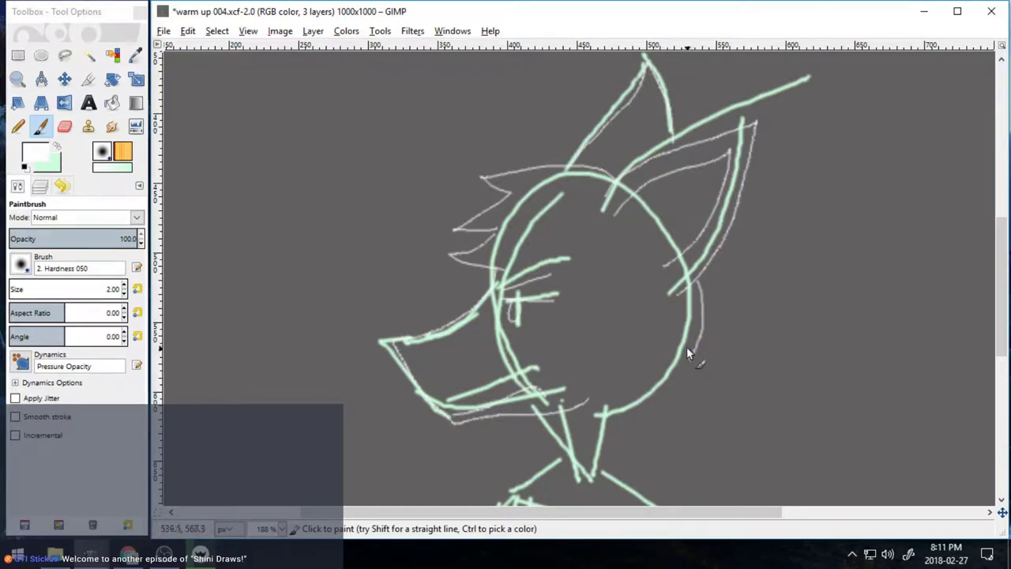
Step: Line the fur at the back of the head, the neck, the collar around it and the near shoulder
scroll(893, 342, "down", 3)
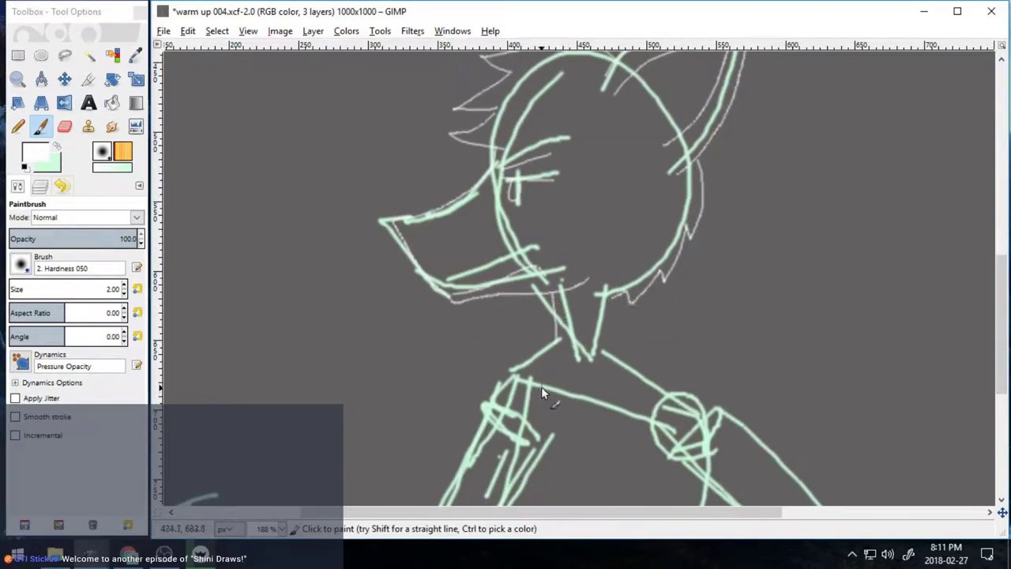
scroll(981, 320, "down", 4)
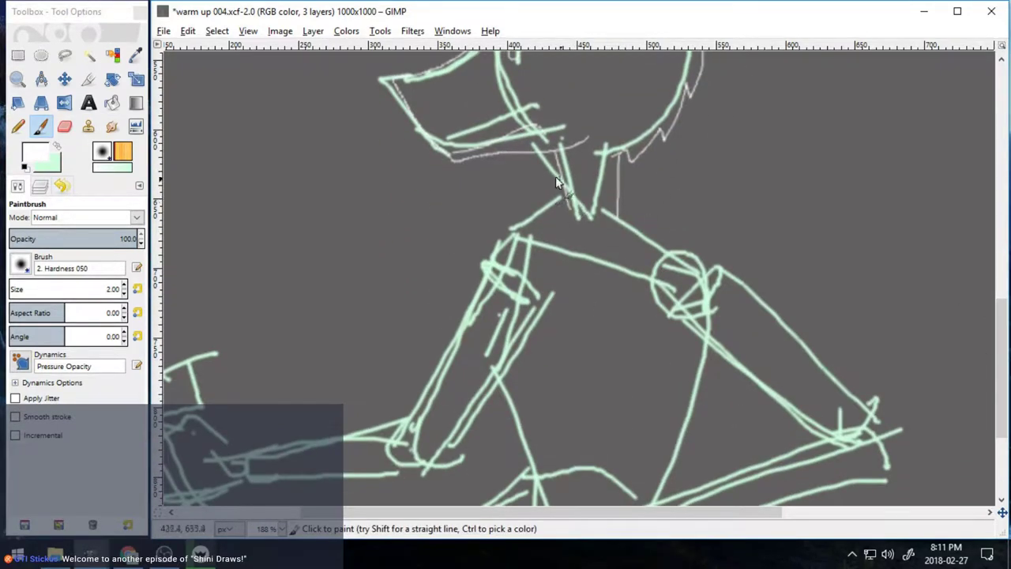
mouse_move(622, 193)
left_mouse_down()
mouse_move(548, 192)
mouse_move(520, 223)
left_mouse_up()
mouse_move(642, 183)
left_mouse_down()
mouse_move(633, 224)
mouse_move(715, 277)
left_mouse_up()
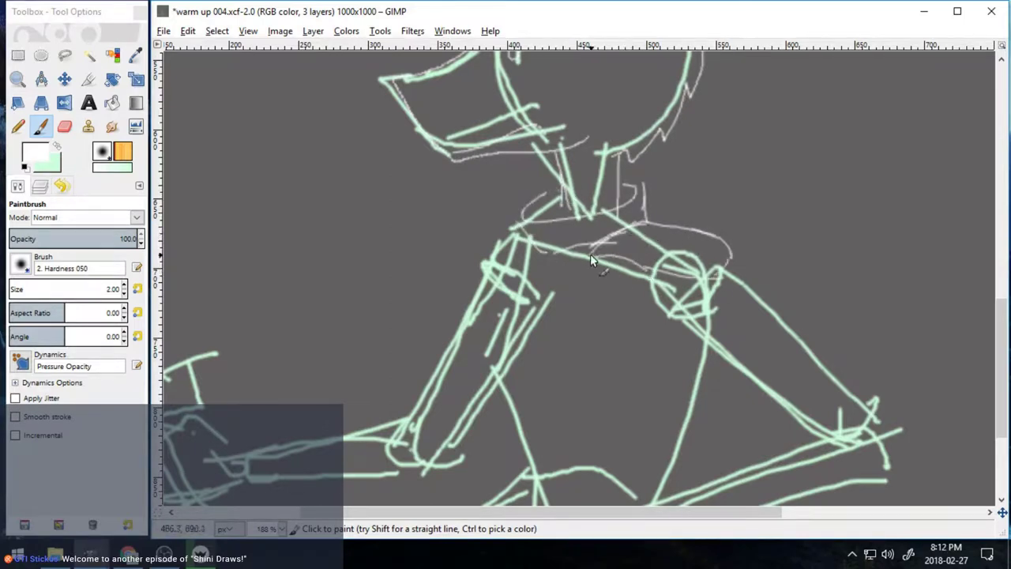
mouse_move(590, 254)
left_mouse_down()
mouse_move(677, 282)
mouse_move(738, 249)
left_mouse_up()
Step: Line the two long slanted edges running from the chest and shoulder down to the waist
left_click_drag(1001, 340, 1001, 381)
left_click_drag(597, 136, 488, 359)
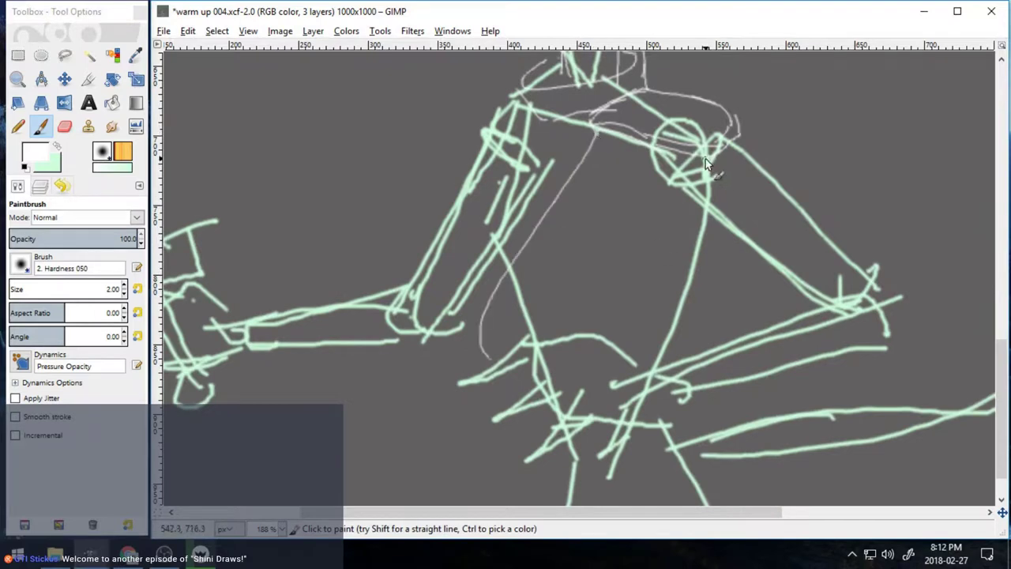
left_click_drag(710, 157, 575, 332)
scroll(583, 297, "down", 1)
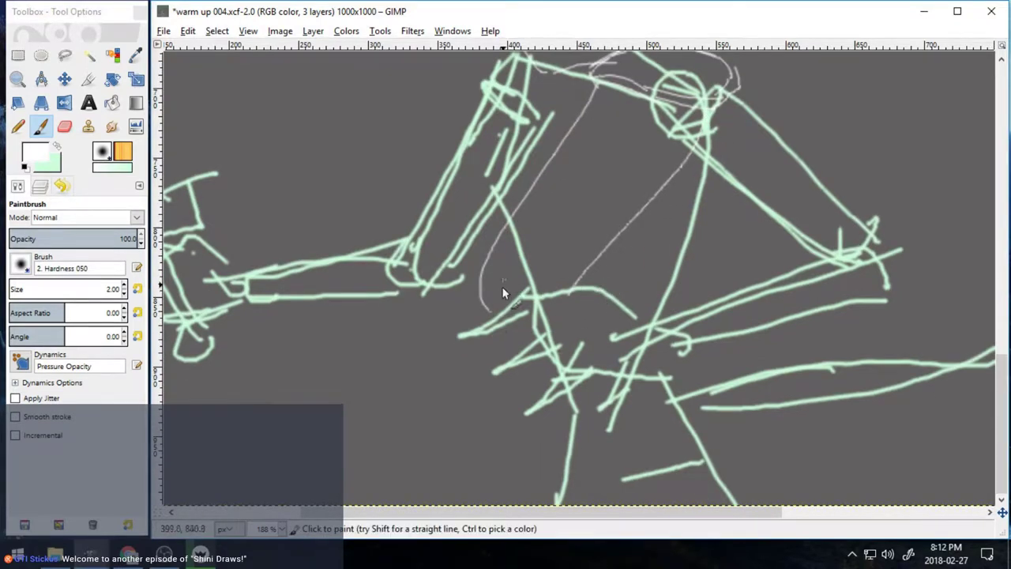
Step: Add the back line, the curved lower edges, diagonal inner strokes and the front chest line to the torso
left_click_drag(742, 195, 719, 286)
left_click_drag(531, 274, 628, 157)
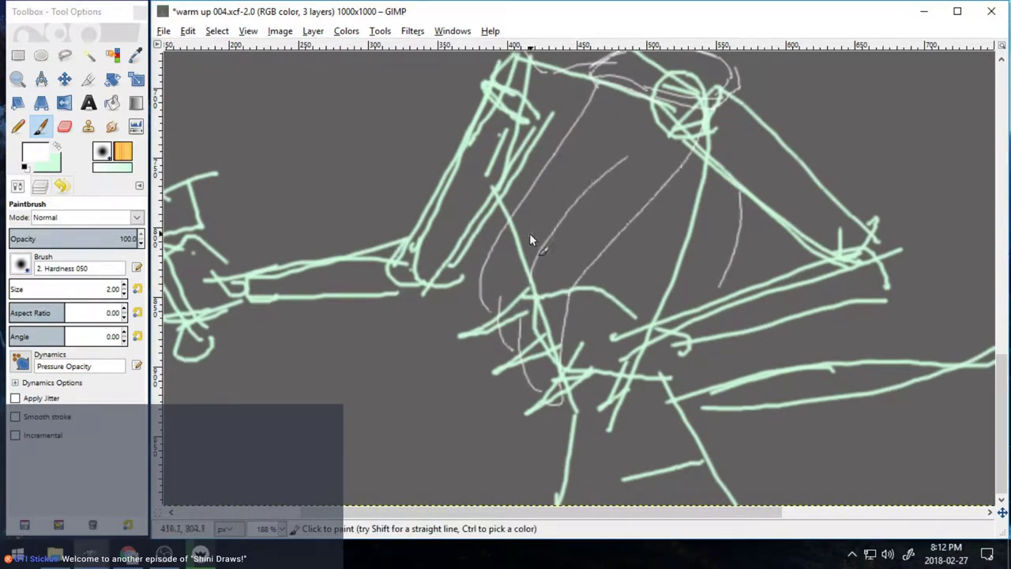
left_click_drag(539, 216, 623, 121)
left_click_drag(1001, 370, 1000, 324)
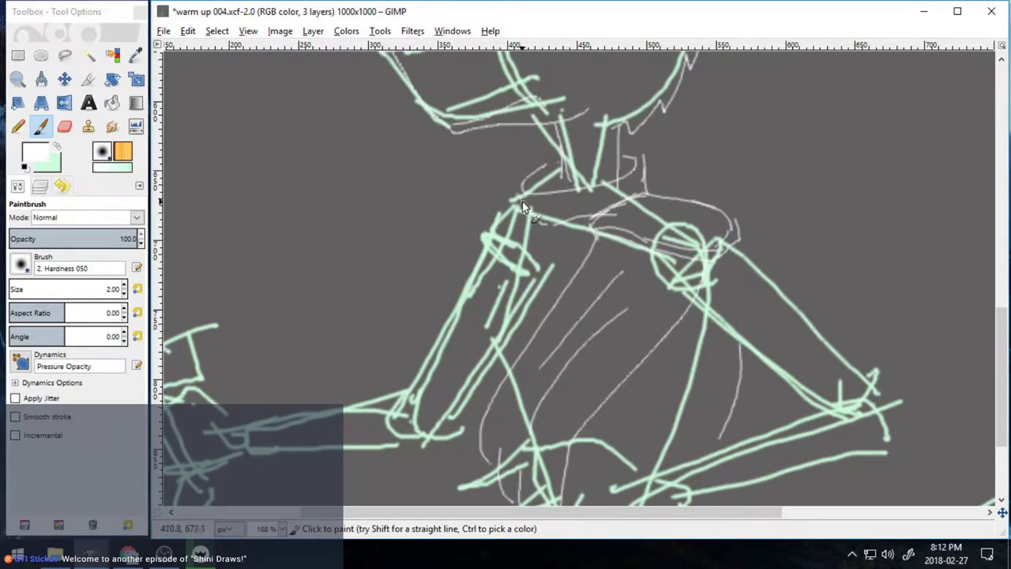
left_click_drag(504, 254, 508, 364)
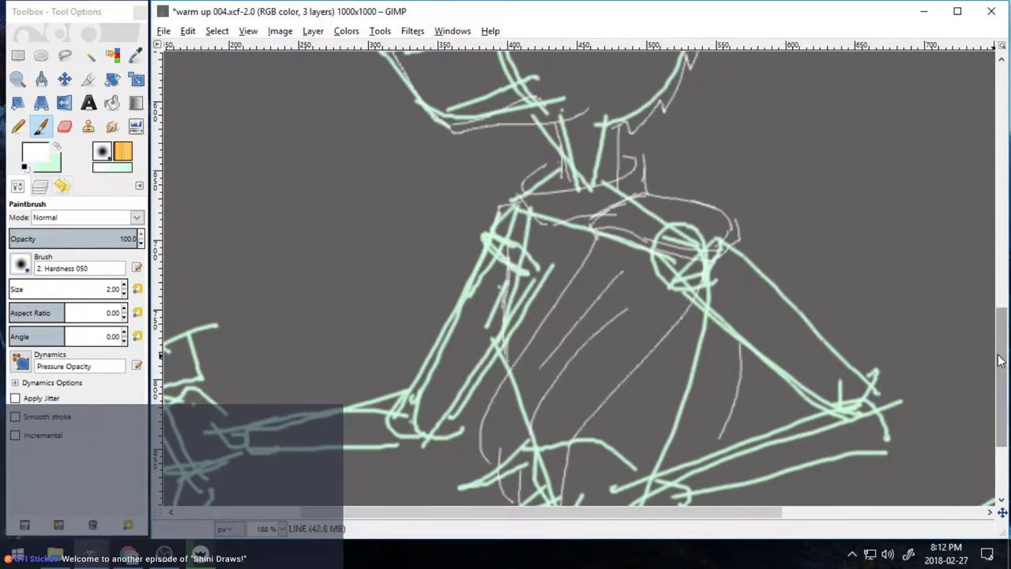
Step: Line the rear bent arm from the shoulder around the elbow to the wrist at the hip
left_click_drag(1001, 356, 1001, 403)
mouse_move(742, 91)
left_mouse_down()
mouse_move(894, 229)
mouse_move(906, 264)
mouse_move(695, 355)
left_mouse_up()
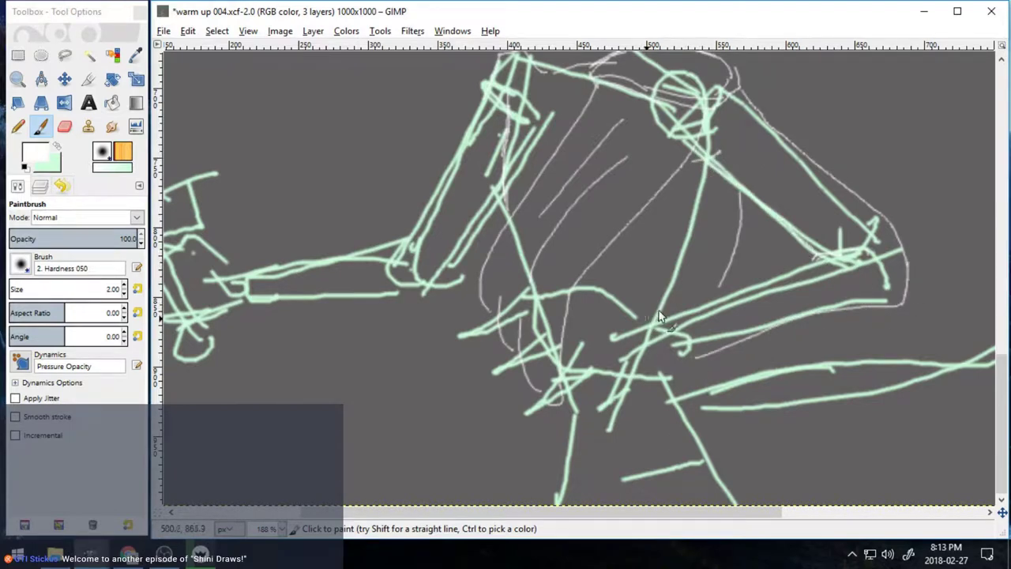
left_click_drag(684, 303, 825, 254)
Step: Line the hand on the hip and the outstretched arm holding the dagger, from upper arm to wrist
left_click_drag(726, 512, 653, 512)
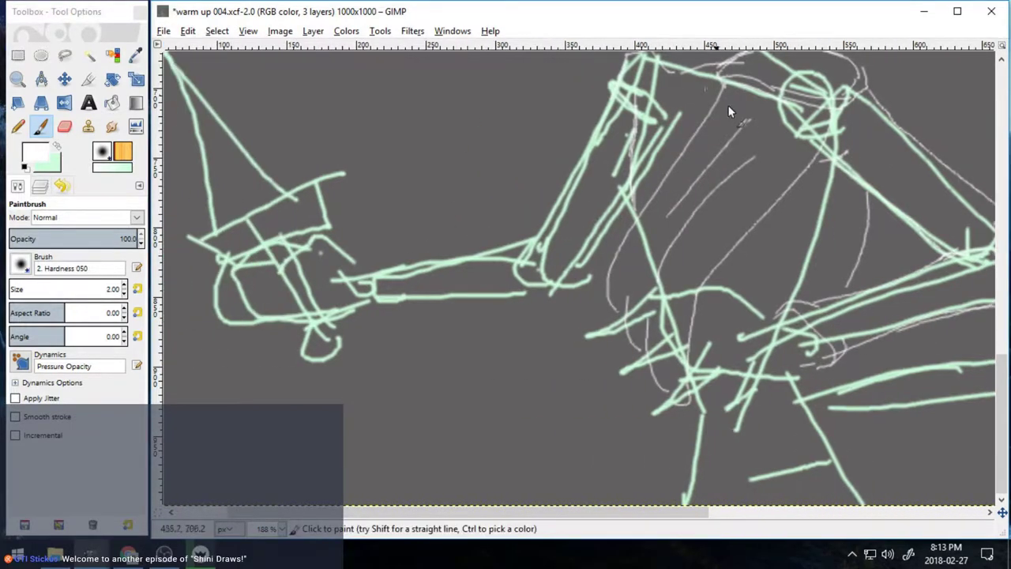
left_click_drag(1002, 413, 1002, 382)
left_click_drag(636, 301, 589, 374)
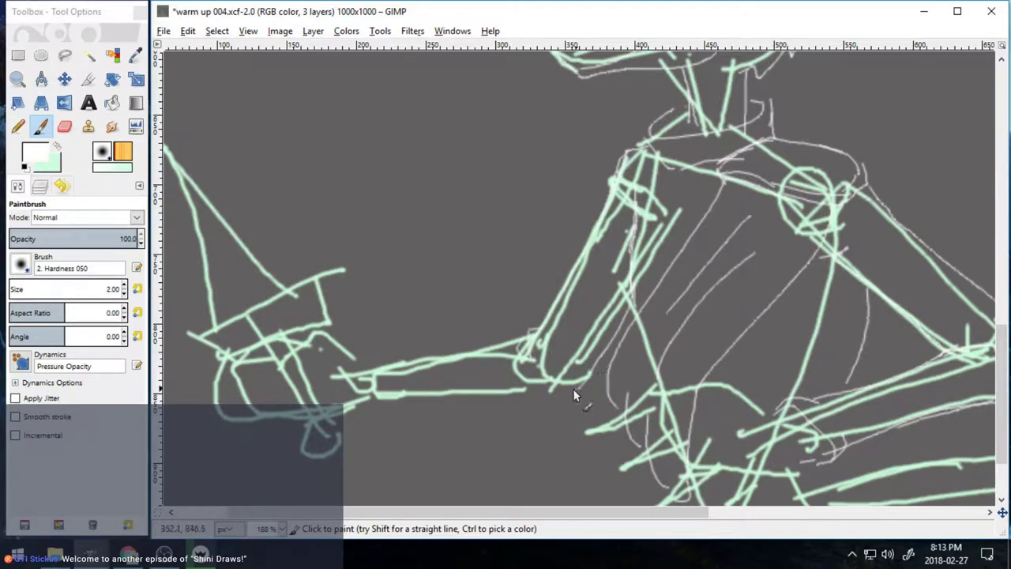
mouse_move(526, 342)
left_mouse_down()
mouse_move(385, 361)
mouse_move(358, 378)
left_mouse_up()
mouse_move(368, 399)
left_mouse_down()
mouse_move(402, 414)
mouse_move(588, 389)
left_mouse_up()
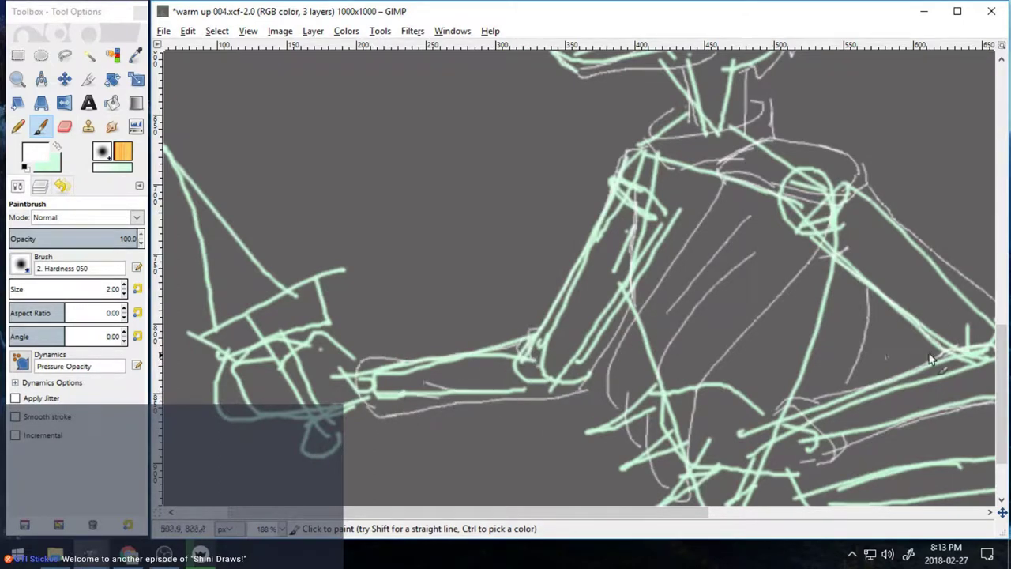
Step: Line the jagged waist tufts, the belt around the hips and the short garment below it
scroll(930, 359, "down", 3)
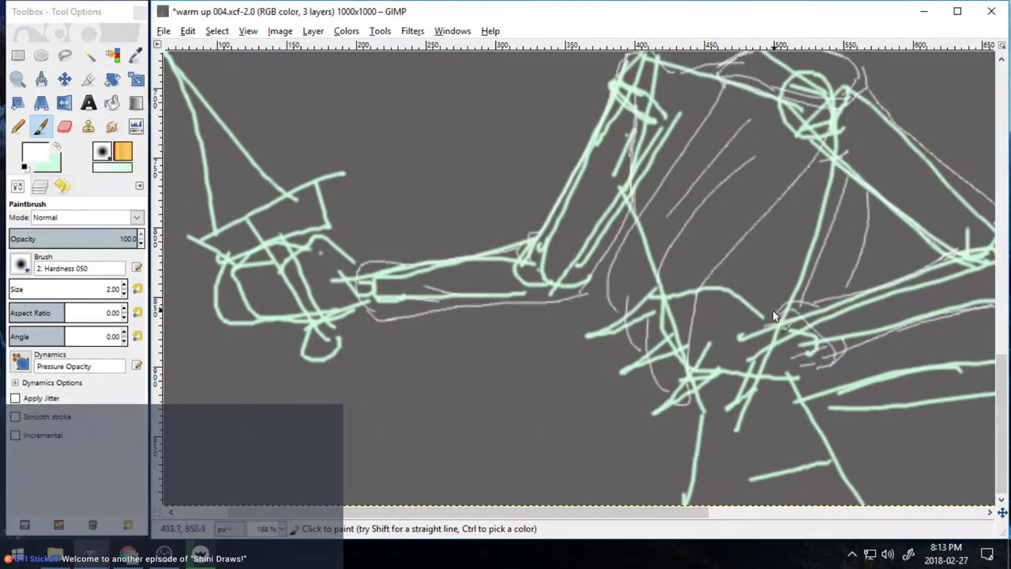
mouse_move(774, 316)
left_mouse_down()
mouse_move(681, 293)
mouse_move(667, 325)
mouse_move(693, 323)
mouse_move(676, 340)
mouse_move(708, 378)
left_mouse_up()
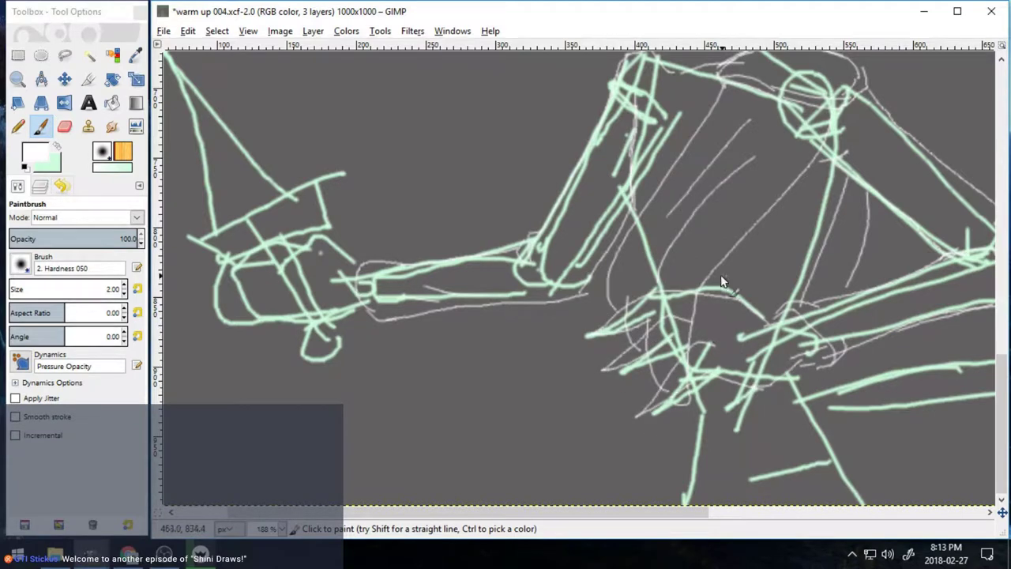
left_click_drag(686, 424, 815, 396)
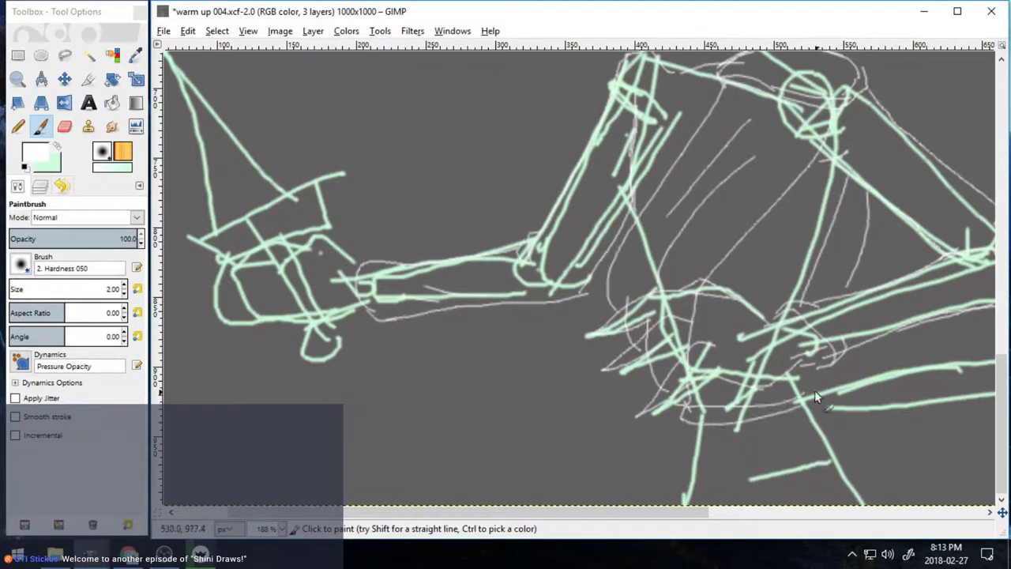
left_click_drag(662, 479, 847, 391)
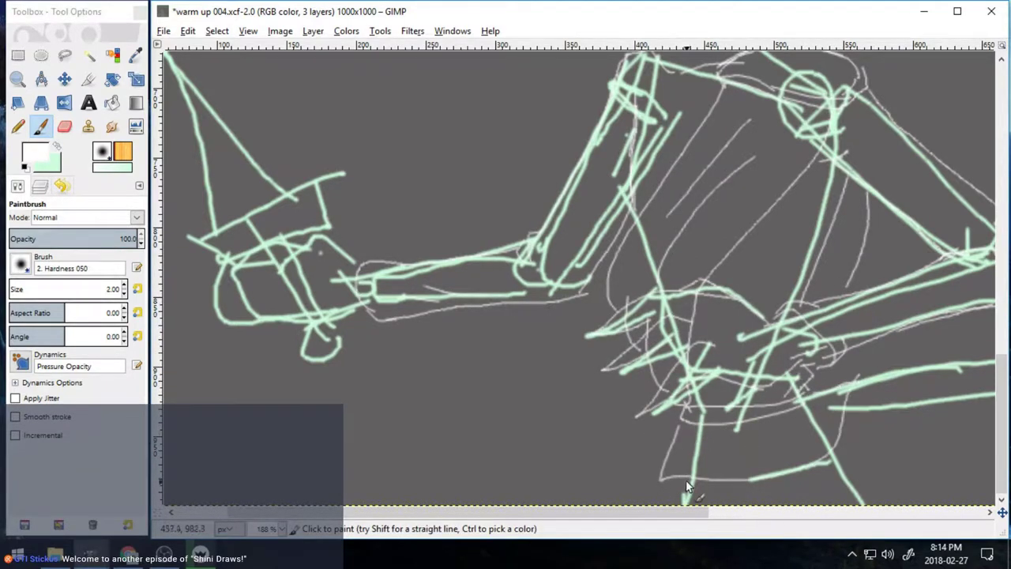
Step: Line the tail with a pointed fur tuft along its upper edge and a large curved tip
left_click_drag(649, 513, 861, 509)
left_click_drag(496, 380, 710, 319)
left_click_drag(659, 368, 790, 333)
left_click_drag(855, 172, 869, 438)
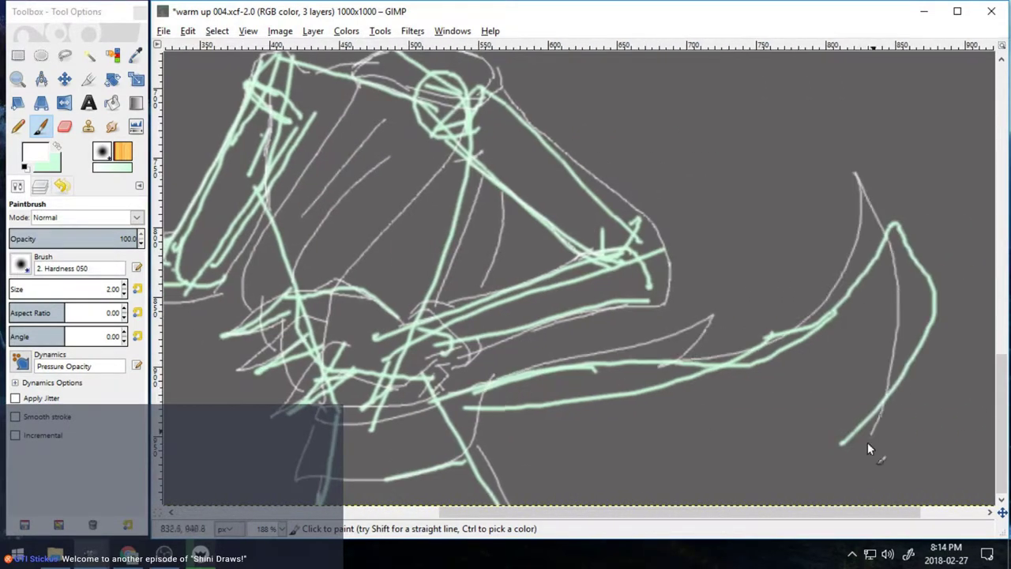
Step: Line the gripping hand with its fingers, and the dagger's handle, pommel and crossguard
left_click_drag(753, 512, 491, 491)
left_click_drag(448, 259, 419, 236)
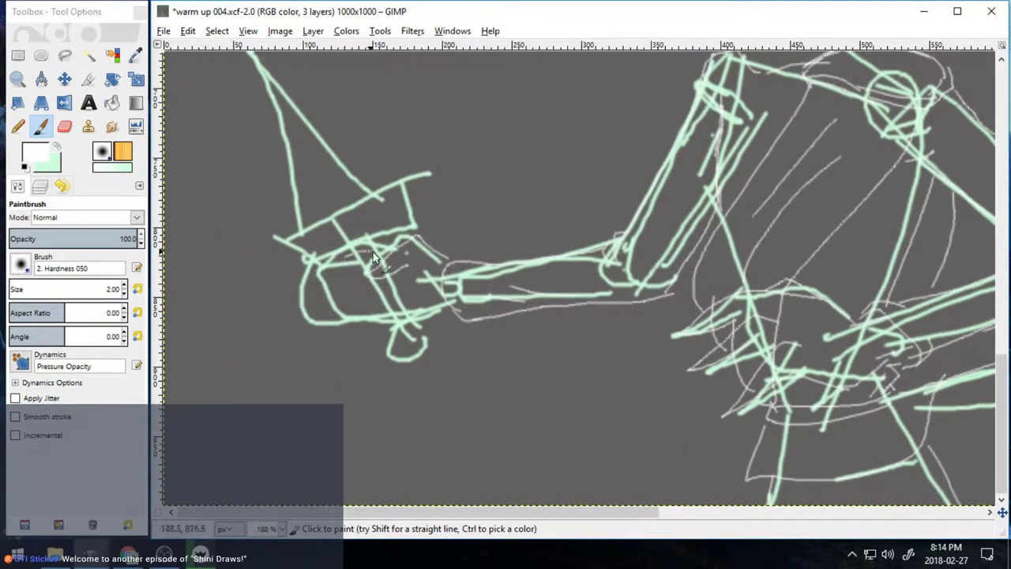
mouse_move(364, 252)
left_mouse_down()
mouse_move(381, 285)
mouse_move(399, 294)
mouse_move(397, 333)
left_mouse_up()
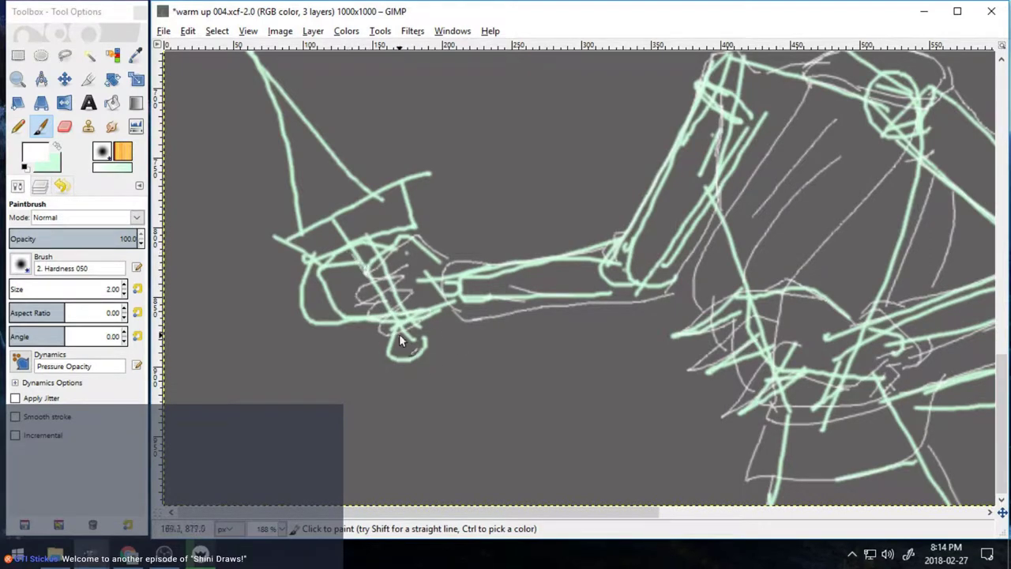
mouse_move(353, 265)
left_mouse_down()
mouse_move(310, 283)
mouse_move(373, 228)
left_mouse_up()
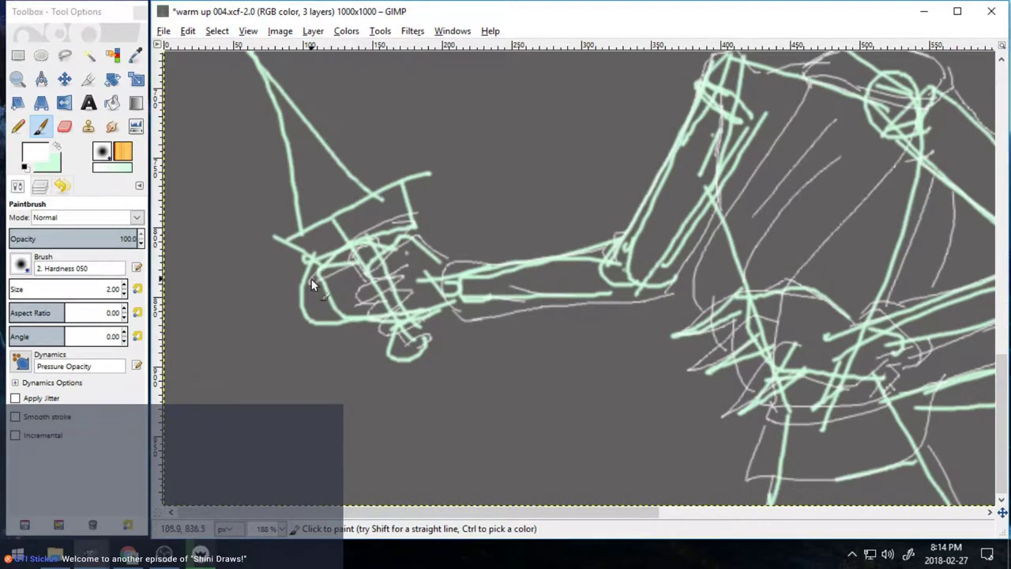
left_click_drag(285, 285, 436, 204)
Step: Line the dagger's pointed blade with its center ridge, undoing the misplaced strokes before redrawing
scroll(279, 341, "up", 5)
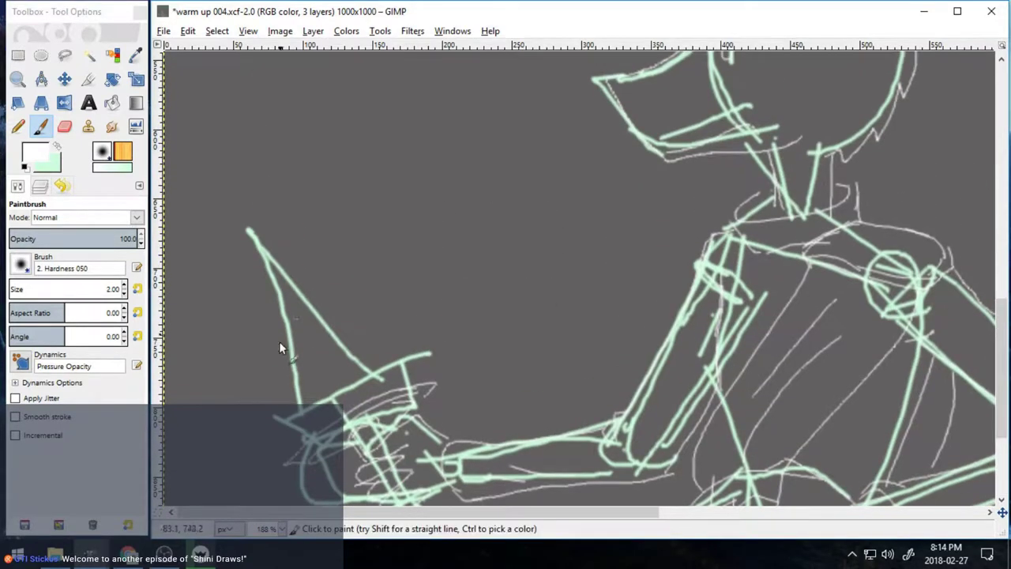
mouse_move(241, 200)
left_mouse_down()
mouse_move(396, 361)
mouse_move(305, 301)
mouse_move(341, 384)
left_mouse_up()
key("ctrl+z")
key("ctrl+z")
left_click_drag(296, 315, 345, 395)
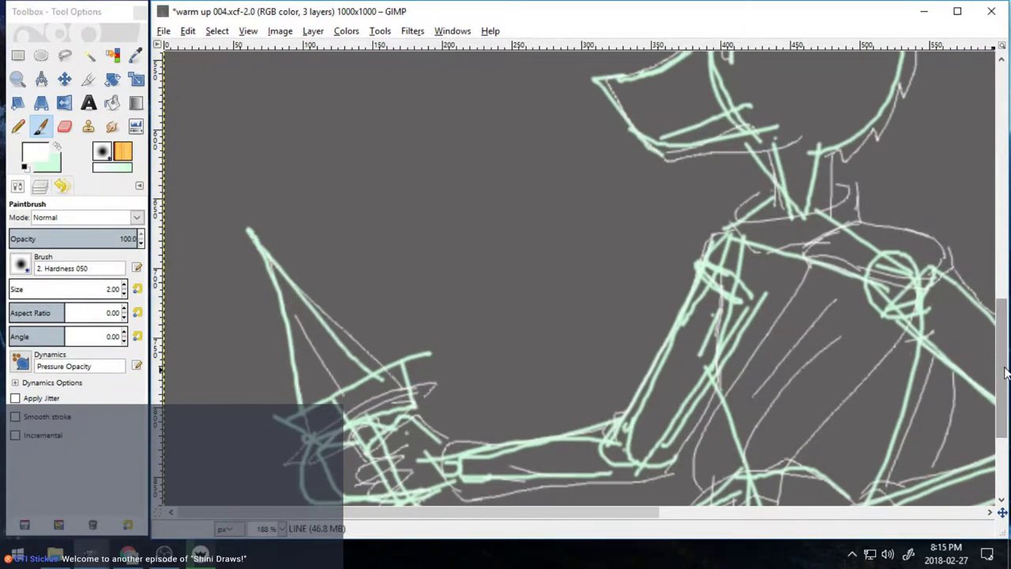
Step: Show the layer list and select the Background layer
left_click_drag(1001, 393, 977, 452)
key("ctrl+l")
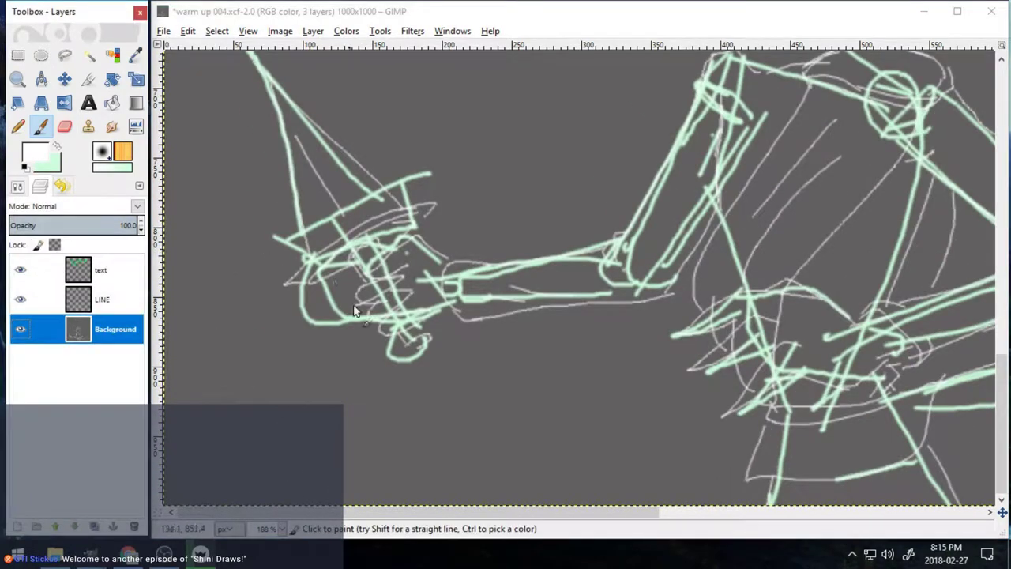
Step: Handwrite the note "DON'T F* UP LIKE ME, USE LAYERS" in white below the outstretched forearm
left_click_drag(203, 383, 205, 406)
left_click_drag(246, 392, 245, 393)
left_click_drag(265, 392, 269, 410)
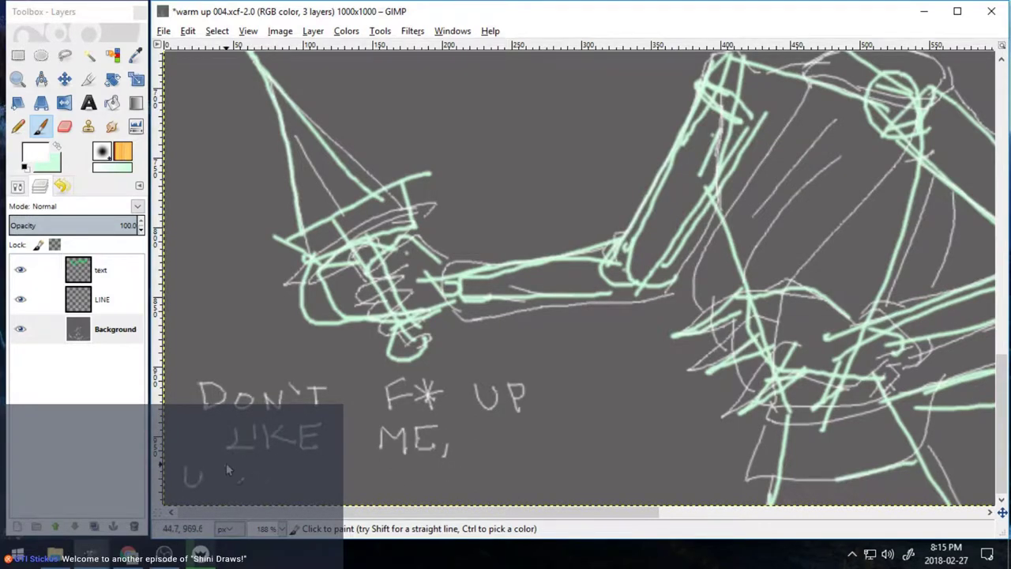
left_click_drag(238, 463, 228, 483)
mouse_move(251, 464)
left_mouse_down()
mouse_move(249, 483)
mouse_move(272, 474)
left_mouse_up()
left_click_drag(332, 466, 347, 484)
left_click_drag(365, 464, 363, 484)
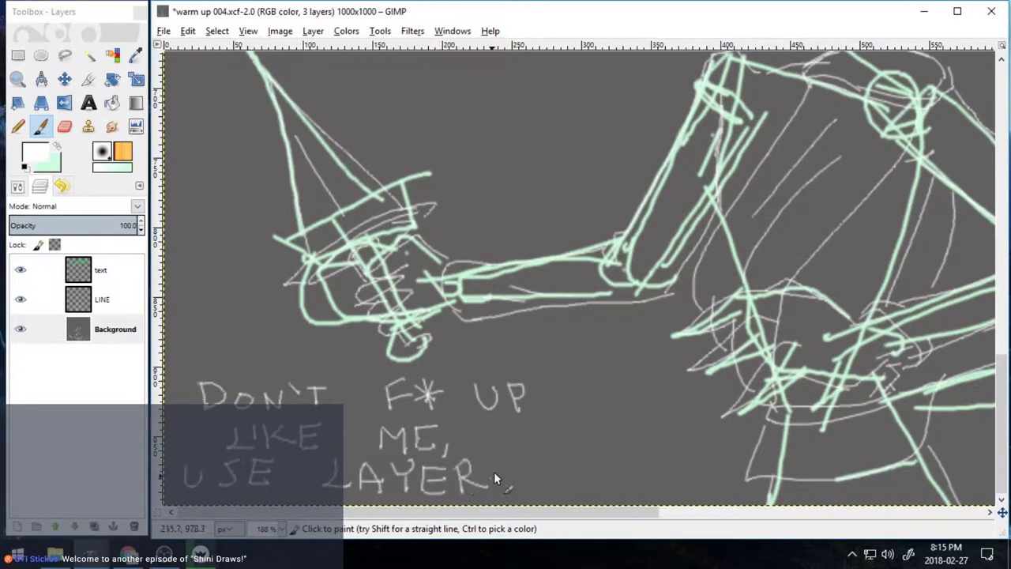
left_click_drag(512, 461, 501, 488)
Step: Cover the green sketch and handwritten note on the Background layer with the sampled canvas gray, using a 450.88 Paintbrush
left_click(136, 56)
left_click(189, 183)
left_click(18, 187)
left_click(41, 126)
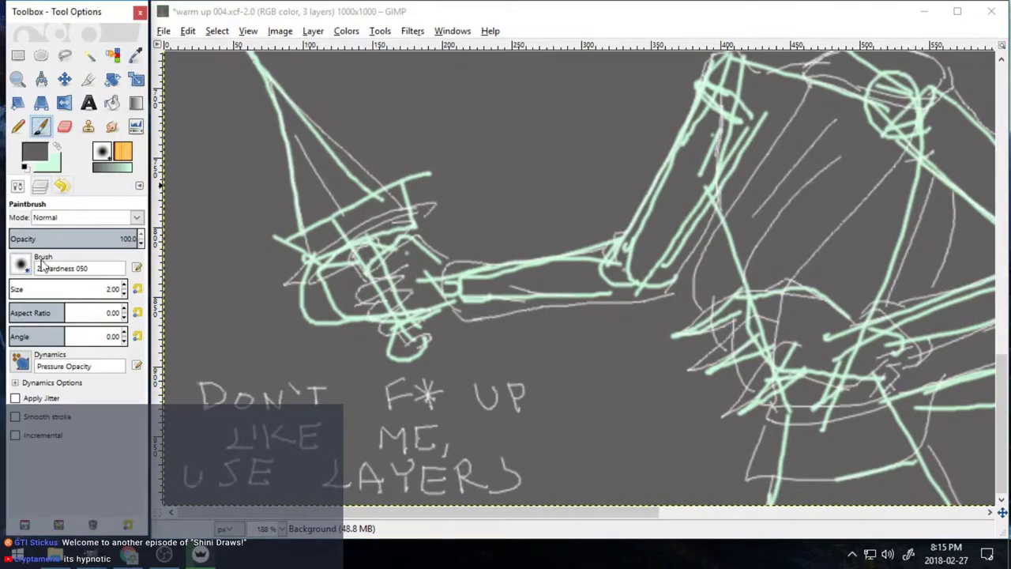
left_click(58, 289)
mouse_move(332, 241)
left_mouse_down()
mouse_move(252, 245)
mouse_move(778, 474)
left_mouse_up()
left_click_drag(632, 512, 920, 505)
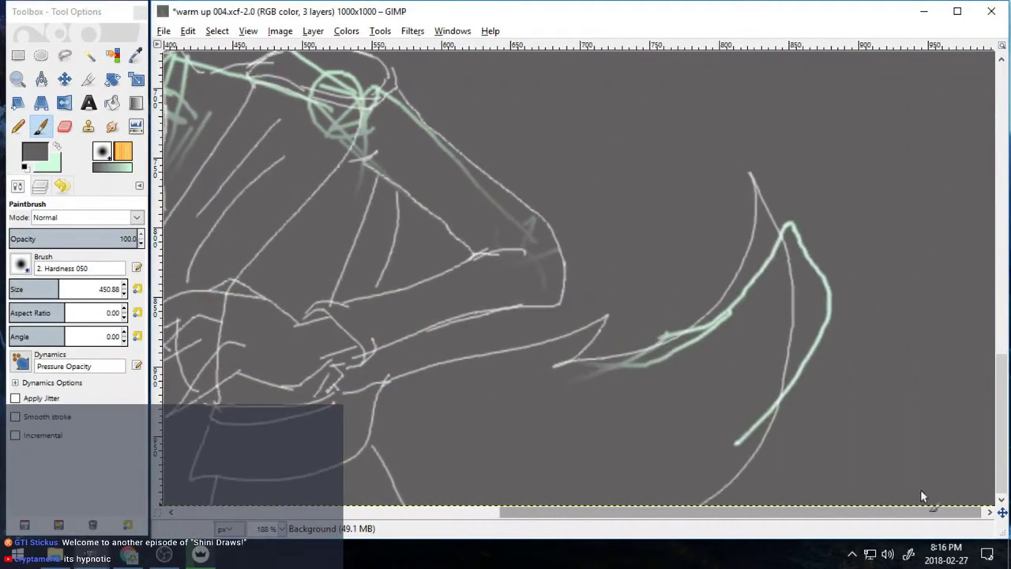
left_click(920, 489)
scroll(920, 489, "left", 5)
scroll(534, 354, "up", 6)
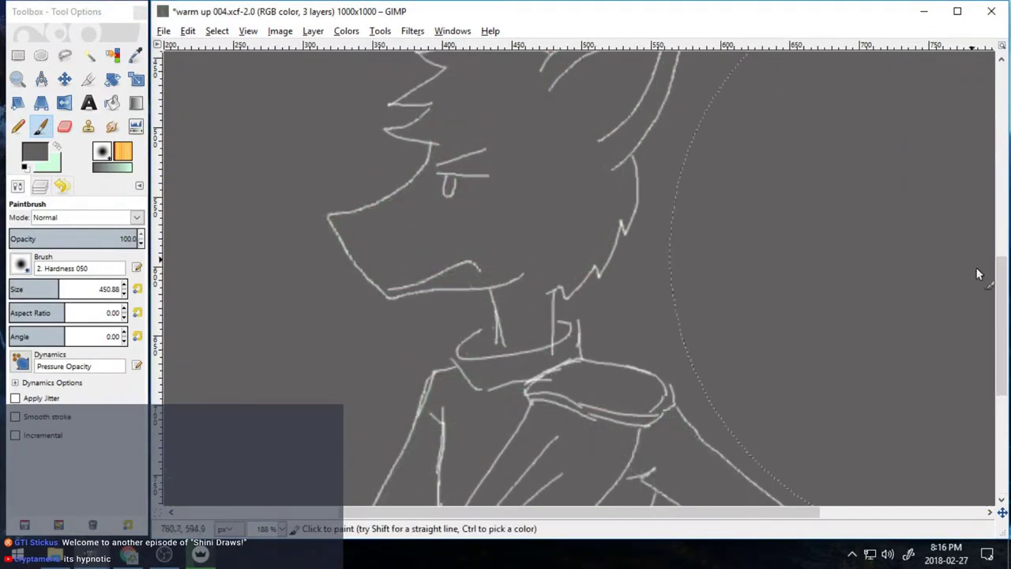
scroll(706, 210, "up", 5)
scroll(578, 277, "down", 12)
Step: Return to the LINE layer with a white foreground color and reduce the brush size to 2.00
left_click(40, 185)
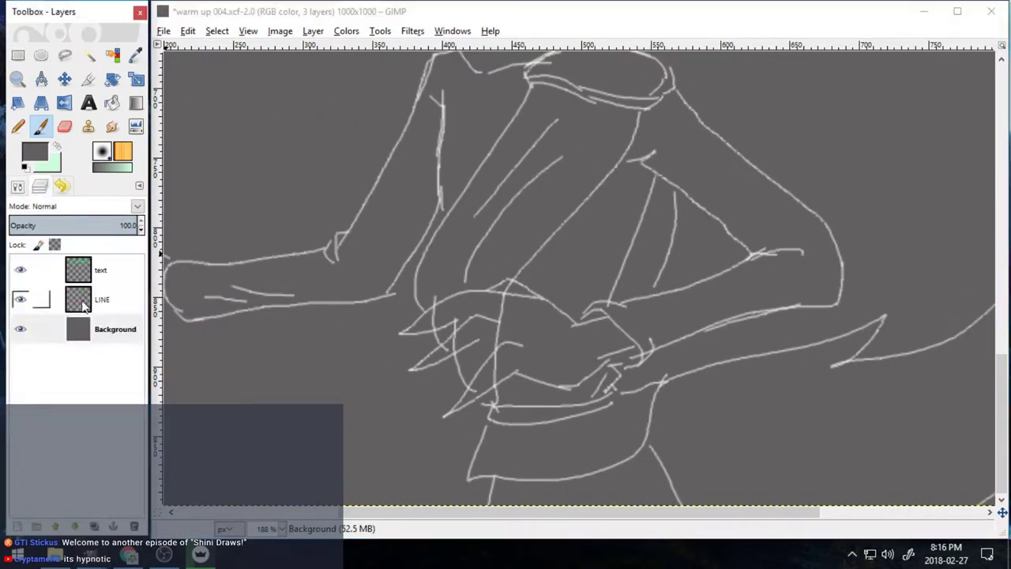
left_click(85, 307)
left_click(26, 167)
left_click(57, 146)
left_click(17, 186)
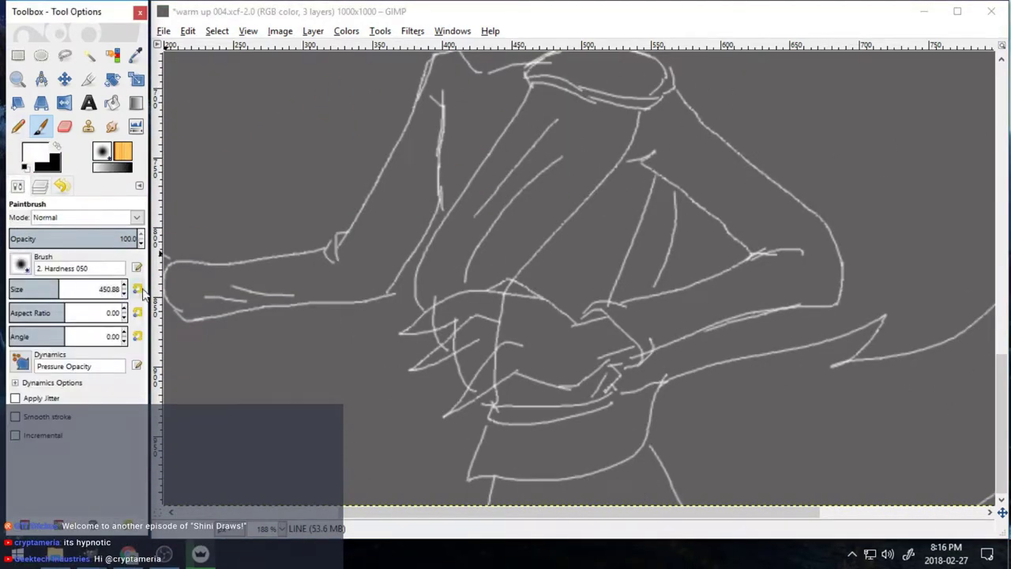
left_click(139, 290)
right_click(124, 294)
left_click(124, 285)
Step: Erase the part of the clothing line crossing the uppermost finger of the hand on the hip, raising the Eraser size to 5.00
left_click(65, 126)
left_click(17, 79)
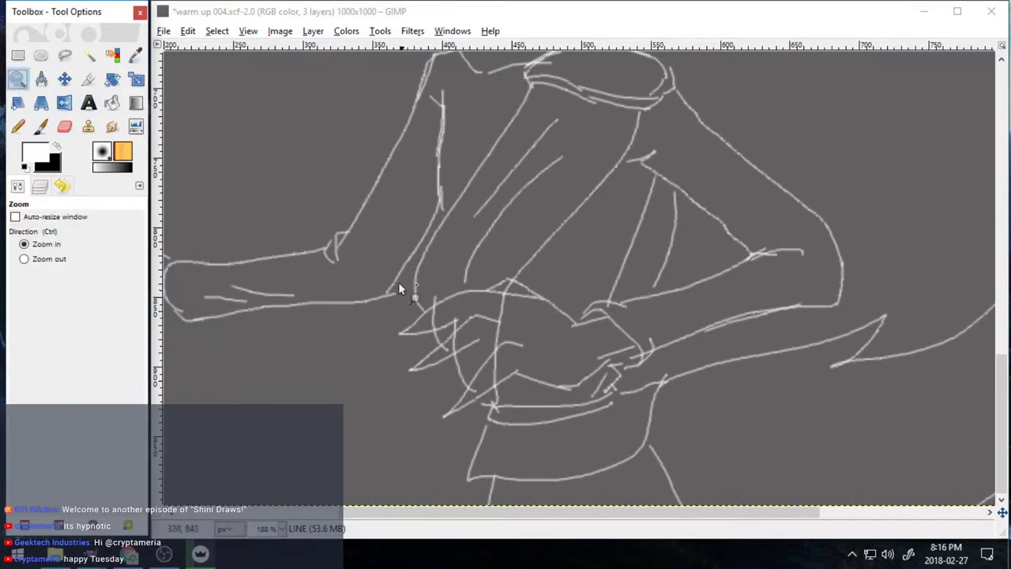
left_click(398, 289)
key("shift+e")
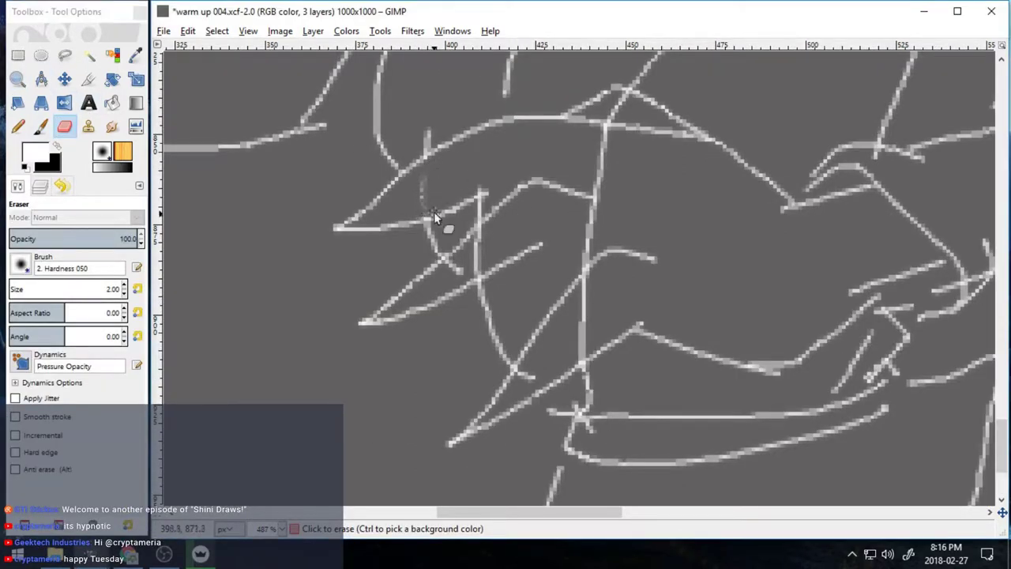
left_click_drag(434, 213, 454, 264)
triple_click(124, 285)
left_click_drag(418, 203, 423, 177)
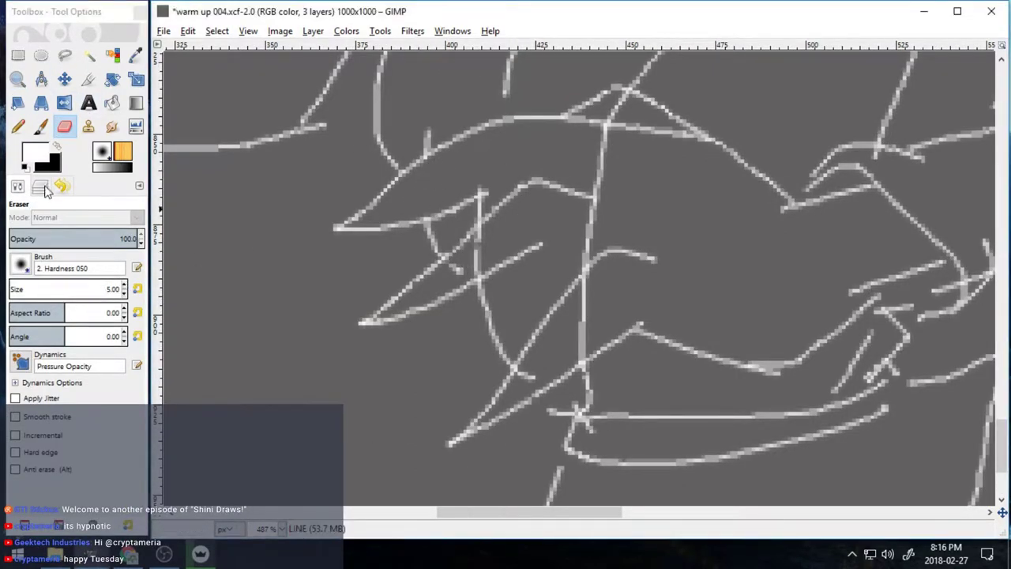
Step: Add a new layer named CONVO above the LINE layer
left_click(39, 186)
left_click(29, 494)
type("CONVO")
key("Return")
Step: Hand-letter a black greeting with small hearts on the CONVO layer and delete that layer
key("x")
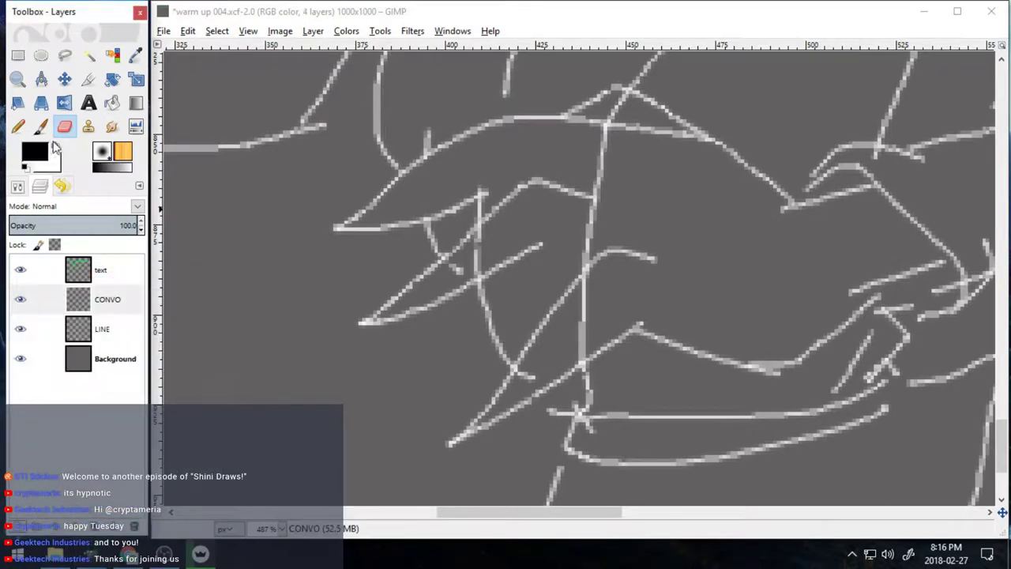
key("p")
left_click_drag(222, 168, 239, 242)
left_click_drag(273, 142, 296, 211)
left_click_drag(237, 197, 278, 181)
mouse_move(455, 161)
left_mouse_down()
mouse_move(305, 357)
mouse_move(384, 282)
mouse_move(519, 207)
mouse_move(622, 241)
mouse_move(652, 209)
left_mouse_up()
left_click_drag(604, 206, 646, 176)
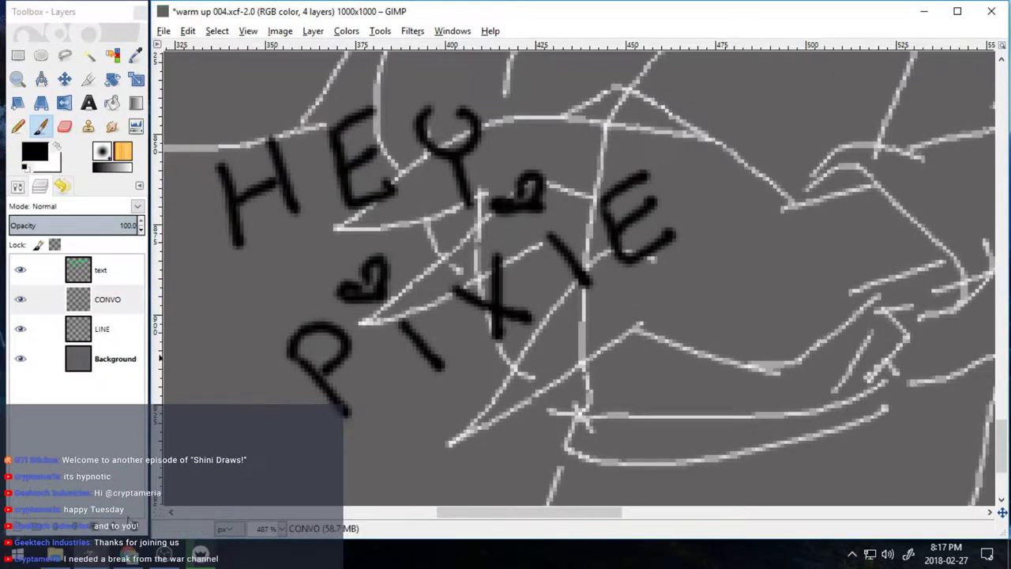
left_click(134, 526)
Step: Erase the remaining clothing lines that run across the fingers and back of the hand on the hip
left_click(65, 126)
left_click_drag(479, 238, 476, 252)
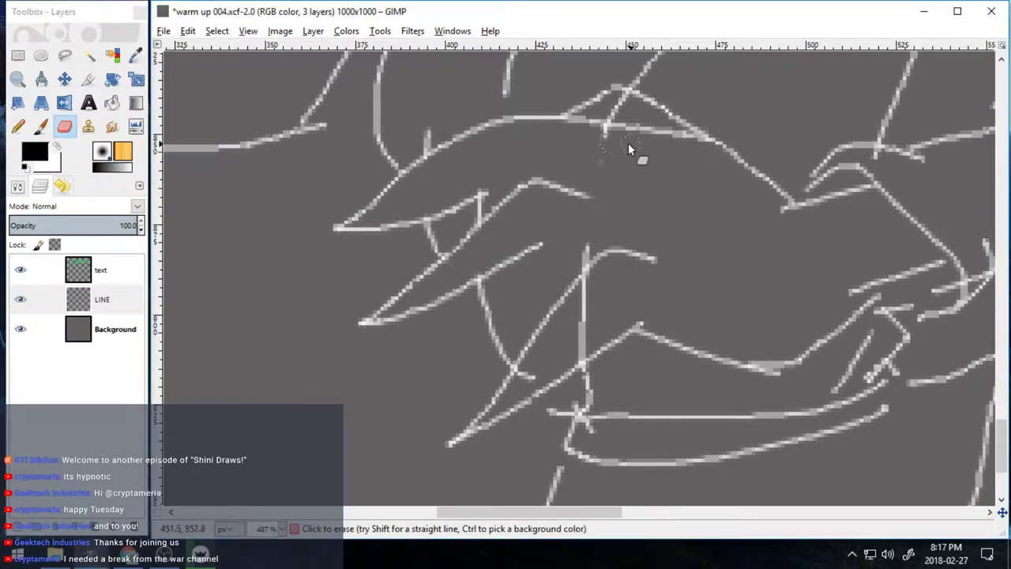
left_click_drag(602, 276, 581, 355)
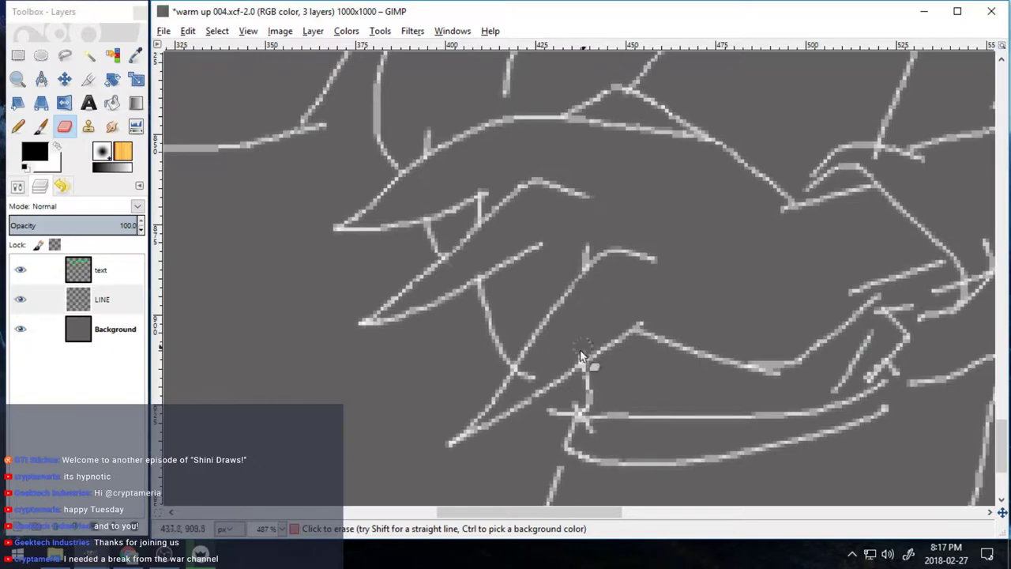
Step: Join the open finger outline with a white 2.00 Paintbrush and add a curved fold line inside the skirt
key("p")
key("x")
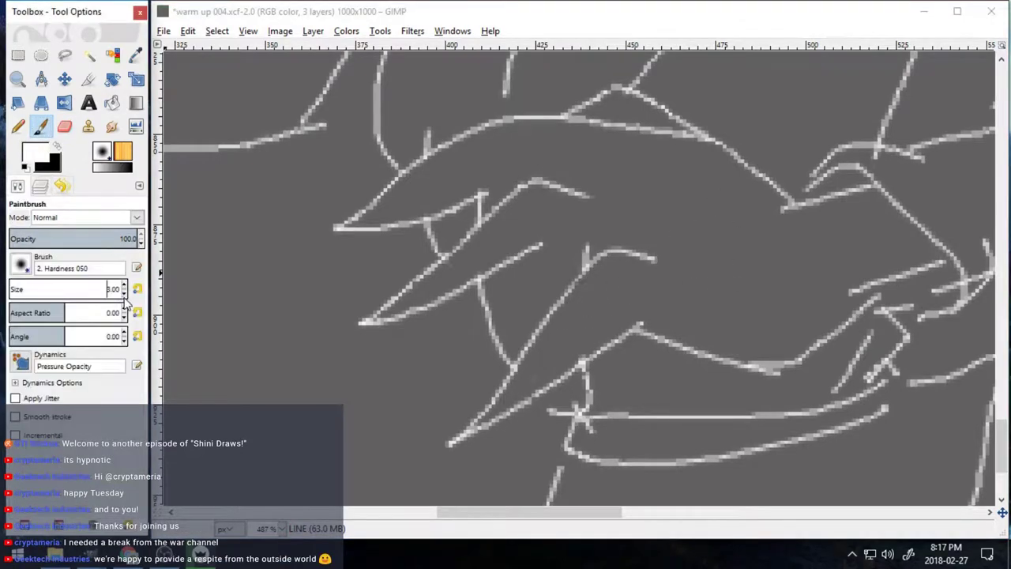
left_click_drag(541, 244, 587, 251)
left_click_drag(1002, 440, 1002, 464)
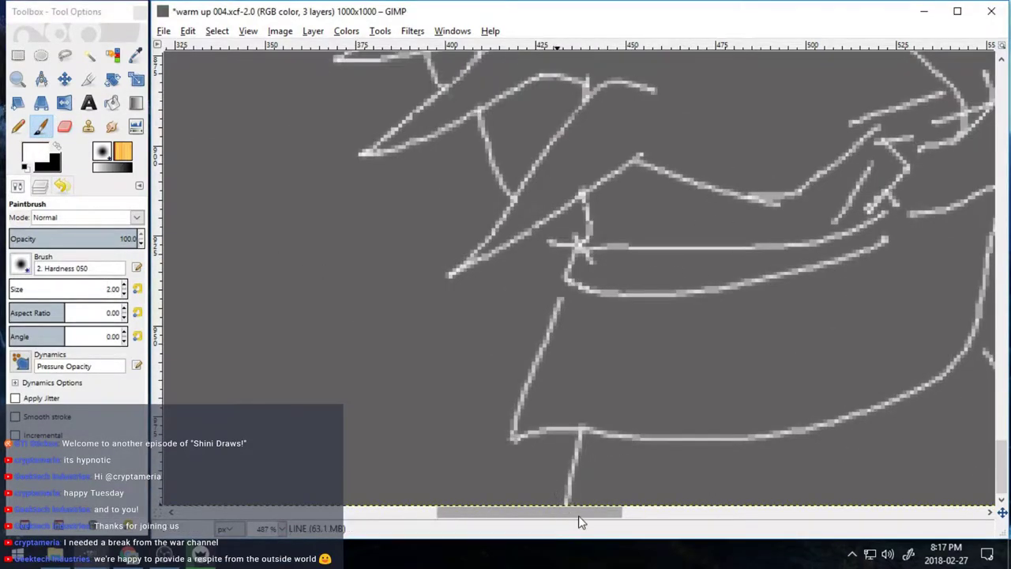
left_click_drag(579, 514, 630, 513)
left_click_drag(720, 264, 636, 367)
left_click_drag(442, 479, 488, 485)
Step: Add a new layer named COLOUR and place it directly beneath the LINE layer
mouse_move(656, 514)
left_mouse_down()
mouse_move(860, 477)
mouse_move(505, 510)
left_mouse_up()
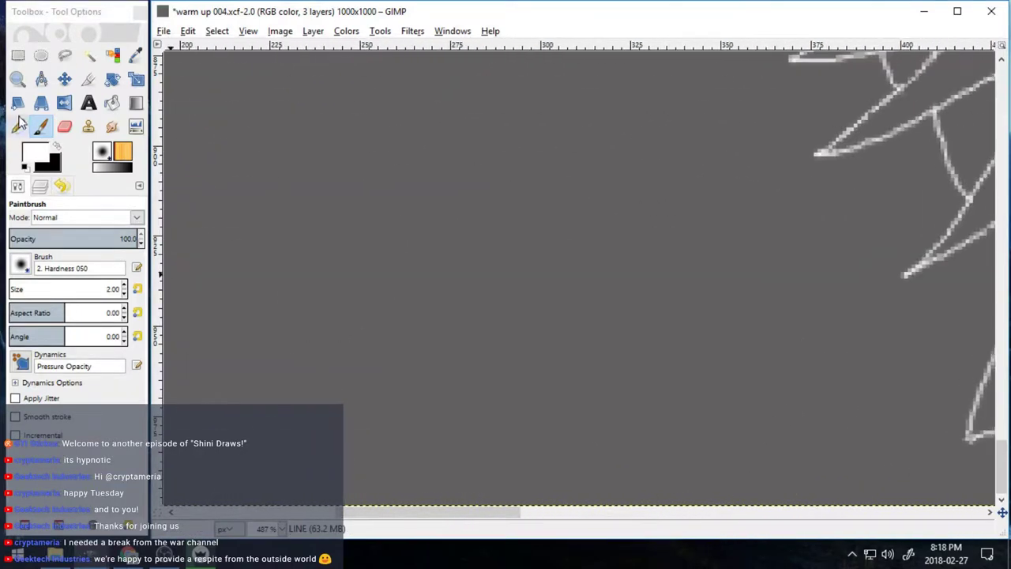
left_click(24, 83)
left_click(317, 269, "ctrl")
left_click(317, 269, "ctrl")
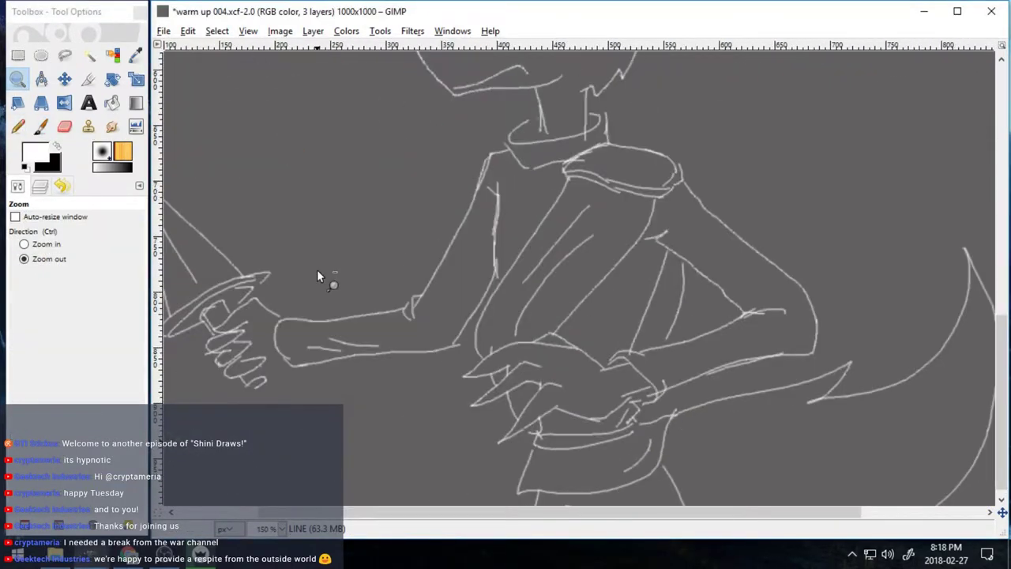
left_click_drag(297, 513, 207, 513)
left_click(40, 186)
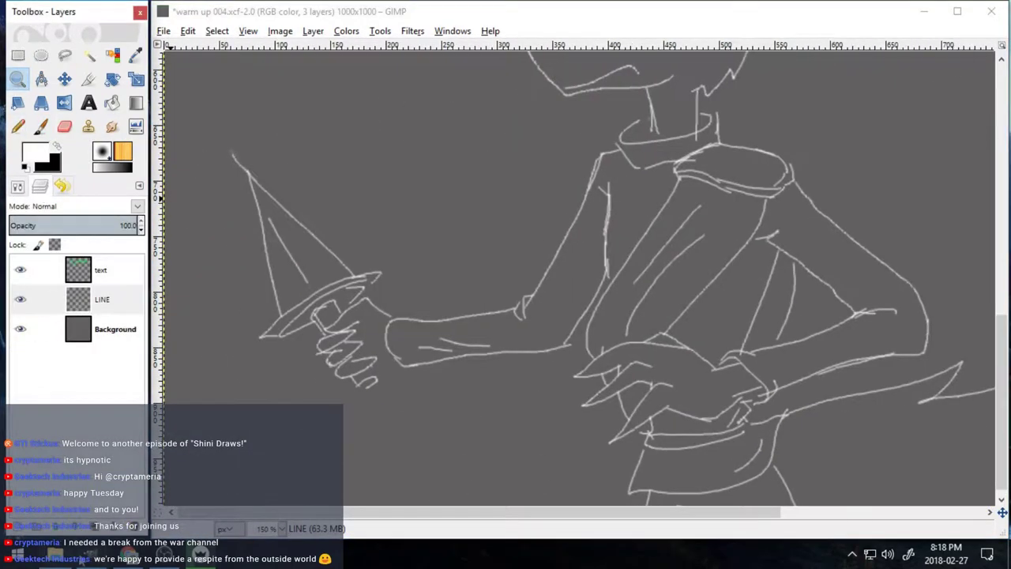
key("ctrl+shift+n")
type("COLOUR")
key("Return")
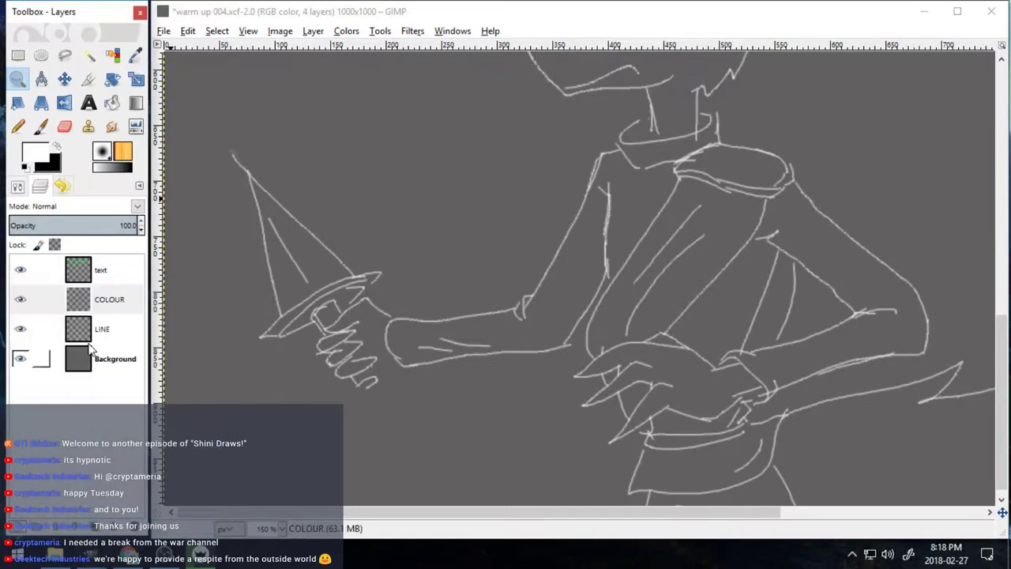
mouse_move(48, 299)
left_mouse_down()
mouse_move(142, 340)
mouse_move(94, 336)
left_mouse_up()
Step: Set the Paintbrush's foreground color to the orange-brown c17f00
left_click(41, 126)
left_click(46, 158)
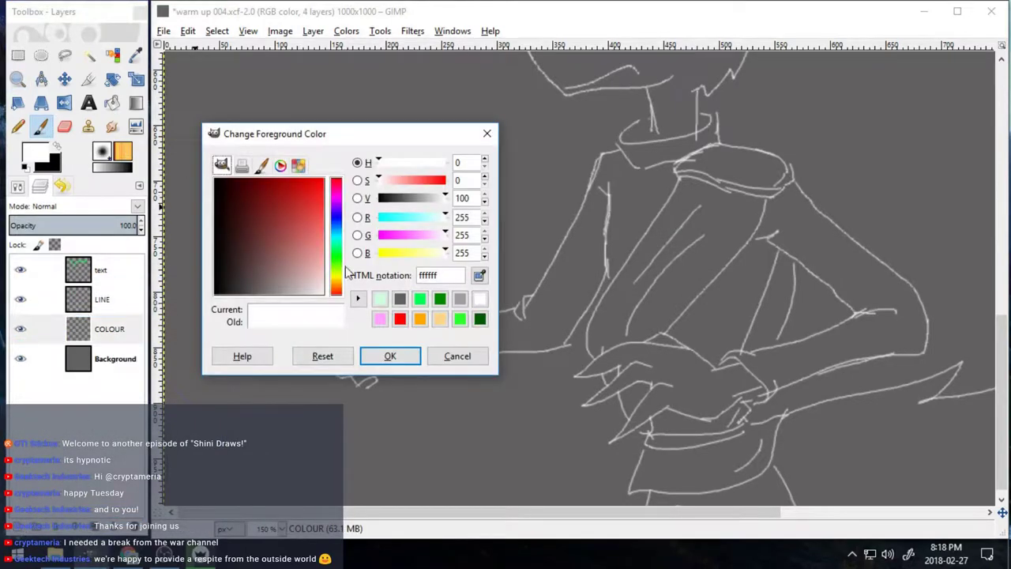
left_click(419, 319)
left_click(430, 199)
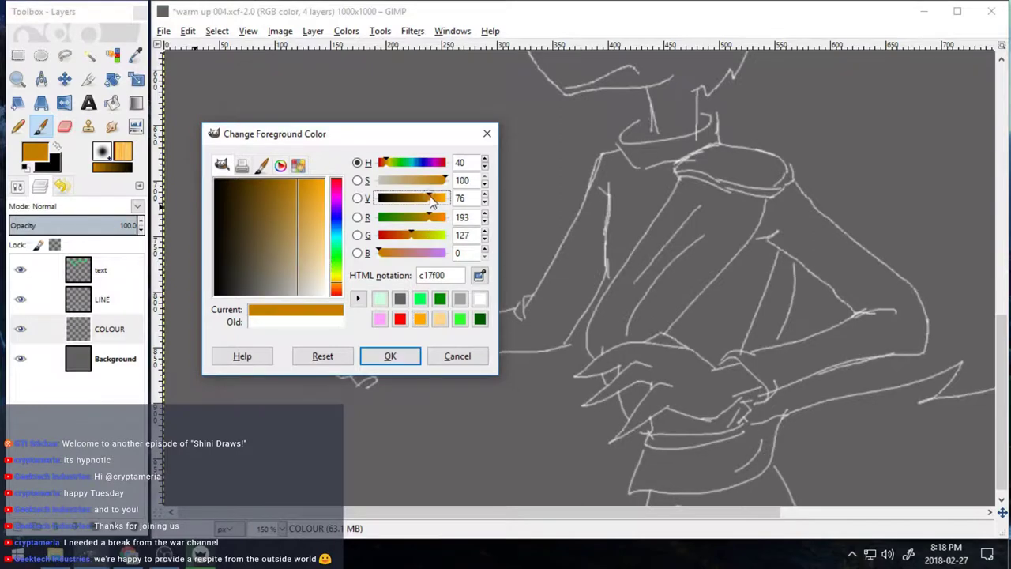
left_click(389, 355)
Step: Paint the hand gripping the dagger solid orange-brown with a 15.00 Paintbrush
left_click(18, 186)
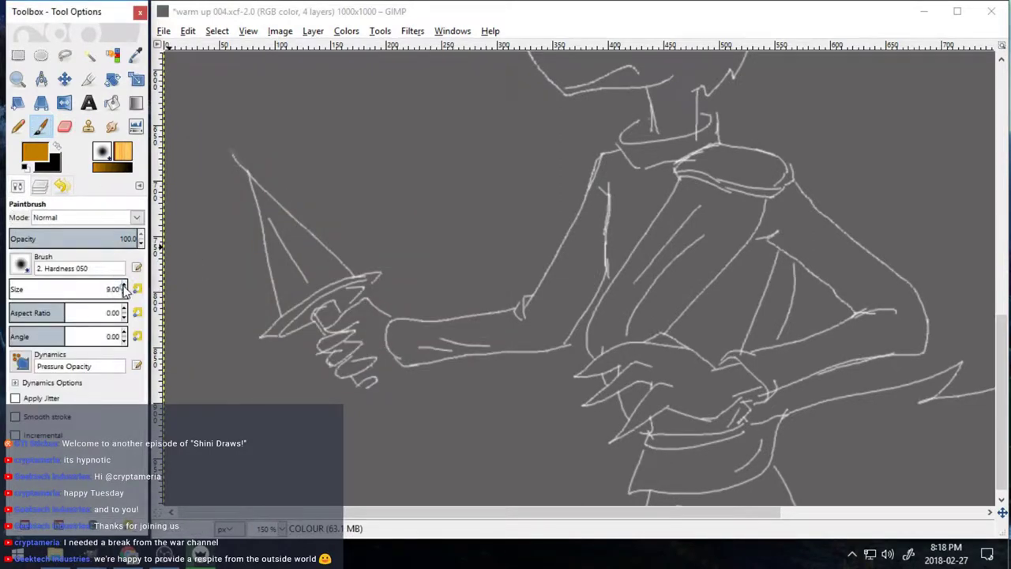
scroll(124, 290, "up", 6)
mouse_move(358, 310)
left_mouse_down()
mouse_move(363, 297)
mouse_move(330, 378)
left_mouse_up()
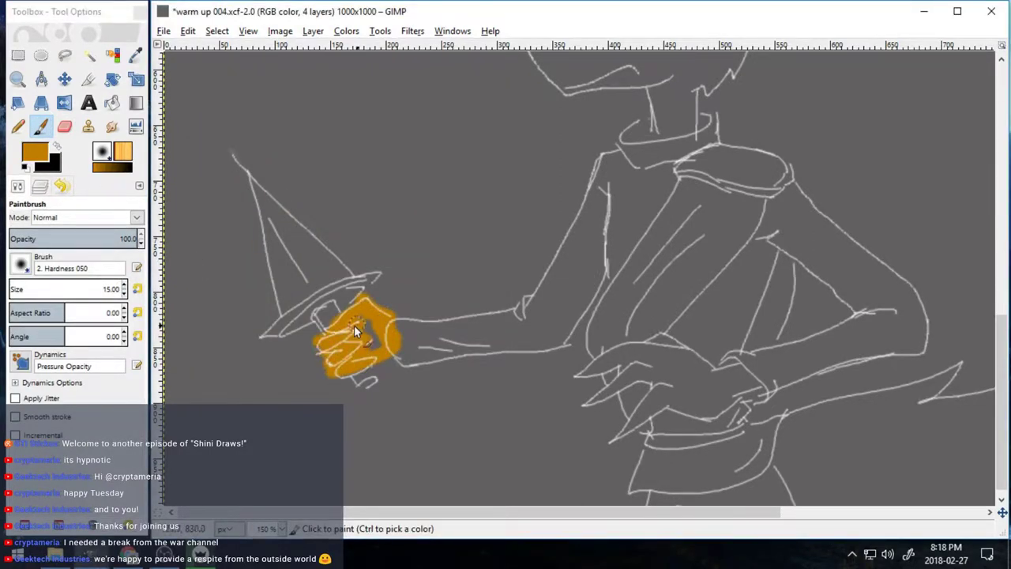
left_click_drag(358, 319, 354, 363)
Step: Paint the hand resting on the hip orange-brown, including its pointed fingers and wrist
scroll(514, 357, "right", 3)
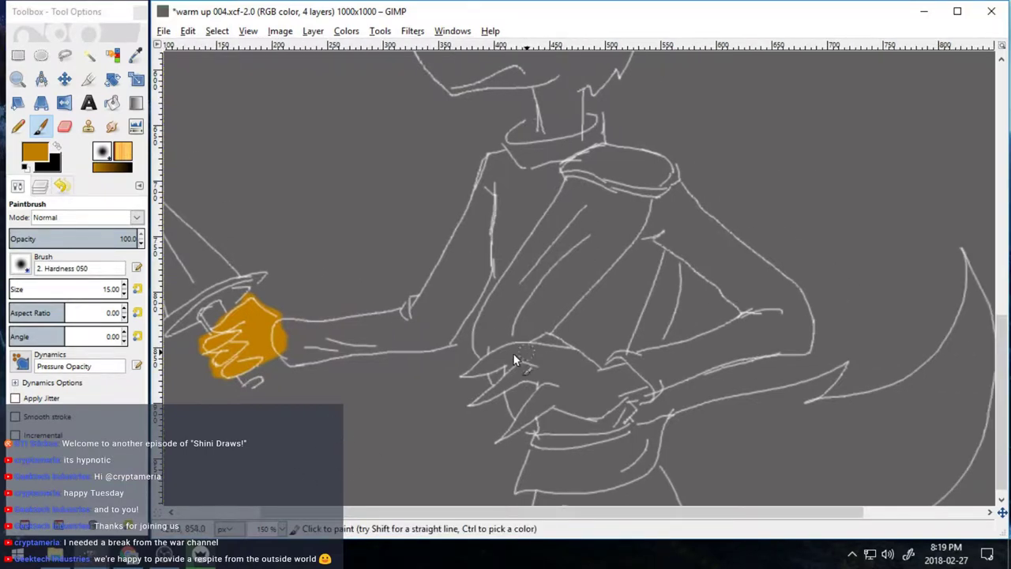
mouse_move(514, 356)
left_mouse_down()
mouse_move(485, 357)
mouse_move(555, 347)
mouse_move(575, 380)
left_mouse_up()
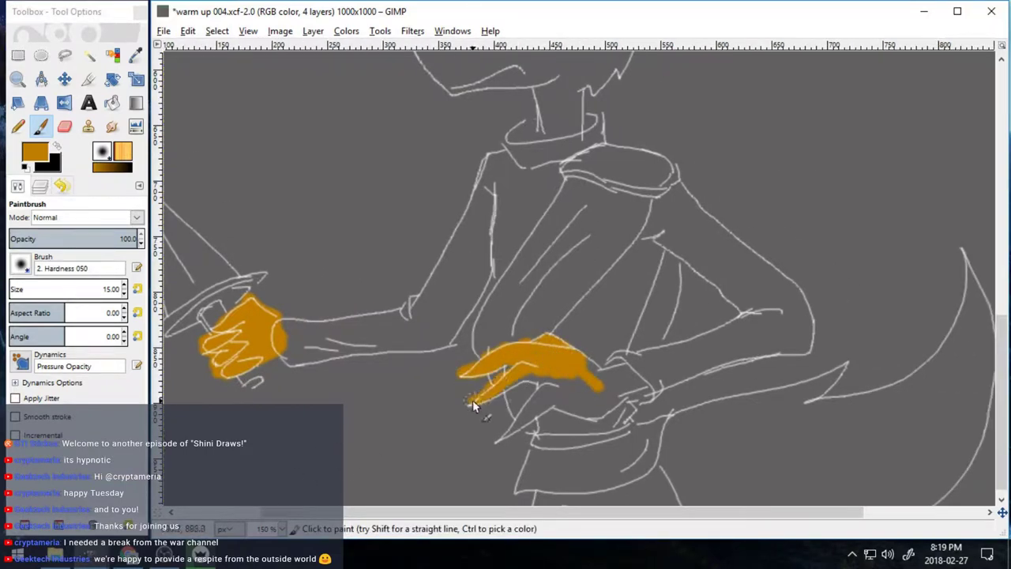
mouse_move(527, 413)
left_mouse_down()
mouse_move(553, 410)
mouse_move(582, 367)
left_mouse_up()
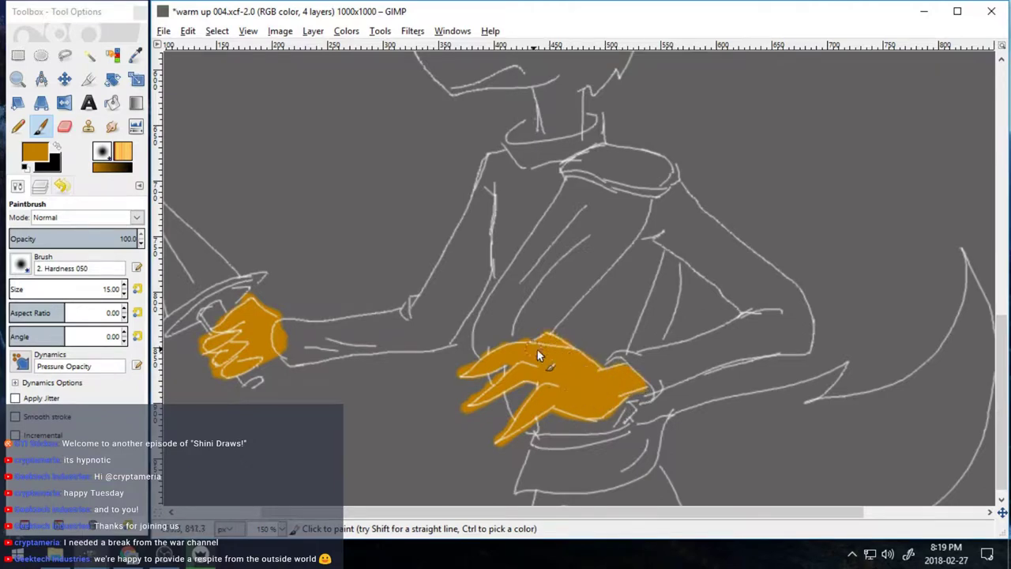
Step: Trace the tail's outline and fur tuft in orange-brown and flood its interior with Bucket Fill
scroll(839, 514, "right", 4)
left_click_drag(830, 240, 726, 382)
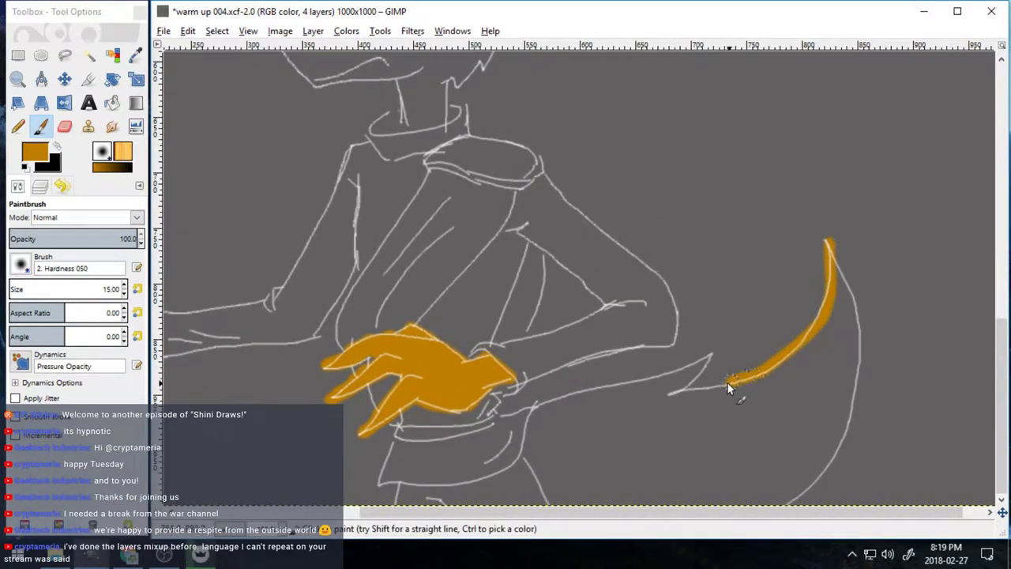
mouse_move(647, 380)
left_mouse_down()
mouse_move(528, 441)
mouse_move(711, 503)
mouse_move(851, 427)
mouse_move(850, 289)
mouse_move(829, 241)
left_mouse_up()
key("shift+b")
left_click(613, 403)
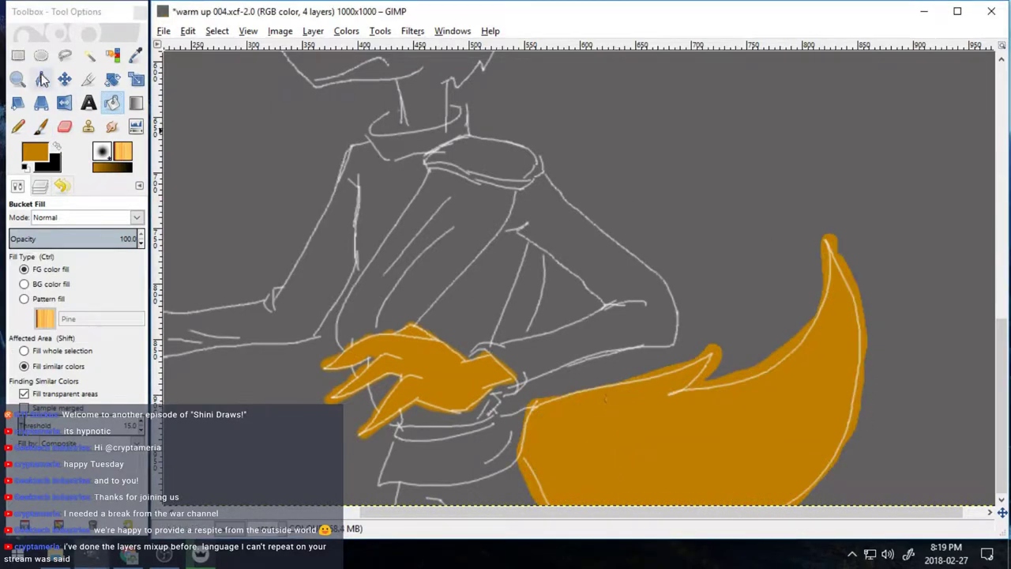
Step: Trace the outlines of the head, hair, muzzle, both ears and neck in orange-brown
key("p")
left_click_drag(1000, 379, 1000, 259)
left_click_drag(696, 512, 569, 512)
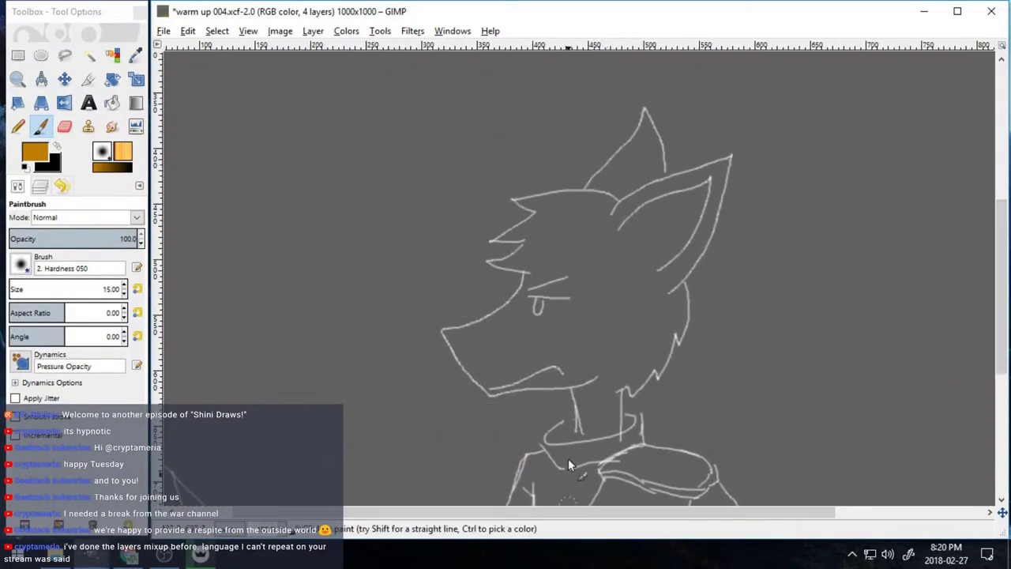
mouse_move(582, 203)
left_mouse_down()
mouse_move(538, 208)
mouse_move(487, 316)
left_mouse_up()
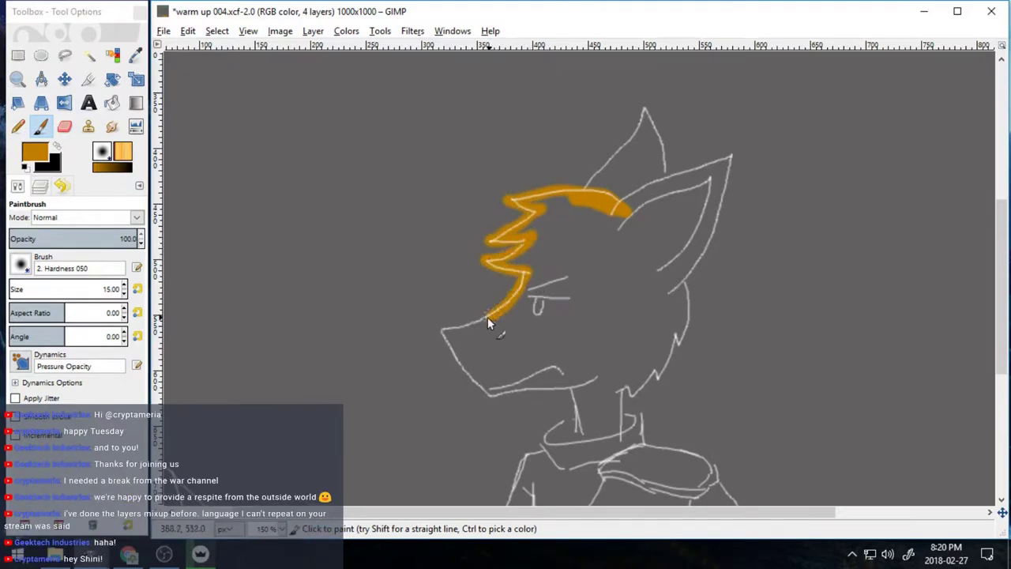
mouse_move(486, 391)
left_mouse_down()
mouse_move(600, 407)
mouse_move(609, 438)
mouse_move(655, 369)
mouse_move(695, 266)
left_mouse_up()
left_click_drag(605, 168, 666, 172)
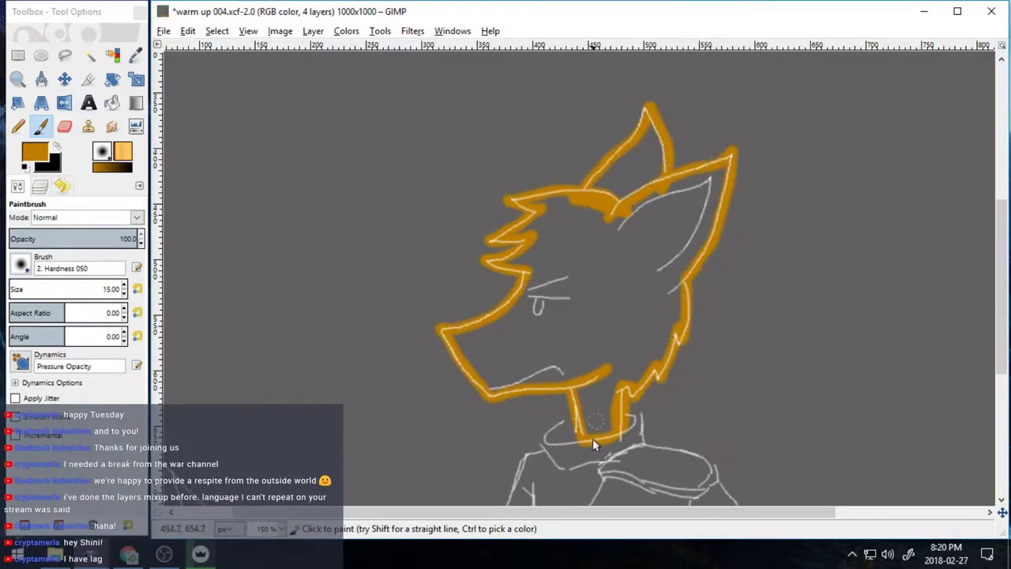
Step: Fill the head, ears and neck with orange-brown using Bucket Fill, including the thin gaps along the outline
key("shift+b")
left_click(598, 276)
left_click(622, 172)
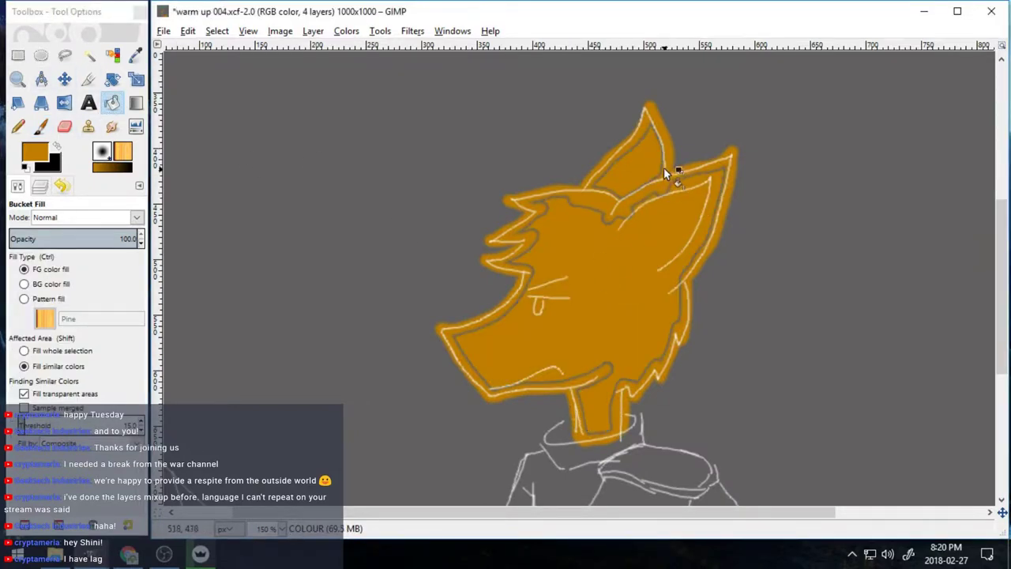
left_click(668, 171)
Step: Switch back to the Paintbrush and set the foreground color to the dark brown 5a3b00
left_click(41, 126)
left_click(35, 152)
left_click(312, 260)
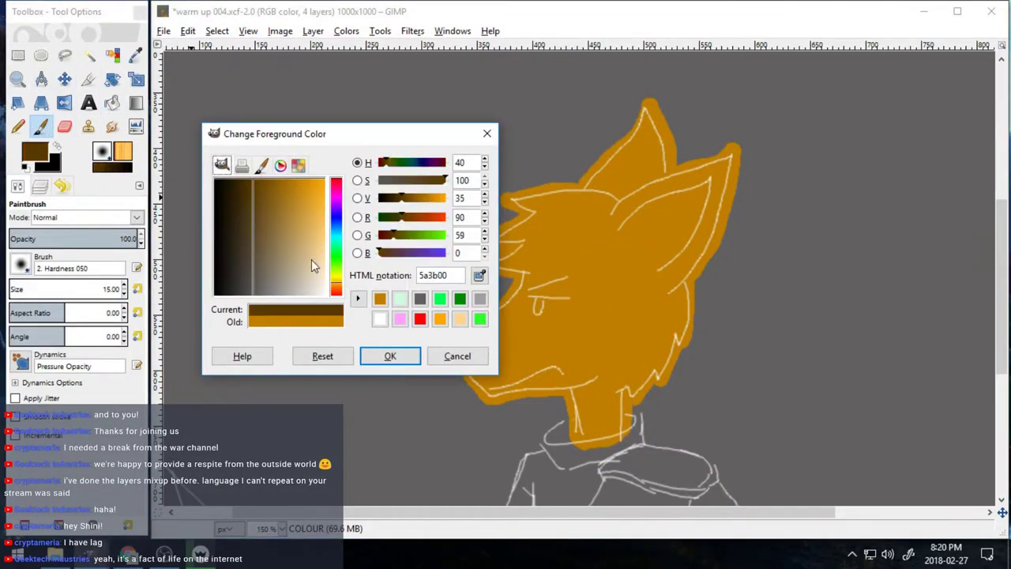
left_click(390, 355)
scroll(563, 217, "down", 5)
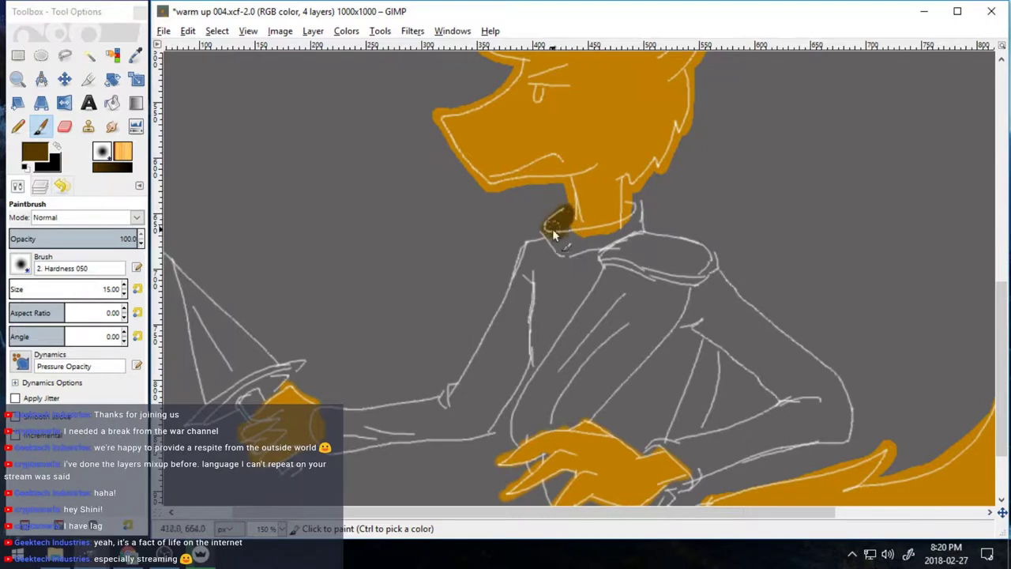
Step: Trace the sweater's outline in dark brown around the collar, both sleeves, shoulder and torso, including the gap inside the bent arm
mouse_move(554, 234)
left_mouse_down()
mouse_move(638, 212)
mouse_move(641, 229)
mouse_move(522, 258)
left_mouse_up()
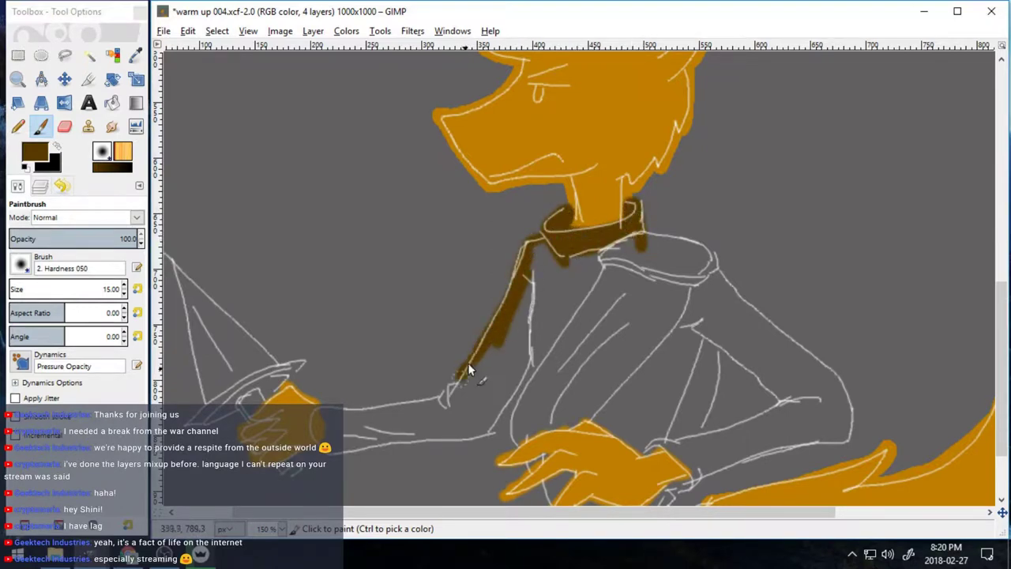
mouse_move(468, 366)
left_mouse_down()
mouse_move(380, 408)
mouse_move(494, 432)
left_mouse_up()
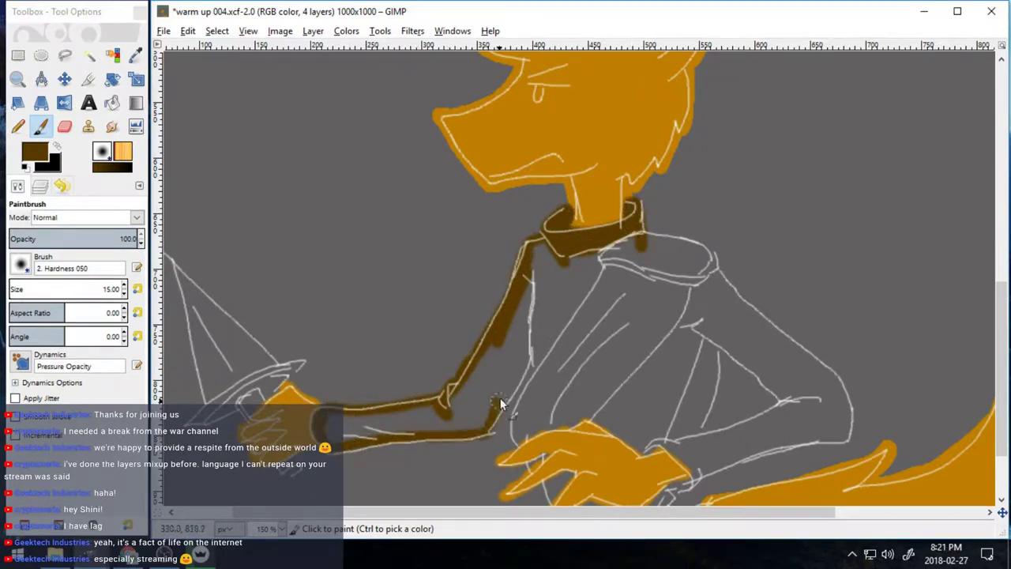
left_click_drag(517, 383, 553, 339)
left_click_drag(648, 238, 700, 275)
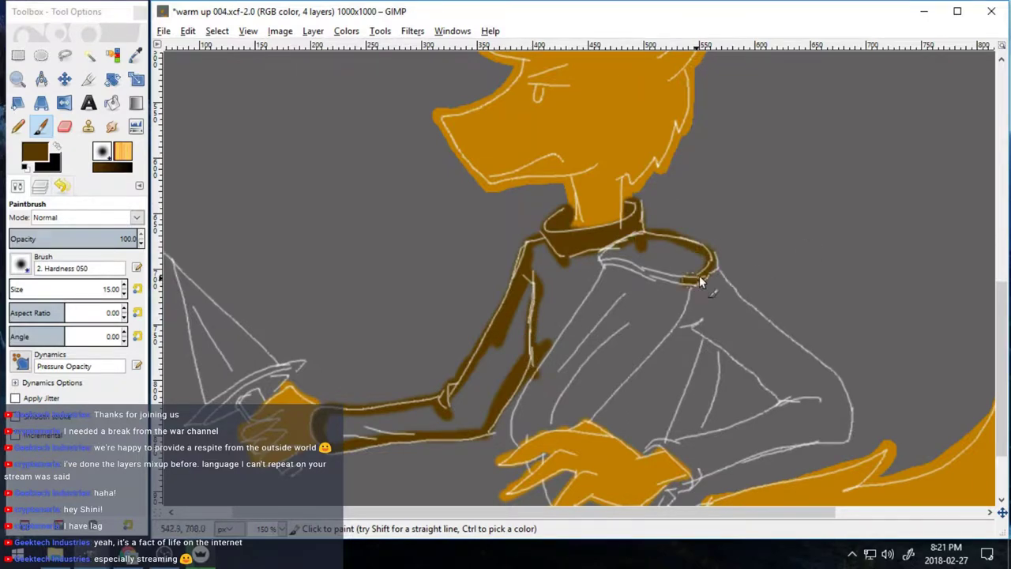
scroll(700, 276, "down", 3)
mouse_move(731, 194)
left_mouse_down()
mouse_move(839, 290)
mouse_move(813, 347)
left_mouse_up()
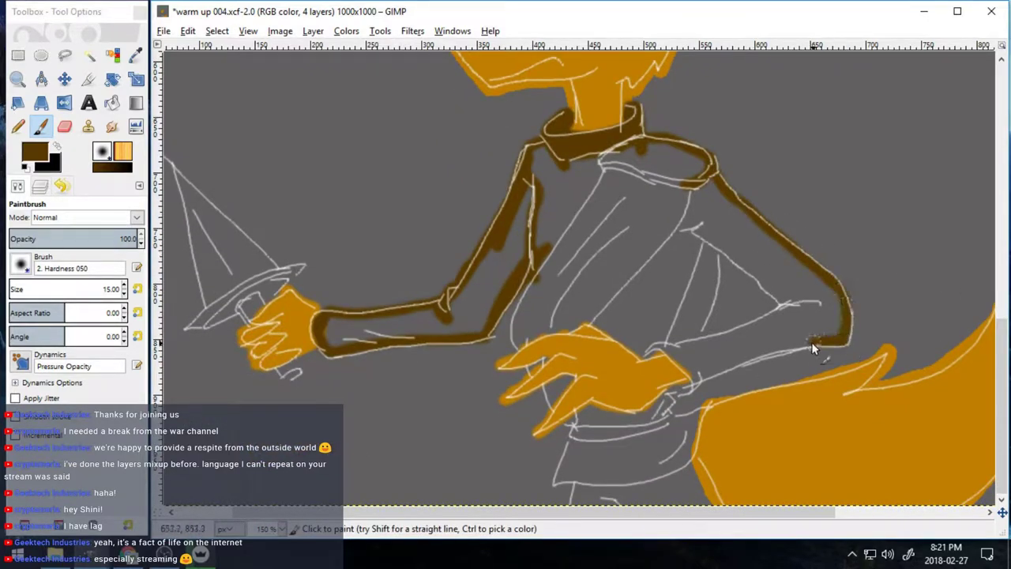
left_click_drag(662, 349, 668, 354)
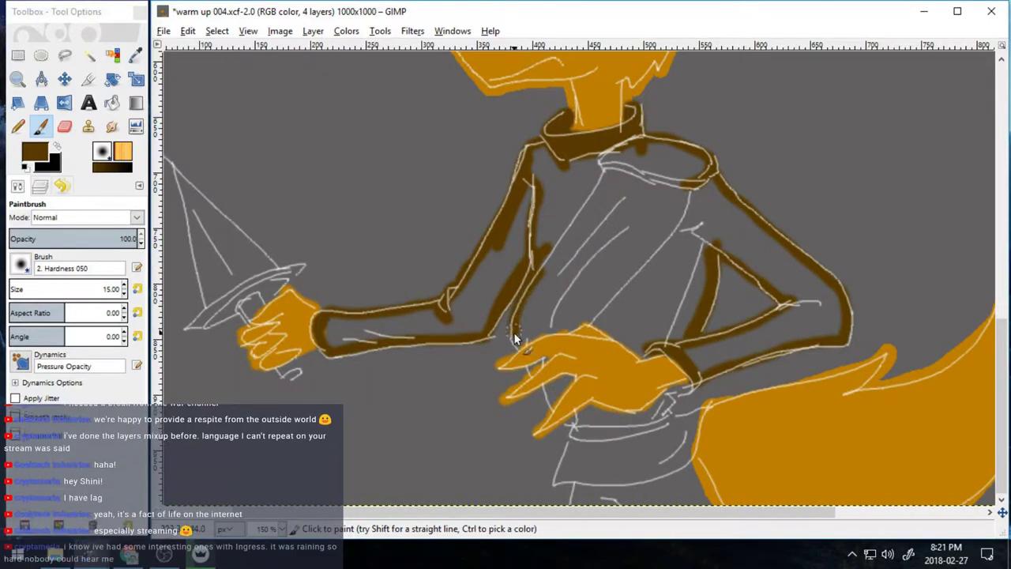
Step: Flood the sweater's torso, sleeves and shoulder interior with dark brown using Bucket Fill
key("shift+b")
left_click(513, 245)
left_click(514, 245)
left_click(542, 245)
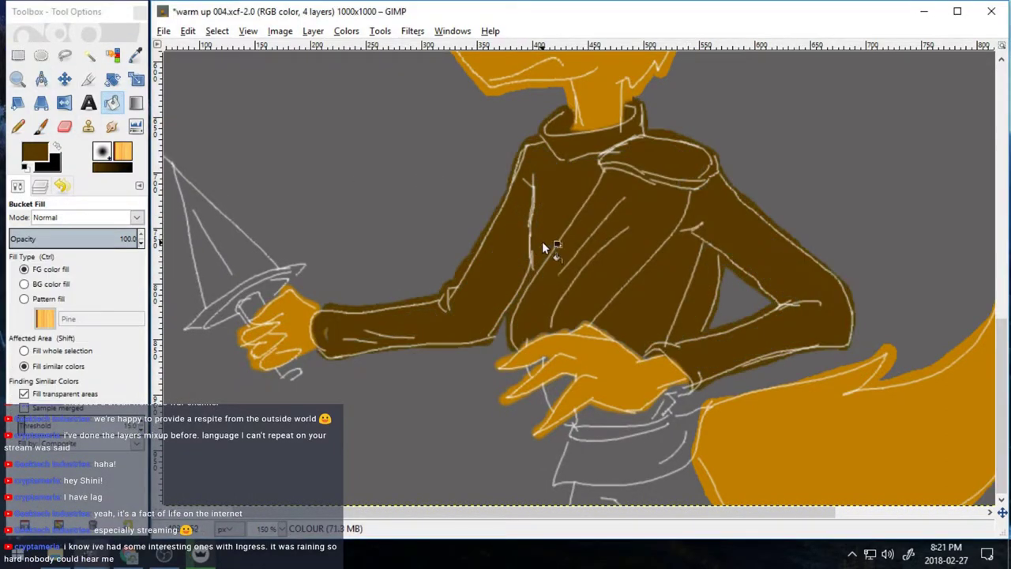
Step: Outline the sweater hem and the top of the trousers in dark brown and flood their interiors with Bucket Fill
key("p")
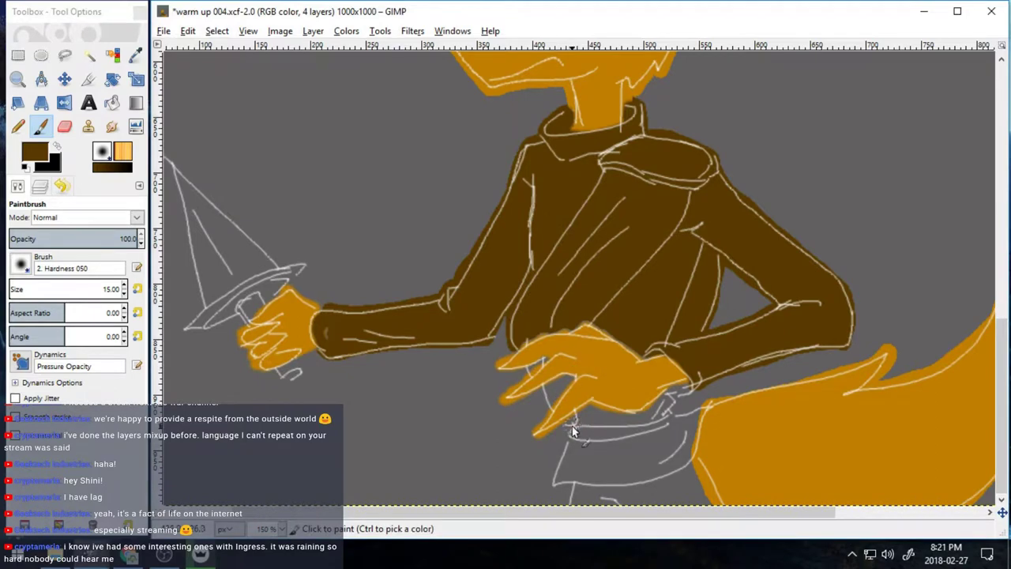
mouse_move(572, 425)
left_mouse_down()
mouse_move(668, 409)
mouse_move(703, 414)
left_mouse_up()
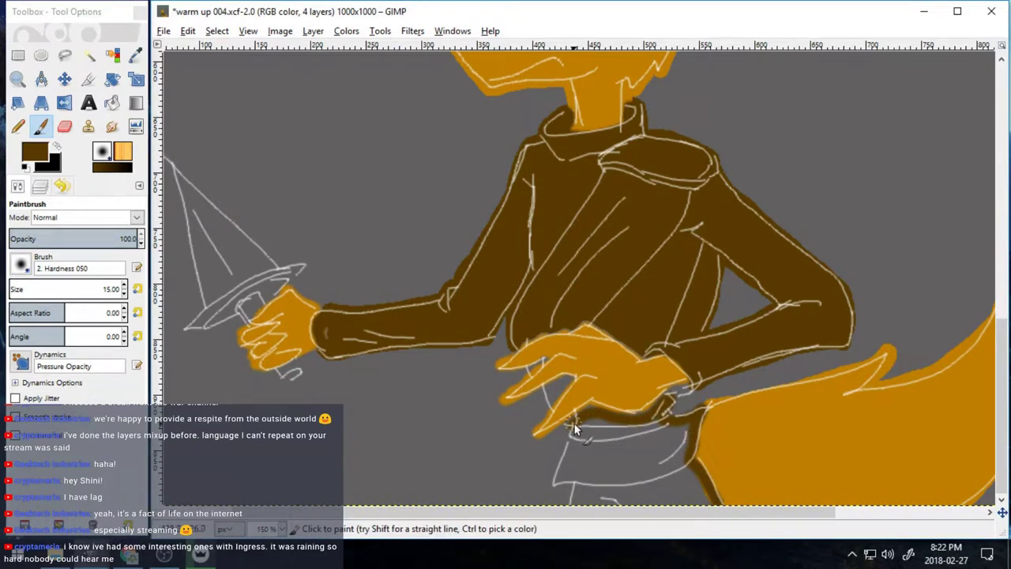
left_click_drag(575, 482, 570, 503)
left_click(112, 103)
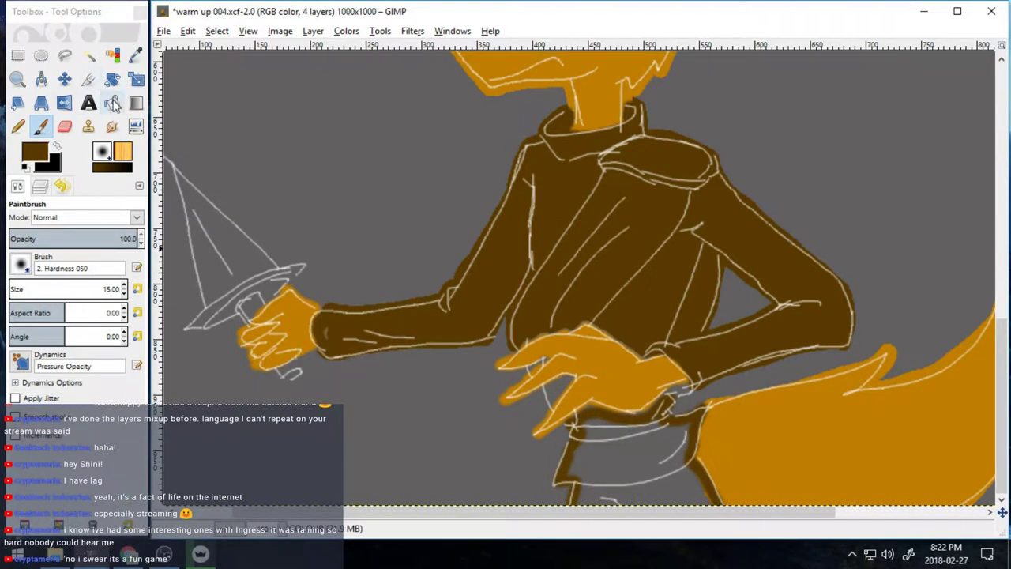
left_click(614, 429)
key("p")
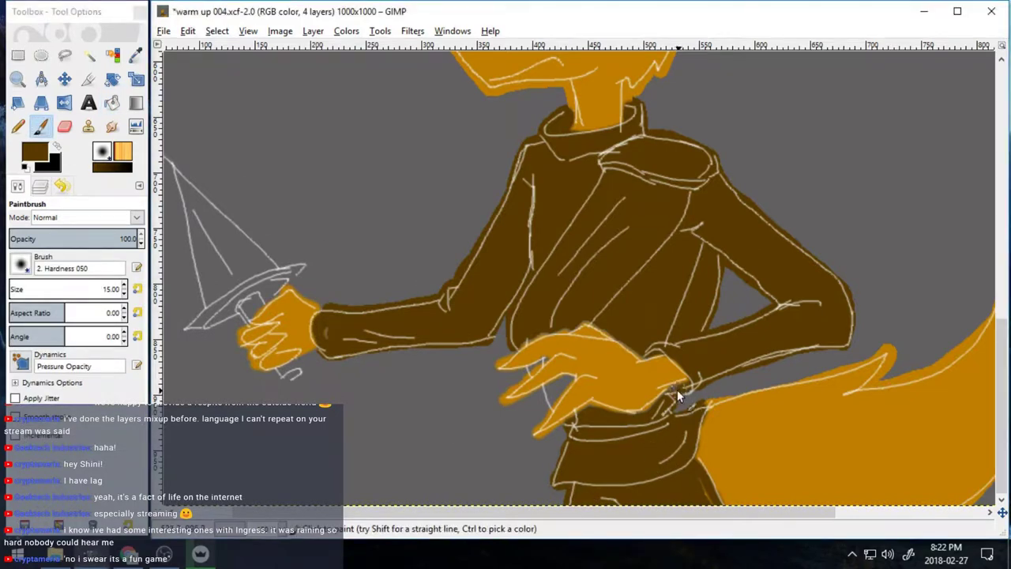
left_click(112, 104)
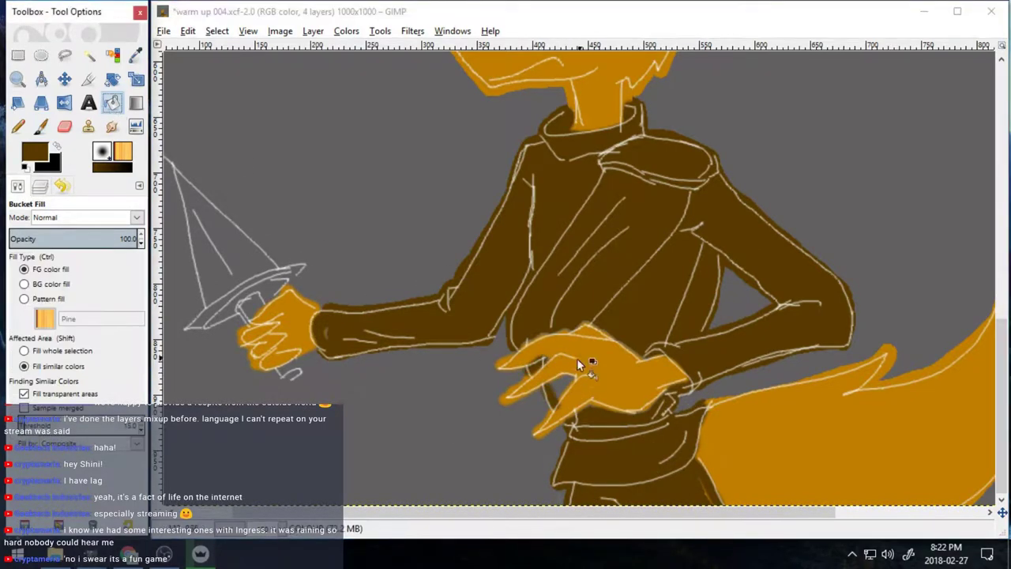
left_click(577, 359)
key("ctrl+z")
Step: Reset the default colors and set the foreground color to a light beige, starting from the saved 5a3b00 swatch
left_click_drag(567, 513, 508, 513)
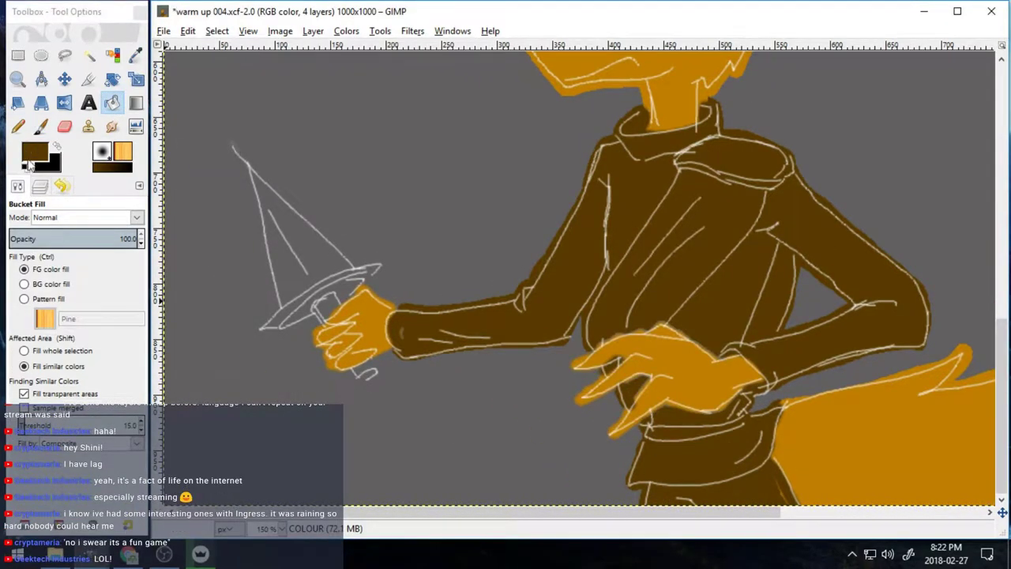
left_click(26, 167)
left_click(35, 153)
left_click_drag(424, 199, 437, 197)
left_click(380, 300)
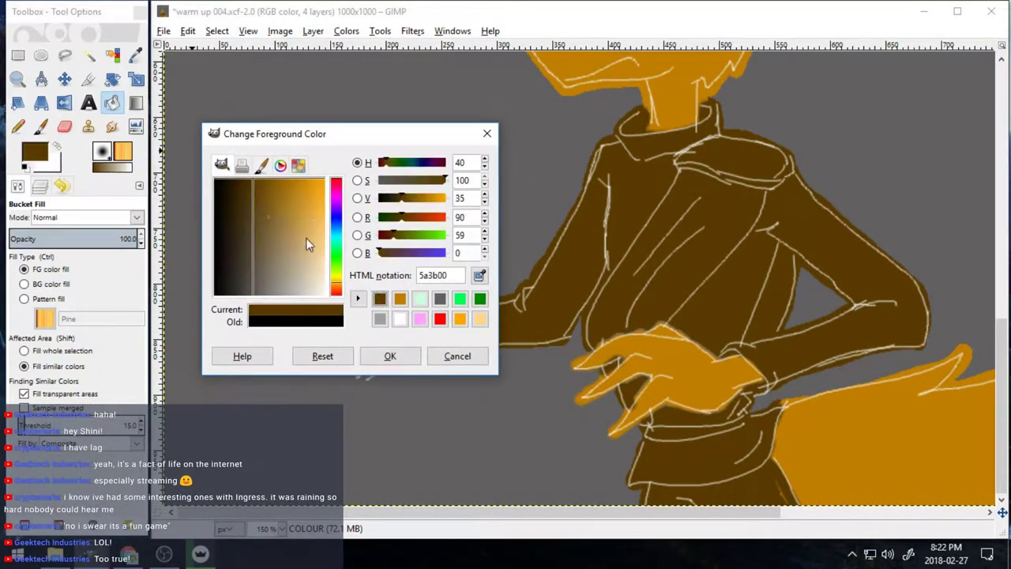
left_click_drag(306, 238, 307, 277)
left_click(379, 358)
Step: Paint the dagger's blade edges, guard, grip and pommel in light beige and flood the blade's interior with Bucket Fill
key("p")
mouse_move(245, 166)
left_mouse_down()
mouse_move(284, 308)
mouse_move(316, 316)
left_mouse_up()
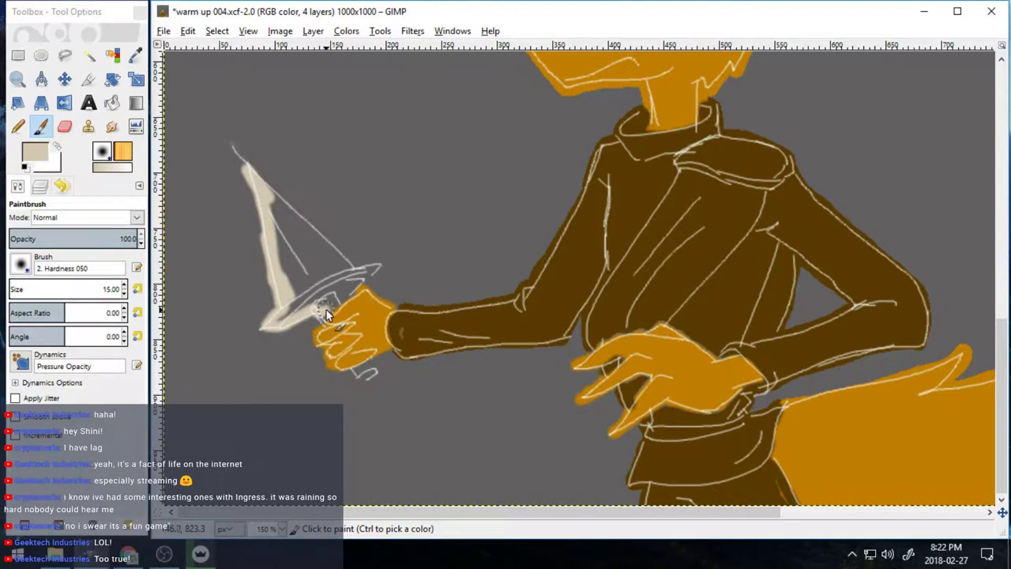
left_click_drag(253, 180, 345, 269)
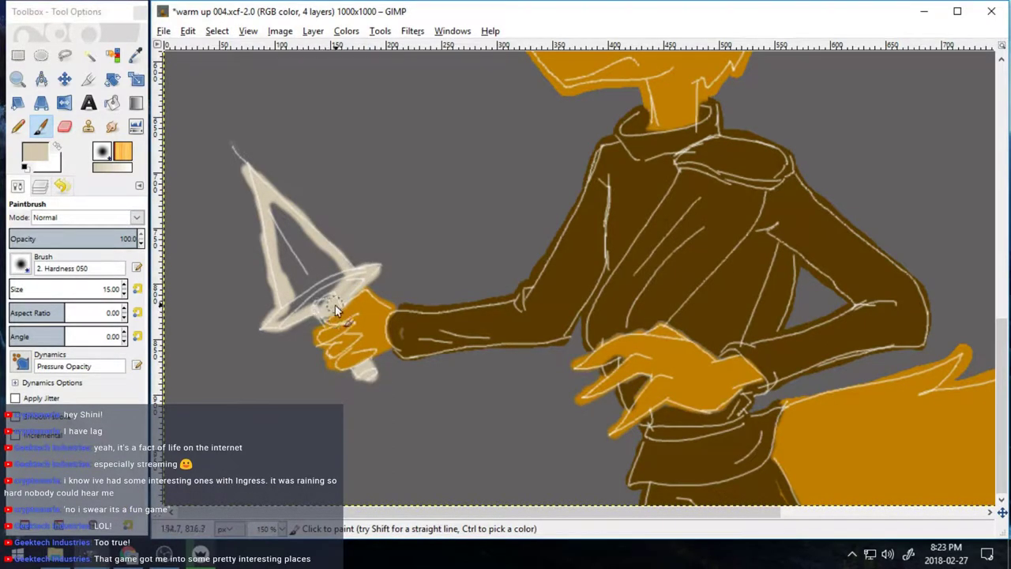
key("shift+b")
left_click(310, 234)
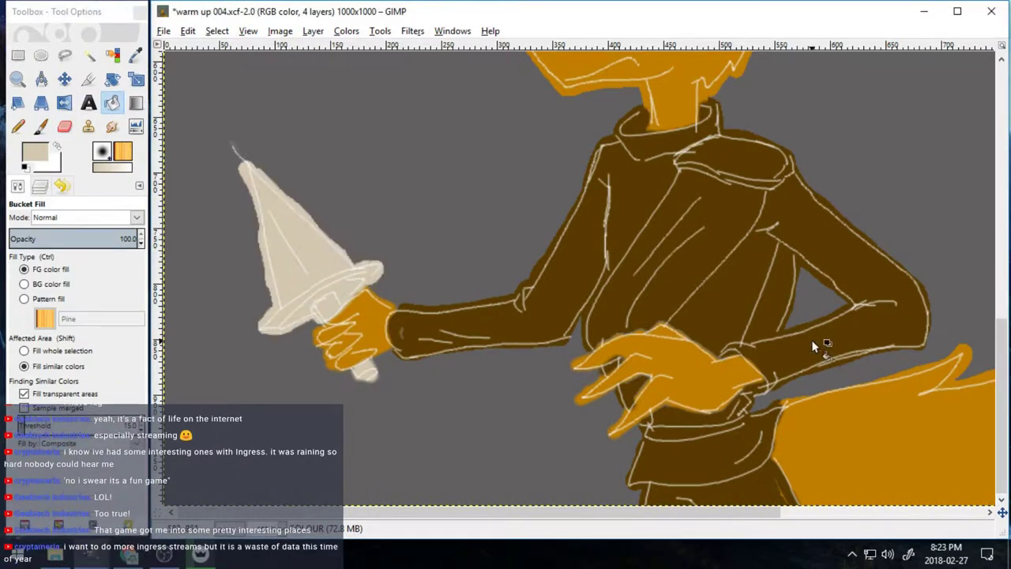
Step: Zoom out to view the character and save the warm up 004.xcf image
left_click(17, 79)
left_click(500, 285)
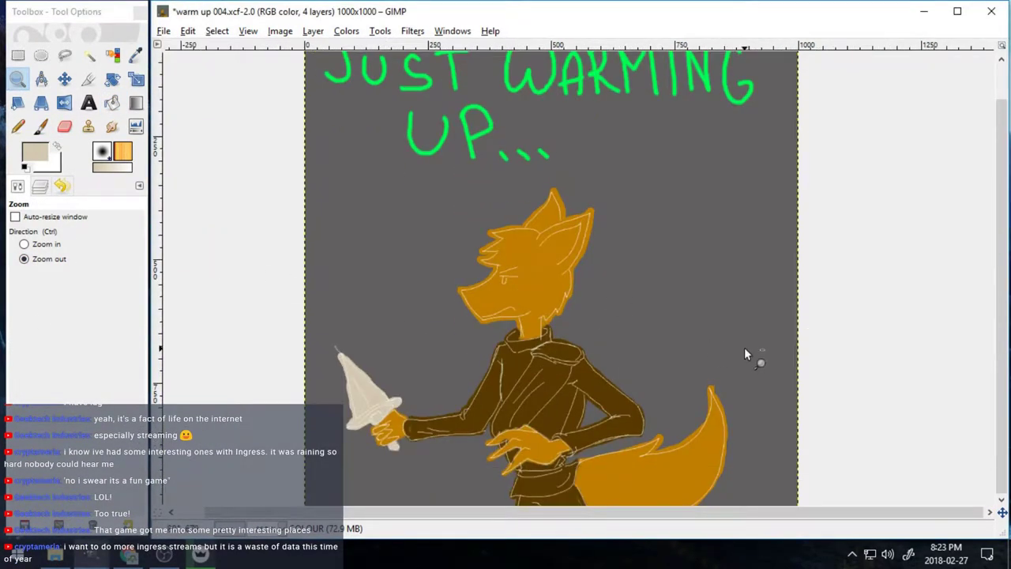
left_click(164, 31)
left_click(185, 147)
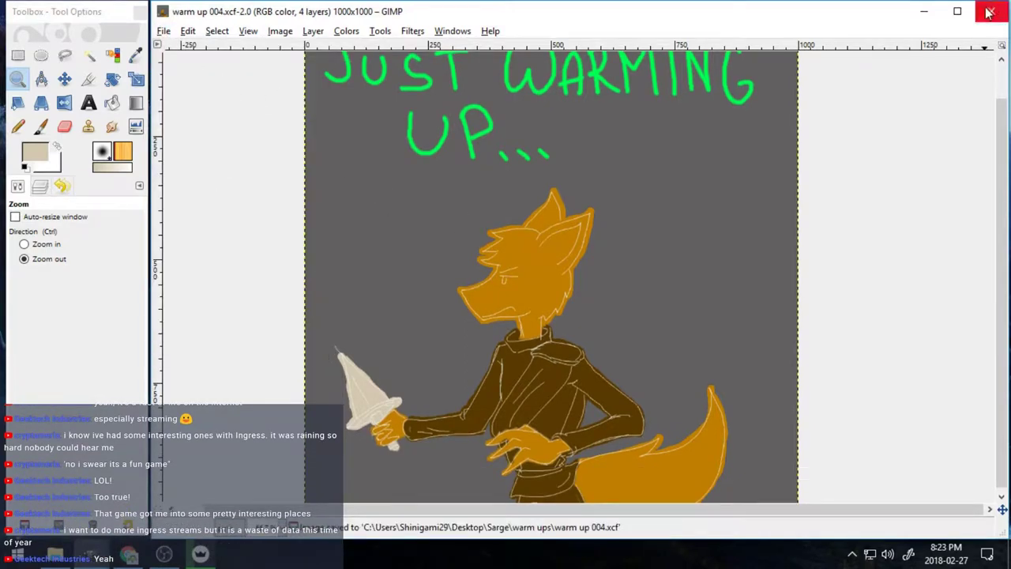
Step: Handwrite "ONWARDS!" in white with the Paintbrush on the text layer, below the green "JUST WARMING UP..." lettering
left_click(39, 186)
left_click(85, 273)
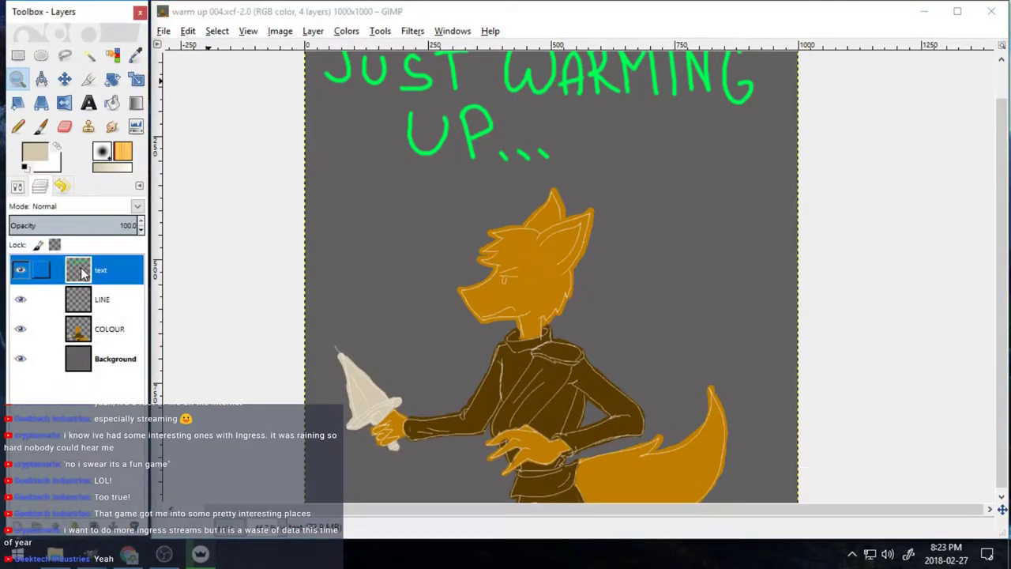
left_click(56, 146)
left_click(41, 127)
left_click_drag(352, 199, 349, 201)
left_click_drag(377, 197, 384, 229)
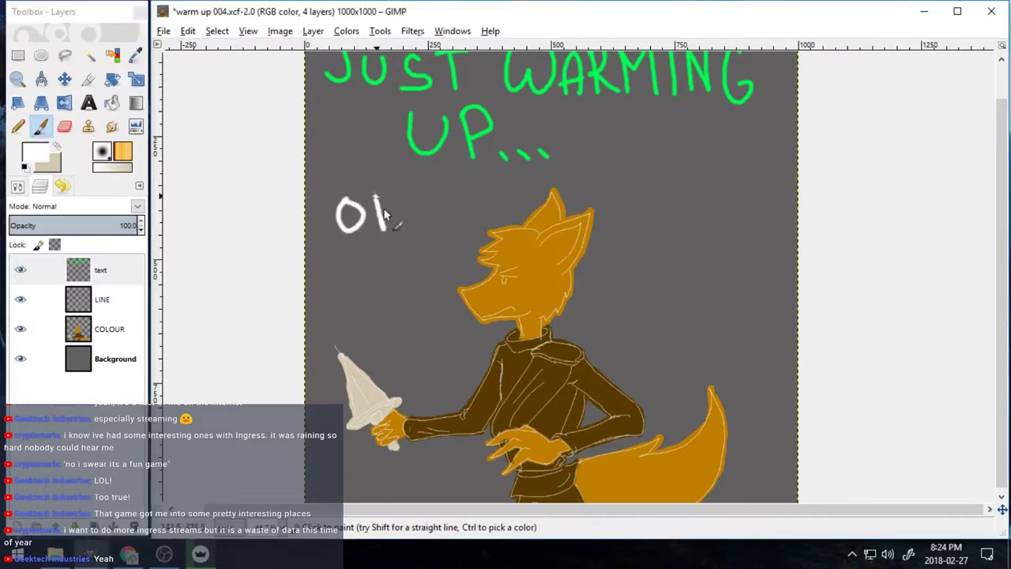
left_click_drag(560, 184, 567, 214)
left_click_drag(558, 183, 567, 213)
left_click_drag(633, 172, 609, 203)
left_click_drag(650, 153, 652, 175)
left_click(654, 183)
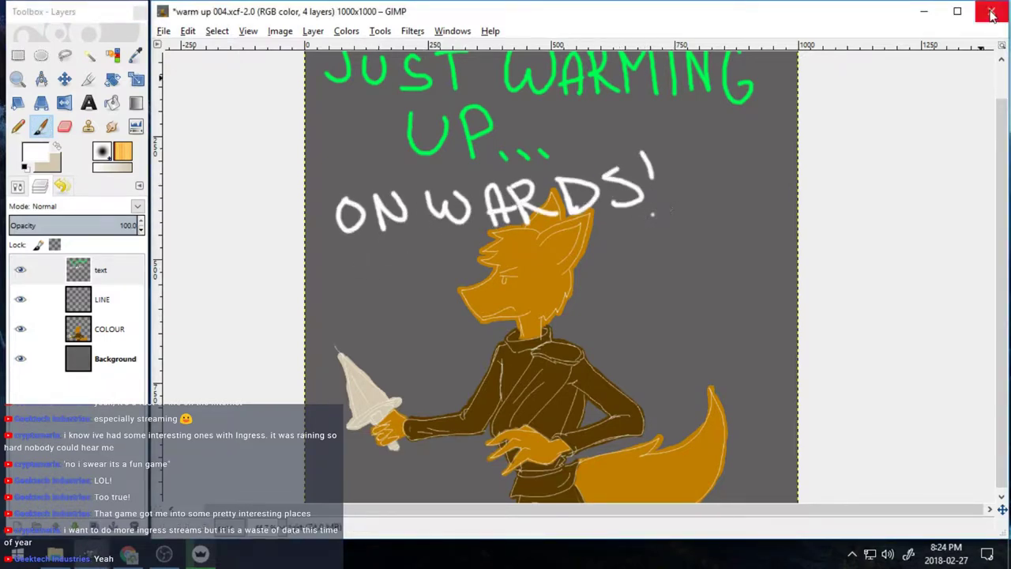
Step: Close the warm-up drawing and switch to the new sarge logo 2018 image
left_click(991, 11)
left_click(601, 349)
left_click(385, 5)
Step: Add a transparent 1024 x 1024 px layer named GTI TEXT directly above the colour layer
left_click(63, 304)
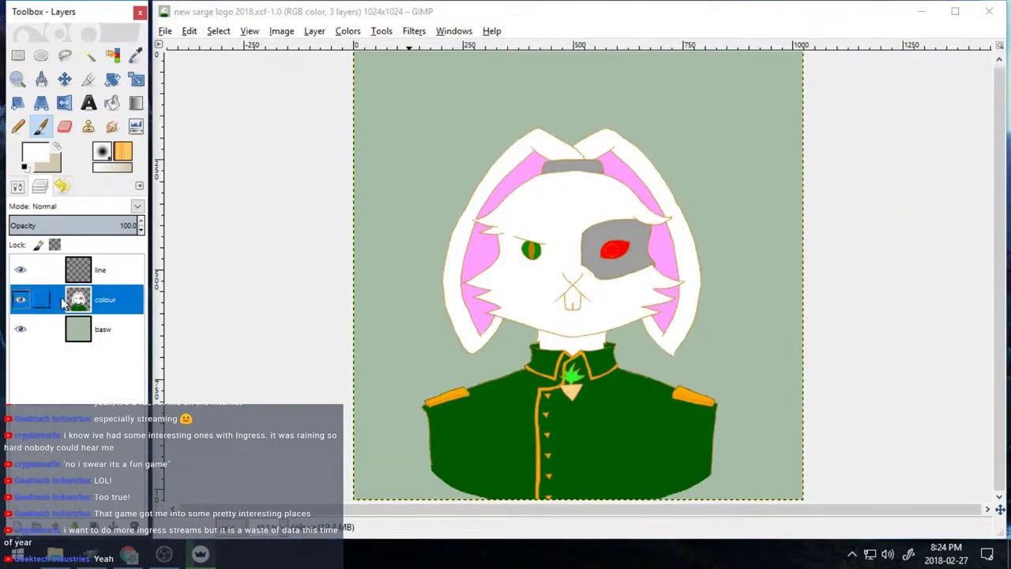
left_click(19, 79)
left_click(18, 187)
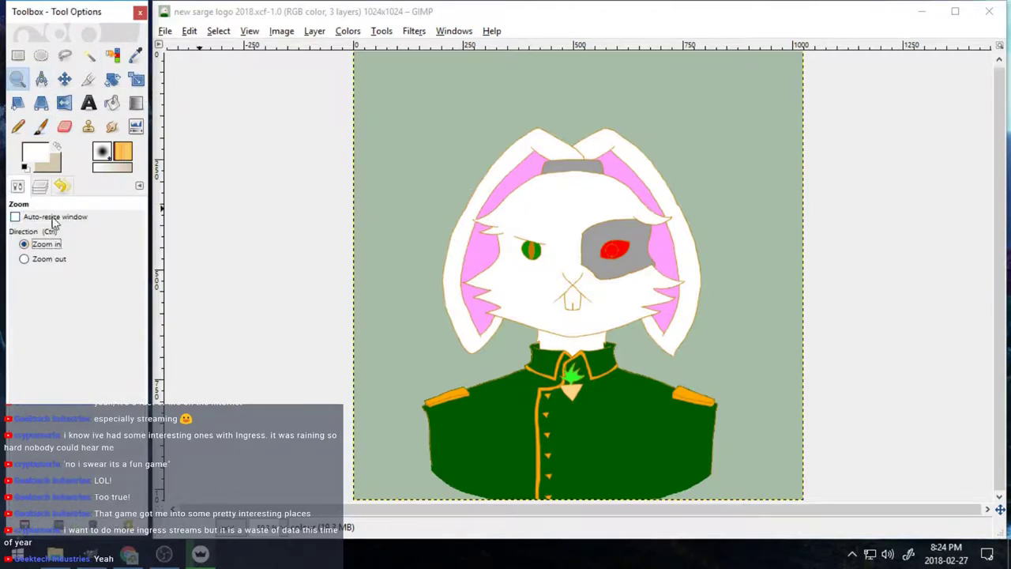
left_click(41, 186)
left_click(98, 308)
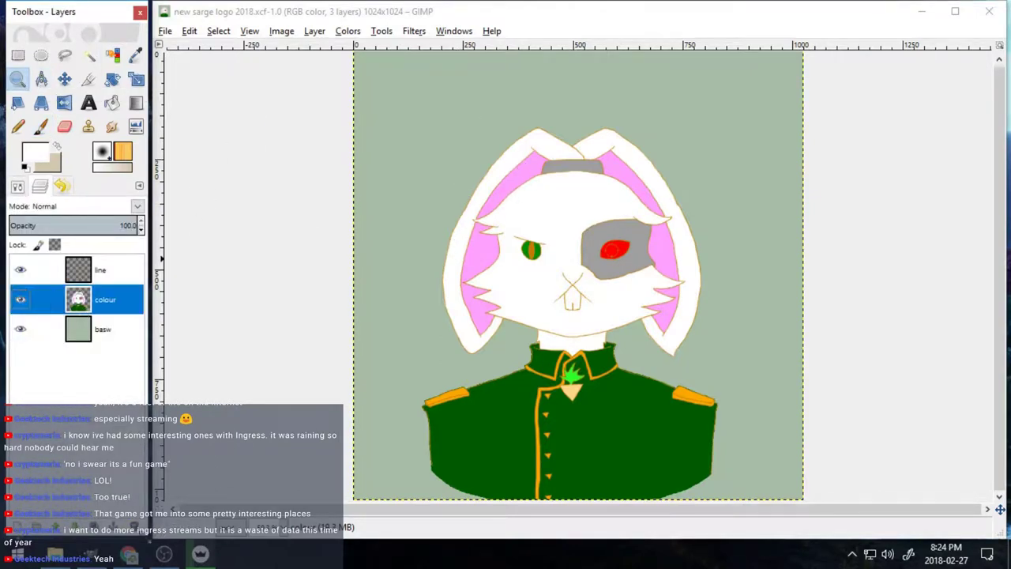
left_click(19, 526)
type("GTI TEXT")
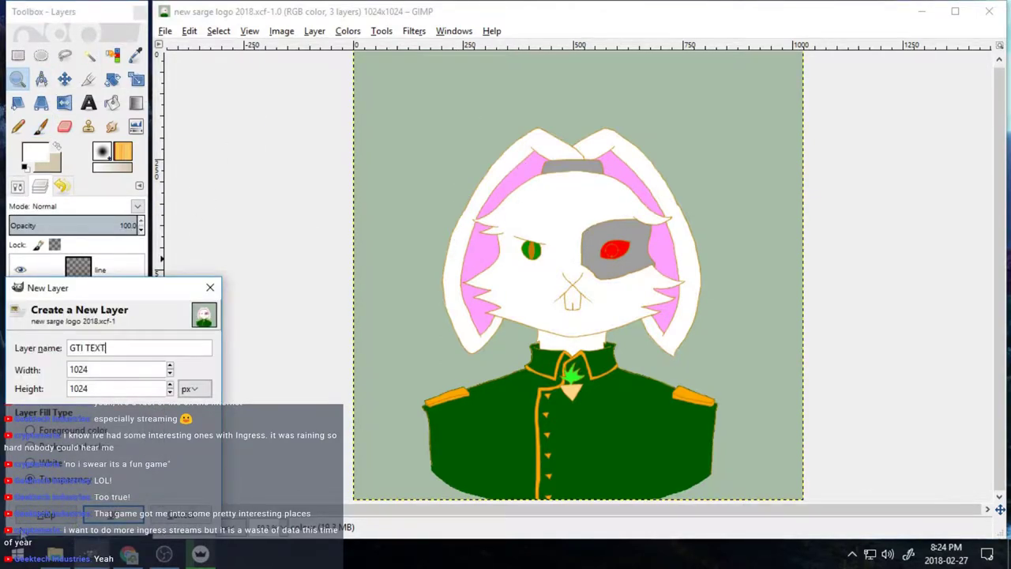
key("Return")
Step: Place a horizontal and a vertical guide crossing near the image center, fine-tuning both to about 500 px
left_click_drag(587, 46, 624, 271)
left_click_drag(160, 217, 573, 82)
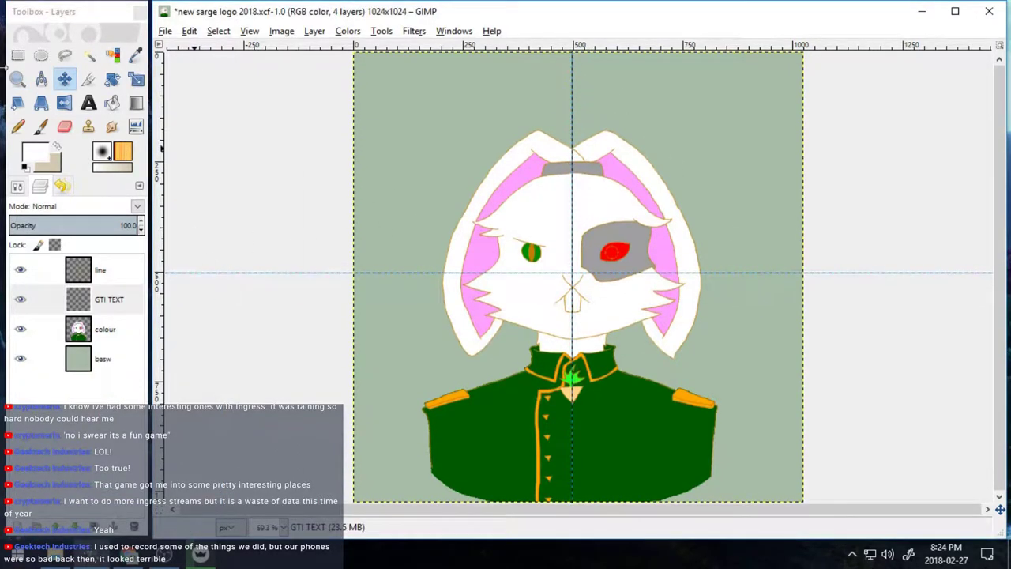
left_click(20, 81)
double_click(596, 63)
double_click(596, 62)
left_click(63, 81)
left_click_drag(516, 72, 519, 73)
scroll(611, 491, "down", 8)
left_click_drag(610, 510, 399, 510)
left_click_drag(222, 327, 222, 320)
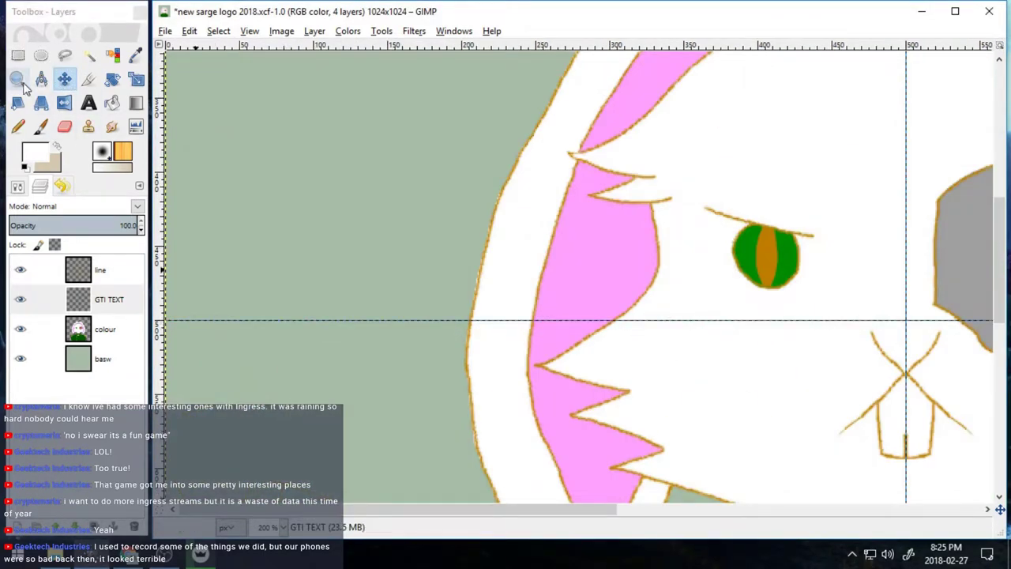
Step: Draw a circular selection about 850 px across, expanded from the point where the two guides cross, using Ellipse Select
double_click(18, 79)
left_click(48, 258)
left_click(548, 244)
left_click(542, 243)
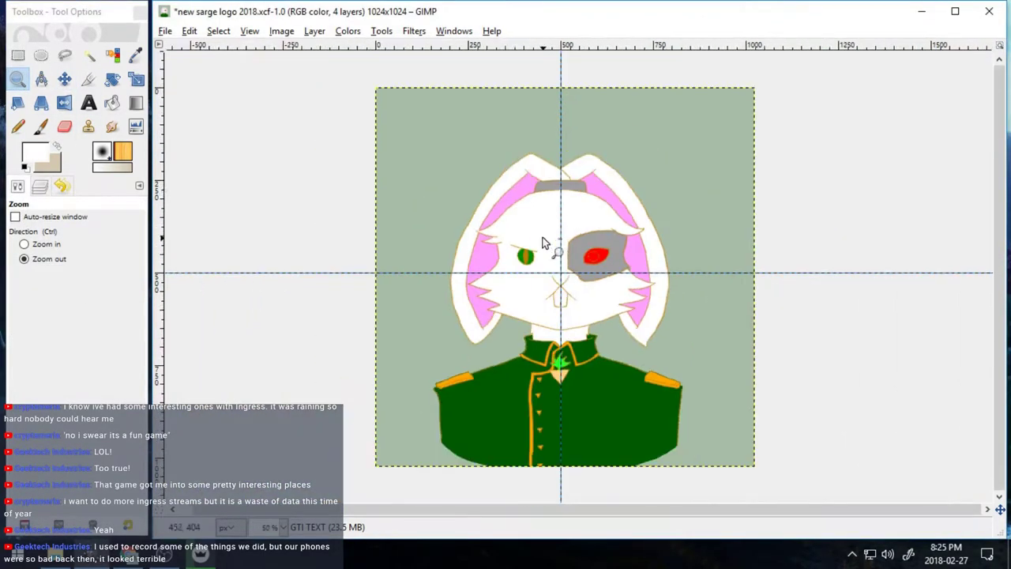
left_click(43, 59)
left_click(15, 271)
left_click(39, 186)
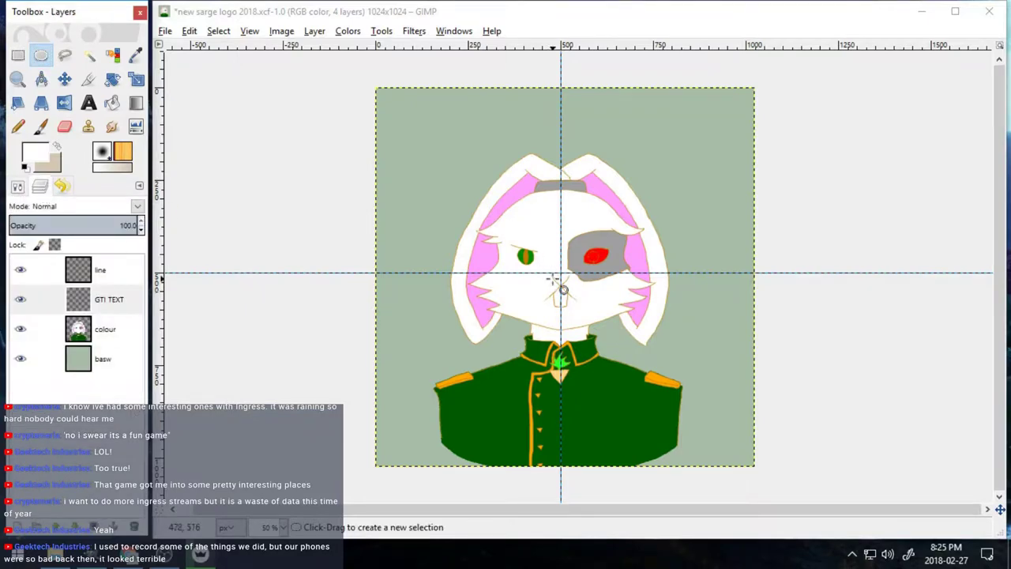
left_click_drag(561, 273, 719, 366)
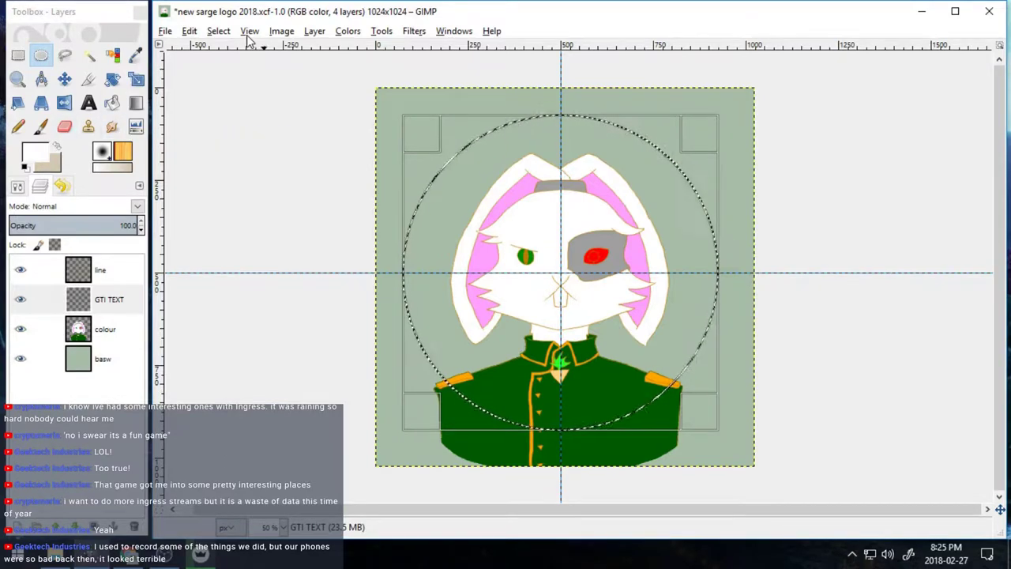
Step: Handwrite the note "GOOGLE TEXT ON PATH TUTORIAL" in black across the rabbit on the GTI TEXT layer with the Paintbrush
left_click(109, 297)
left_click(41, 127)
left_click(26, 168)
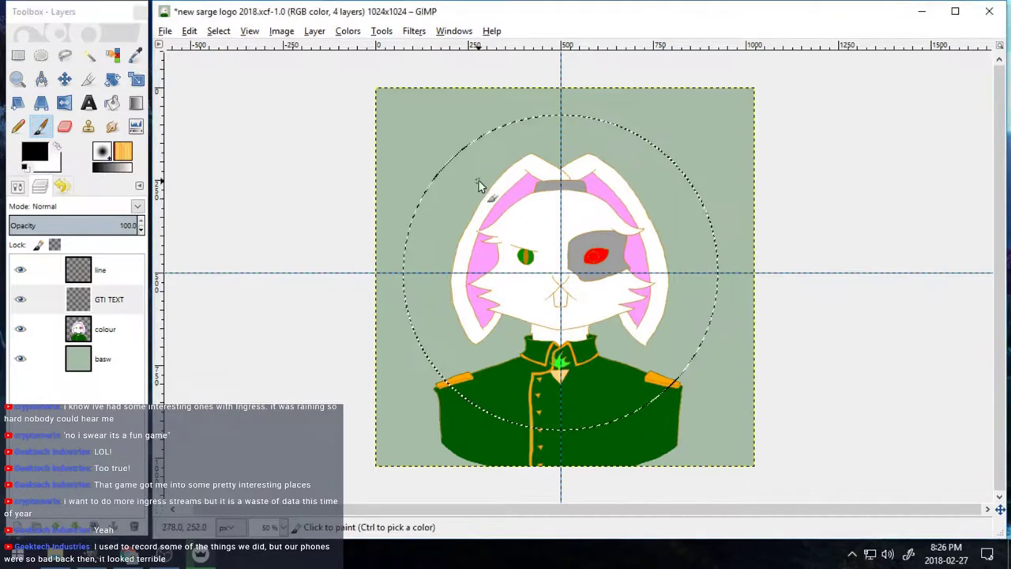
left_click_drag(496, 182, 483, 196)
left_click_drag(514, 175, 542, 177)
left_click_drag(586, 176, 575, 189)
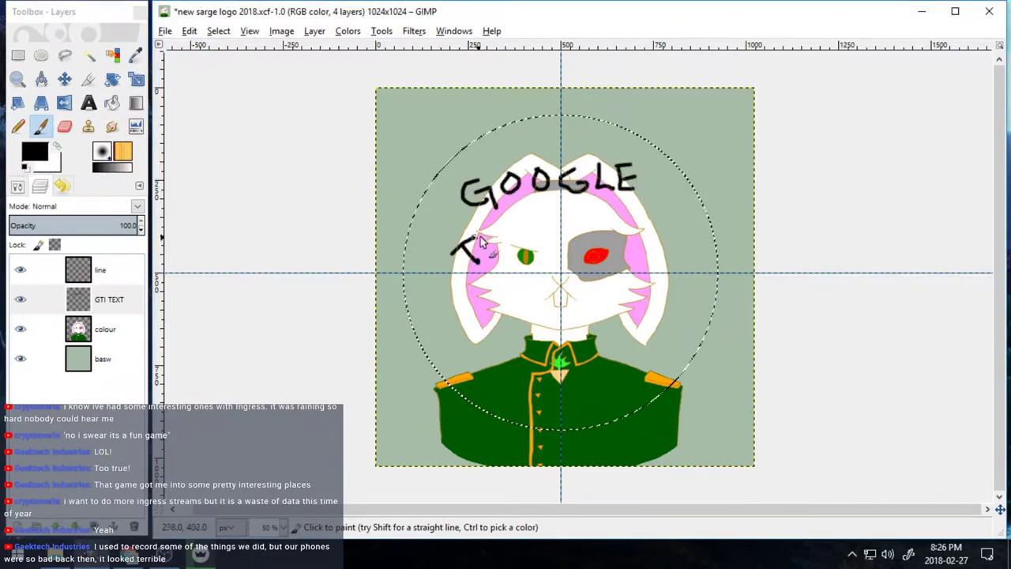
left_click_drag(491, 235, 512, 253)
left_click_drag(522, 222, 540, 240)
mouse_move(537, 220)
left_mouse_down()
mouse_move(524, 240)
mouse_move(561, 234)
left_mouse_up()
left_click_drag(594, 215, 628, 210)
mouse_move(489, 282)
left_mouse_down()
mouse_move(498, 305)
mouse_move(531, 295)
left_mouse_up()
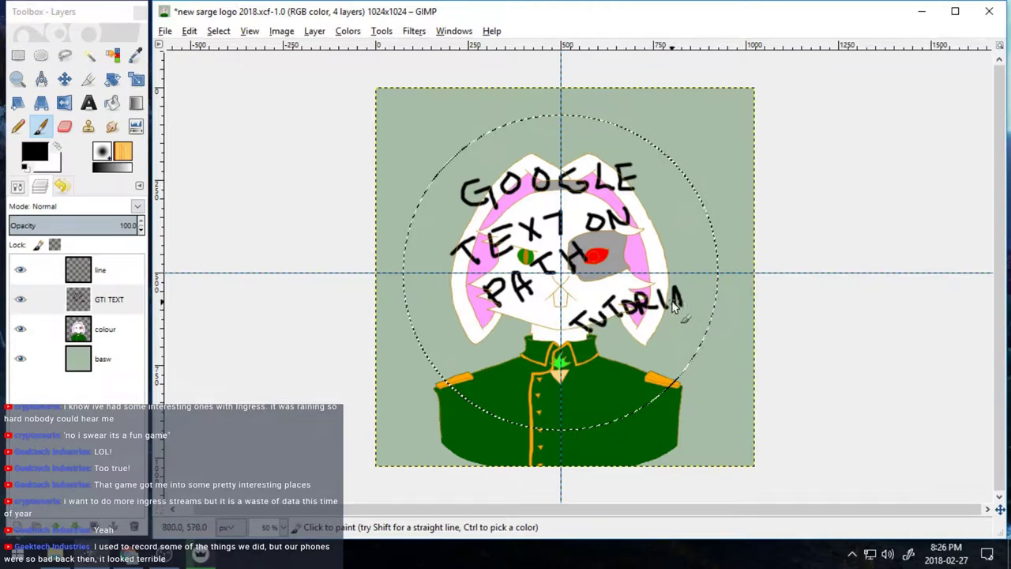
Step: Remove the handwritten tutorial note from the GTI TEXT layer, keeping the circular selection
left_click(218, 30)
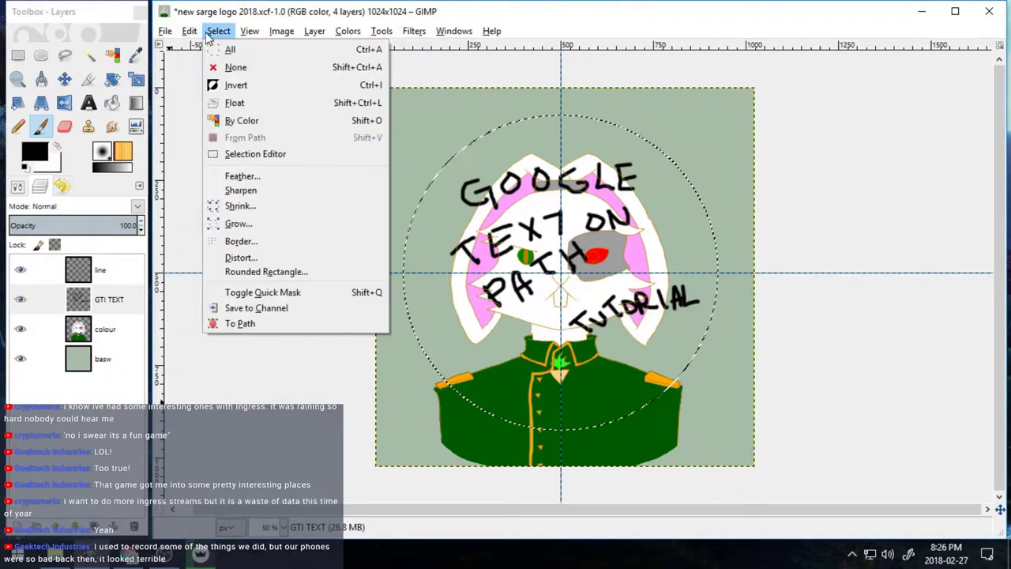
mouse_move(192, 37)
left_click(213, 119)
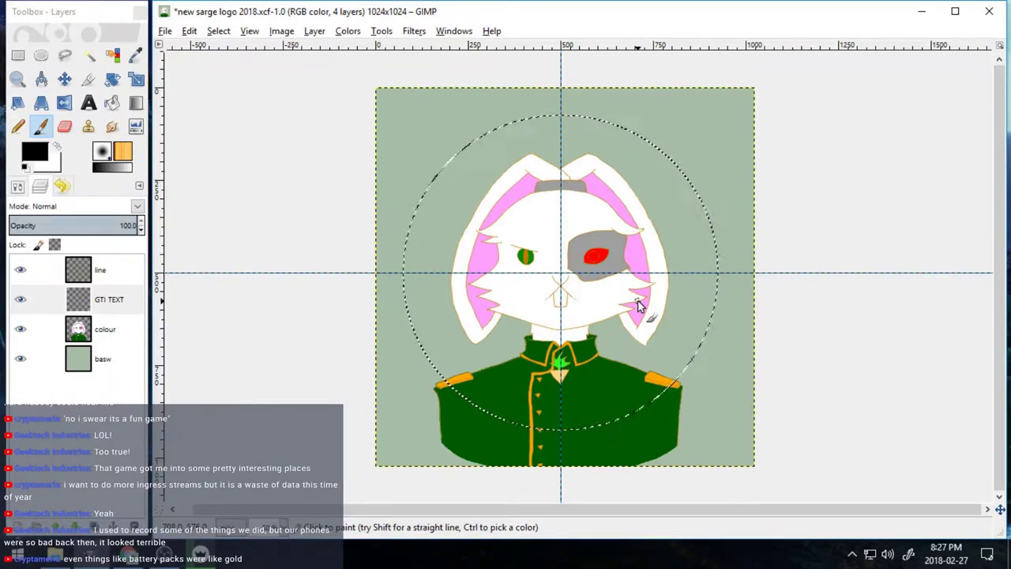
left_click(218, 31)
left_click(239, 67)
key("ctrl+z")
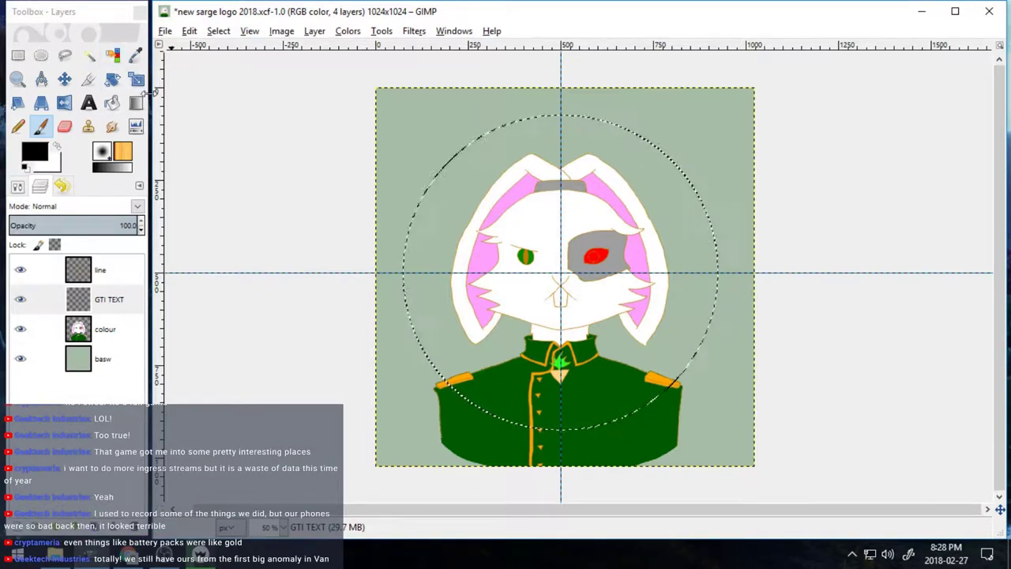
Step: Try to trace the top arc of the circular selection with hand-placed anchors using the Paths tool
left_click(381, 31)
left_click(401, 103)
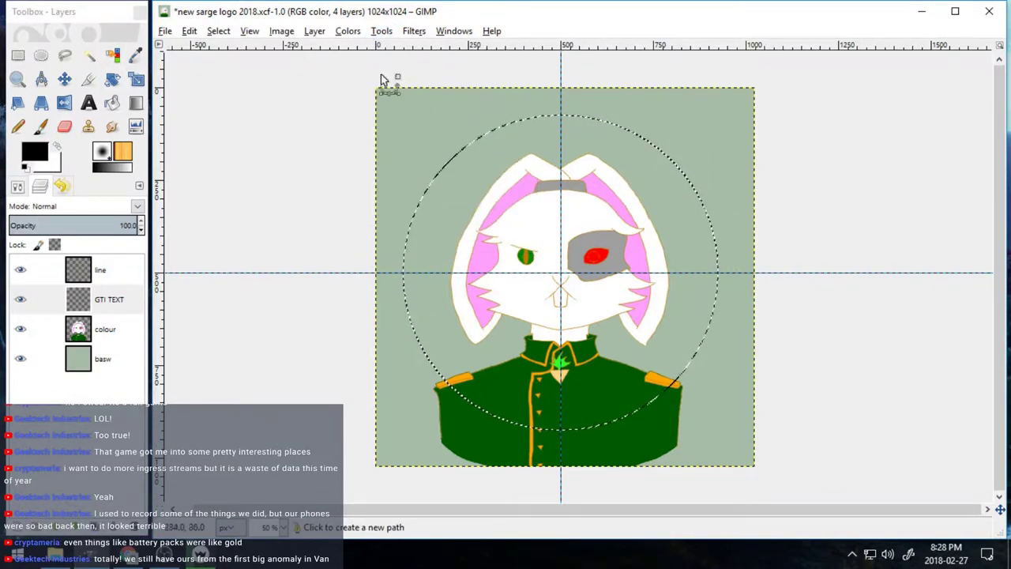
double_click(17, 79)
left_click_drag(391, 103, 730, 438)
left_click(382, 32)
left_click(401, 102)
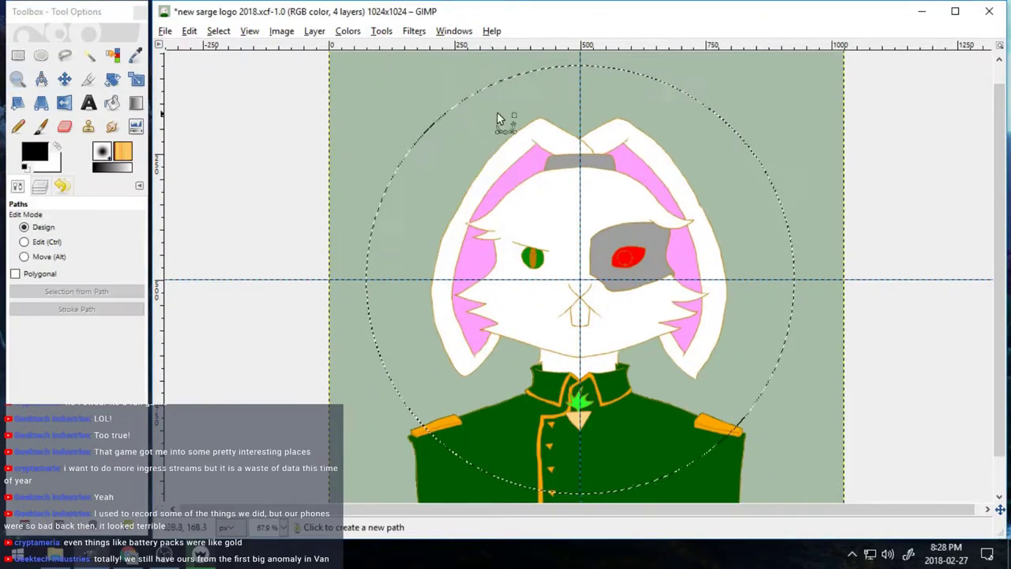
left_click_drag(590, 66, 621, 93)
key("ctrl+z")
scroll(844, 129, "down", 1)
left_click(584, 56)
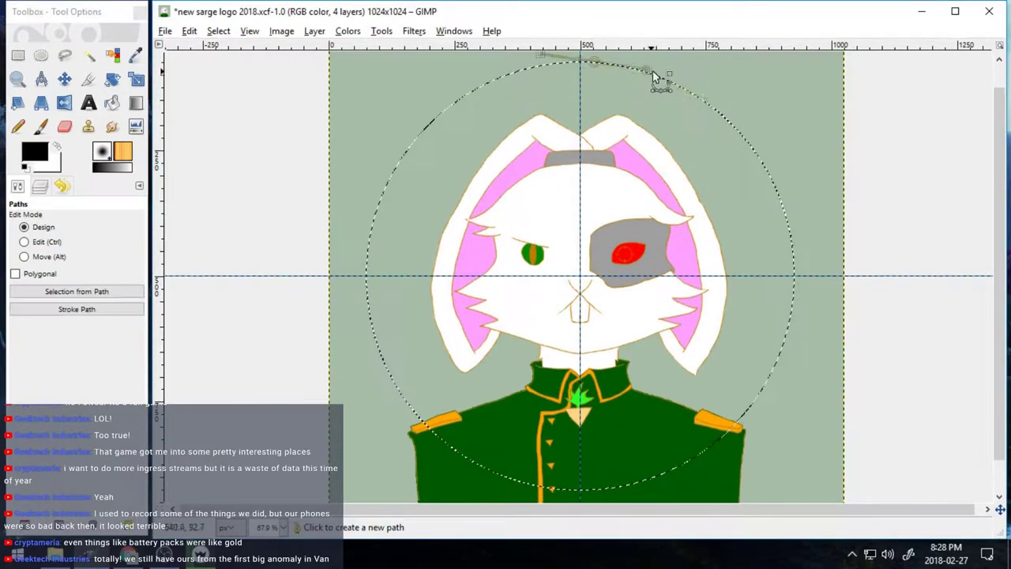
left_click_drag(606, 62, 606, 64)
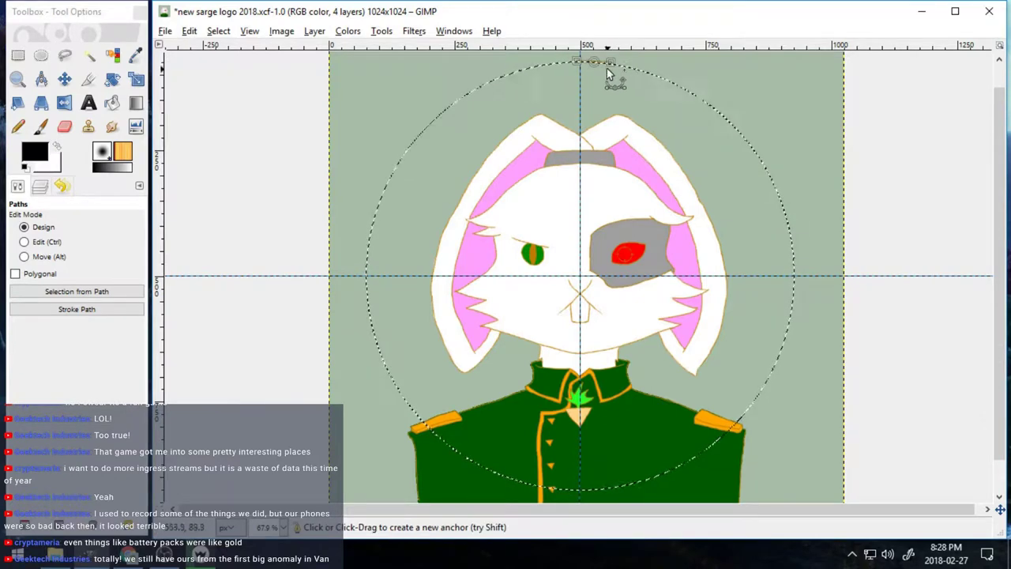
left_click(652, 77)
left_click_drag(678, 85, 702, 97)
key("ctrl+z")
key("ctrl+z")
key("ctrl+z")
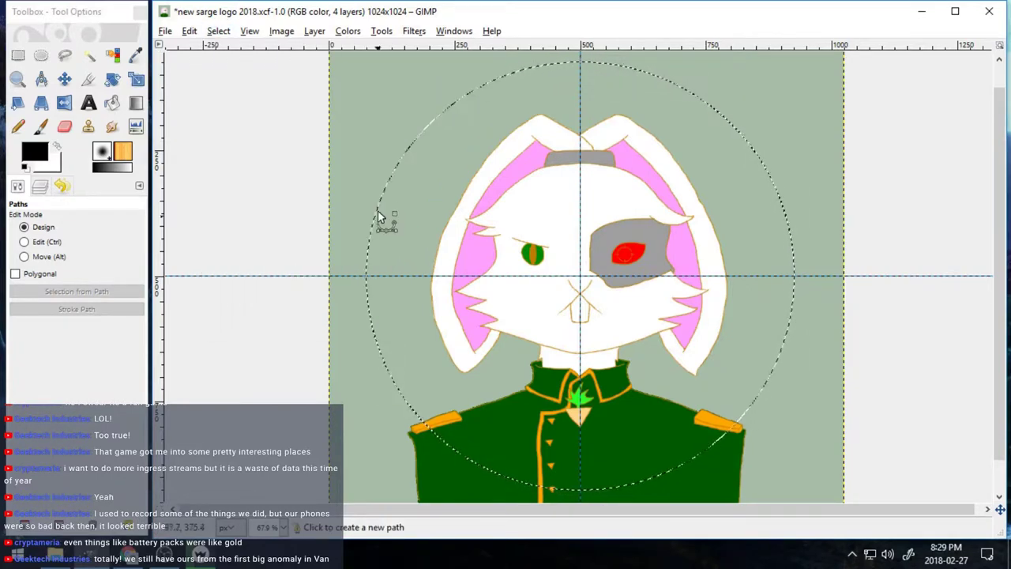
Step: Convert the circular selection to a path, clear the selection and show the Paths dialog in the toolbox
left_click(64, 78)
left_click(219, 32)
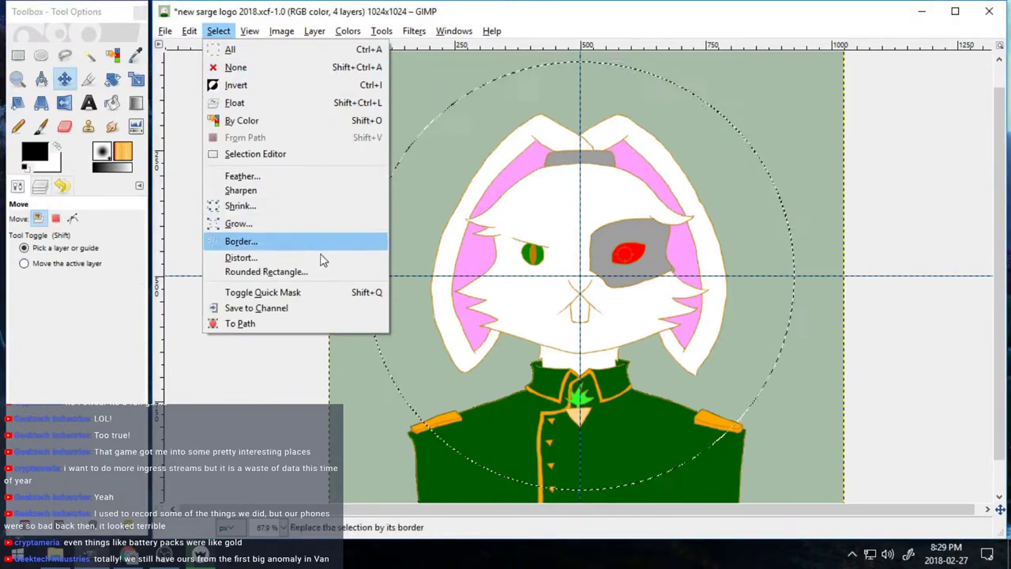
left_click(523, 349)
left_click(42, 193)
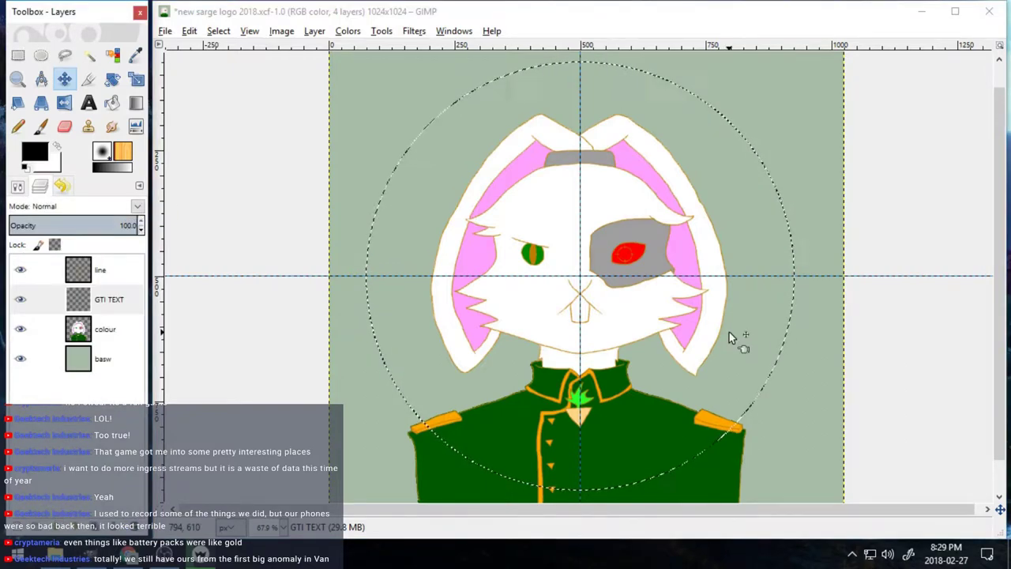
left_click(224, 32)
left_click(139, 184)
mouse_move(47, 214)
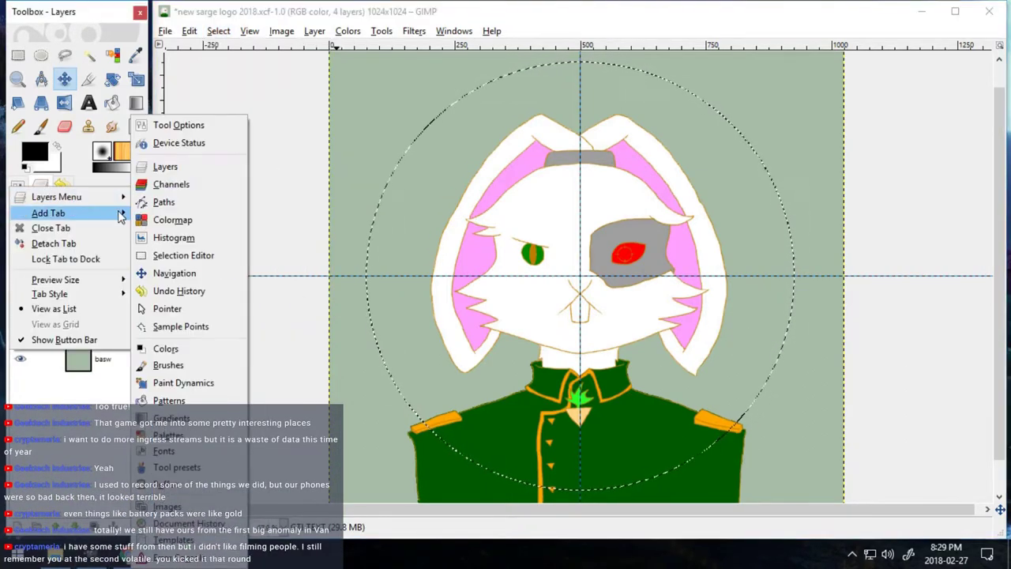
left_click(169, 202)
Step: Make the circular path visible on the canvas
left_click(45, 233)
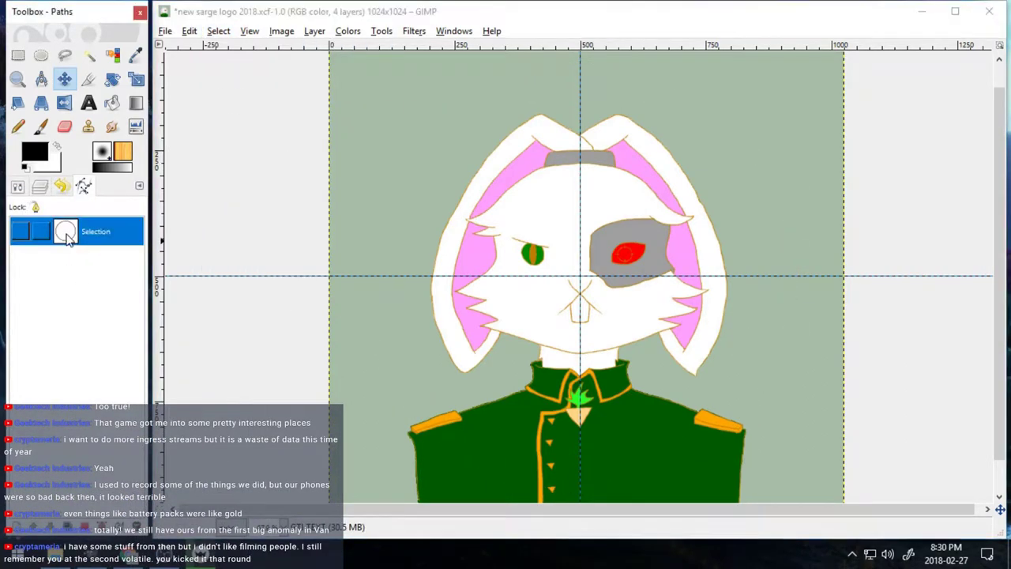
left_click(20, 230)
right_click(76, 233)
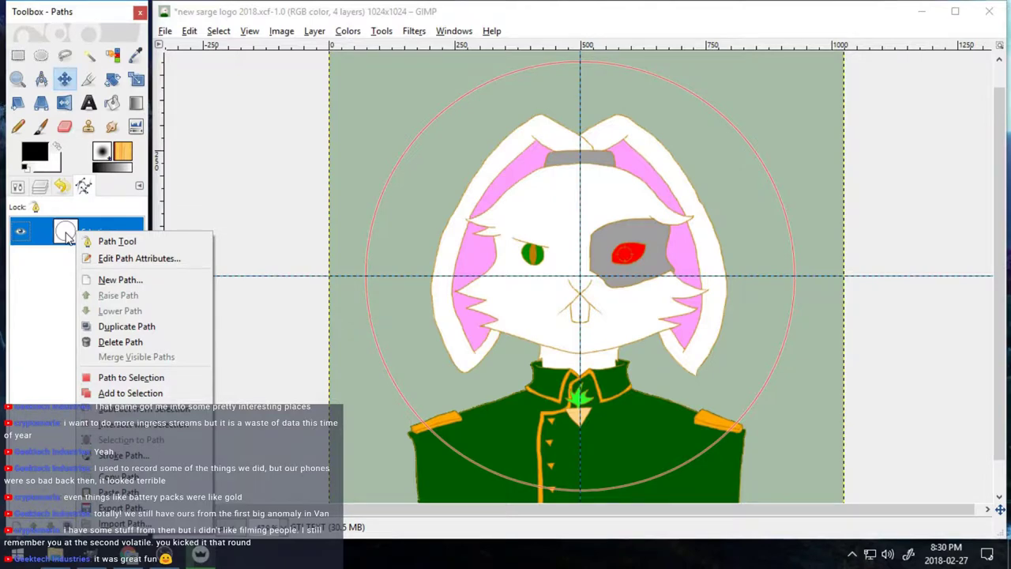
Step: Set the Text tool's font to Yu Gothic UI Bold
left_click(89, 104)
left_click(27, 228)
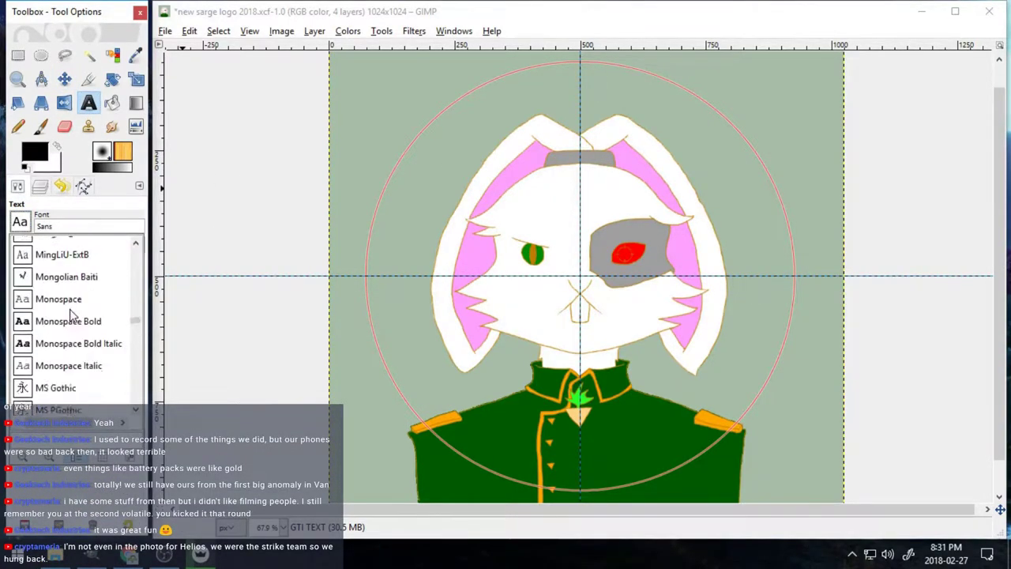
scroll(79, 320, "down", 1)
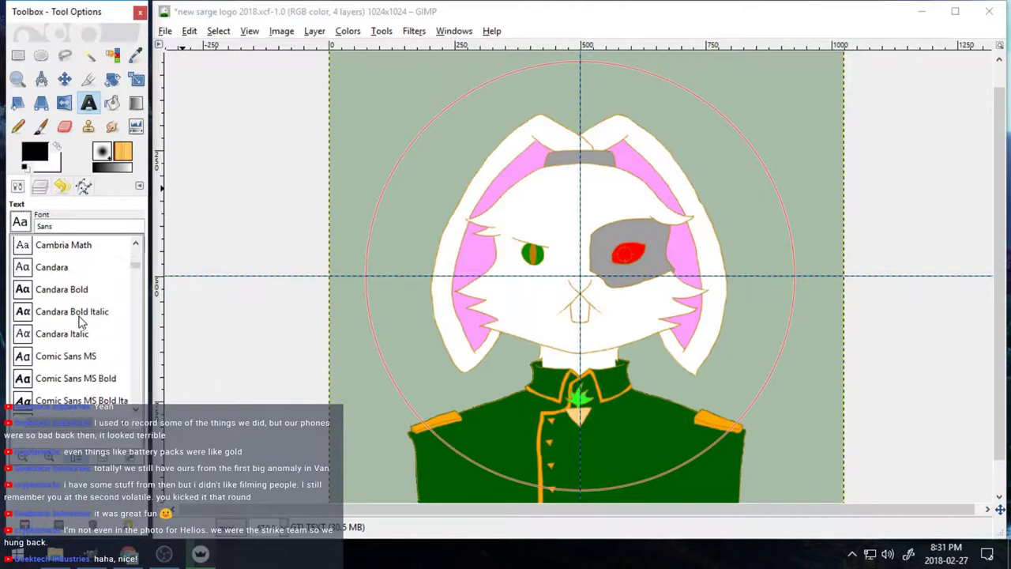
scroll(80, 319, "down", 3)
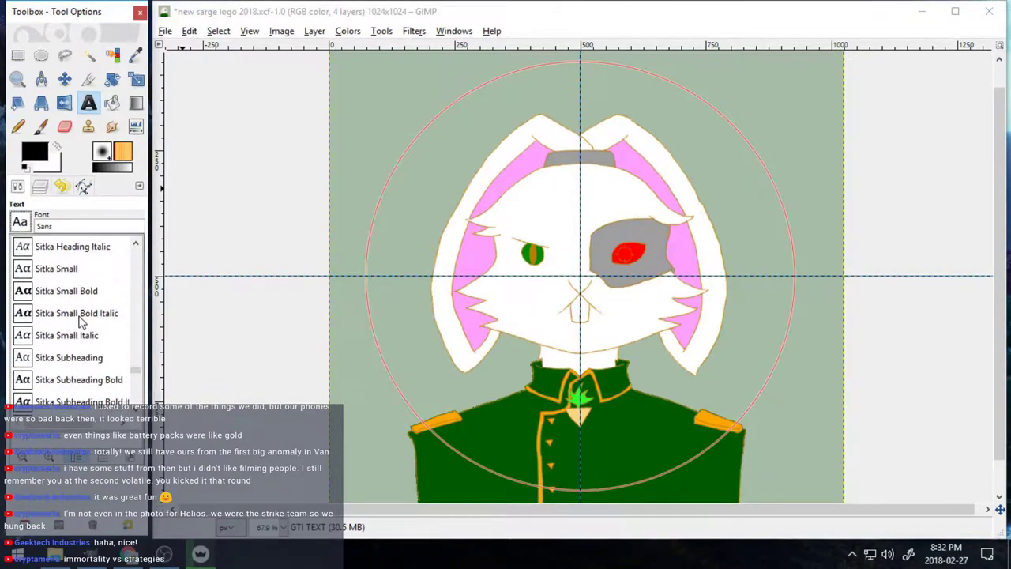
scroll(79, 320, "down", 3)
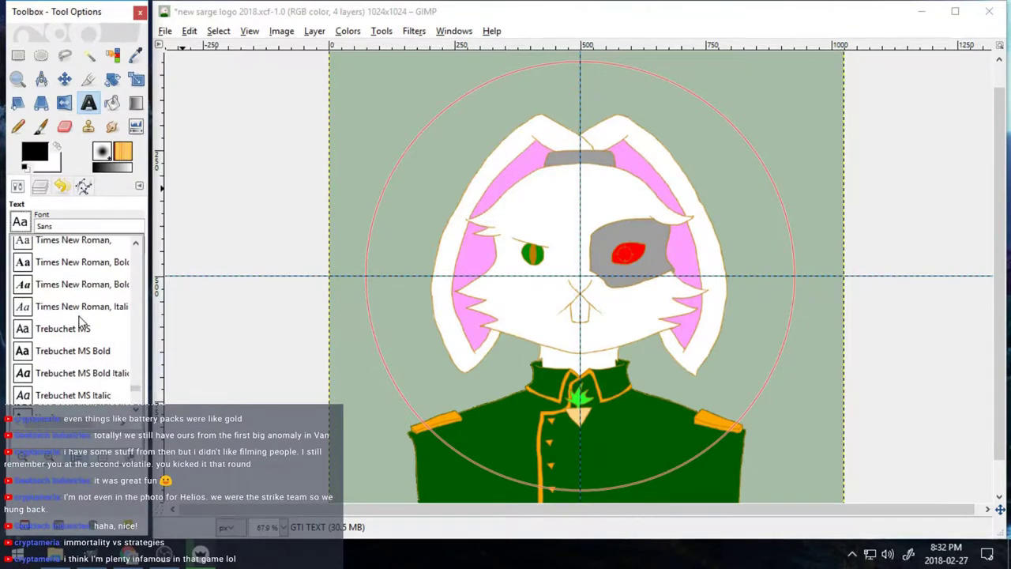
scroll(79, 320, "down", 2)
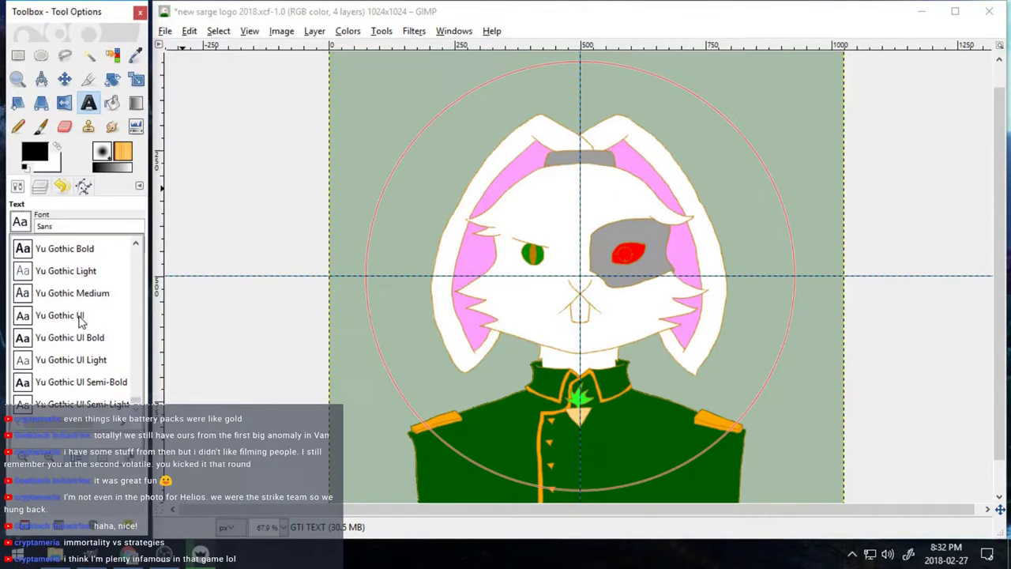
left_click(57, 339)
Step: Set the text color to the recently used dark green and the text size to 42 px
left_click(73, 318)
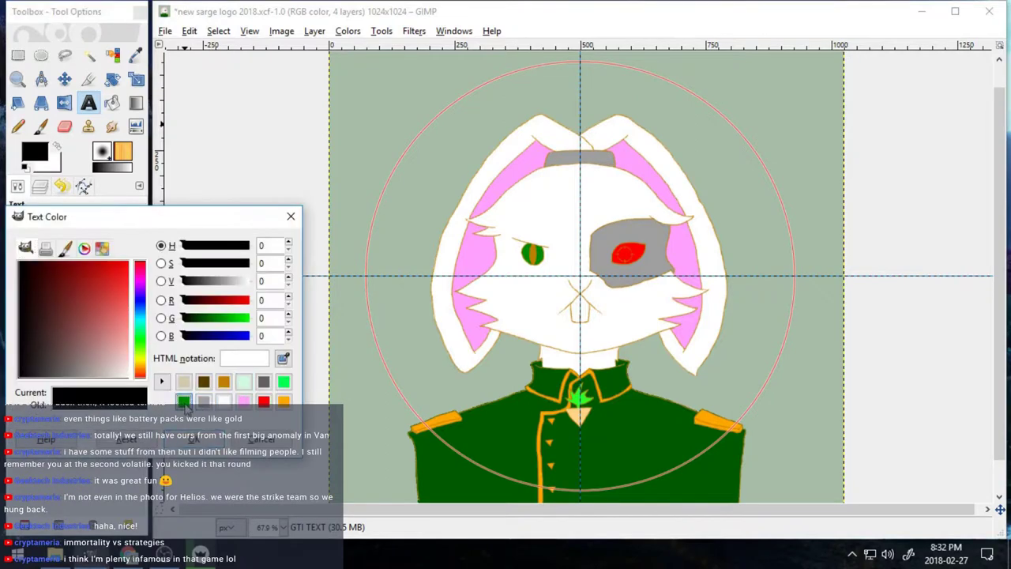
left_click(185, 399)
left_click(194, 439)
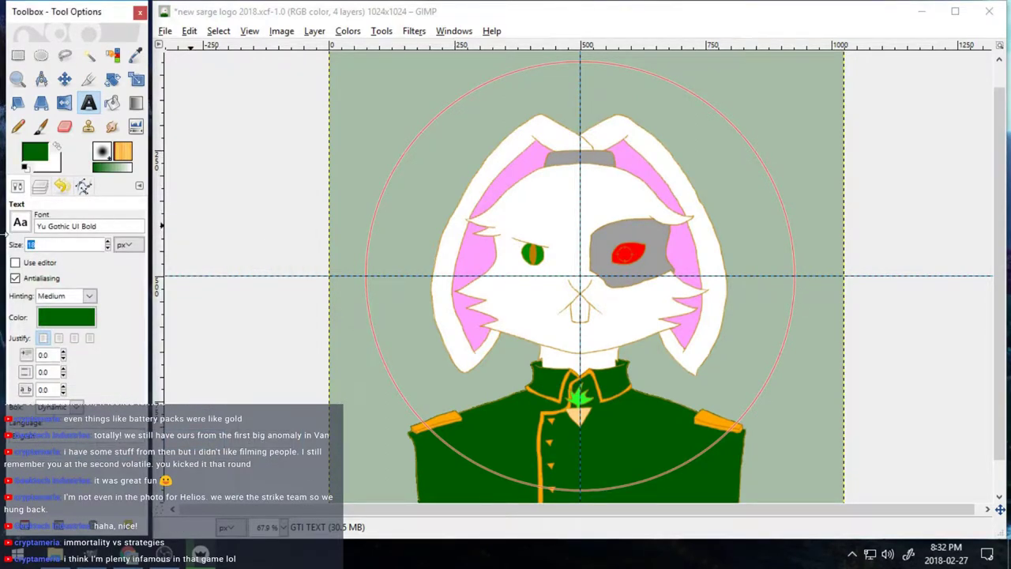
Step: Add a text box about 587 × 160 px across the rabbit's forehead reading "Geektech Industries"
left_click_drag(461, 185, 757, 265)
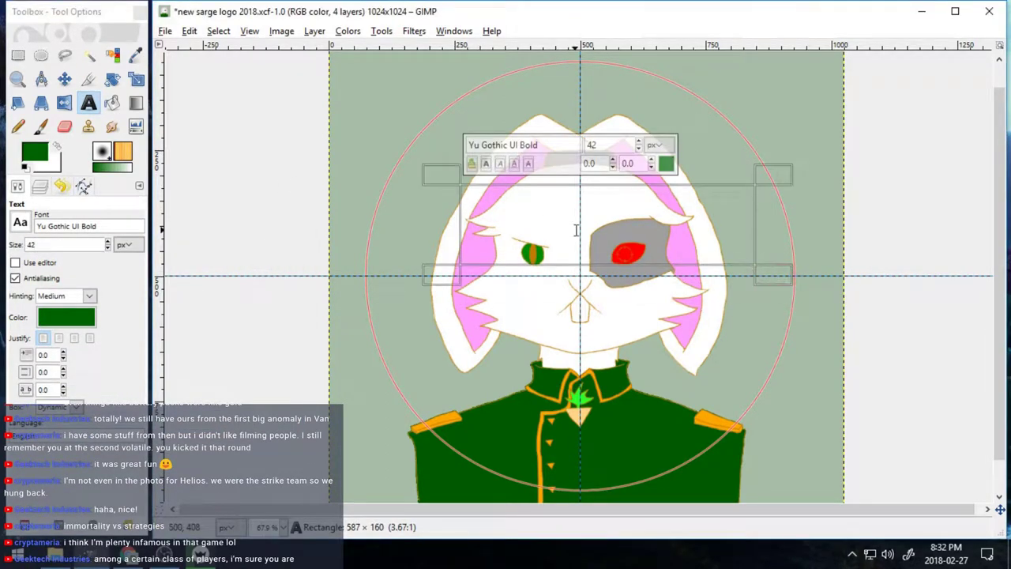
type("gEEKTECH INDUSTRIES")
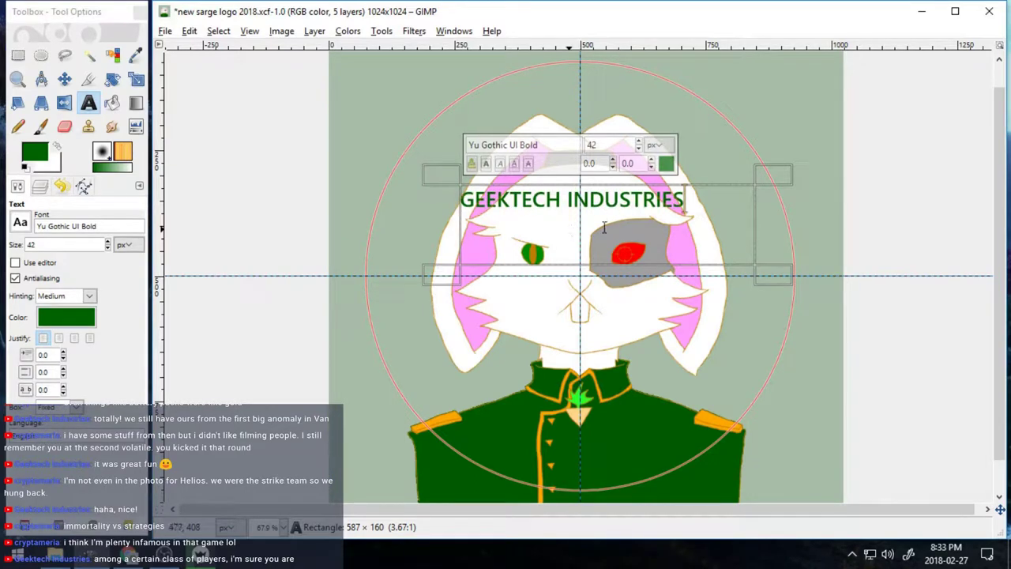
left_click_drag(685, 201, 463, 201)
type("Geektech Industries")
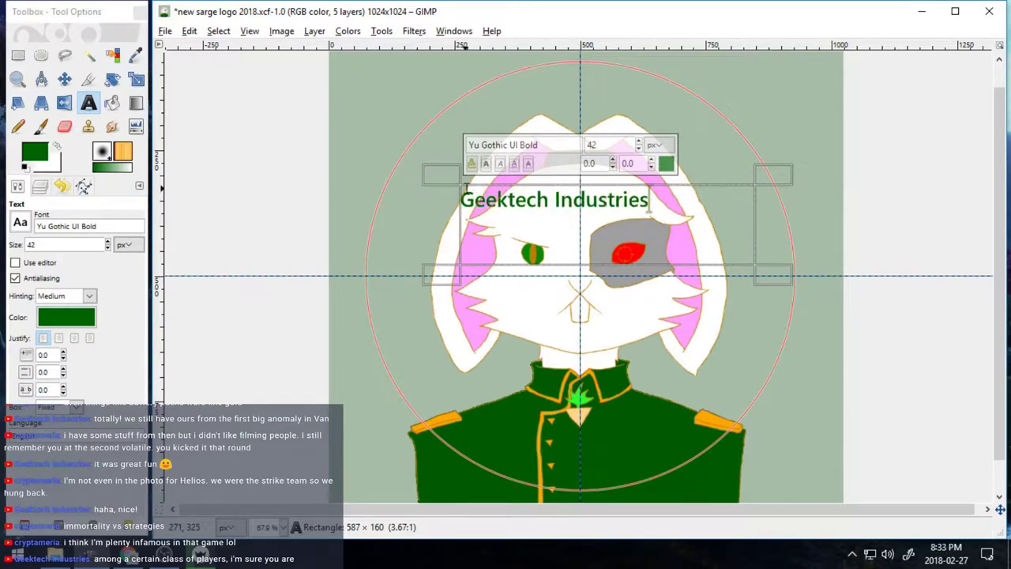
Step: Try to run the "Geektech Industries" text along the circular path
right_click(677, 220)
left_click(769, 350)
scroll(774, 198, "up", 1)
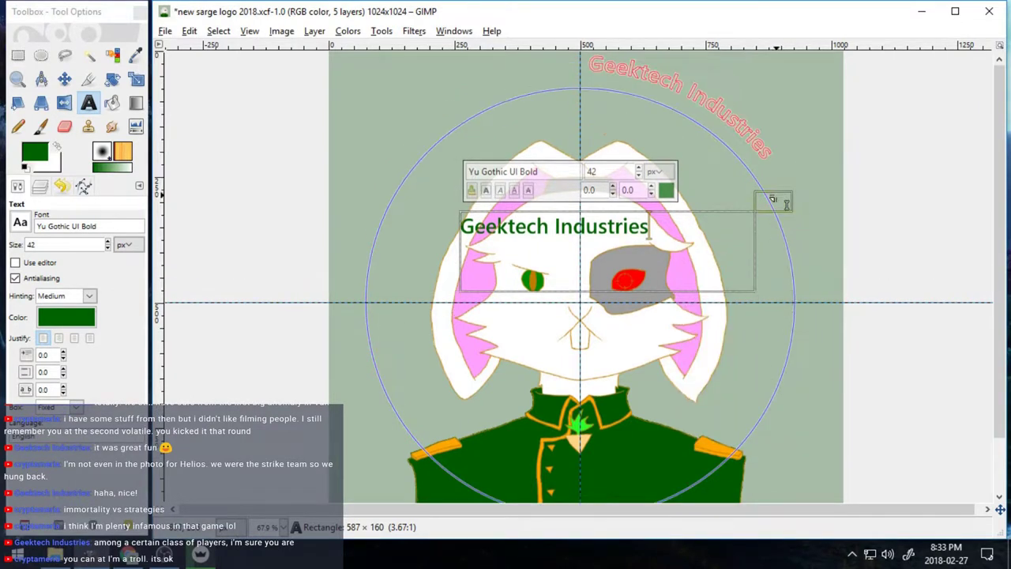
left_click(770, 155)
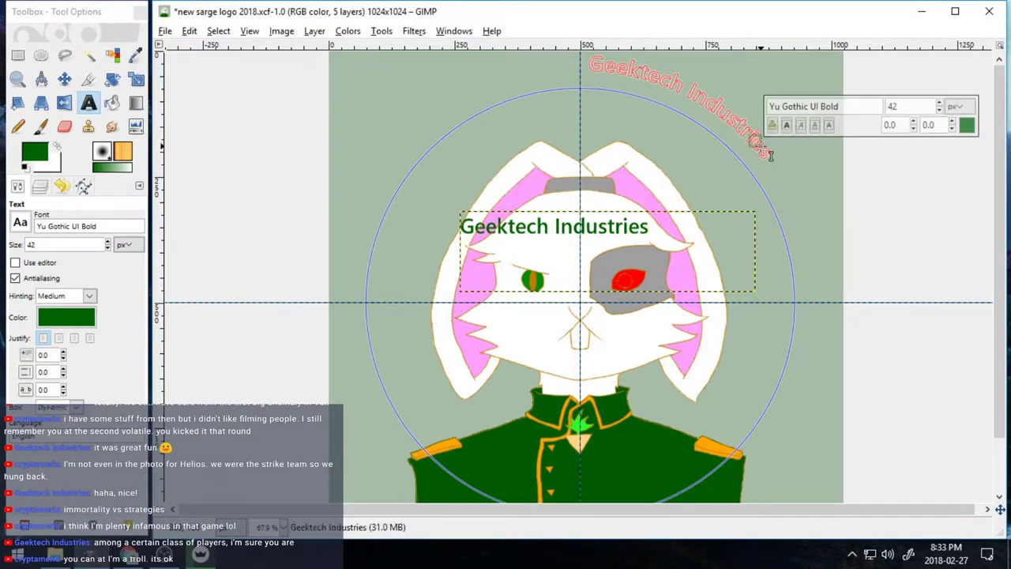
left_click(83, 188)
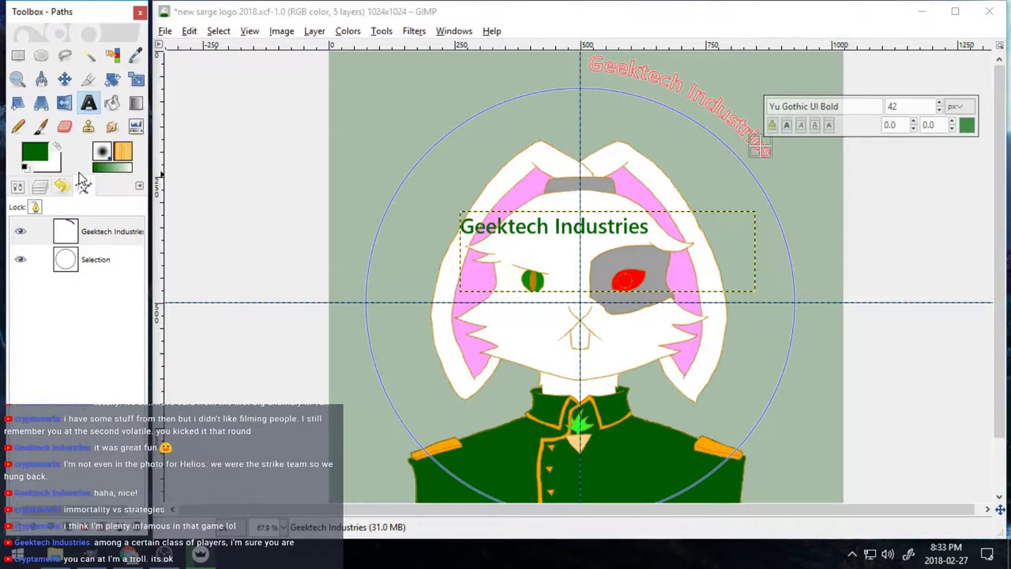
key("ctrl+z")
key("ctrl+z")
key("ctrl+y")
left_click(694, 108)
Step: Move the "Geektech Industries" text layer to the upper left corner of the image, above the rabbit
left_click(64, 80)
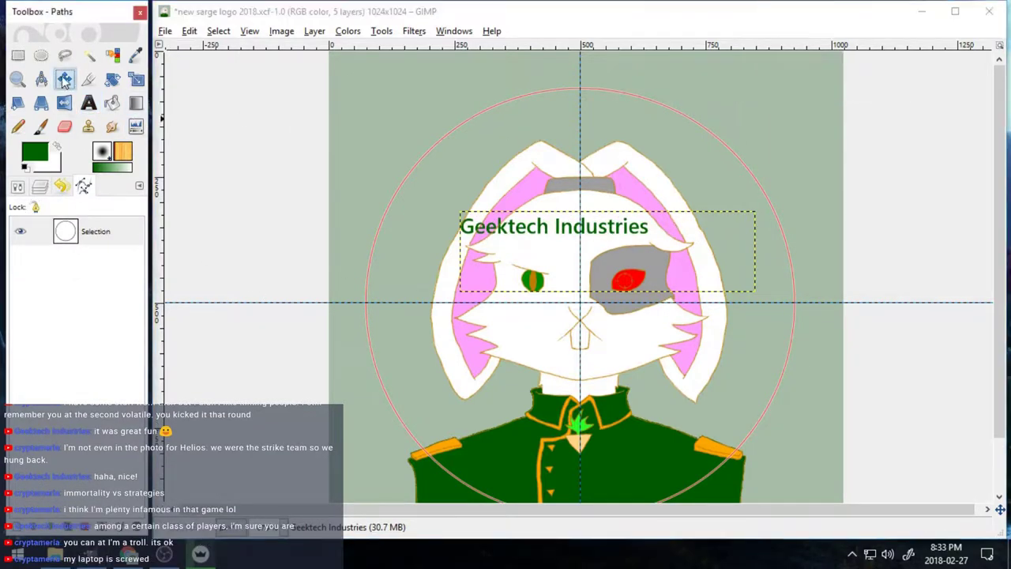
right_click(84, 233)
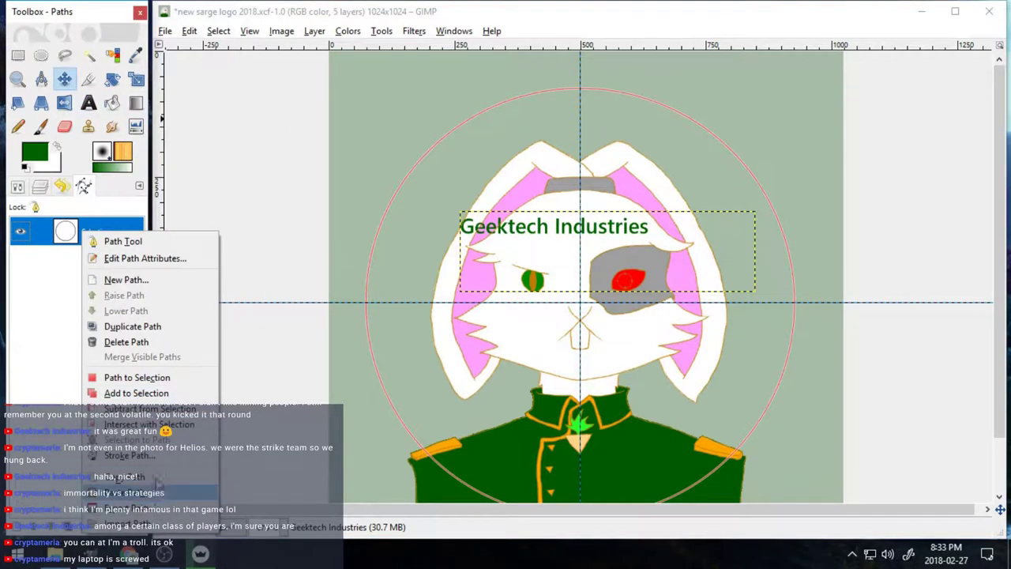
left_click(137, 161)
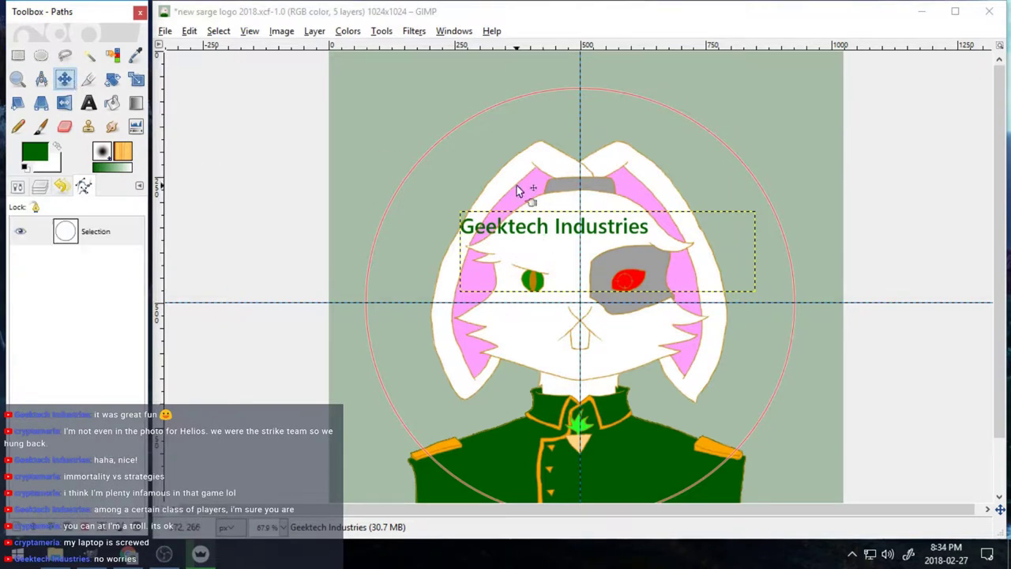
left_click_drag(536, 225, 489, 139)
key("ctrl+z")
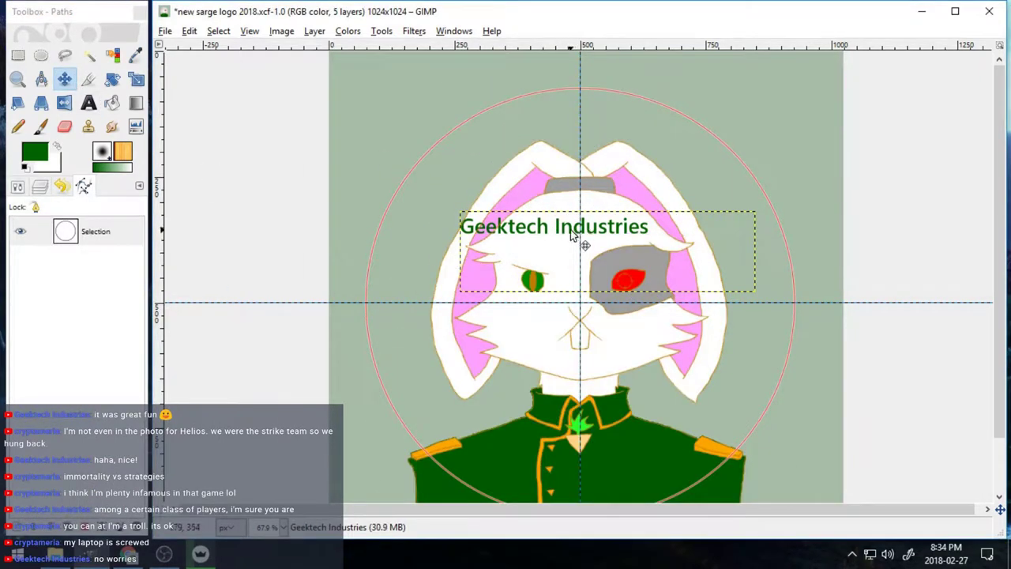
left_click_drag(570, 229, 450, 73)
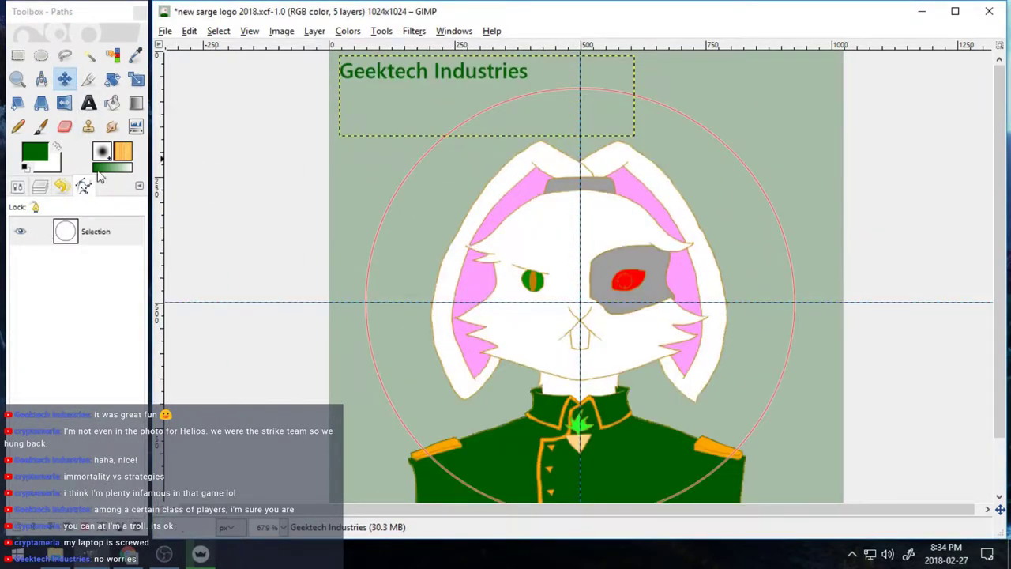
Step: Create a second circular path about 745 px across from an ellipse selection centered on the guide crossing, and clear the selection
key("e")
left_click_drag(581, 304, 781, 451)
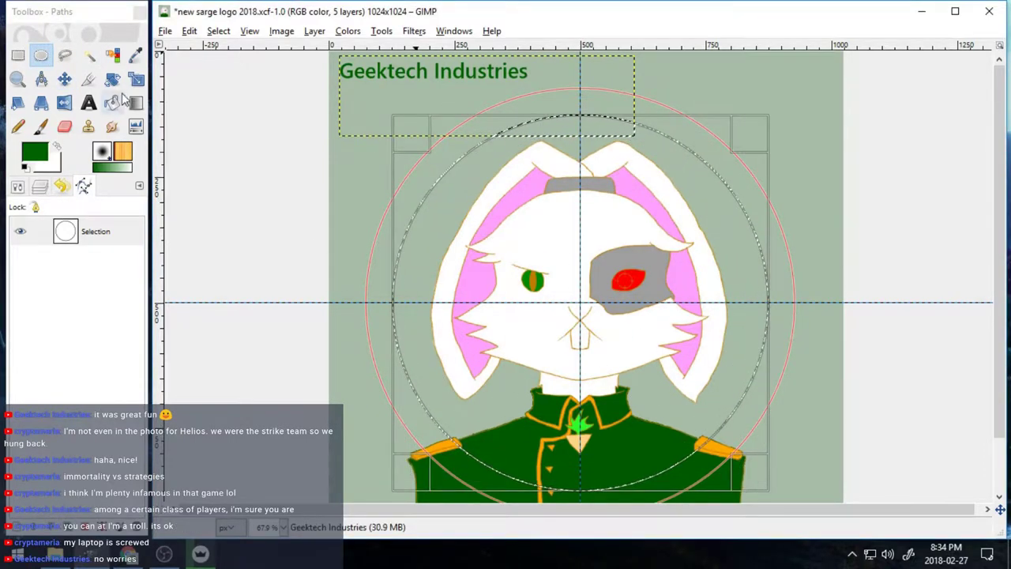
left_click(219, 31)
left_click(251, 322)
left_click(218, 32)
left_click(238, 68)
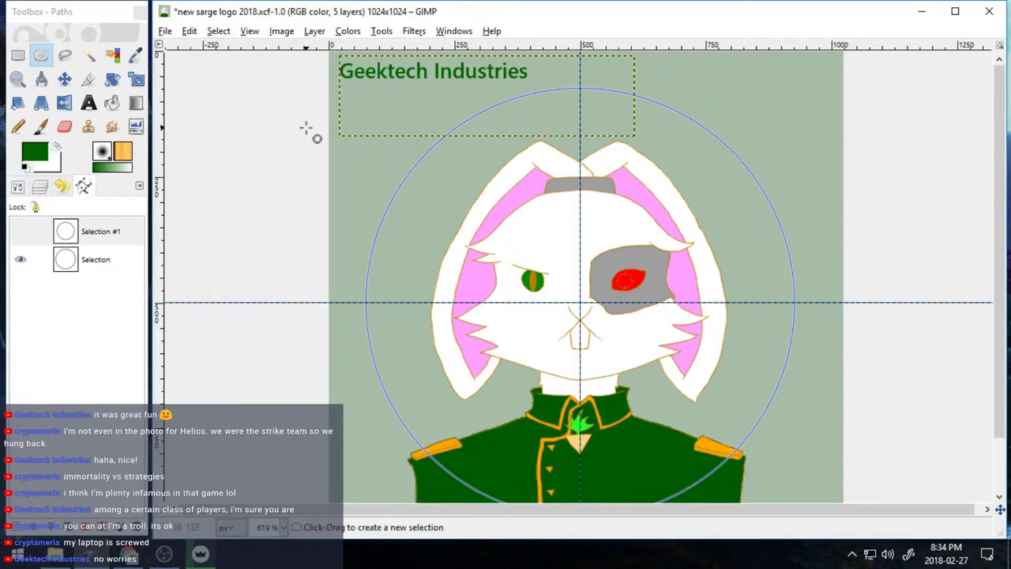
Step: Hide the larger circular path and show the smaller one
left_click(95, 231)
left_click(20, 259)
left_click(20, 231)
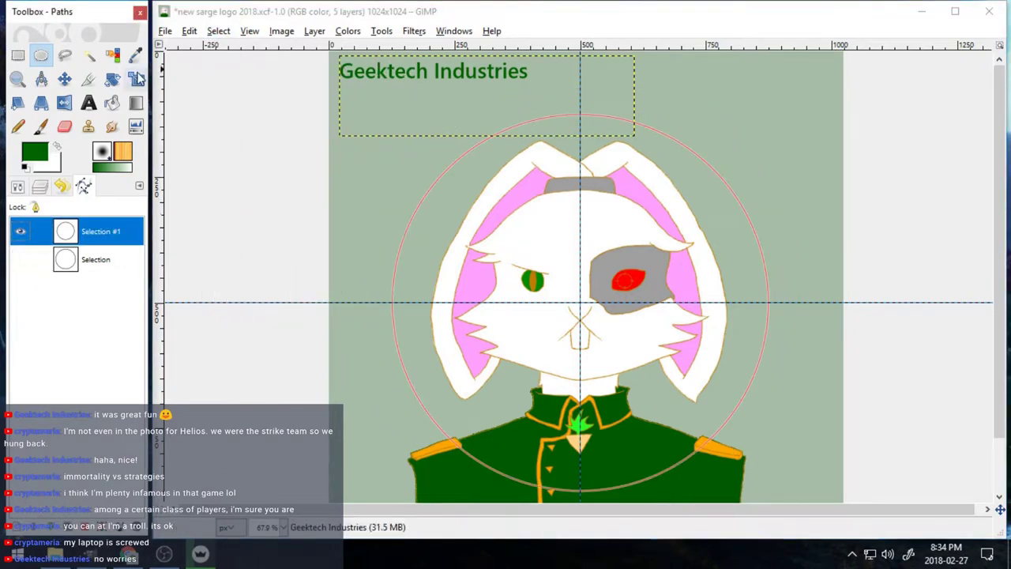
Step: Run the "Geektech Industries" text along the smaller circular path using Text along Path
left_click(88, 103)
left_click(418, 74)
right_click(421, 76)
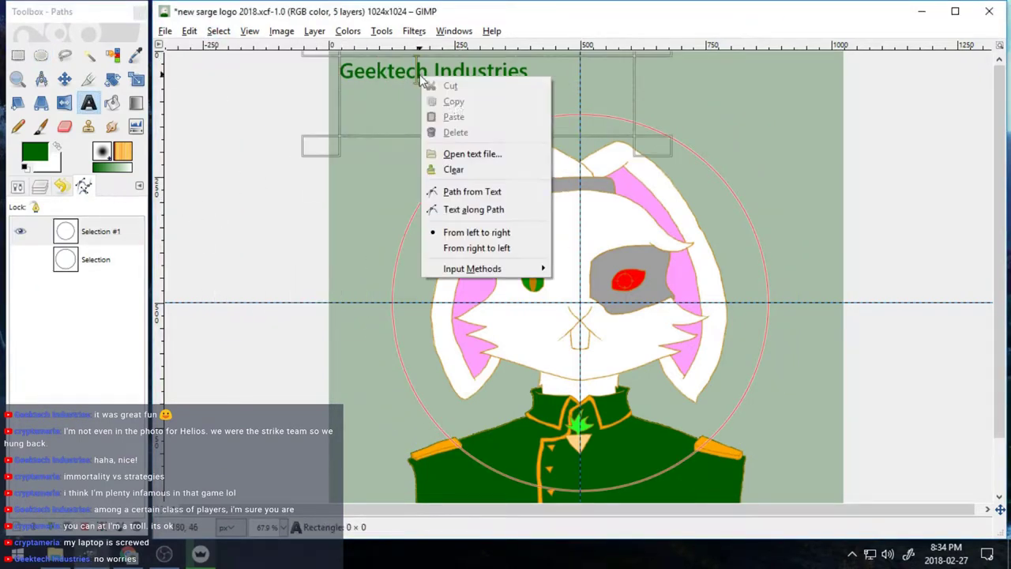
left_click(505, 212)
Step: Change the wording of the text layer to uppercase "GEEKTECH INDUSTRIES"
left_click_drag(548, 82, 361, 63)
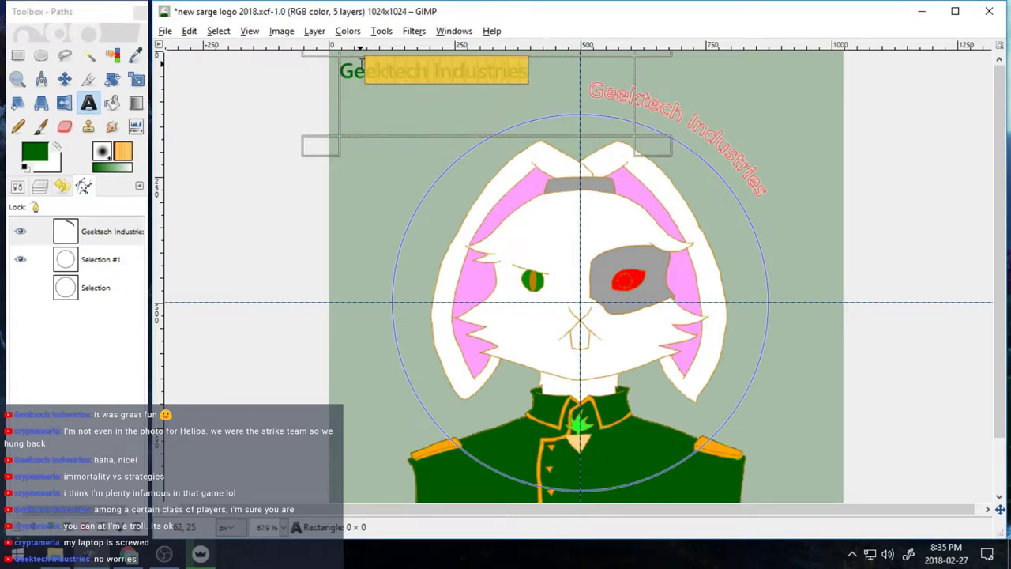
type("EEKTECH IN")
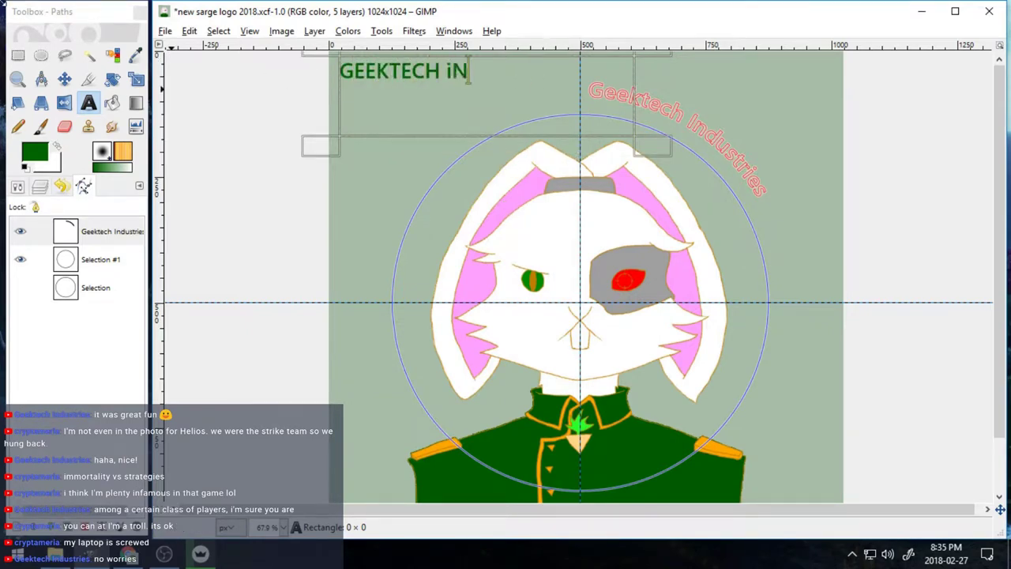
type("DUSTREI")
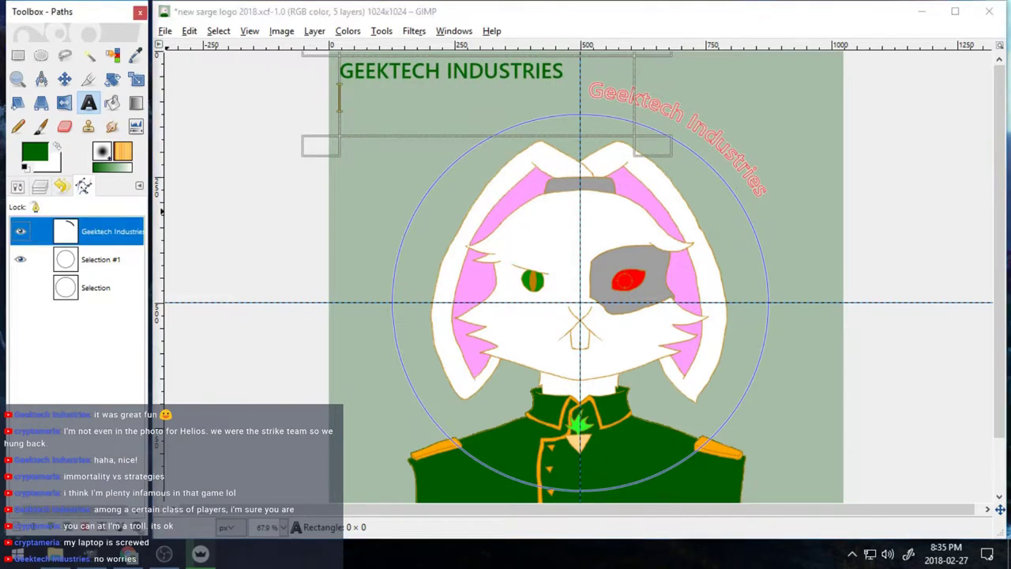
Step: Replace the old curved text path by running the uppercase text along the smaller circular path with Text along Path
right_click(451, 76)
left_click(531, 199)
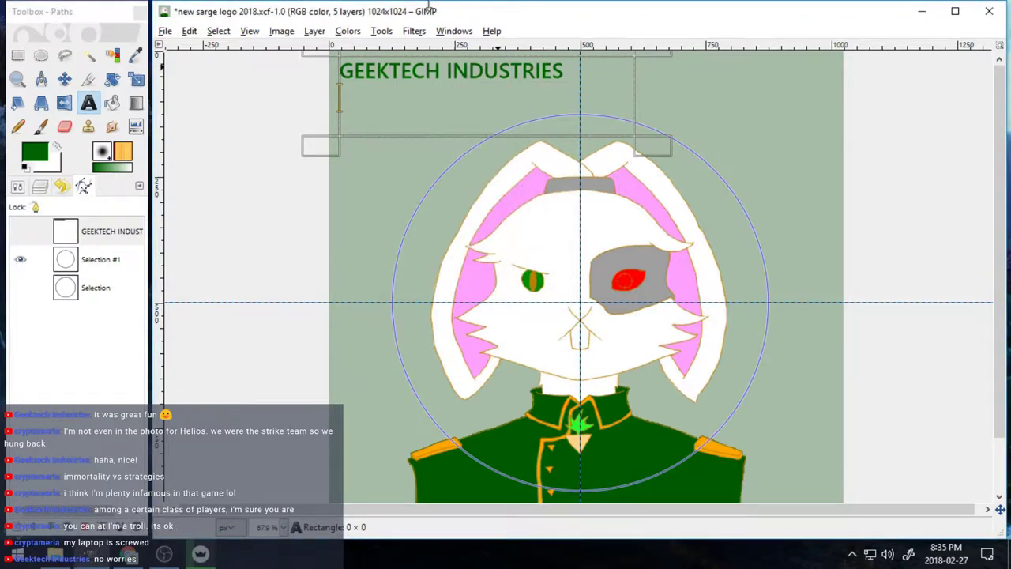
right_click(451, 57)
left_click(520, 216)
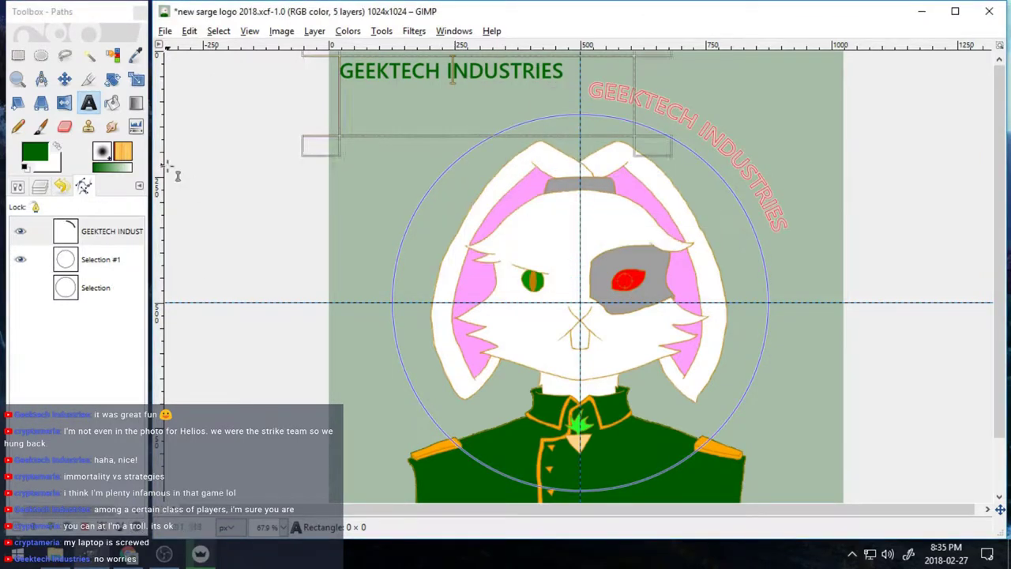
right_click(103, 232)
left_click(162, 262)
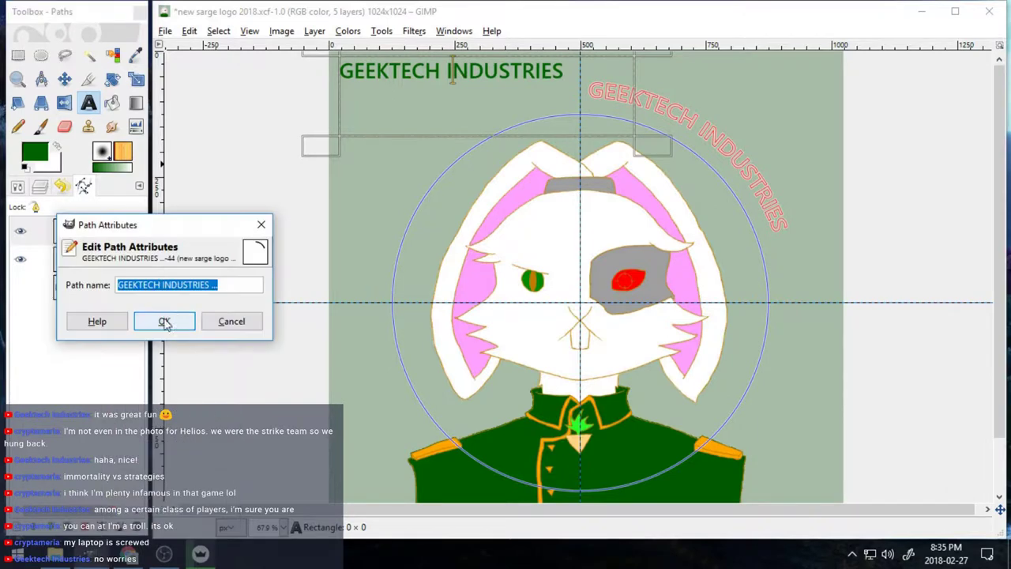
left_click(164, 322)
right_click(123, 244)
left_click(91, 81)
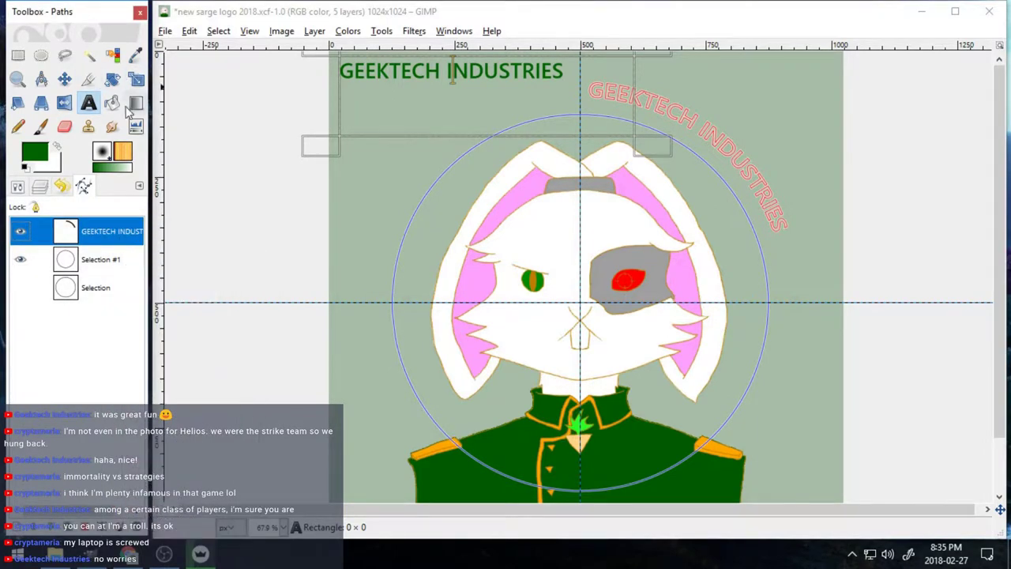
Step: Delete the straight "GEEKTECH INDUSTRIES" text layer, keeping the GTI TEXT layer
left_click(38, 186)
right_click(92, 298)
left_click(144, 143)
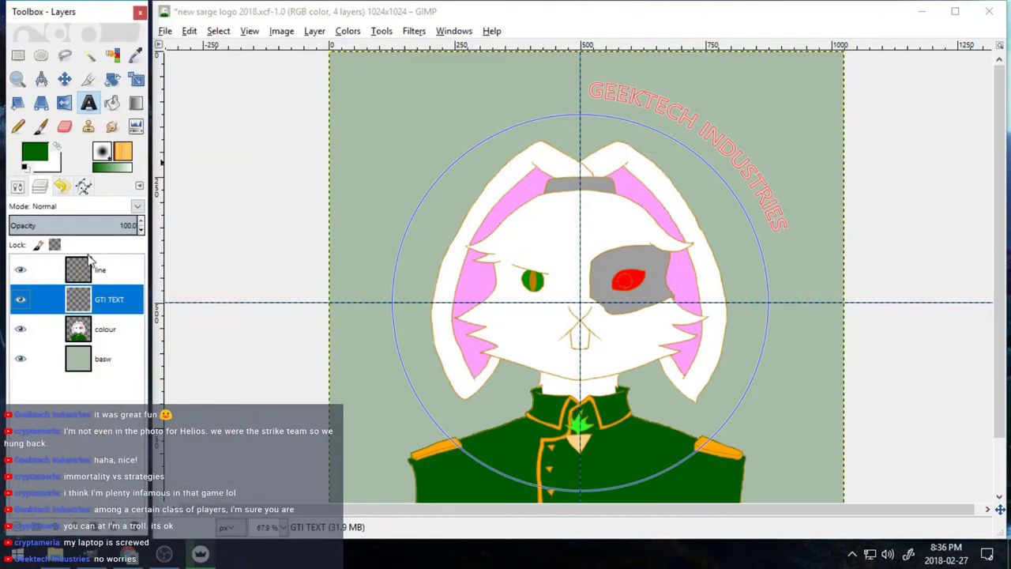
Step: Create a selection from the curved "GEEKTECH INDUSTRIES" path and accept dark green 006400 as the foreground color
left_click(83, 188)
right_click(91, 231)
left_click(158, 377)
left_click(35, 152)
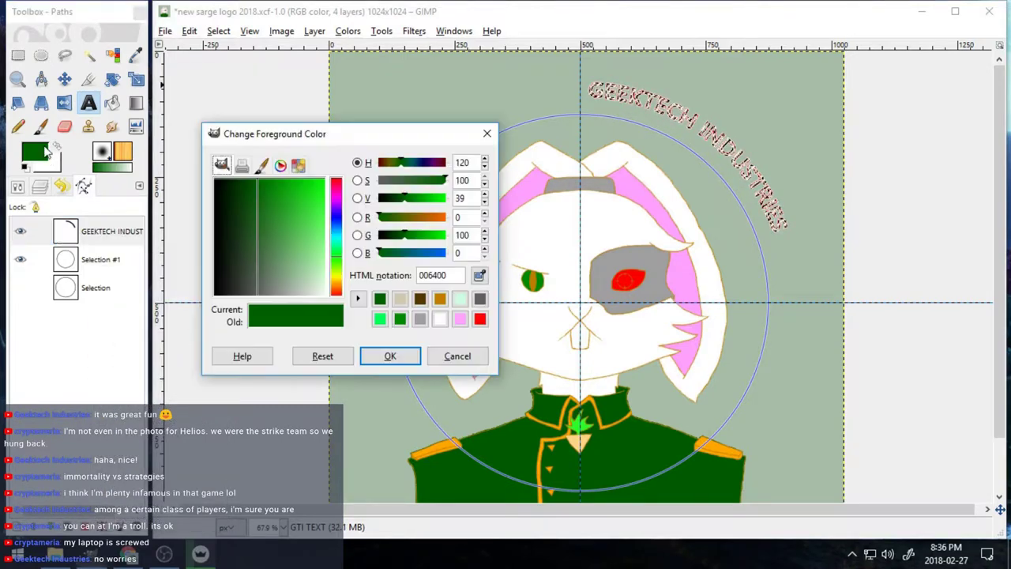
left_click(389, 358)
Step: Paint the selected letters dark green on the GTI TEXT layer using the Paintbrush at size 126.70
left_click(40, 187)
left_click(71, 300)
left_click(41, 127)
left_click(18, 187)
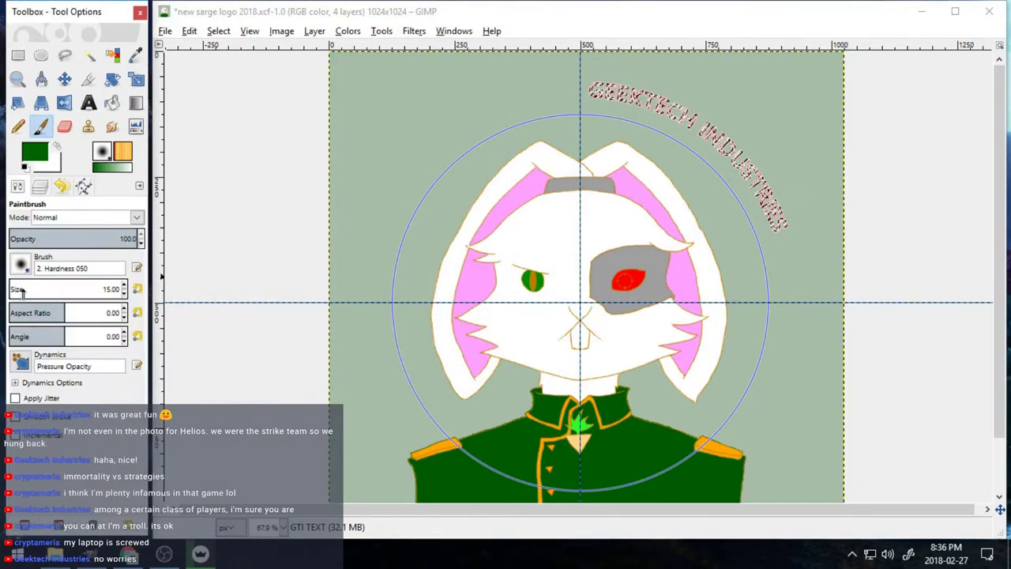
left_click(23, 290)
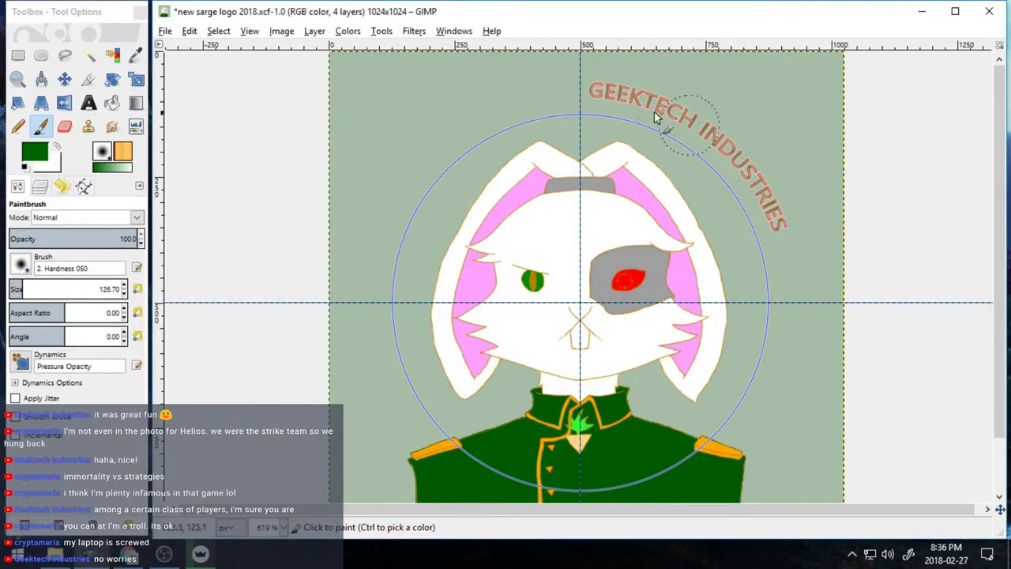
left_click_drag(655, 118, 570, 80)
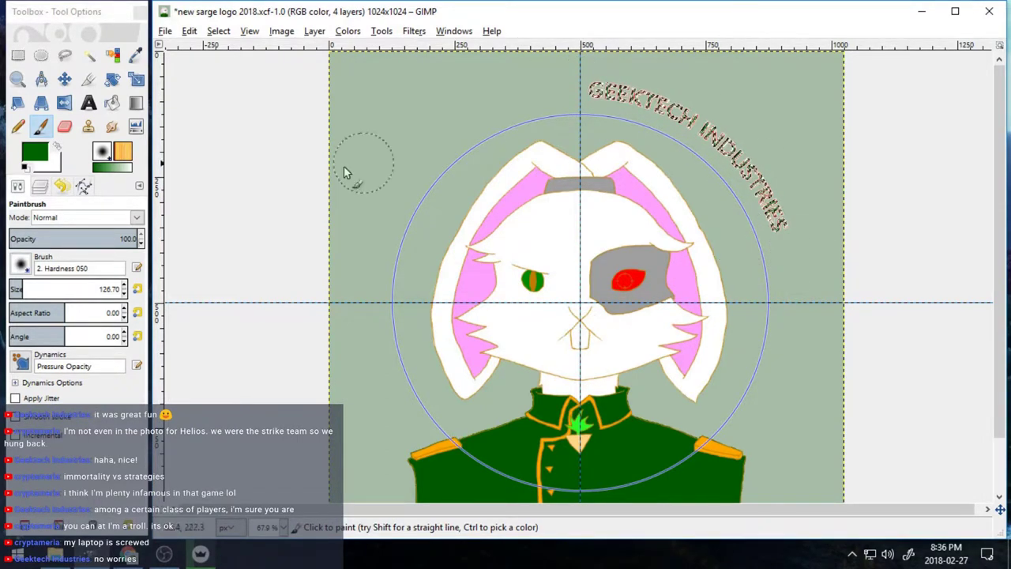
Step: Clear the selection, hide the curved text path and show the larger circular path
left_click(220, 33)
left_click(234, 68)
left_click(84, 186)
left_click(22, 231)
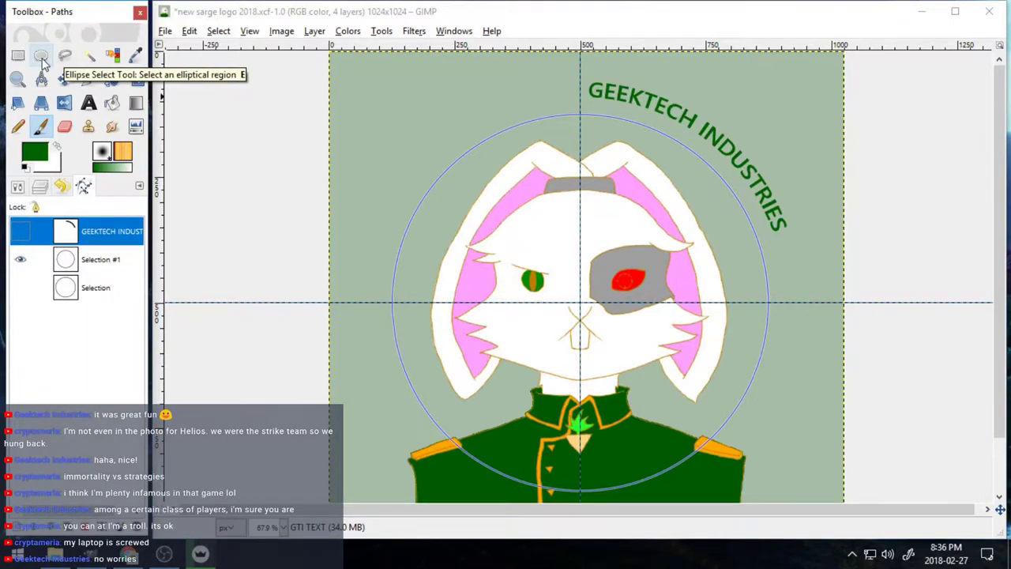
left_click(21, 287)
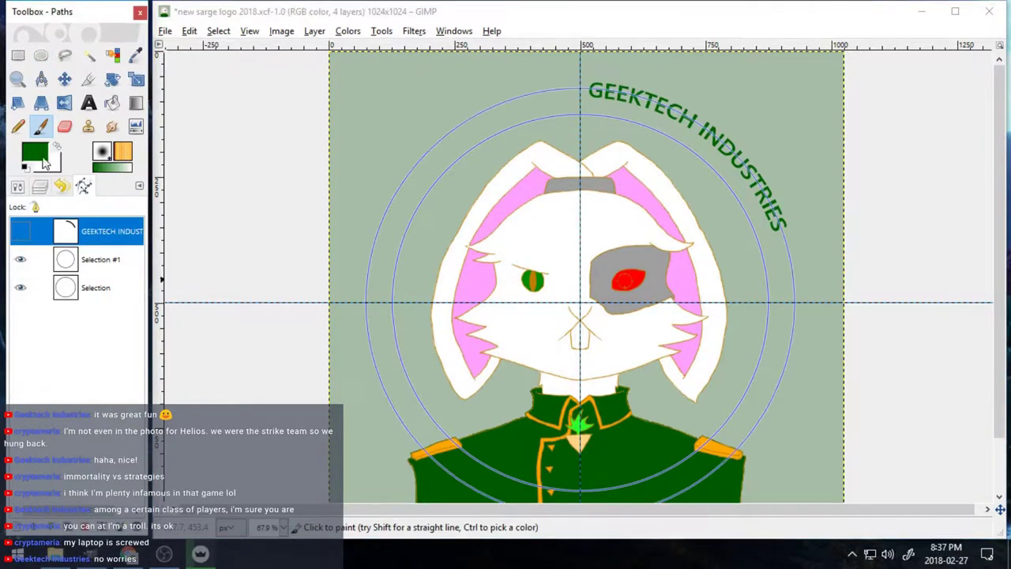
Step: Outline the curved green lettering with a freehand selection, cut it from the layer and clear the selection
left_click(19, 81)
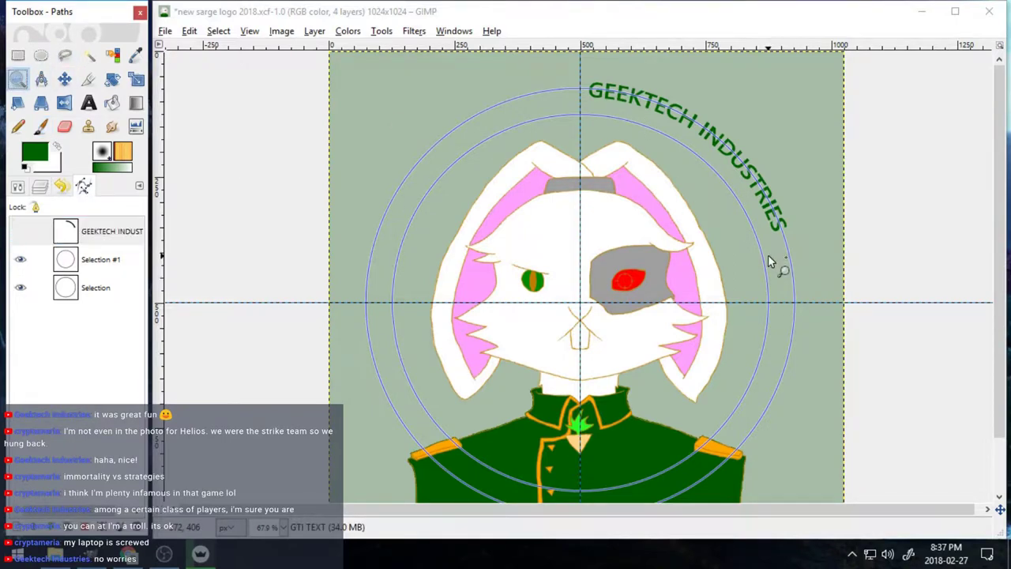
left_click_drag(684, 87, 655, 129)
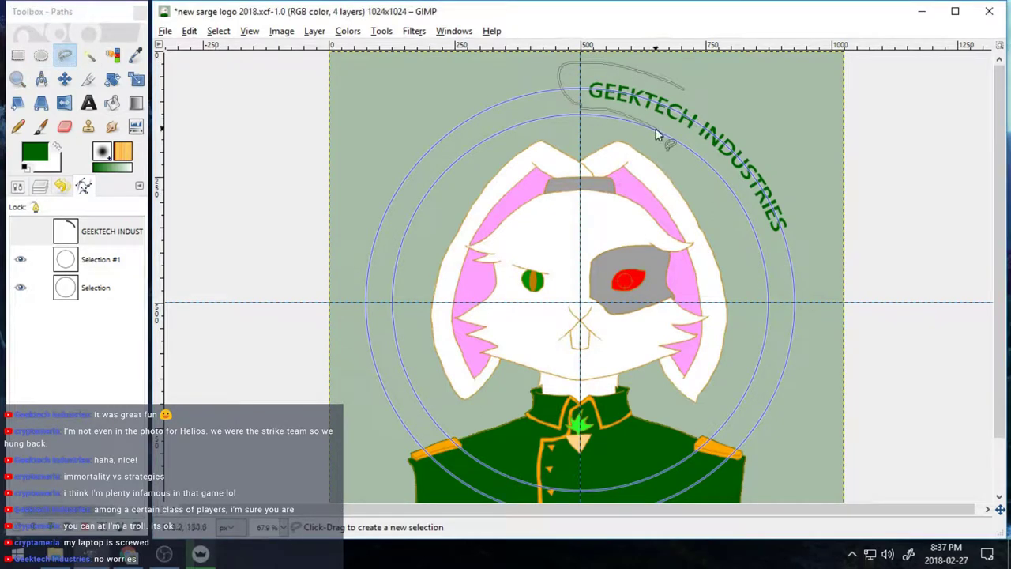
key("Return")
left_click(218, 31)
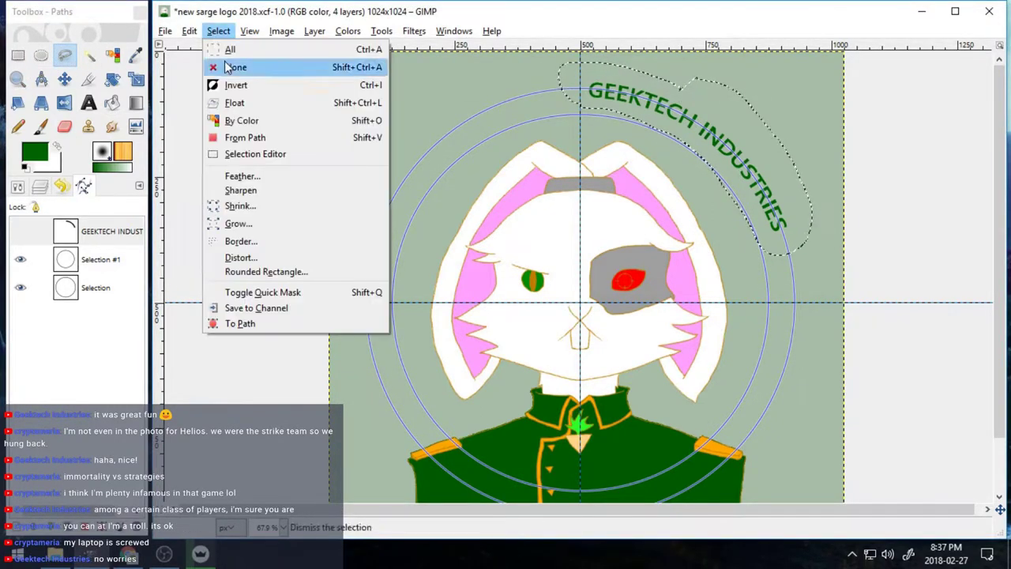
left_click(207, 137)
left_click(189, 31)
left_click(207, 120)
left_click(218, 31)
left_click(221, 67)
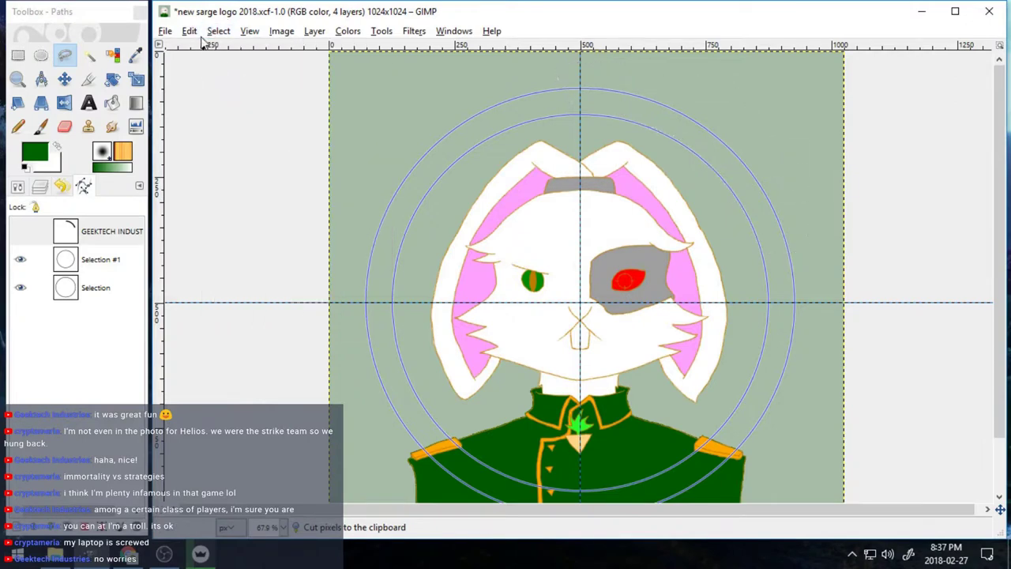
left_click(189, 30)
left_click(188, 163)
left_click(40, 187)
key("ctrl+z")
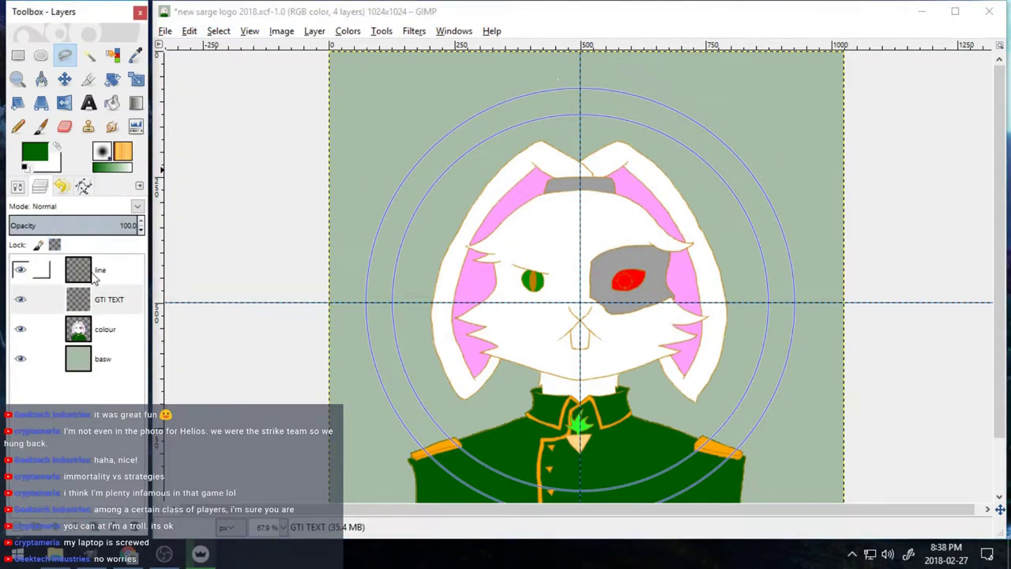
Step: Move the GTI TEXT layer above the line layer and paste the cut lettering onto it
left_click_drag(95, 275, 104, 307)
left_click(107, 274)
left_click(190, 31)
left_click(207, 163)
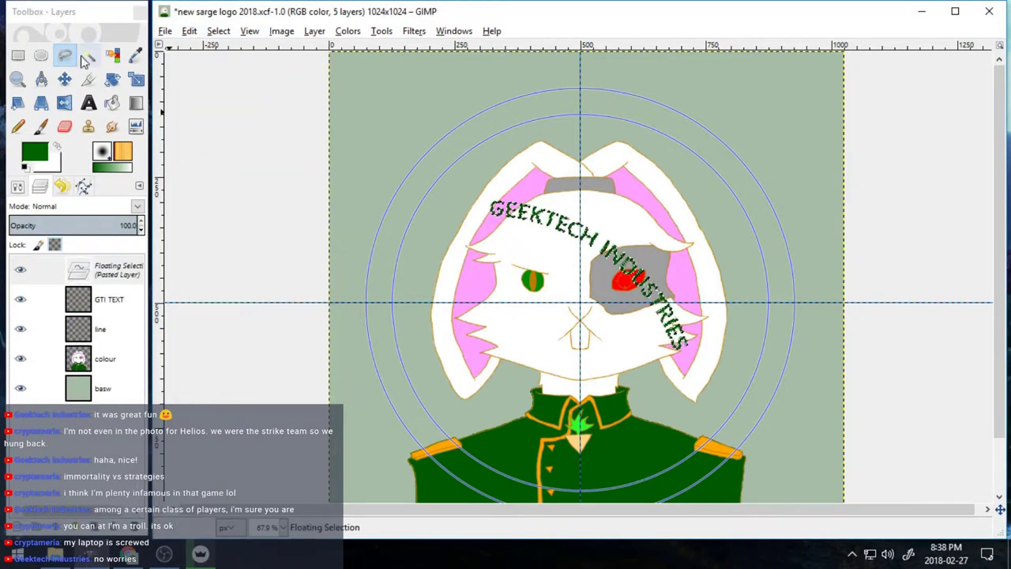
Step: Move the pasted lettering between the two circular paths, starting at the vertical guide, and anchor it to the GTI TEXT layer
key("m")
left_click_drag(591, 227, 846, 327)
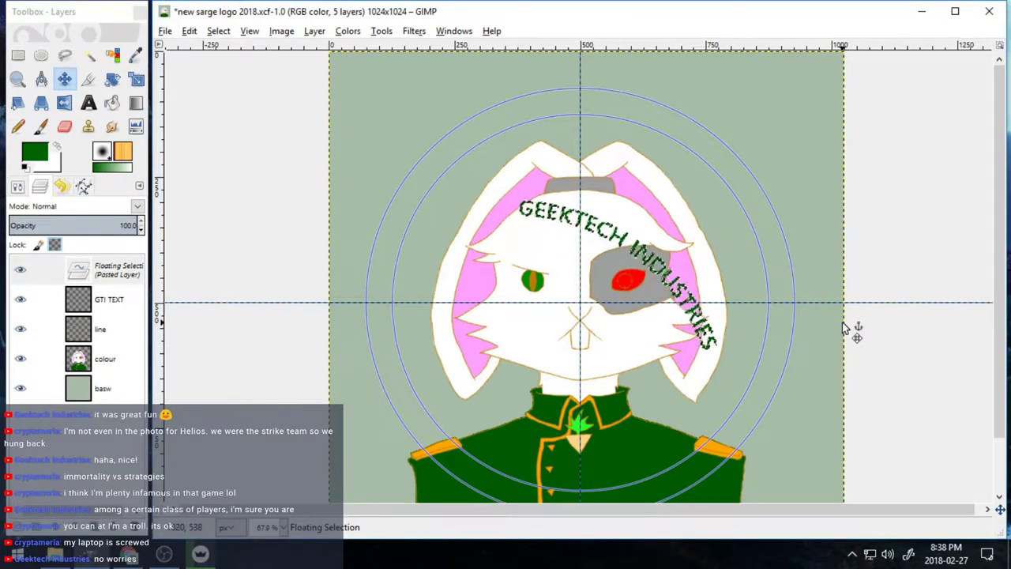
key("Up")
key("Up")
key("Up")
key("Up")
key("Up")
key("Up")
key("Up")
key("Up")
key("Up")
key("Up")
key("Up")
key("Up")
key("Up")
key("Up")
key("Up")
key("Up")
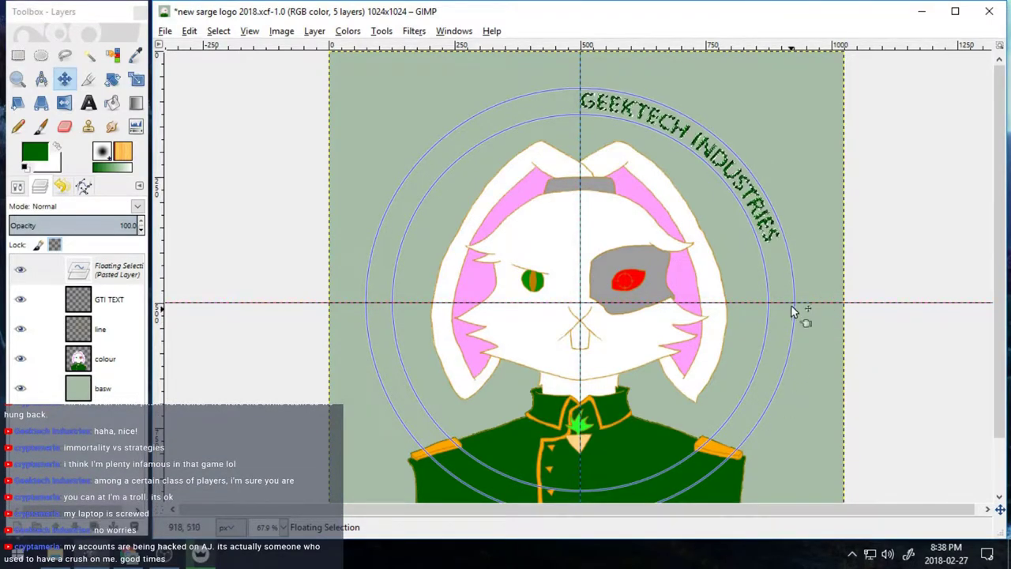
key("ctrl+h")
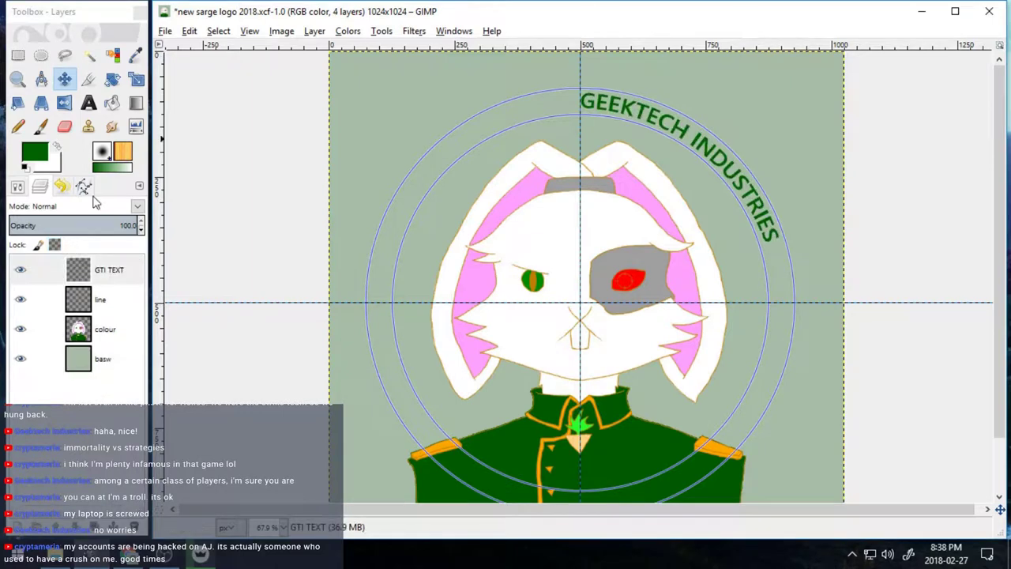
Step: Draw a circular selection about 815 px across, centered on the guide crossing and running through the lettering
left_click(41, 54)
left_click_drag(581, 301, 785, 407)
left_click(40, 152)
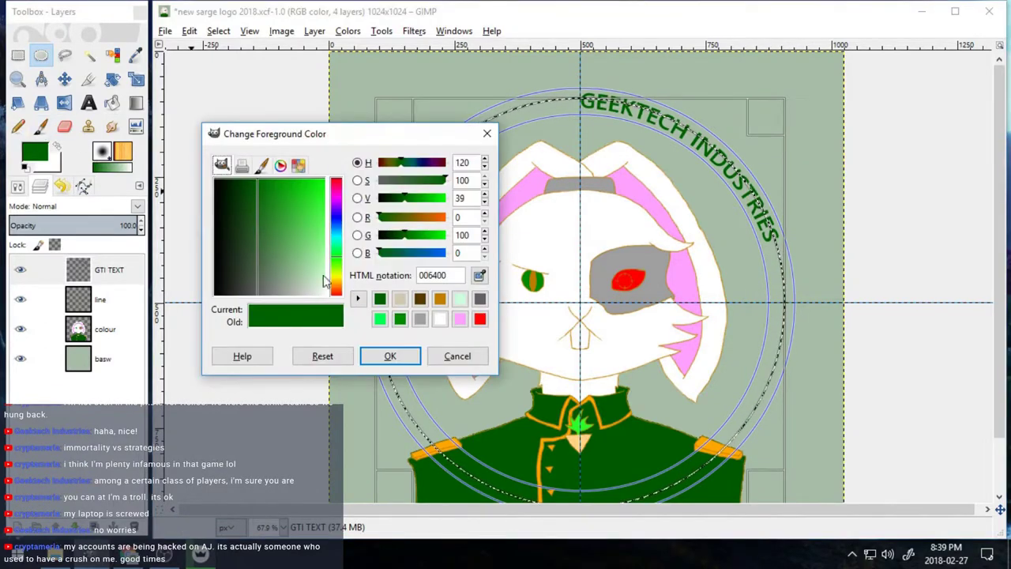
key("Escape")
Step: Set the Paintbrush to the 1. Pixel brush at size 11, then try a short stroke along the circular selection and undo it
left_click(19, 189)
left_click(39, 187)
left_click(41, 128)
left_click(19, 188)
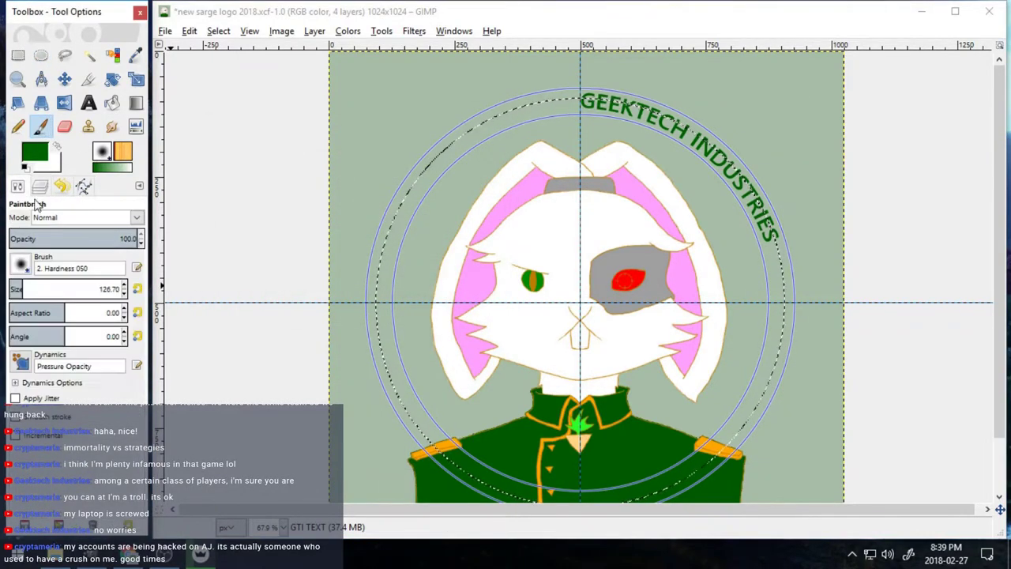
left_click(137, 290)
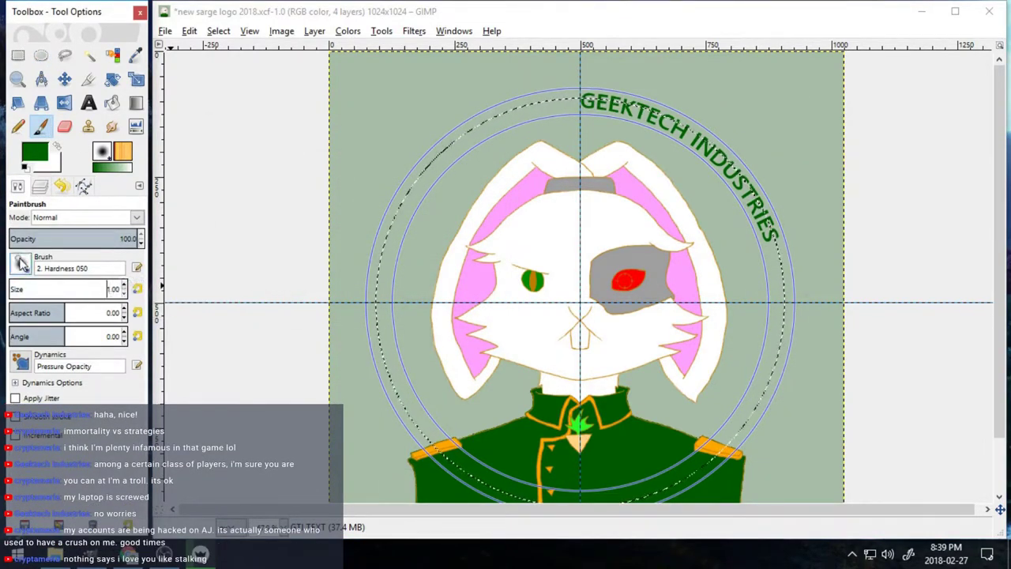
left_click(21, 263)
left_click(43, 289)
left_click(124, 286)
left_click_drag(580, 98, 535, 105)
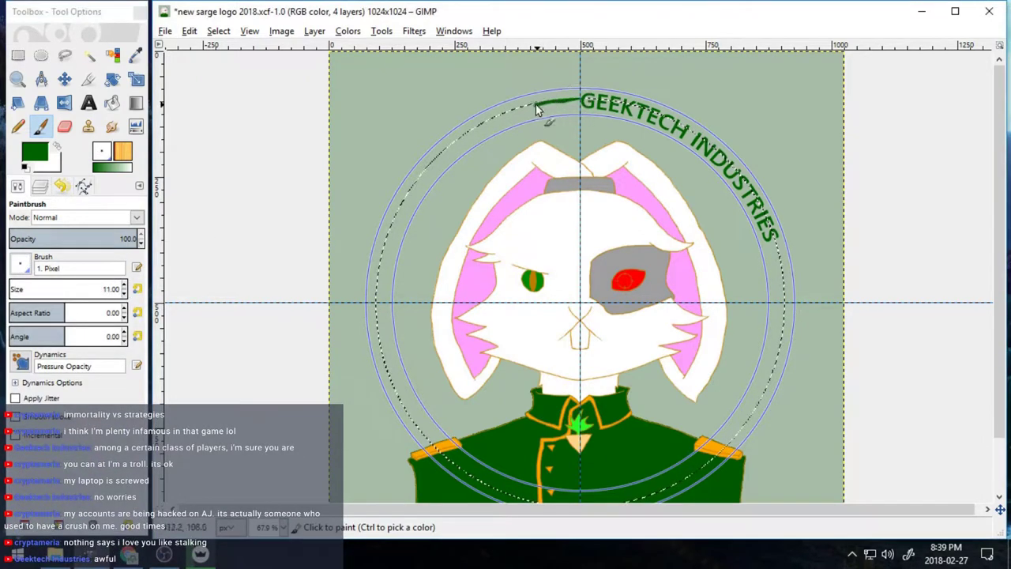
key("ctrl+z")
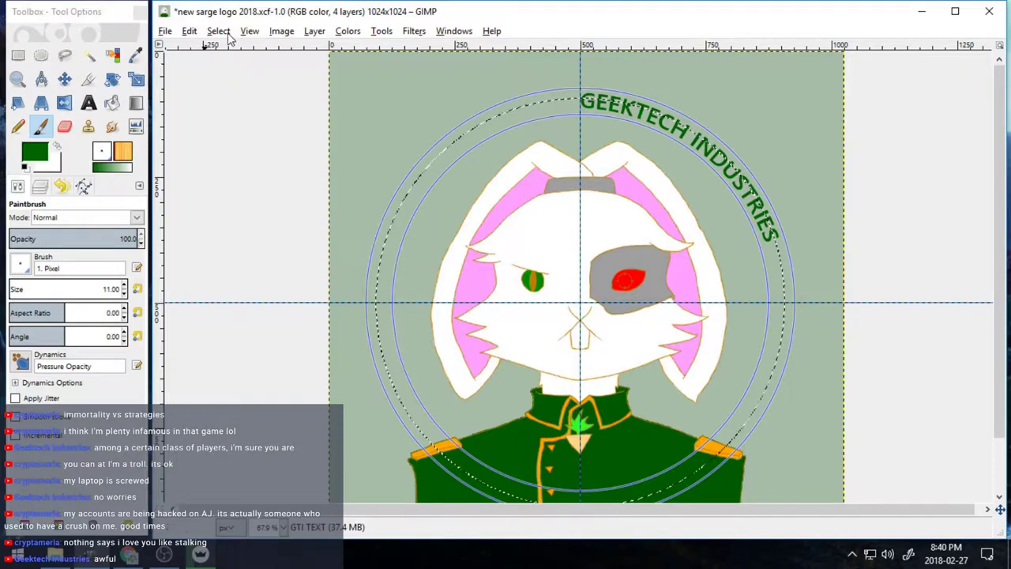
Step: Convert the circular selection to a new path
left_click(84, 185)
right_click(76, 271)
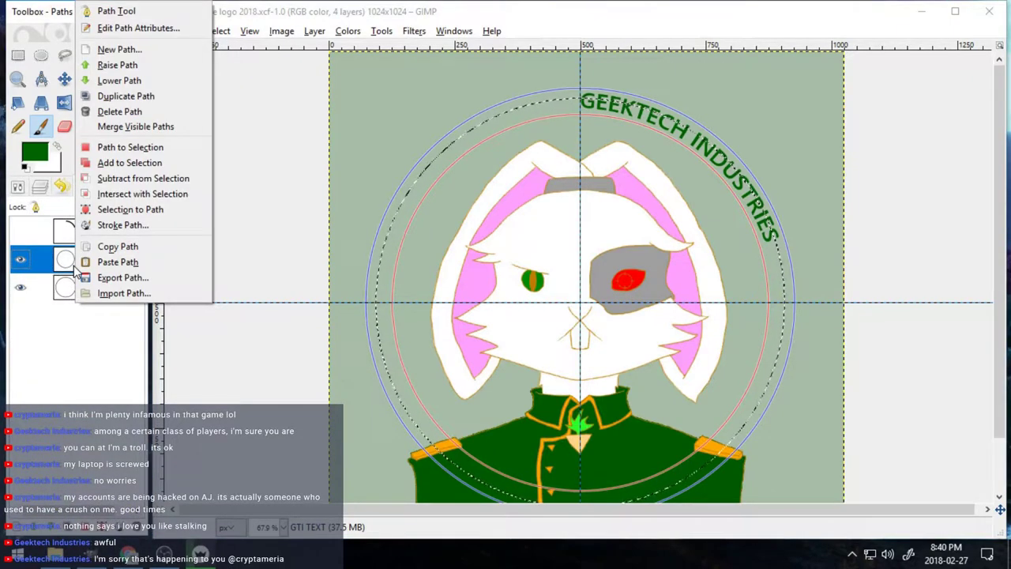
left_click(111, 343)
left_click(213, 34)
left_click(273, 323)
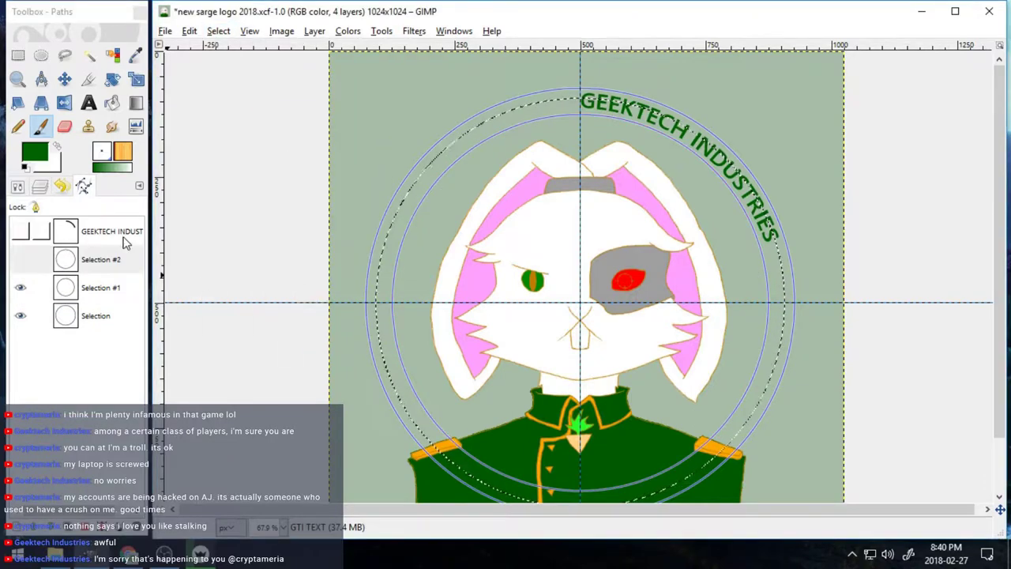
Step: Delete the two older circular paths, Selection and Selection #1
left_click(84, 317)
left_click(137, 527)
left_click(137, 527)
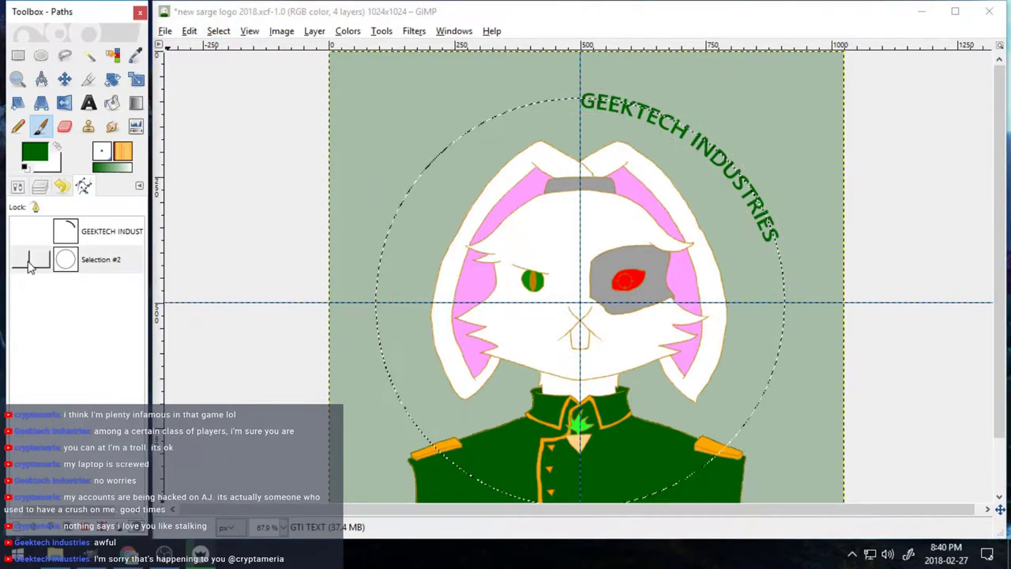
Step: Show the Selection #2 path and stroke it with the Paintbrush paint tool, with Emulate brush dynamics turned on
left_click(24, 261)
right_click(101, 269)
left_click(130, 226)
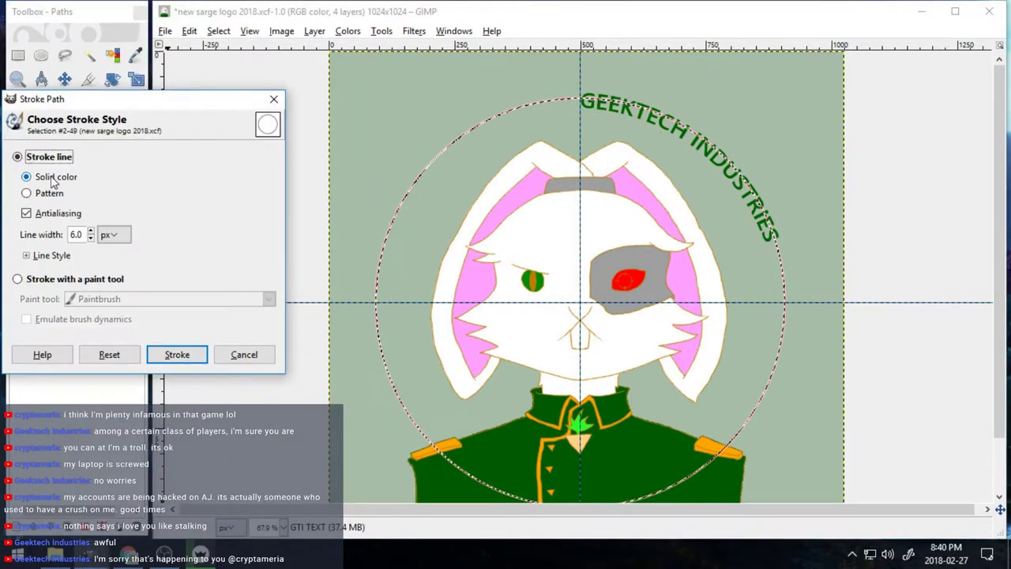
left_click(66, 280)
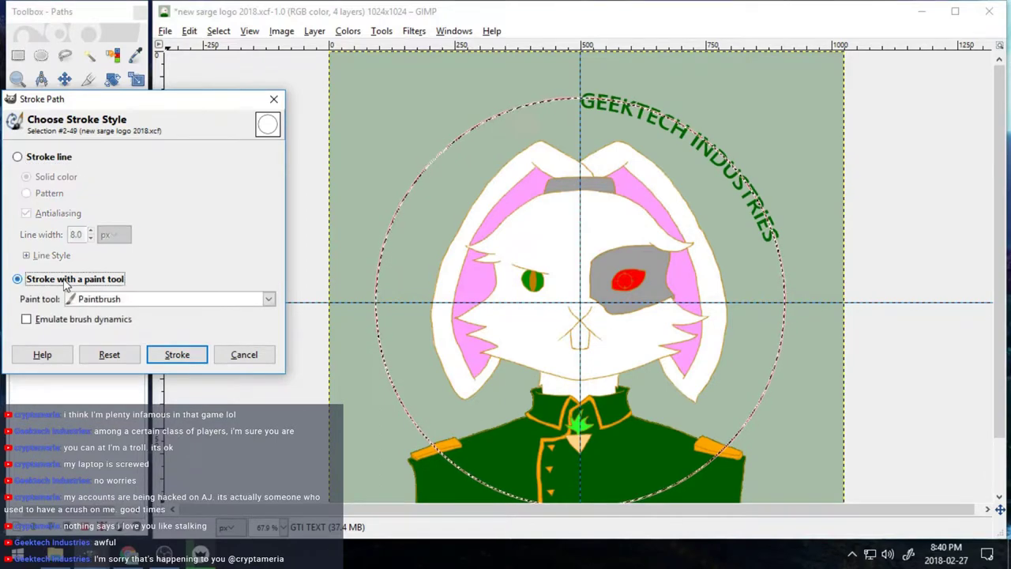
left_click(79, 320)
left_click(177, 354)
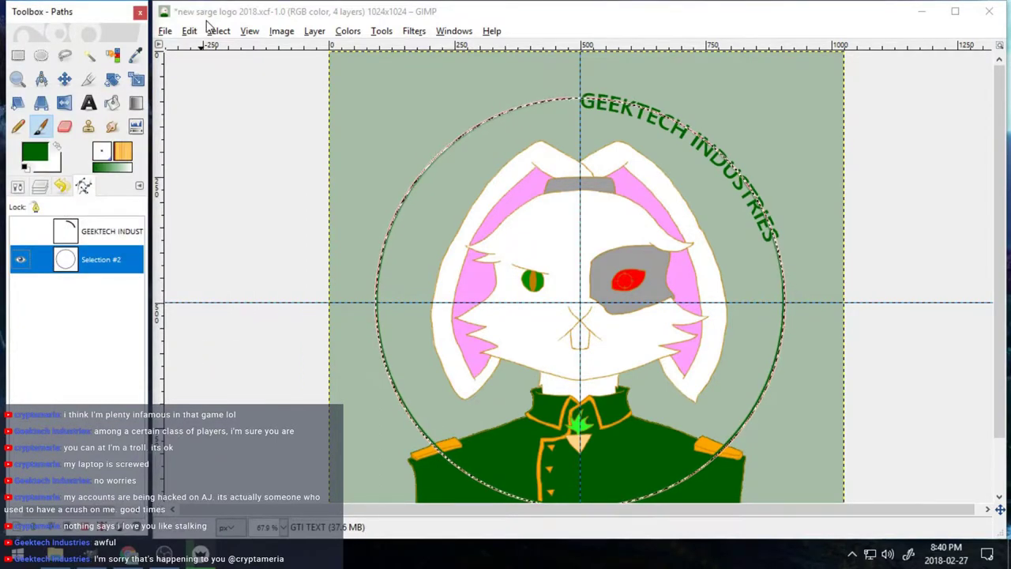
left_click(39, 188)
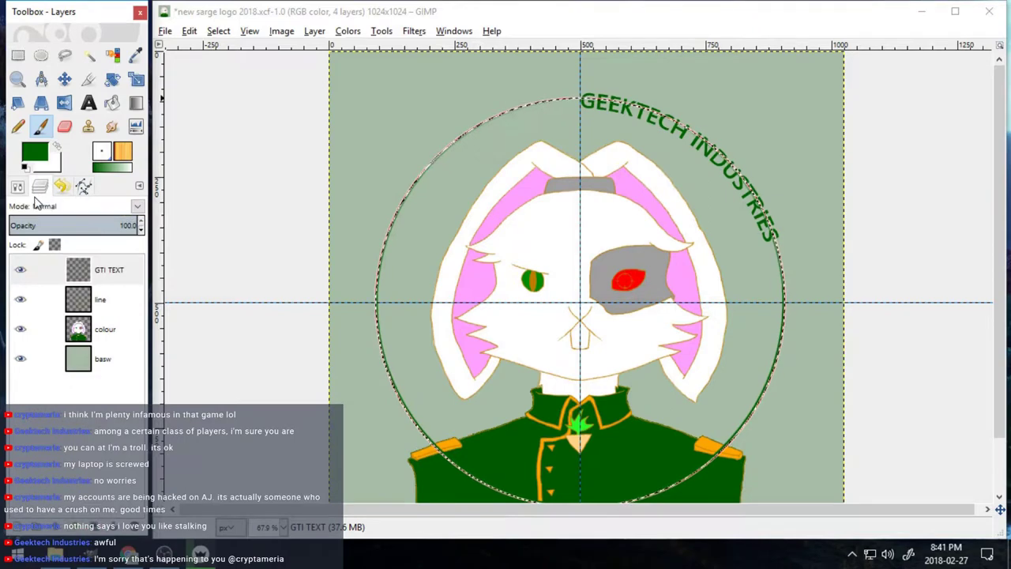
Step: Undo the last path stroke and create a new 1024 × 1024 px layer named CIRCLE
left_click(83, 187)
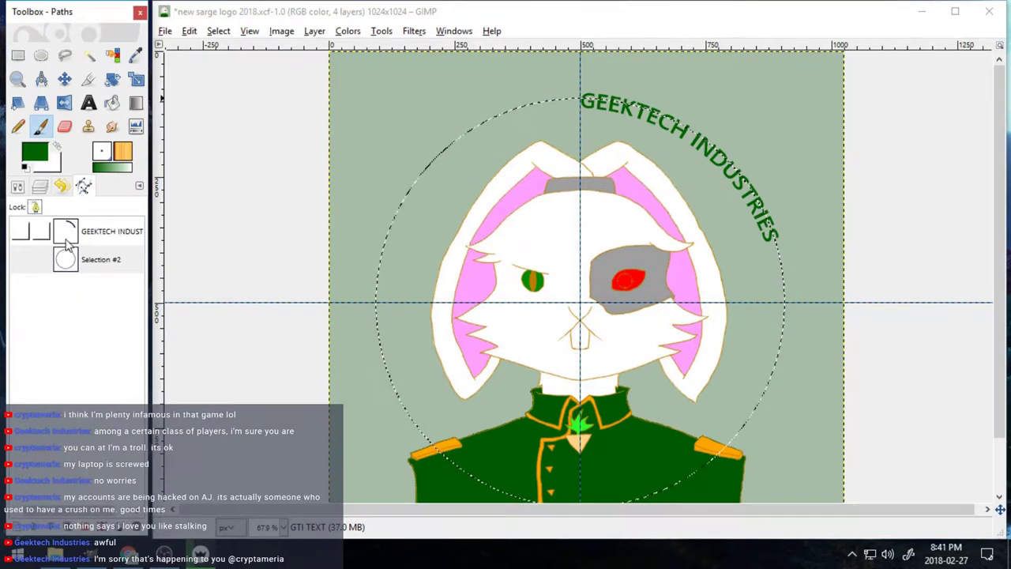
left_click(39, 187)
key("shift+ctrl+n")
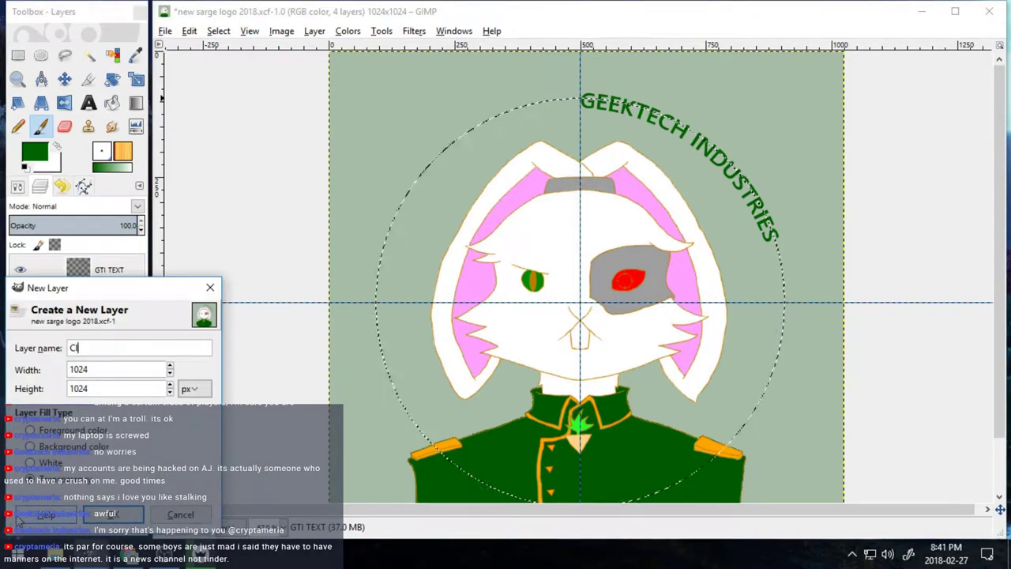
type("CIRCLE")
key("Return")
Step: Try stroking the Selection #2 path with the Paintbrush on the CIRCLE layer
left_click(83, 186)
right_click(72, 257)
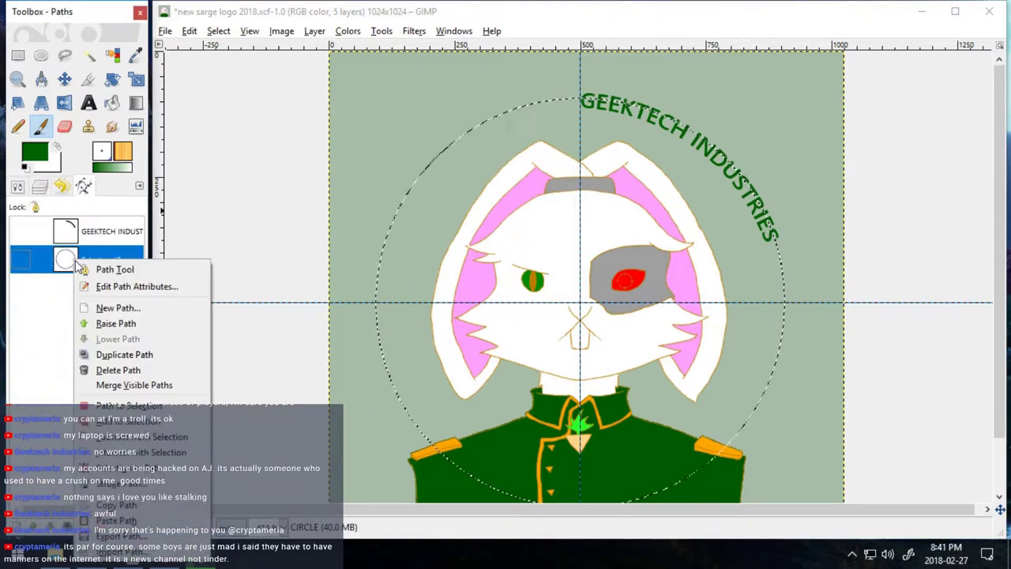
left_click(118, 502)
left_click(175, 518)
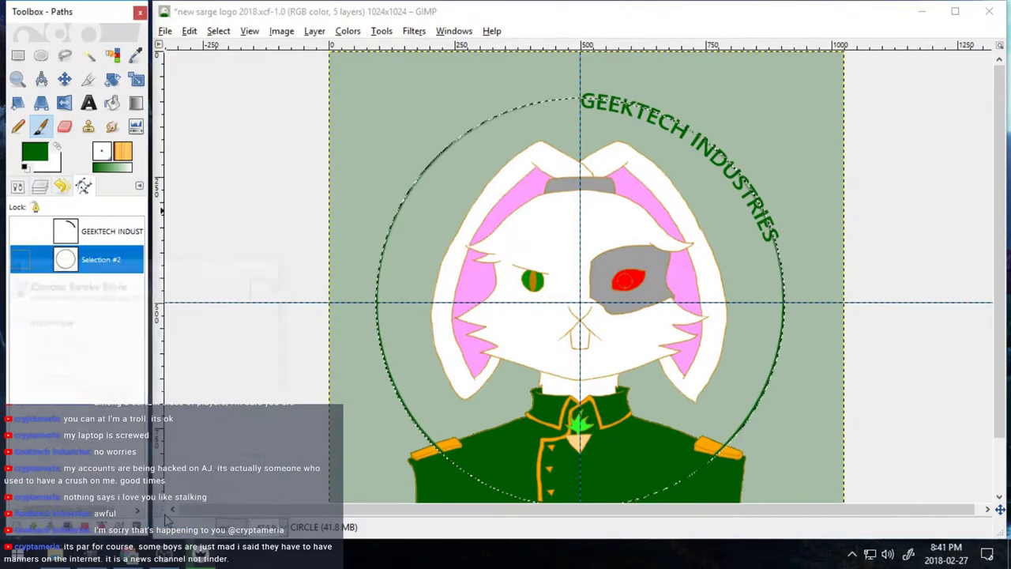
Step: Try a short Paintbrush stroke along the circle before the lettering, then undo it and the preceding path stroke
left_click(17, 79)
left_click(18, 186)
left_click_drag(564, 79, 767, 226)
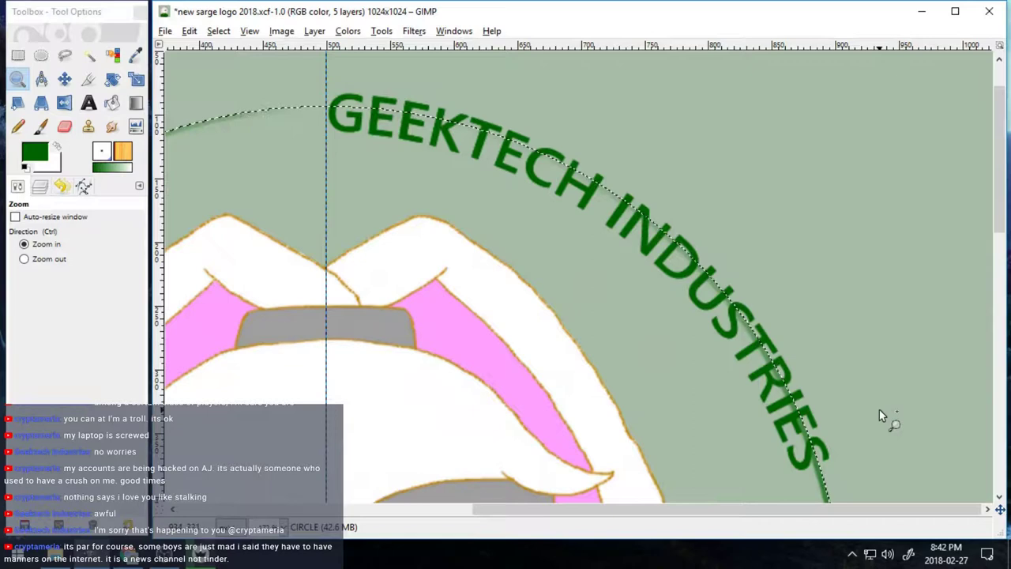
left_click(41, 126)
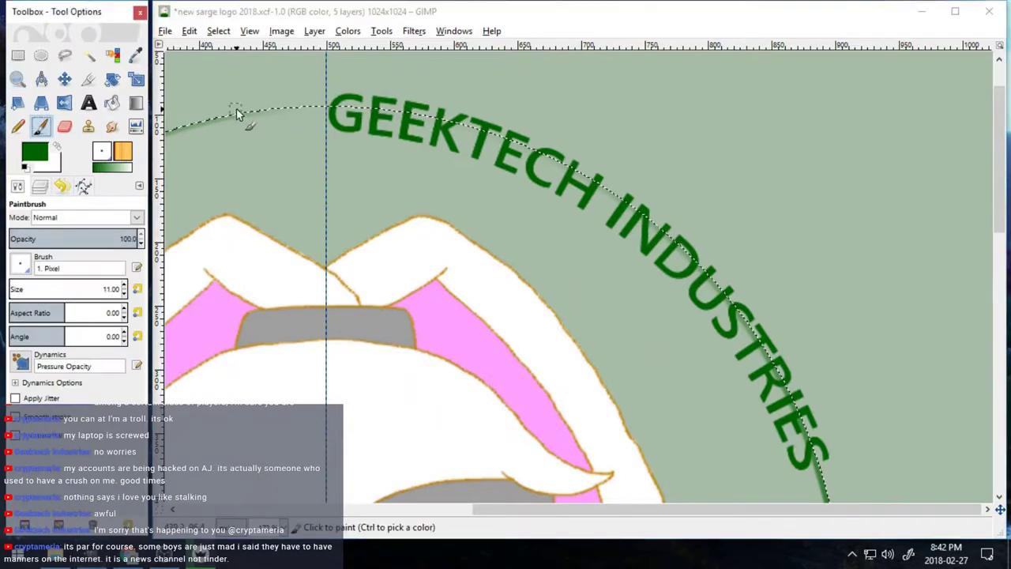
left_click_drag(238, 115, 299, 104)
key("super")
left_click(772, 136)
key("ctrl+z")
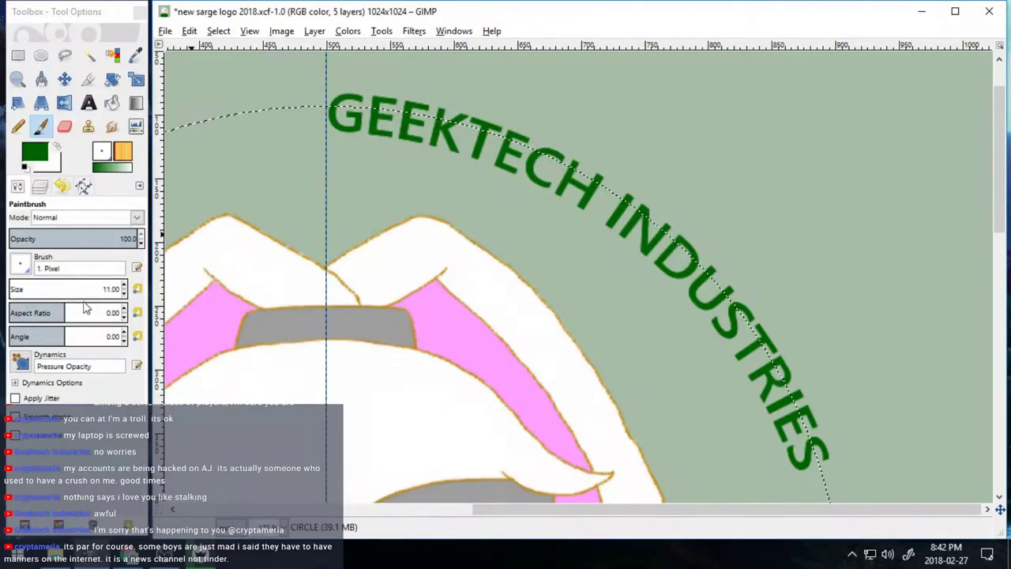
Step: Stroke the Selection #2 path with an 8 px antialiased solid-color line
left_click(84, 185)
right_click(109, 263)
left_click(165, 483)
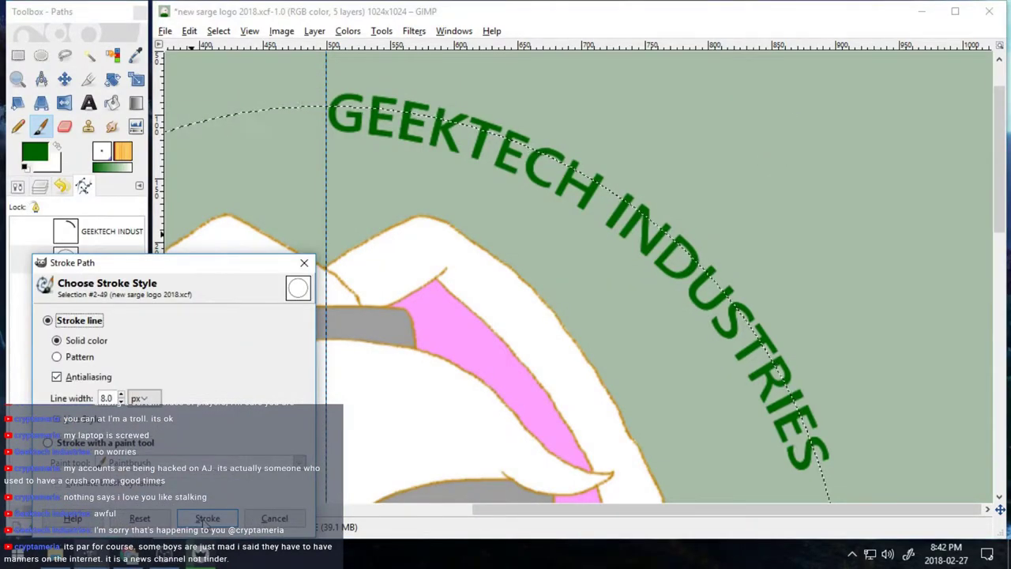
key("Return")
Step: Erase the part of the circle line running through the GEEKTECH INDUSTRIES lettering and clear the selection
key("shift+e")
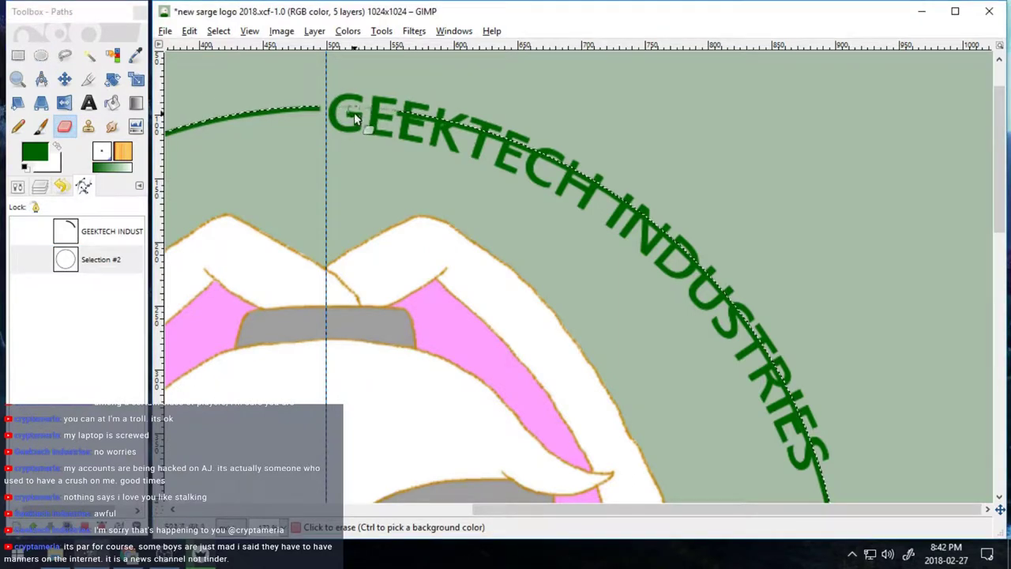
mouse_move(578, 161)
left_mouse_down()
mouse_move(594, 197)
mouse_move(591, 170)
mouse_move(615, 177)
left_mouse_up()
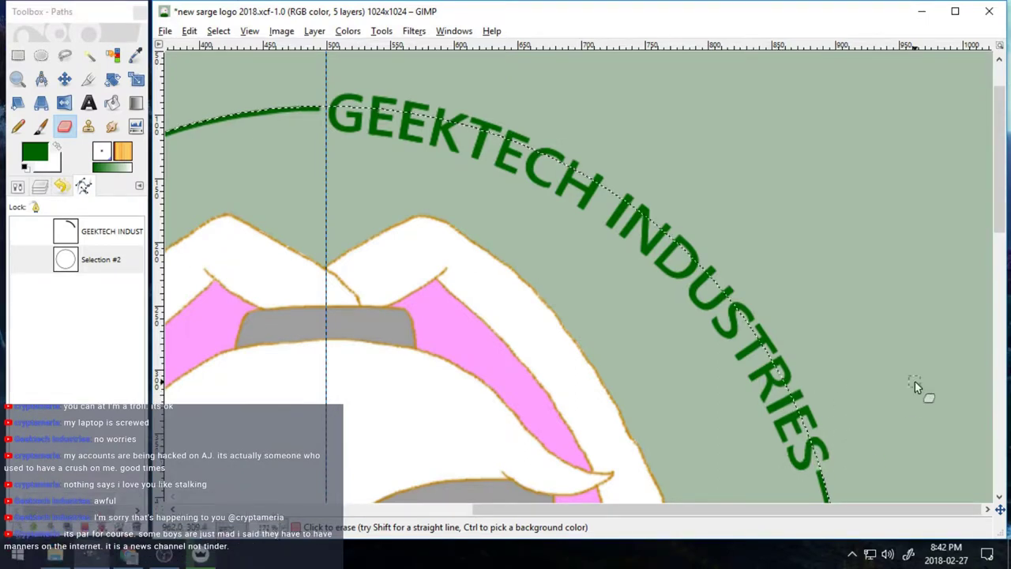
left_click(217, 33)
left_click(226, 70)
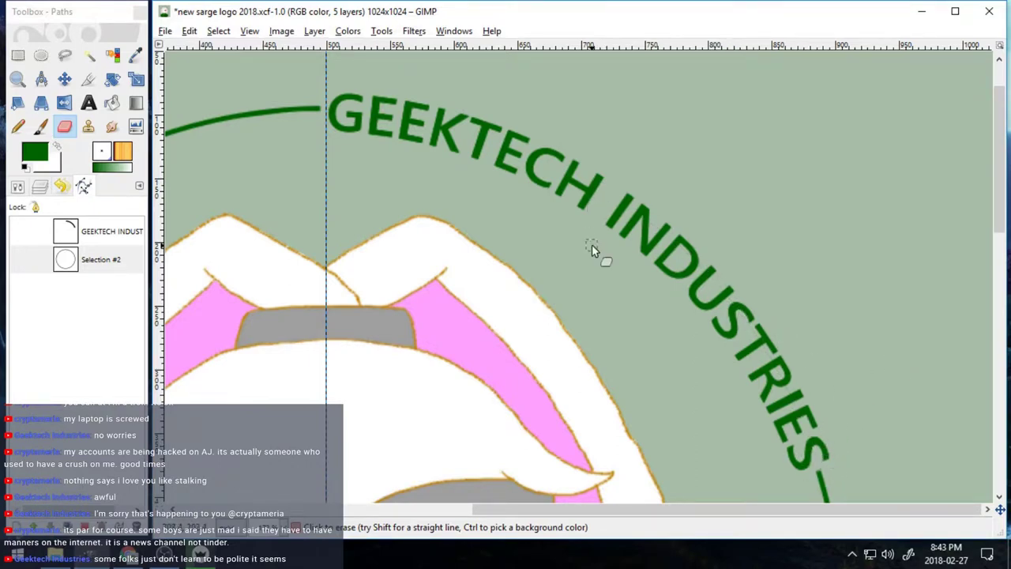
Step: Remove the horizontal and vertical guides from the canvas
left_click(19, 79)
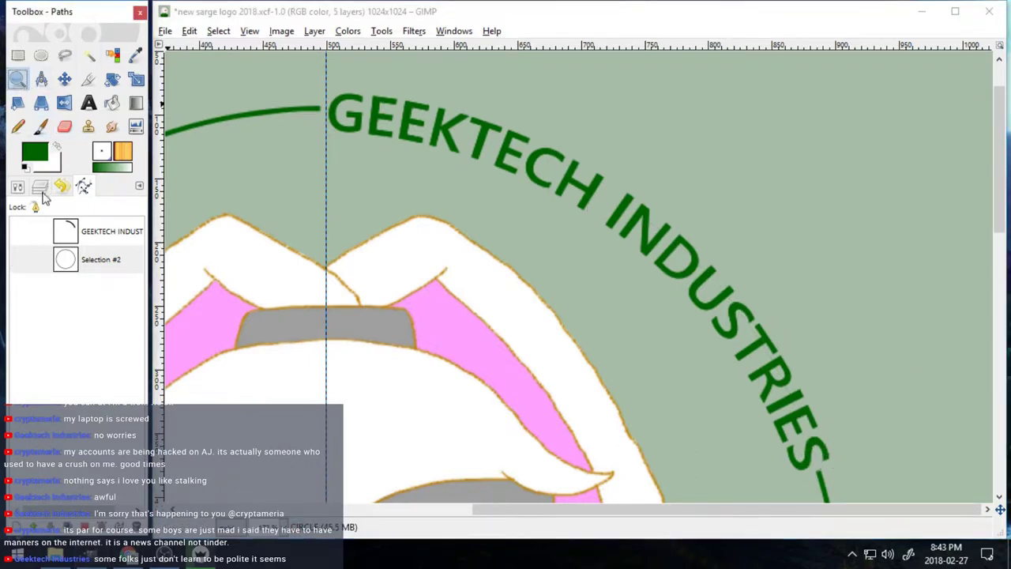
left_click(40, 187)
left_click(286, 238)
left_click(17, 187)
left_click(55, 259)
left_click(356, 299)
left_click(356, 300)
left_click(355, 299)
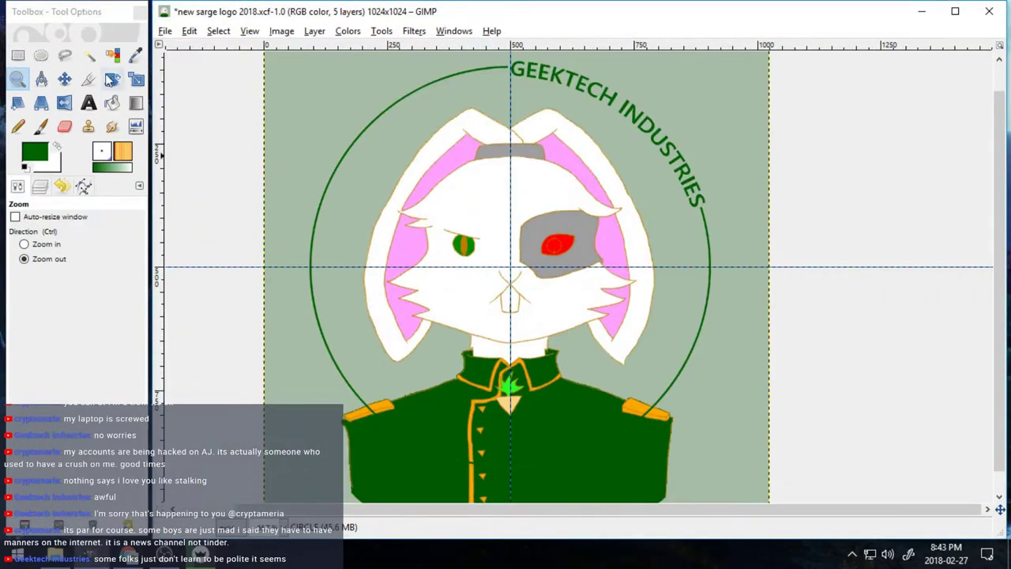
left_click(65, 79)
left_click_drag(521, 267, 519, 22)
left_click_drag(510, 150, 229, 149)
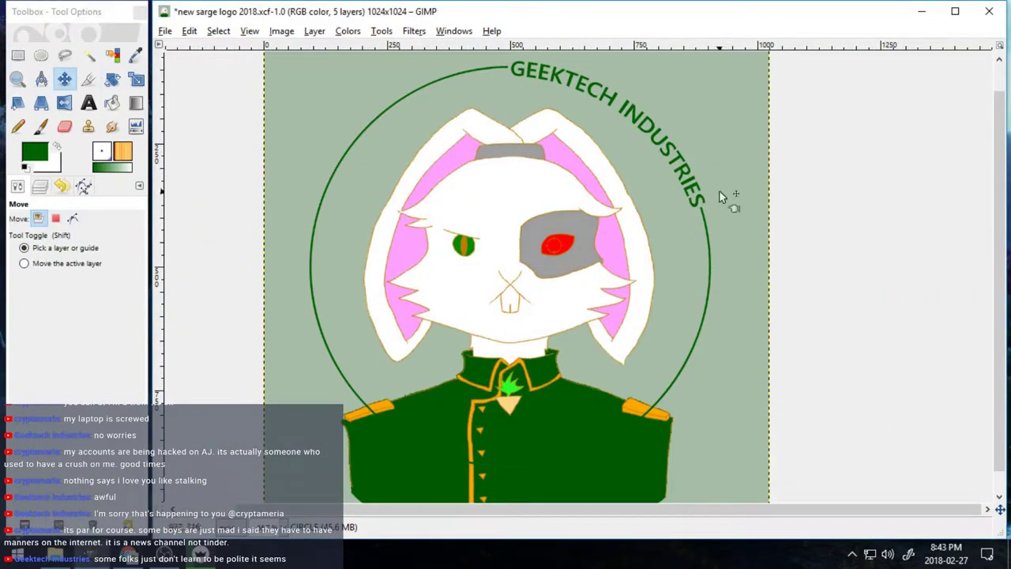
Step: Turn the Selection #2 path into a selection and invert it to select everything outside the circle
left_click(65, 126)
left_click(17, 79)
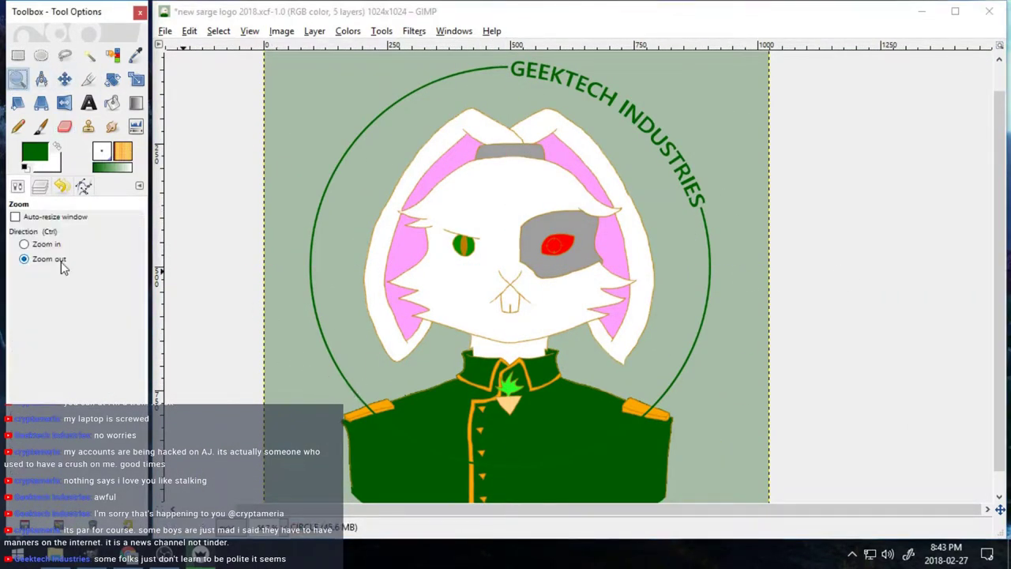
left_click_drag(349, 385, 688, 532)
left_click(83, 186)
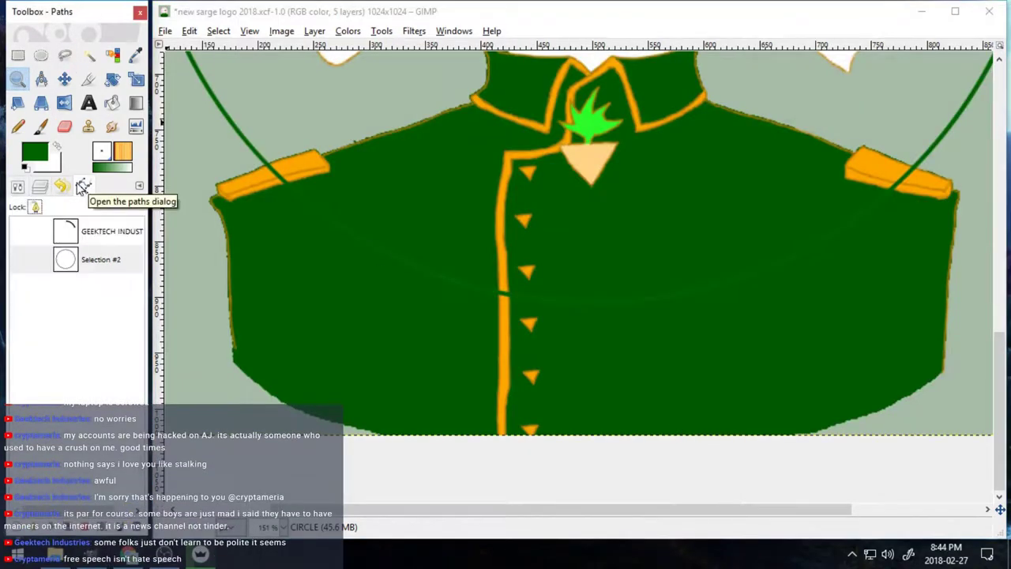
left_click(98, 268)
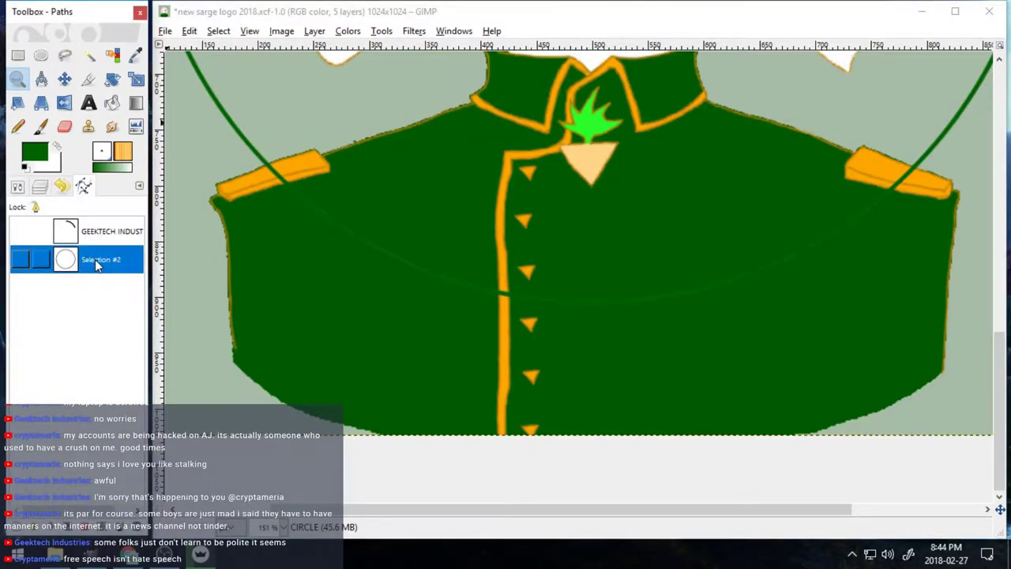
right_click(95, 260)
left_click(172, 408)
left_click(218, 31)
left_click(244, 86)
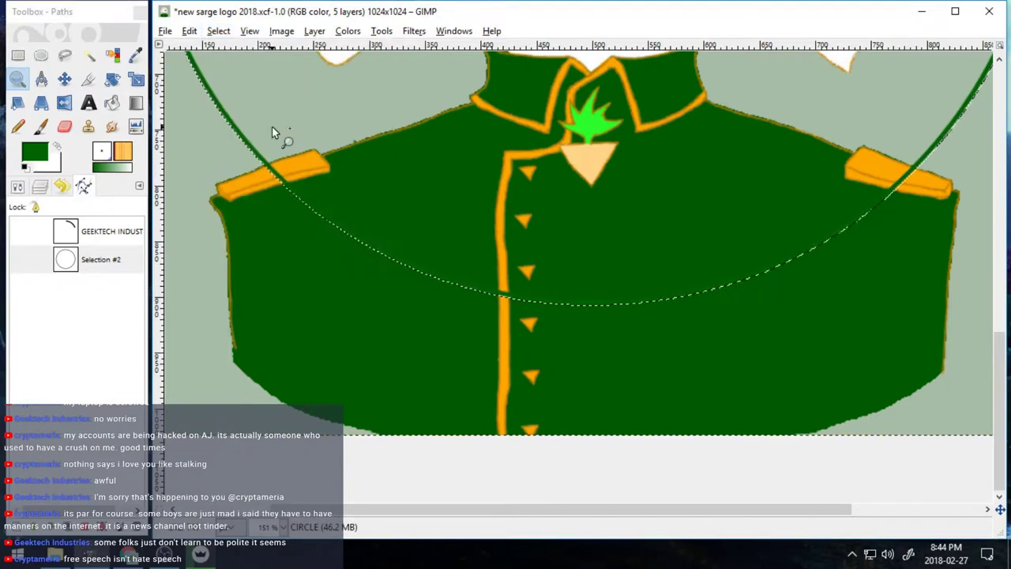
Step: Erase the uniform's fill outside the circle on the colour layer with a large 1. Pixel eraser
left_click(65, 126)
left_click(18, 186)
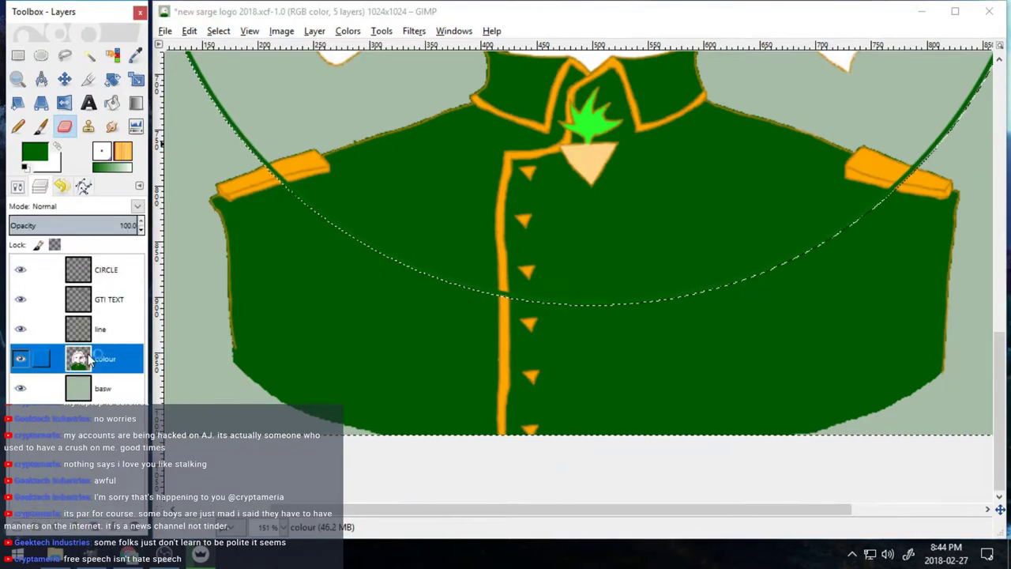
left_click(18, 190)
mouse_move(232, 219)
left_mouse_down()
mouse_move(340, 207)
mouse_move(785, 266)
mouse_move(932, 260)
left_mouse_up()
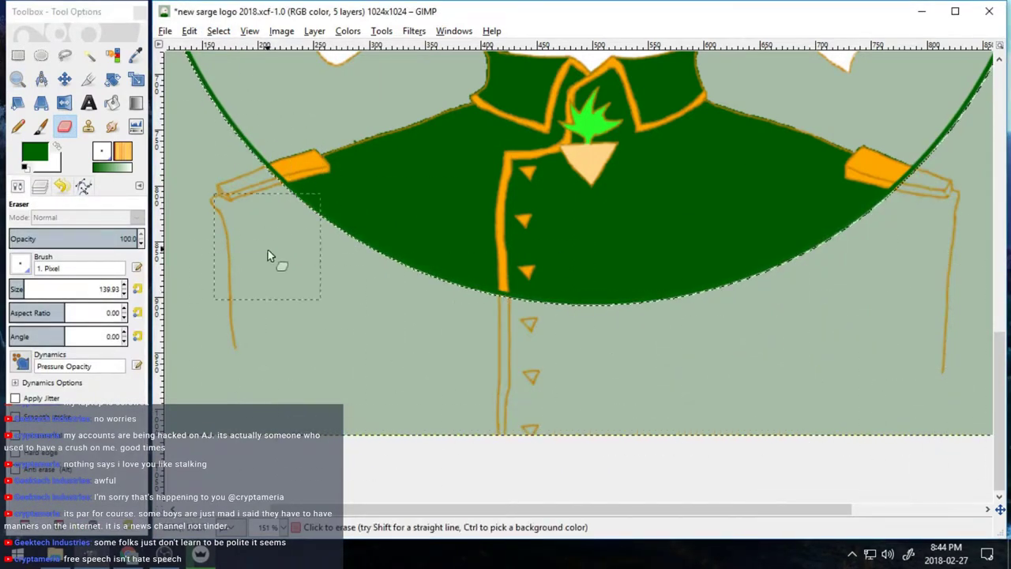
Step: Erase the uniform's outlines outside the circle on the line layer with the 2. Hardness 025 brush, then clear the selection
left_click(20, 264)
left_click(38, 309)
left_click(40, 186)
left_click(78, 325)
mouse_move(229, 237)
left_mouse_down()
mouse_move(242, 187)
mouse_move(767, 277)
mouse_move(332, 296)
mouse_move(196, 319)
left_mouse_up()
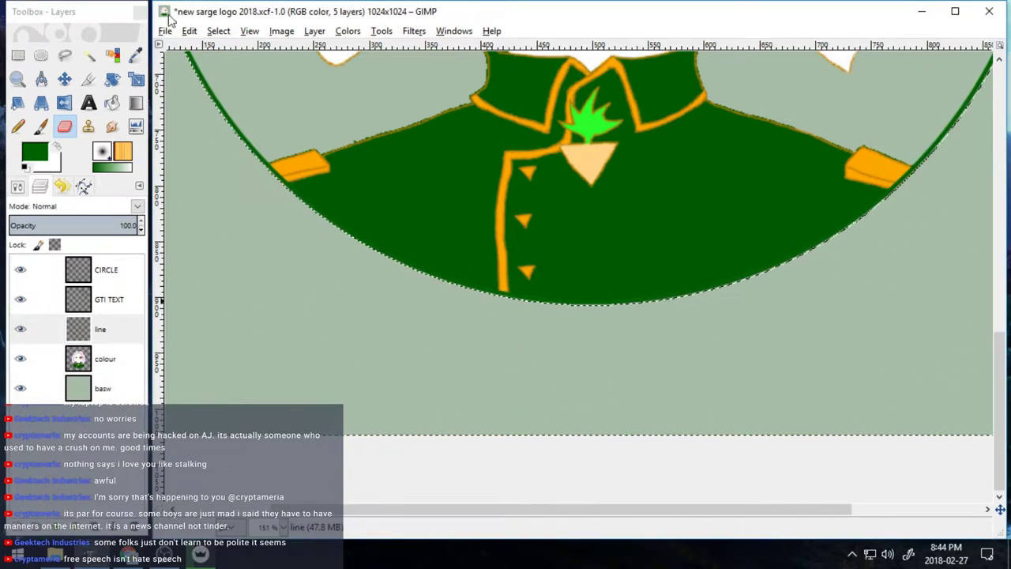
left_click(219, 31)
left_click(229, 64)
Step: Select the grey eye patch around the red eye on the colour layer with Fuzzy Select
left_click(18, 80)
left_click(14, 184)
left_click(411, 304)
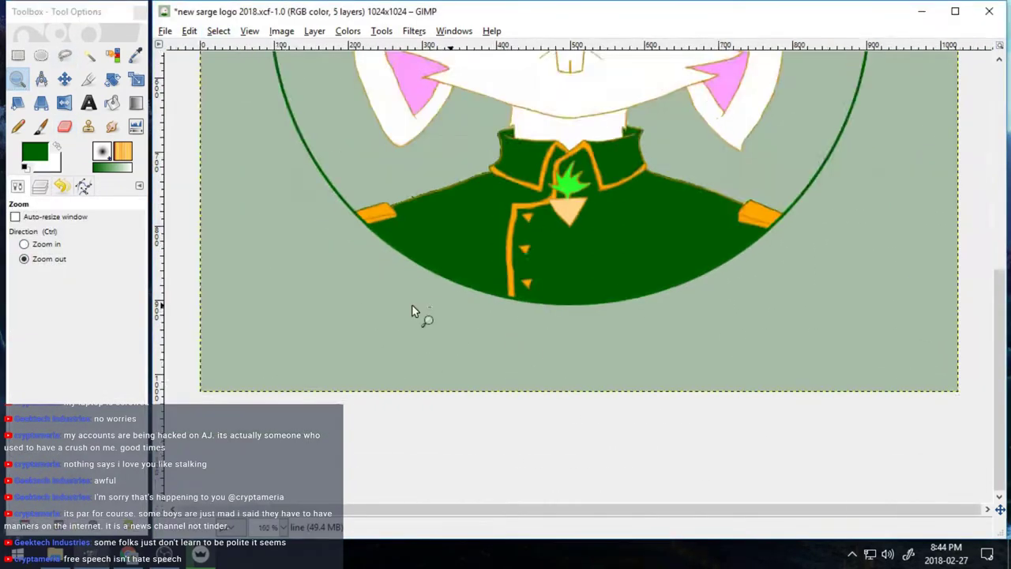
left_click(411, 304)
scroll(920, 401, "down", 1)
scroll(920, 401, "up", 1)
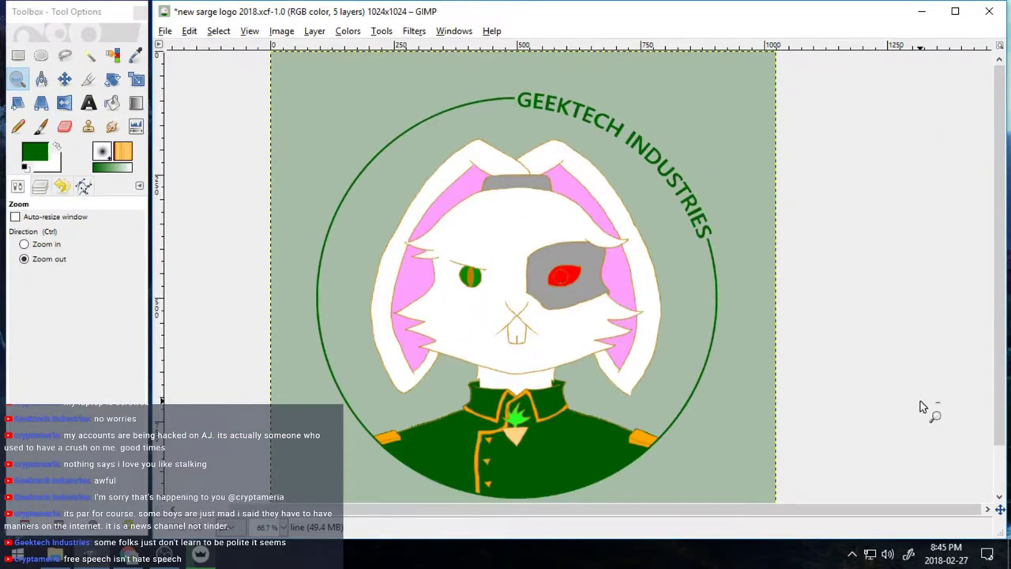
left_click(42, 190)
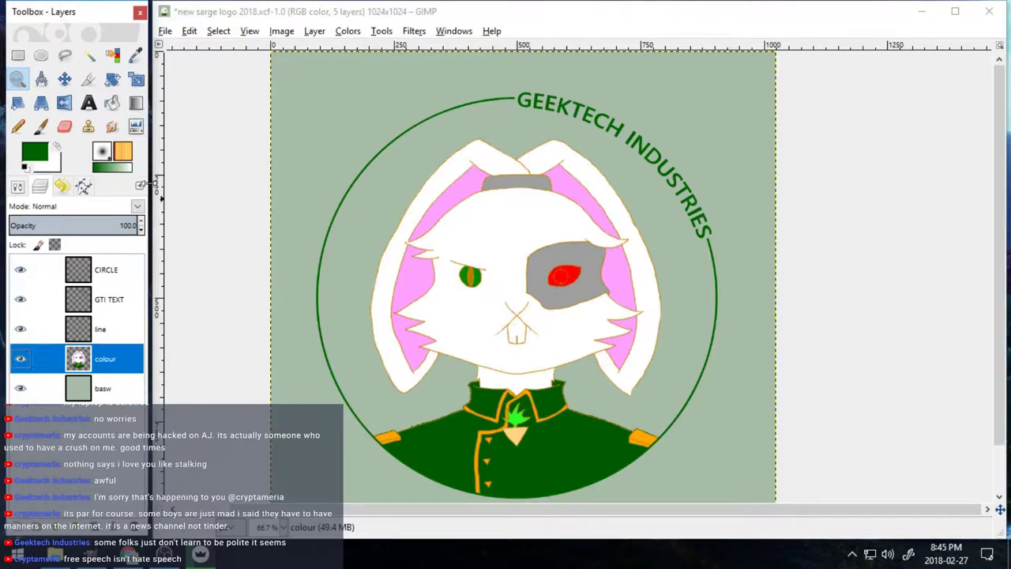
double_click(17, 79)
left_click_drag(521, 220, 624, 307)
left_click_drag(316, 108, 767, 473)
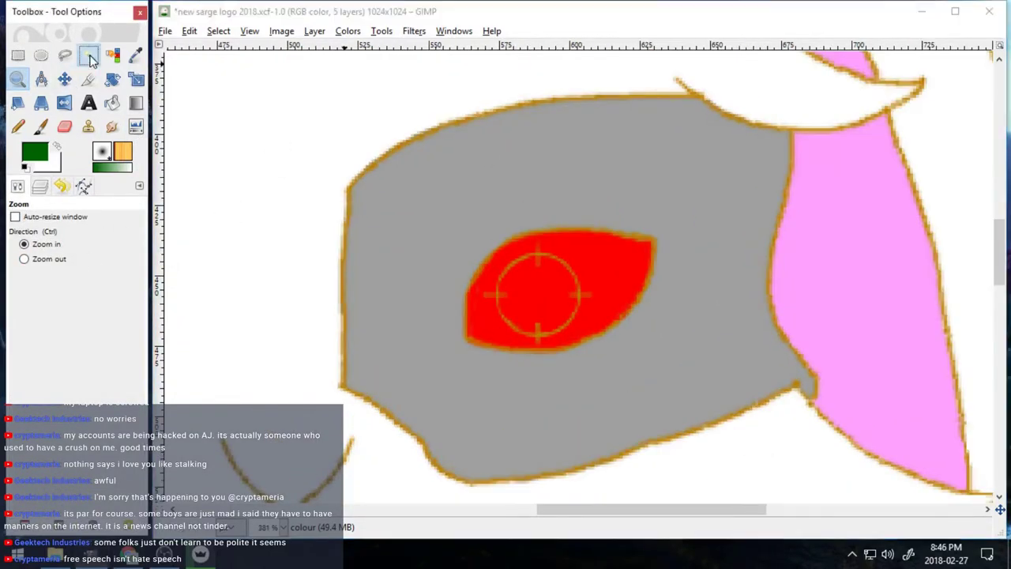
key("u")
left_click(451, 234)
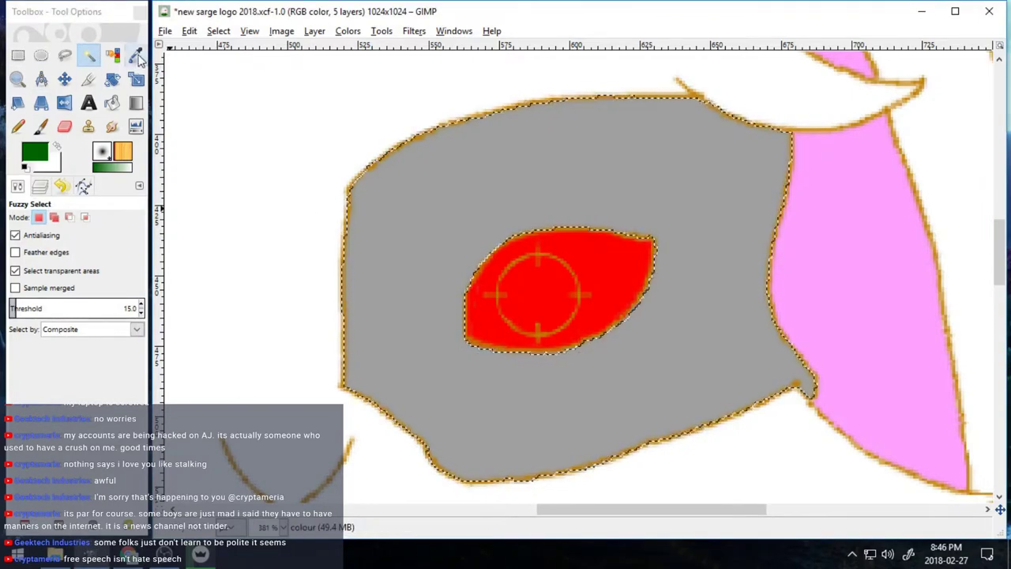
Step: Sample the patch's grey, darken it as the foreground color, and set the 2. Hardness 025 Paintbrush to size 5
left_click(136, 56)
left_click(387, 197)
key("p")
left_click(43, 150)
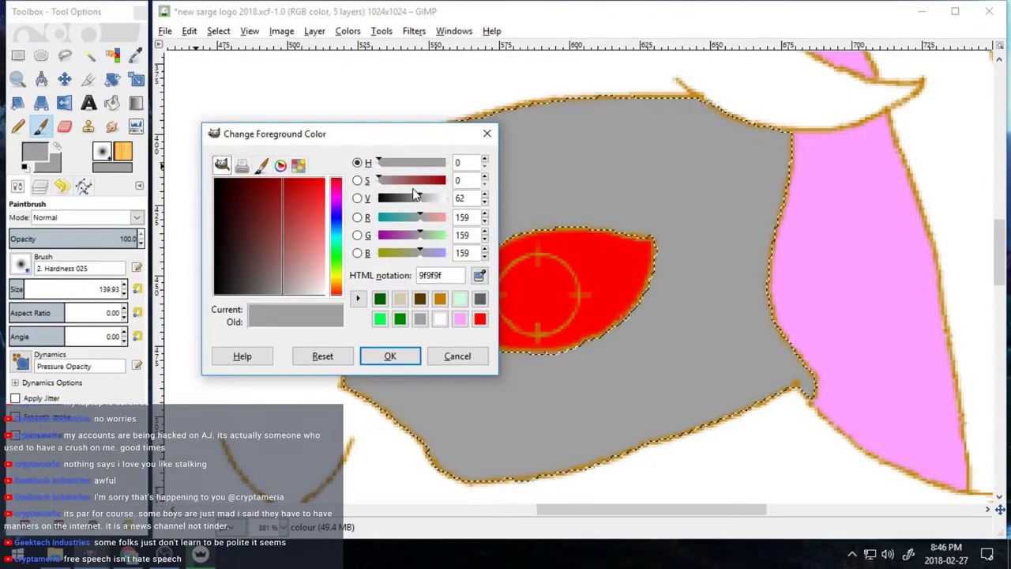
key("Return")
double_click(115, 290)
type("5")
key("Return")
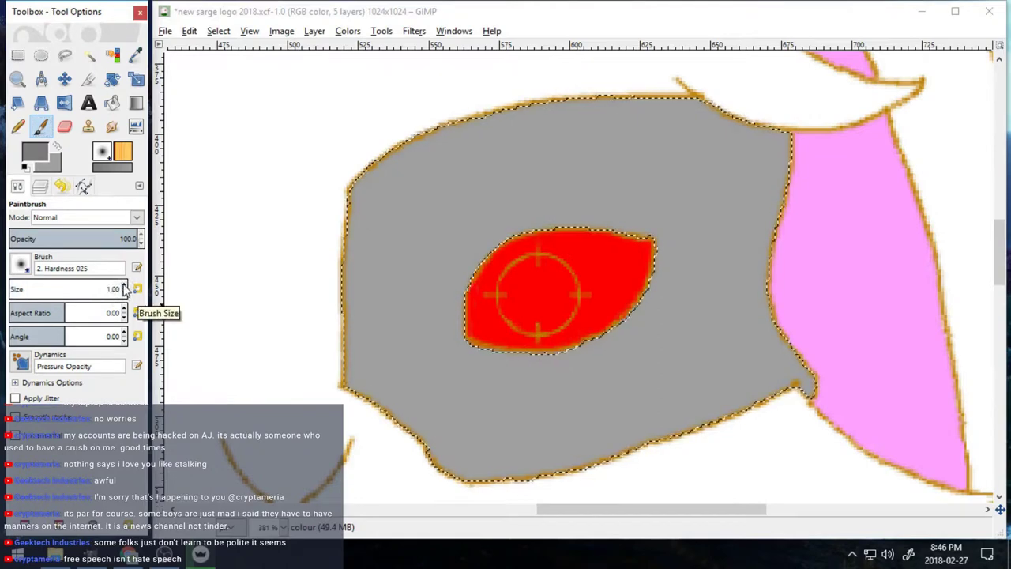
Step: Paint dark grey shading along the inside edges of the grey eye patch
left_click(808, 393)
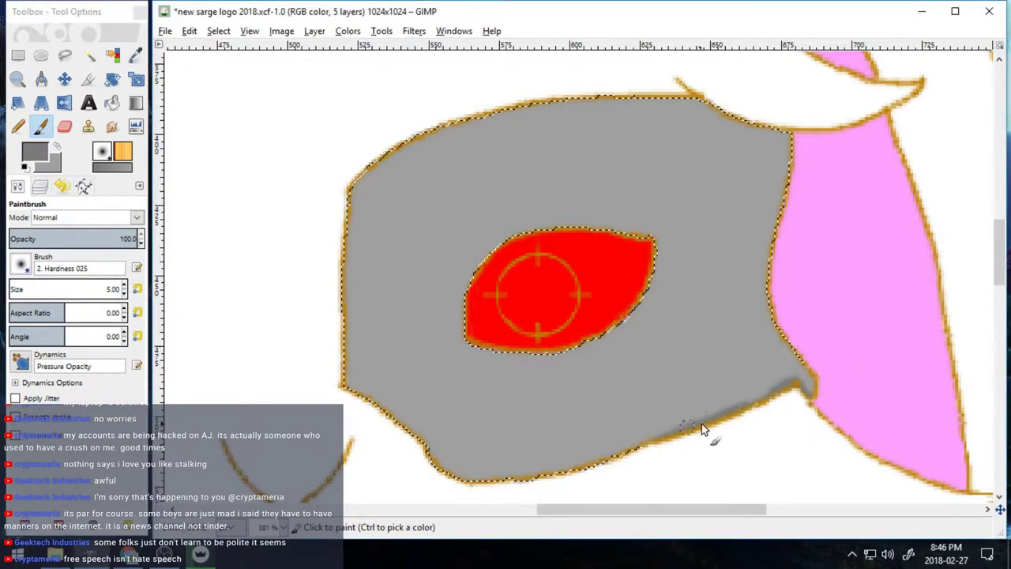
left_click(344, 391)
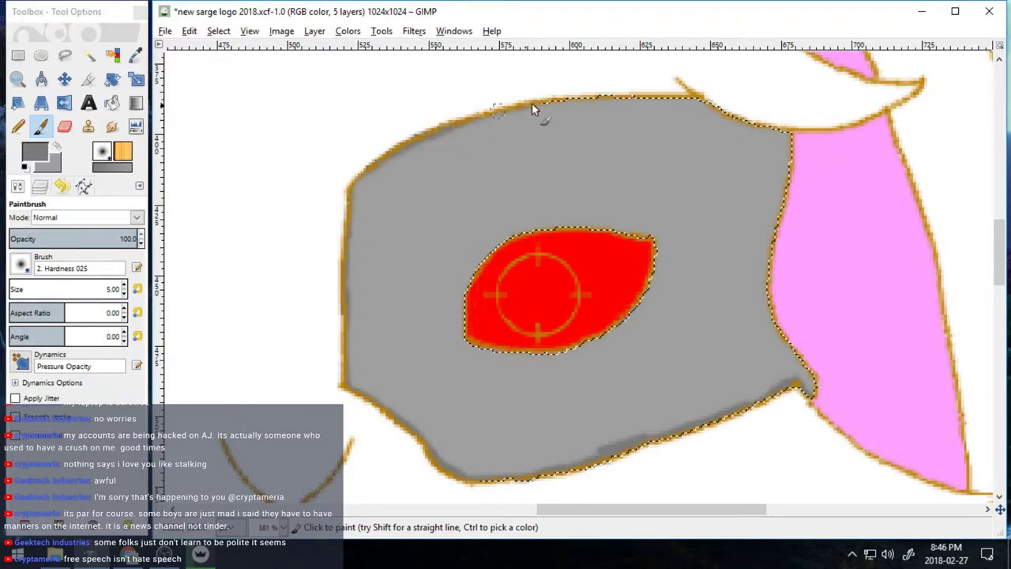
mouse_move(792, 131)
left_mouse_down()
mouse_move(788, 168)
mouse_move(772, 304)
left_mouse_up()
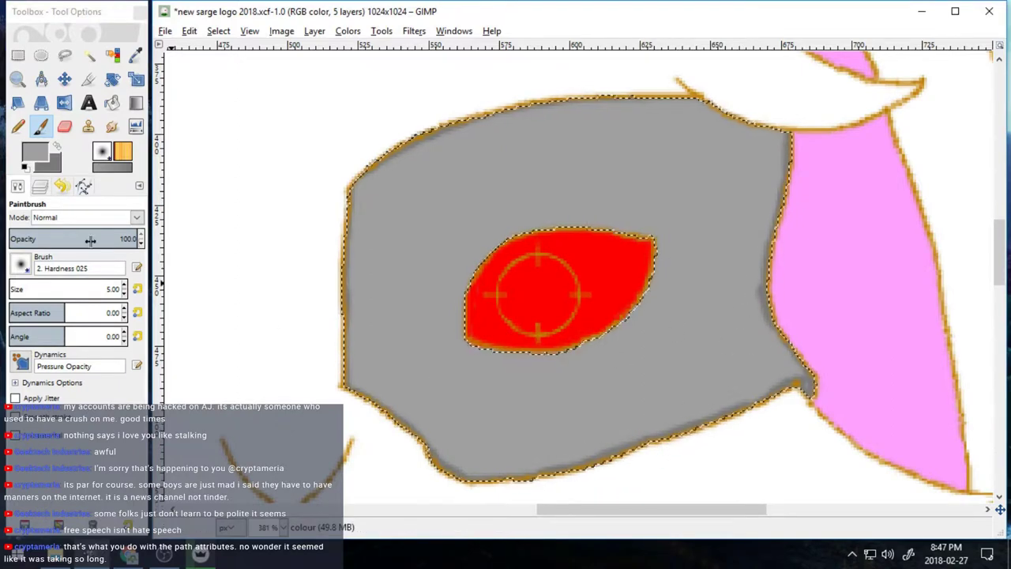
left_click_drag(768, 302, 805, 377)
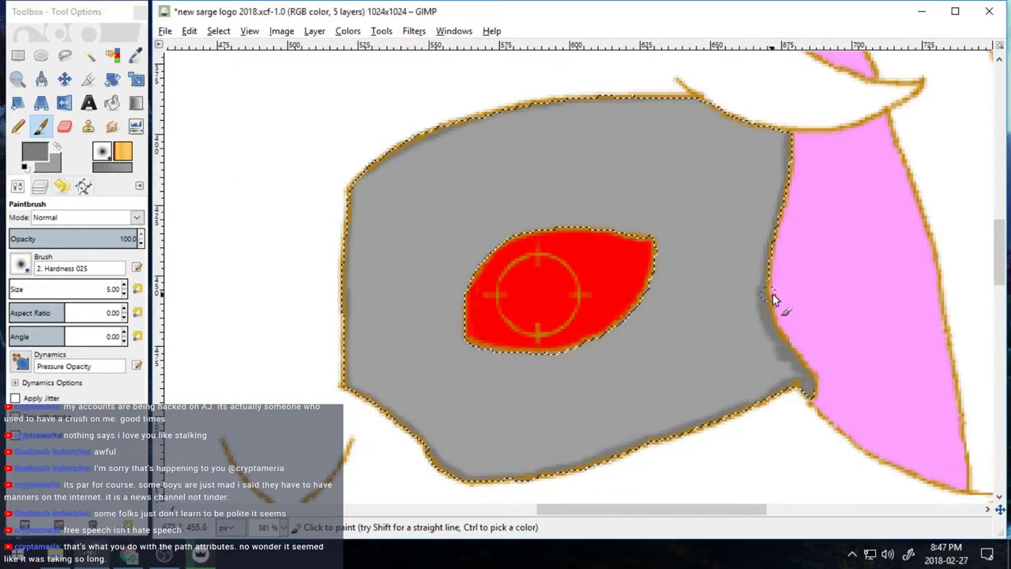
left_click_drag(775, 250, 782, 190)
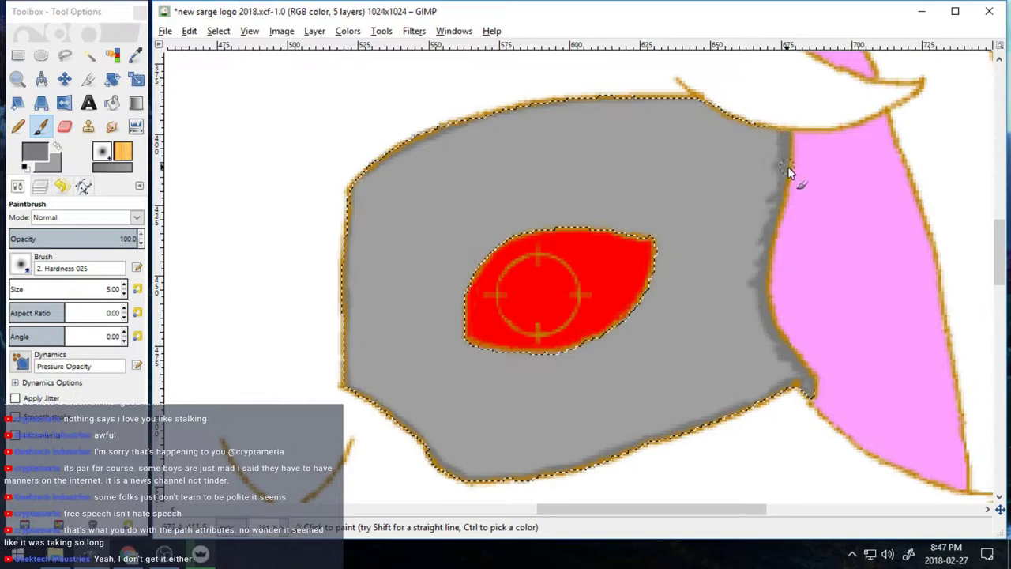
Step: Paint dark grey shading on the patch around the outline of the red eye
left_click(218, 30)
left_click(229, 64)
left_click(18, 79)
left_click_drag(422, 211, 676, 370)
key("p")
mouse_move(372, 240)
left_mouse_down()
mouse_move(352, 379)
mouse_move(367, 395)
mouse_move(332, 362)
left_mouse_up()
scroll(367, 395, "down", 2)
left_click(57, 146)
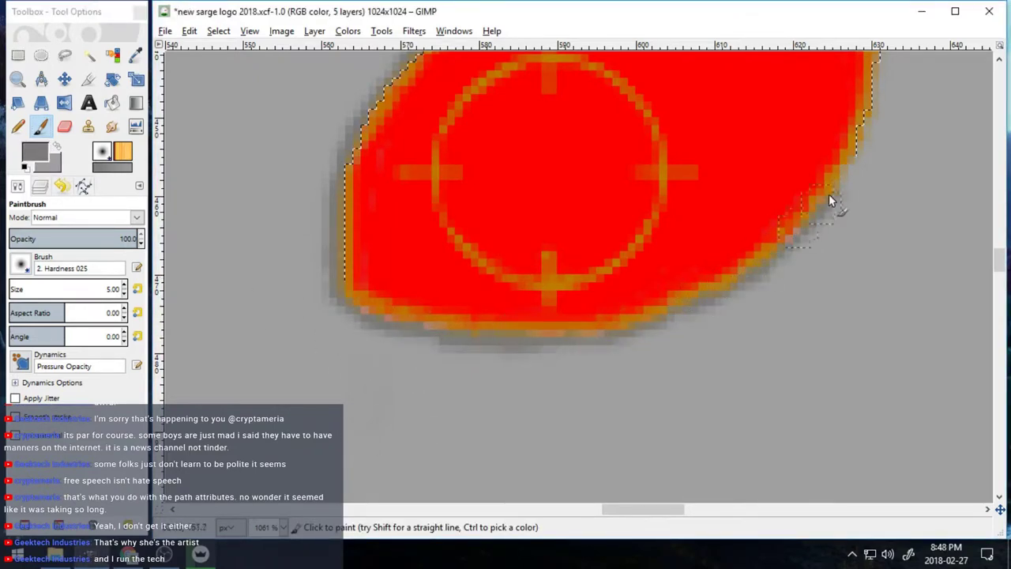
scroll(660, 281, "up", 7)
left_click_drag(565, 241, 715, 235)
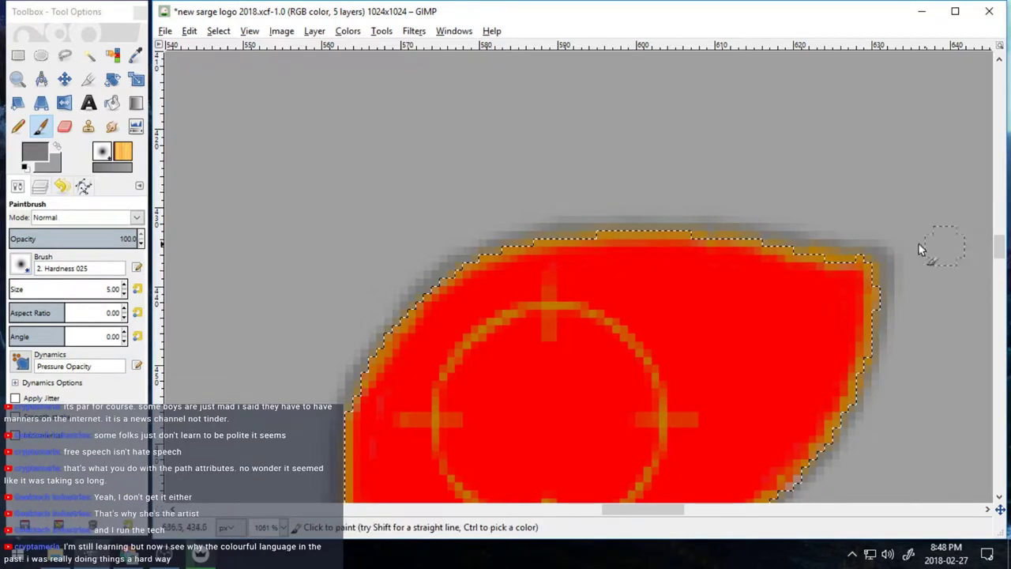
Step: Clear the eye patch selection and select the red eye area with Fuzzy Select
scroll(513, 237, "down", 3)
left_click(219, 31)
left_click(235, 67)
left_click(87, 58)
left_click(545, 218)
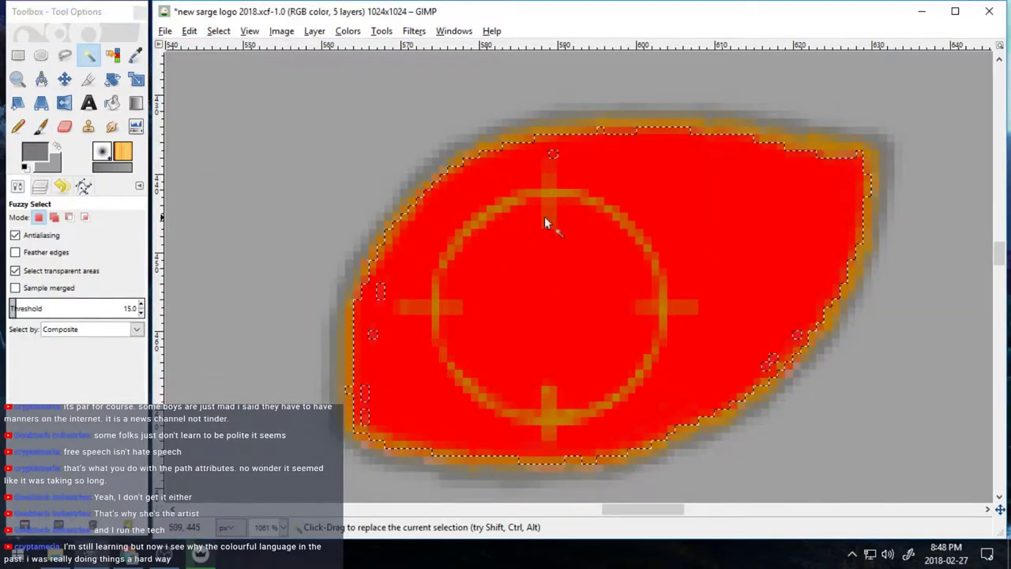
Step: Sample the eye's bright red, keep it as the background color, and darken the foreground red to cc0000
left_click(136, 55)
left_click(426, 229)
left_click(56, 146)
left_click(575, 297)
left_click(34, 151)
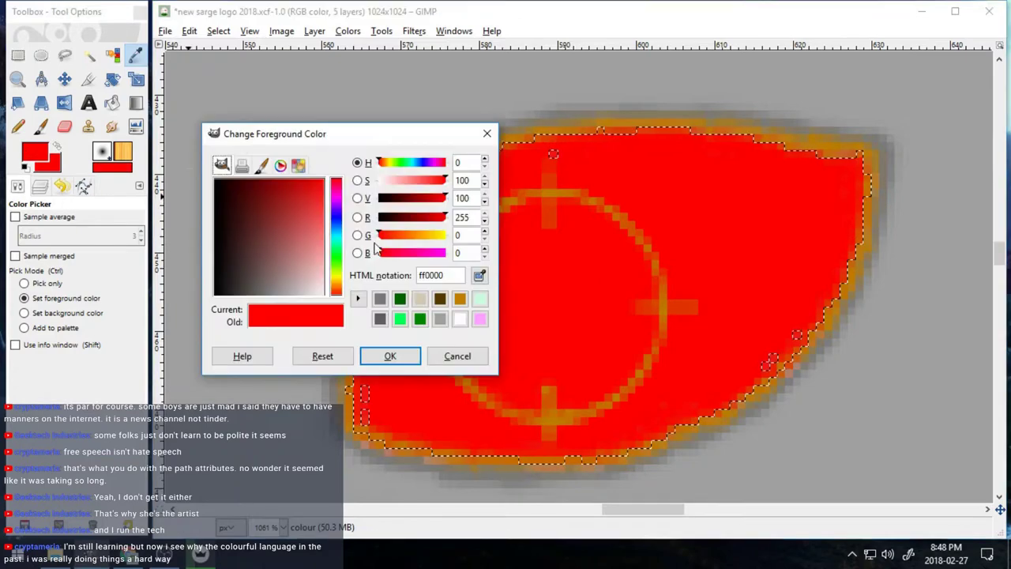
left_click_drag(444, 198, 424, 200)
left_click(390, 356)
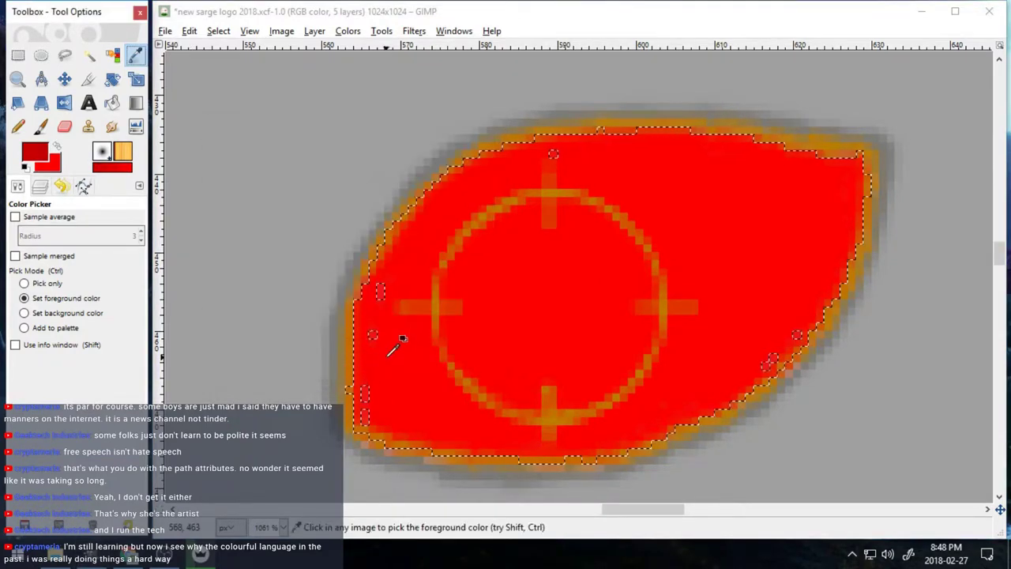
Step: Add the missed edge pixels to the red eye selection with Fuzzy Select and activate the Paintbrush
left_click(89, 56)
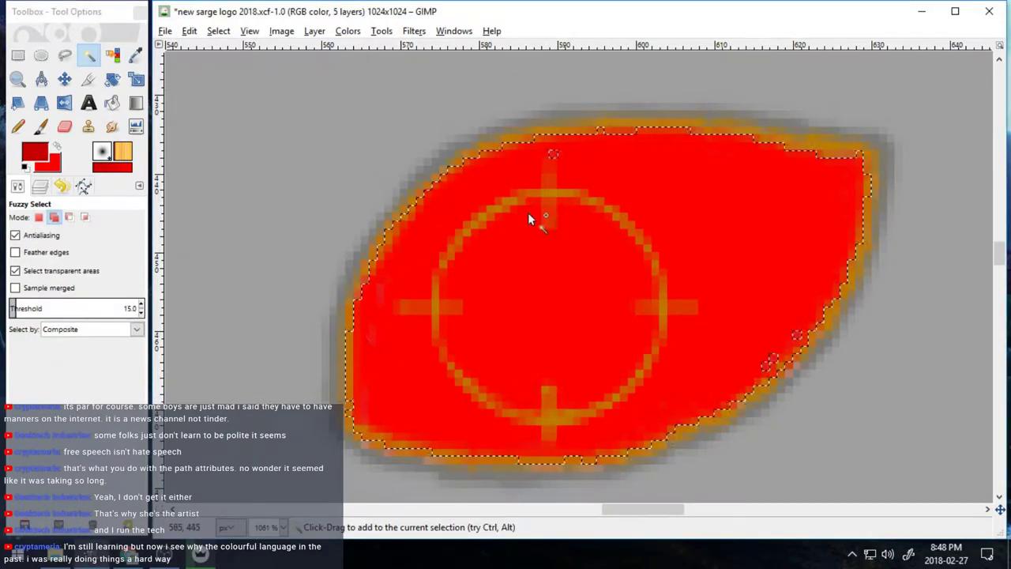
left_click(51, 153)
key("Escape")
left_click(41, 127)
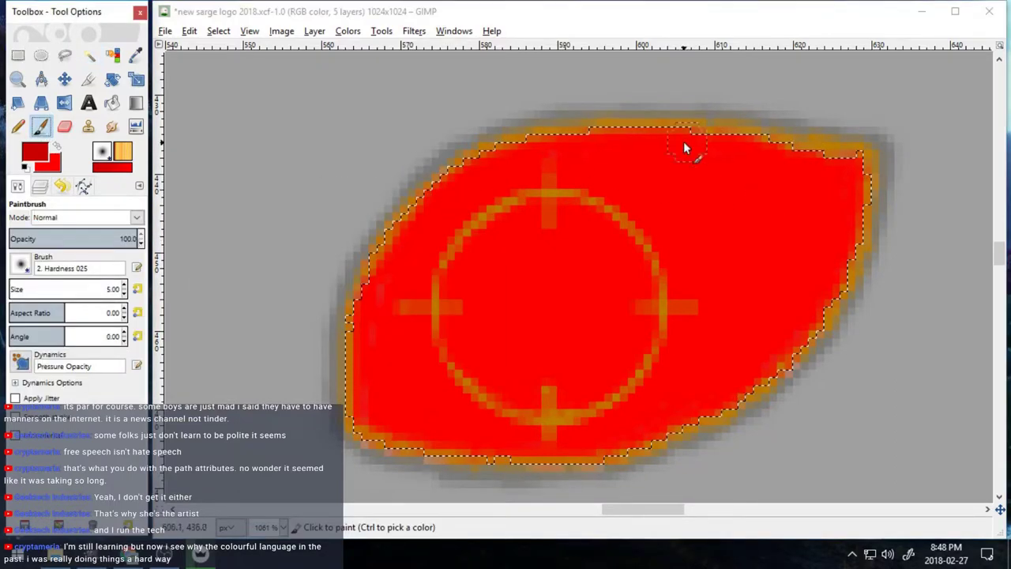
Step: Paint dark red shading inside the eye's edges, covering the pointed outer corner most heavily and the inner corner lightly
mouse_move(684, 142)
left_mouse_down()
mouse_move(823, 145)
mouse_move(839, 305)
left_mouse_up()
mouse_move(813, 271)
left_mouse_down()
mouse_move(646, 137)
mouse_move(796, 234)
left_mouse_up()
mouse_move(328, 335)
left_mouse_down()
mouse_move(402, 463)
mouse_move(332, 332)
left_mouse_up()
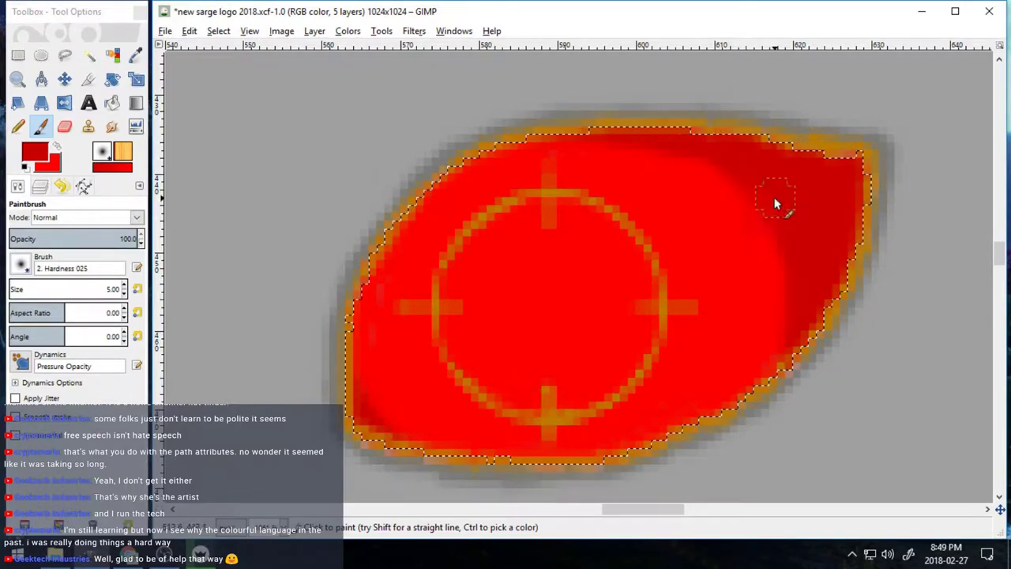
mouse_move(777, 203)
left_mouse_down()
mouse_move(784, 291)
mouse_move(785, 280)
mouse_move(817, 287)
mouse_move(865, 158)
left_mouse_up()
mouse_move(364, 427)
left_mouse_down()
mouse_move(340, 321)
mouse_move(373, 263)
left_mouse_up()
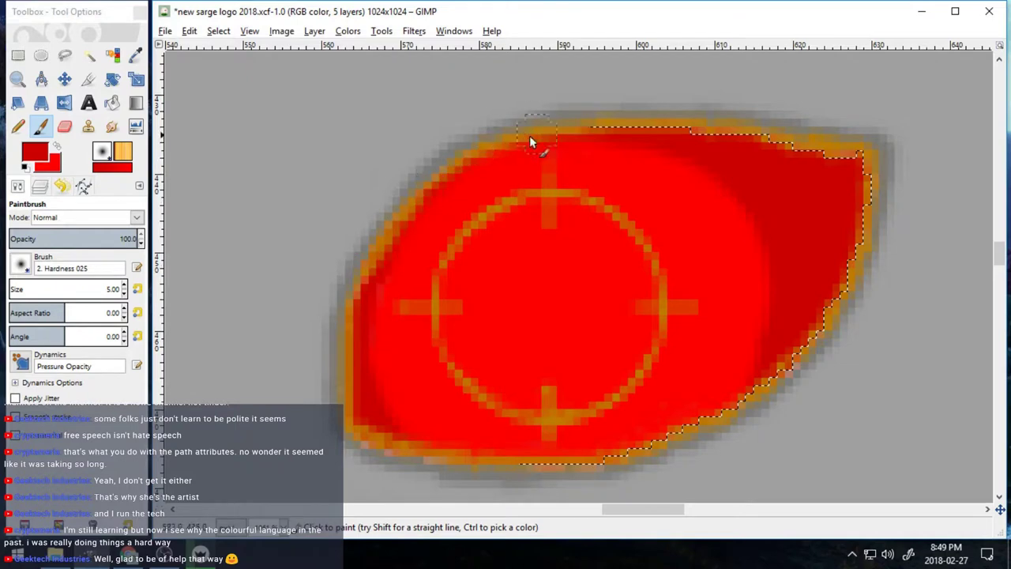
mouse_move(349, 387)
left_mouse_down()
mouse_move(464, 466)
mouse_move(535, 471)
mouse_move(637, 454)
mouse_move(770, 189)
mouse_move(364, 406)
left_mouse_up()
left_click(89, 55)
left_click(365, 280)
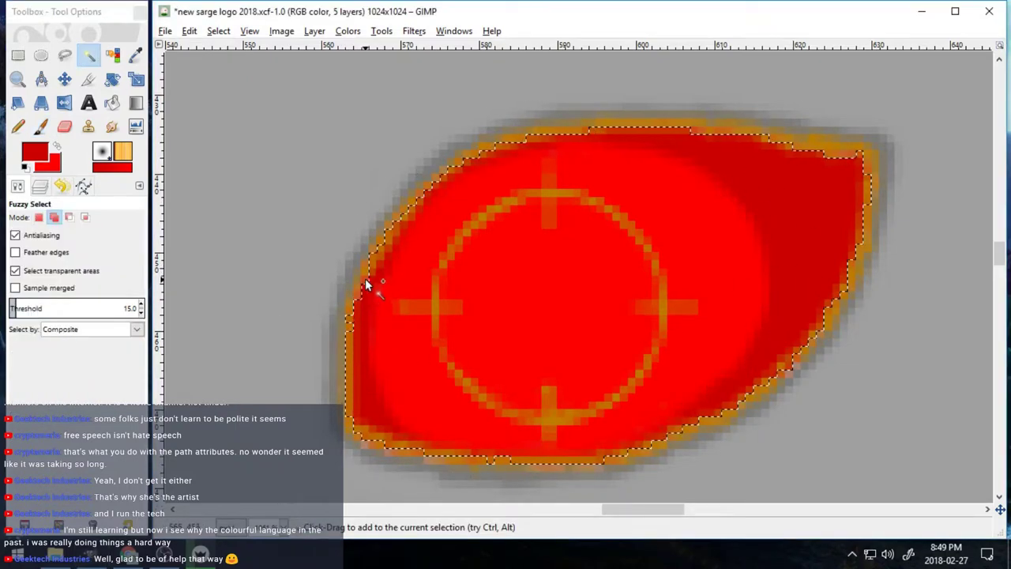
key("p")
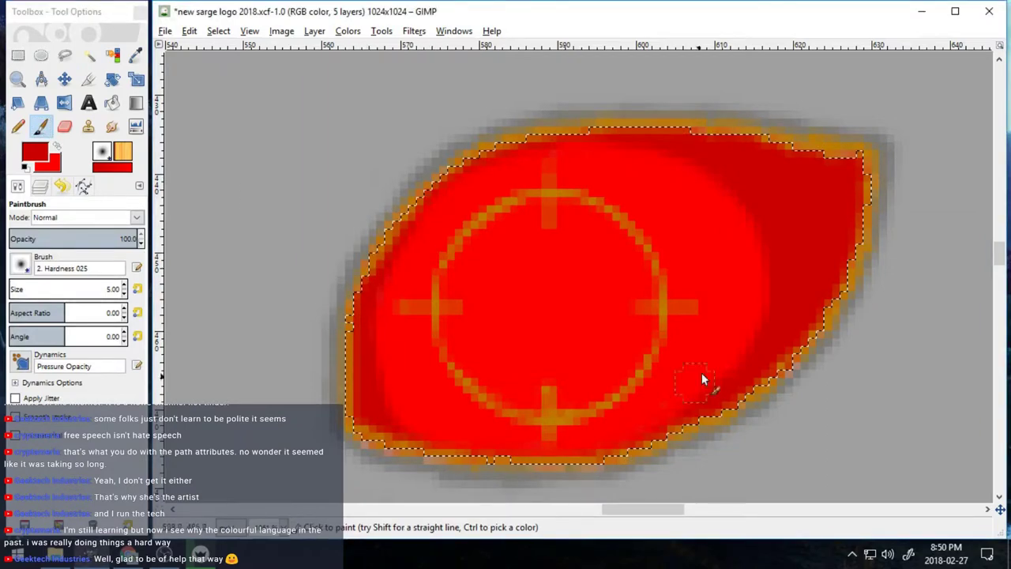
Step: Smudge the dark red shading into the bright red around the eye with the size 5 brush
key("s")
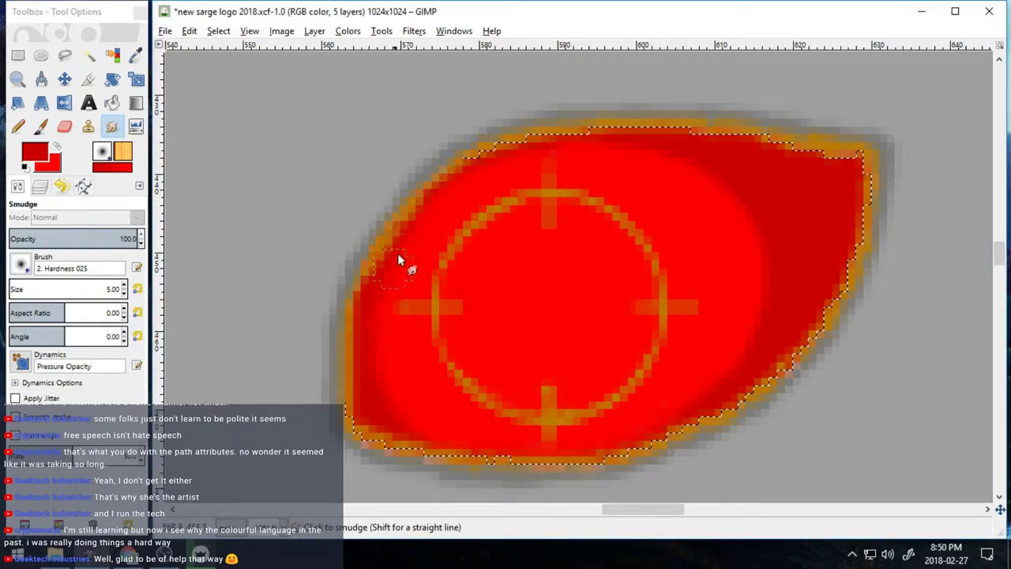
mouse_move(397, 257)
left_mouse_down()
mouse_move(440, 454)
mouse_move(579, 477)
mouse_move(600, 447)
mouse_move(776, 342)
mouse_move(761, 289)
mouse_move(704, 421)
left_mouse_up()
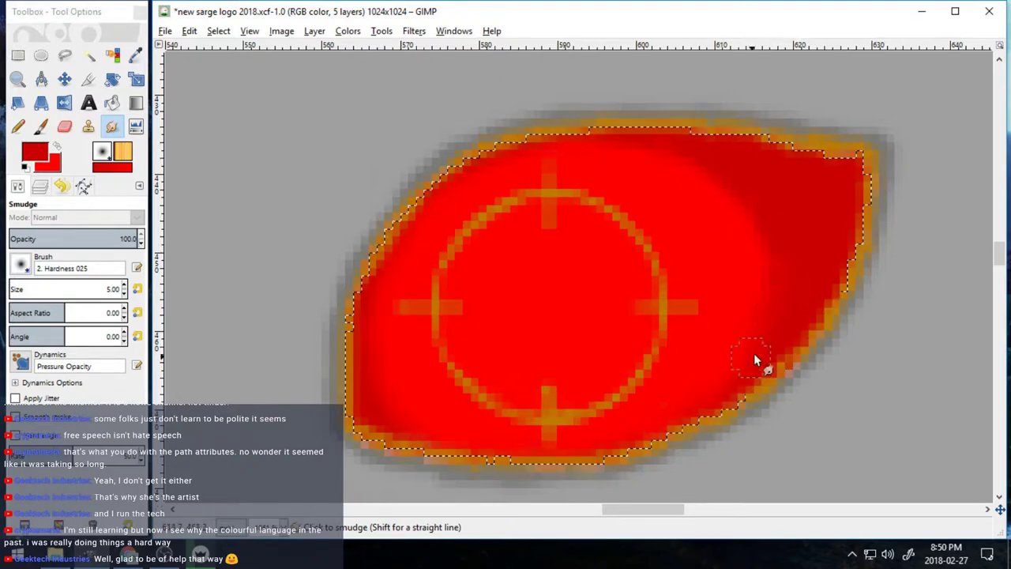
left_click_drag(799, 361, 825, 303)
left_click_drag(364, 358, 383, 422)
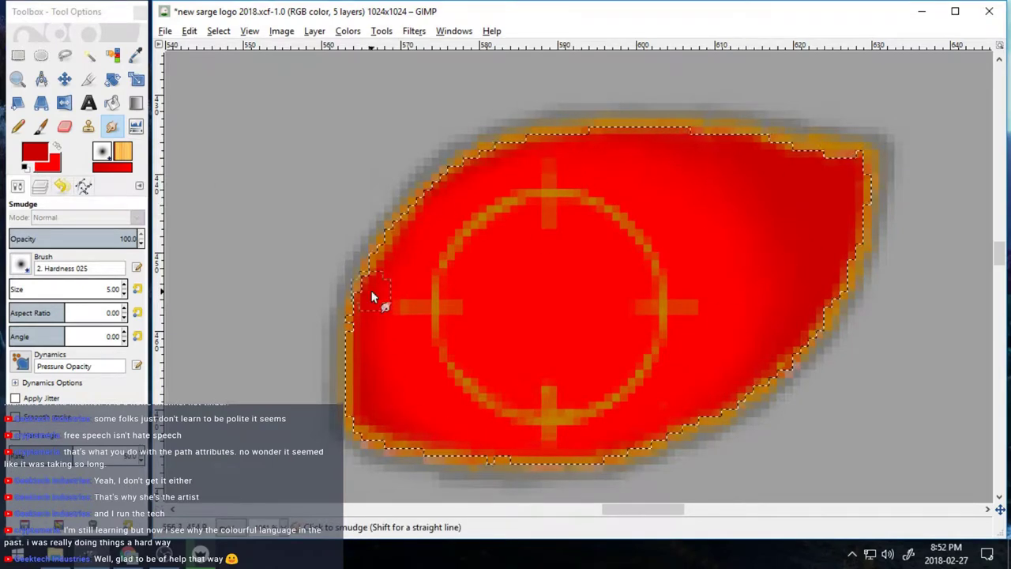
left_click(17, 79)
left_click(526, 301)
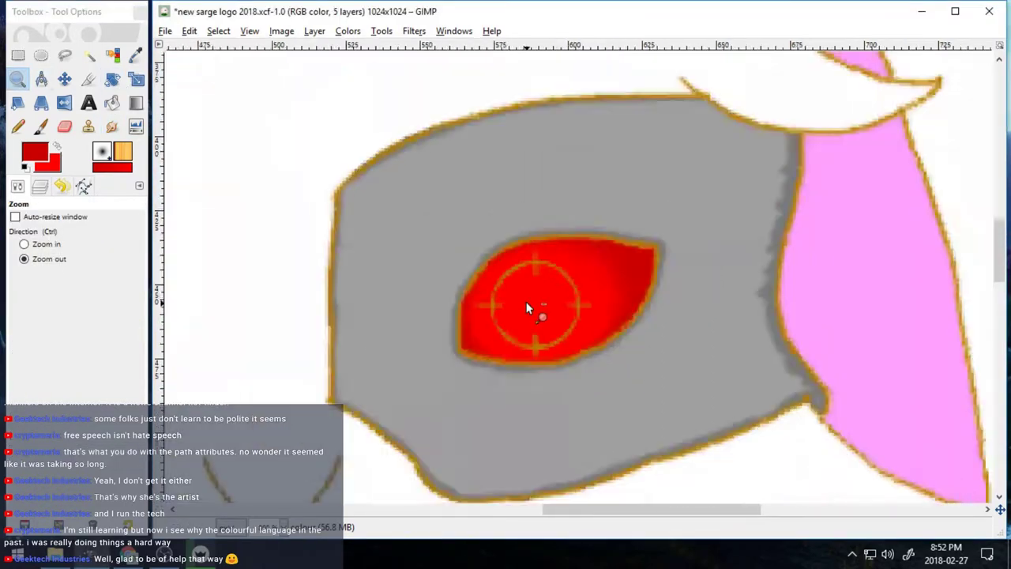
left_click(704, 360)
left_click(23, 244)
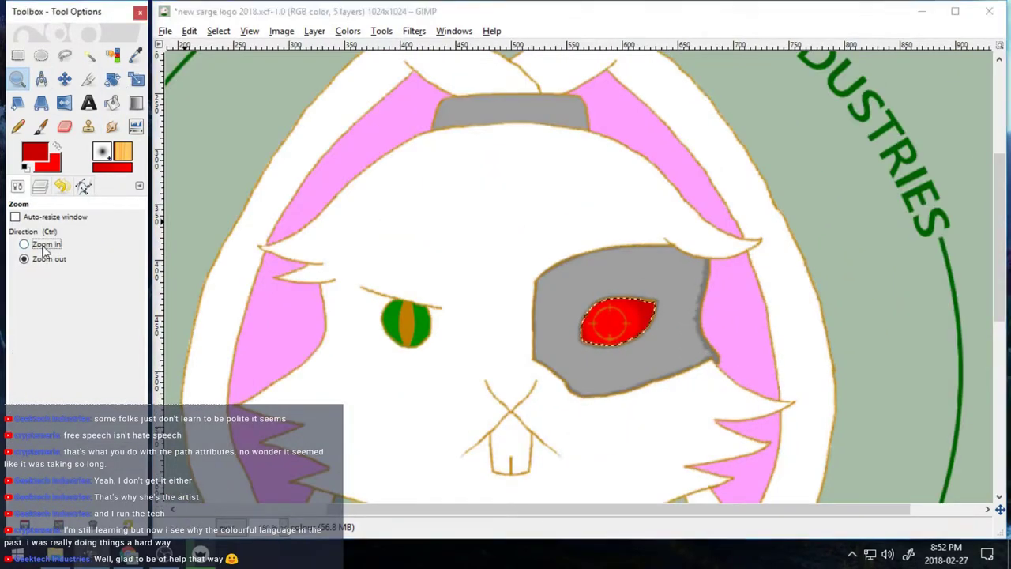
left_click_drag(526, 215, 676, 359)
key("s")
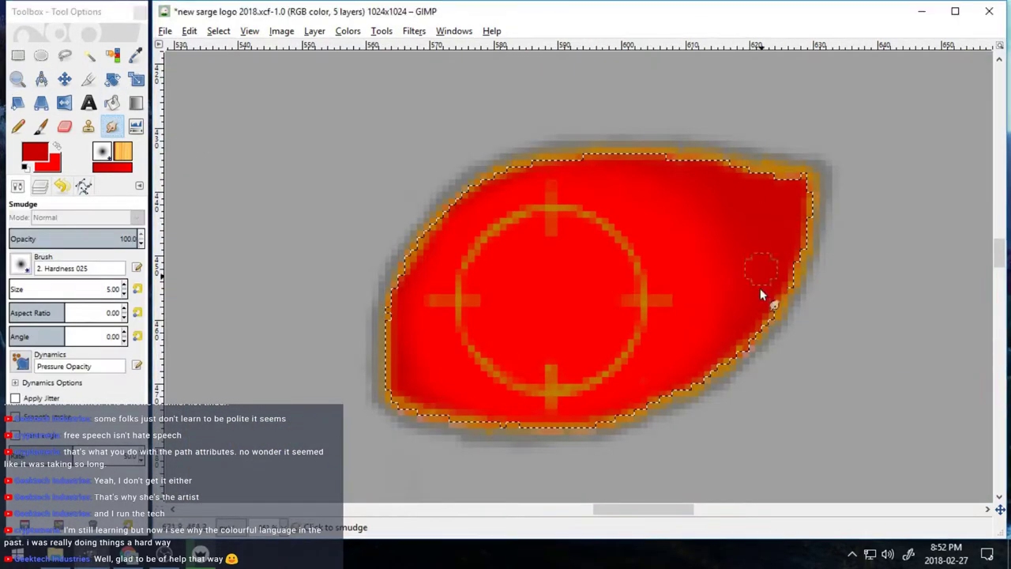
Step: Set the foreground color to orange ff9500 and activate the Paintbrush
left_click(35, 151)
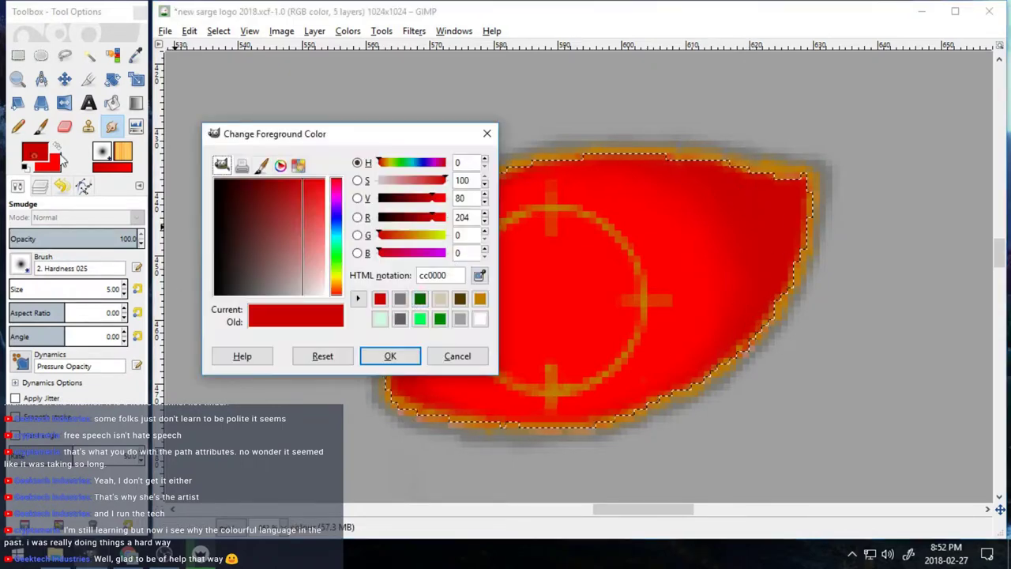
left_click_drag(338, 278, 339, 281)
left_click(447, 218)
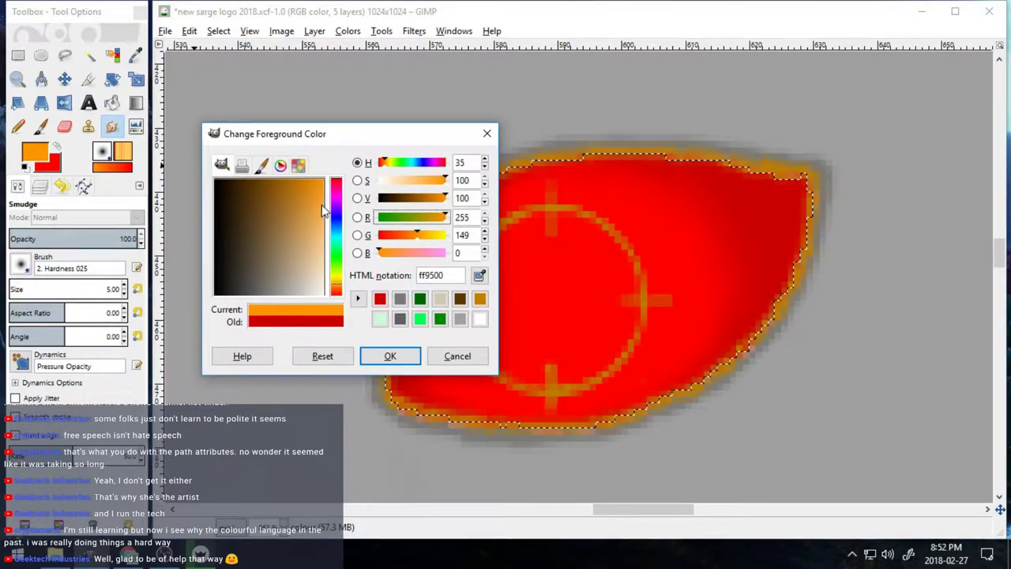
key("Return")
key("p")
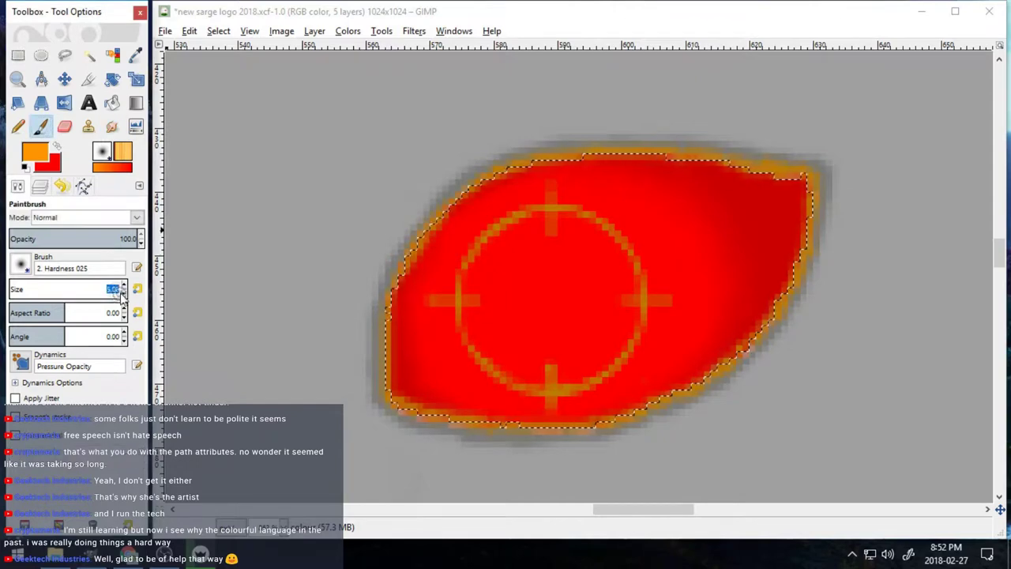
Step: Paint orange over the crosshair's circle and its four tick marks in the red eye with a size 3 brush
mouse_move(508, 220)
left_mouse_down()
mouse_move(551, 208)
mouse_move(520, 215)
mouse_move(456, 303)
left_mouse_up()
mouse_move(600, 375)
left_mouse_down()
mouse_move(632, 267)
mouse_move(550, 190)
mouse_move(550, 240)
left_mouse_up()
left_click_drag(432, 300, 496, 301)
left_click_drag(548, 351, 550, 422)
left_click_drag(616, 305, 680, 300)
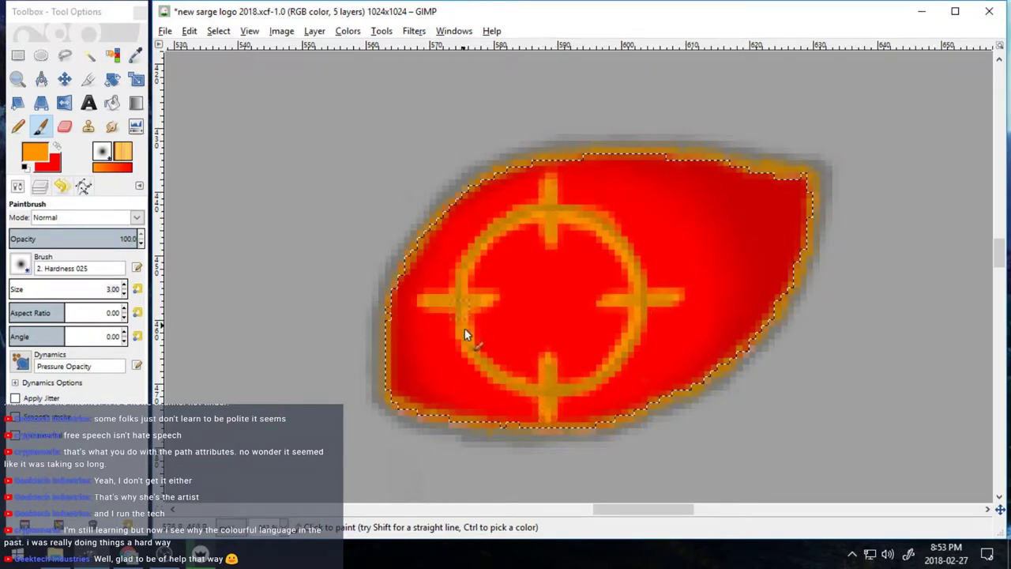
Step: Clear the selection around the red eye
left_click(17, 79)
left_click(42, 260)
left_click(185, 315)
left_click(185, 315)
left_click(185, 315)
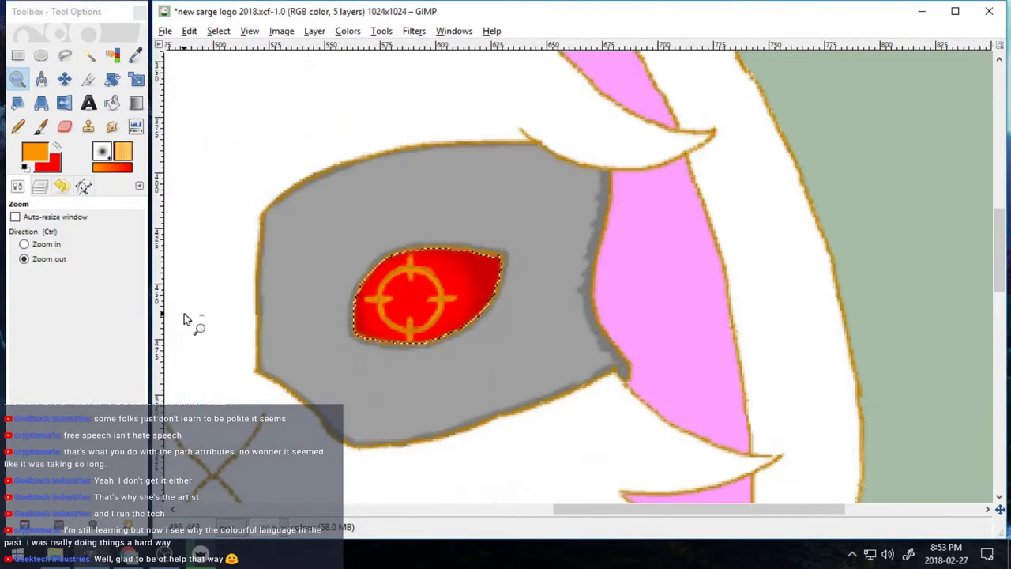
left_click(185, 315)
left_click(185, 315)
left_click(184, 316)
left_click(577, 466)
left_click(219, 32)
left_click(235, 67)
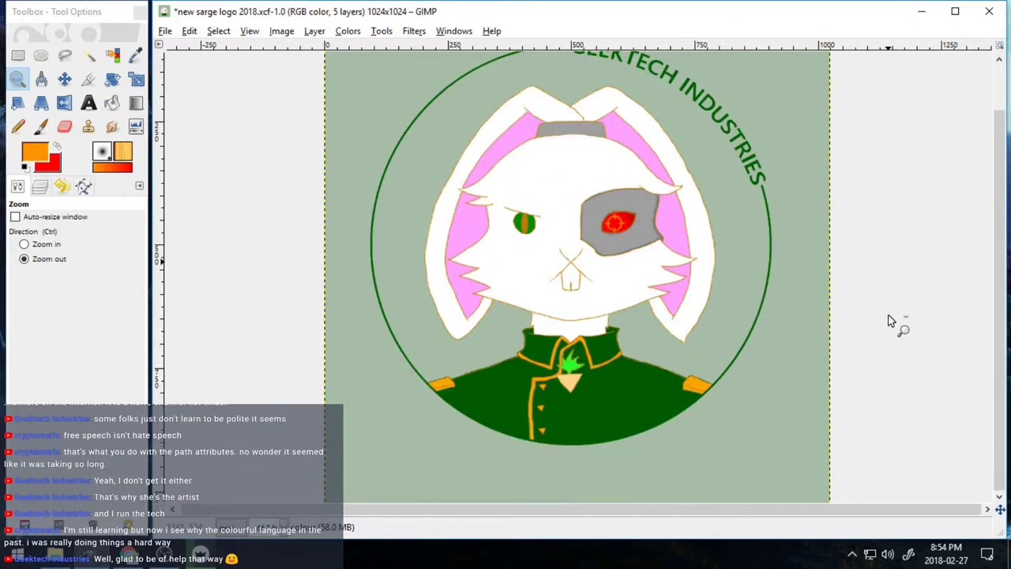
Step: Set the foreground color to the previously used dark grey for shading the grey band between the ears
left_click(44, 244)
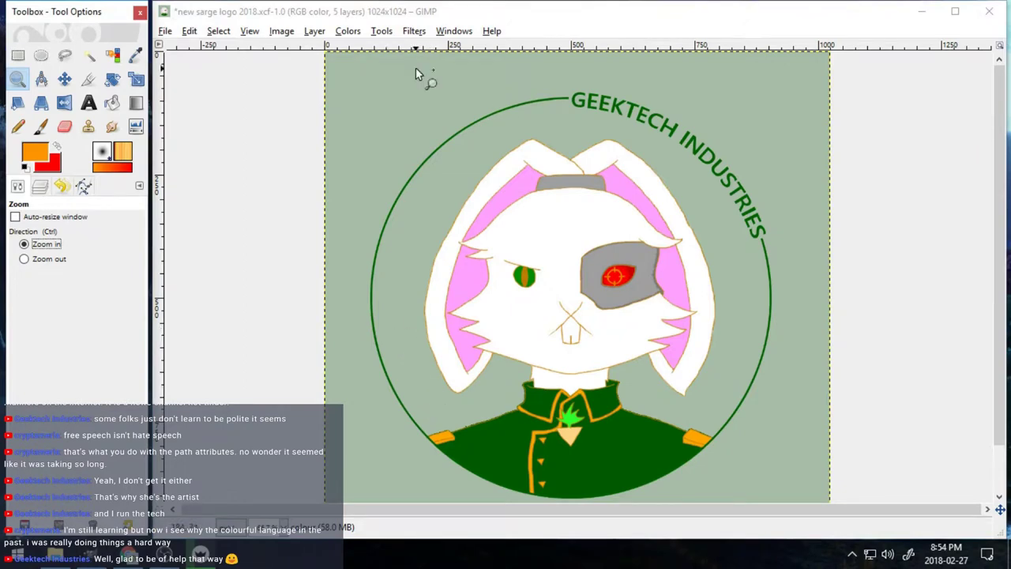
left_click(512, 161)
left_click(662, 227)
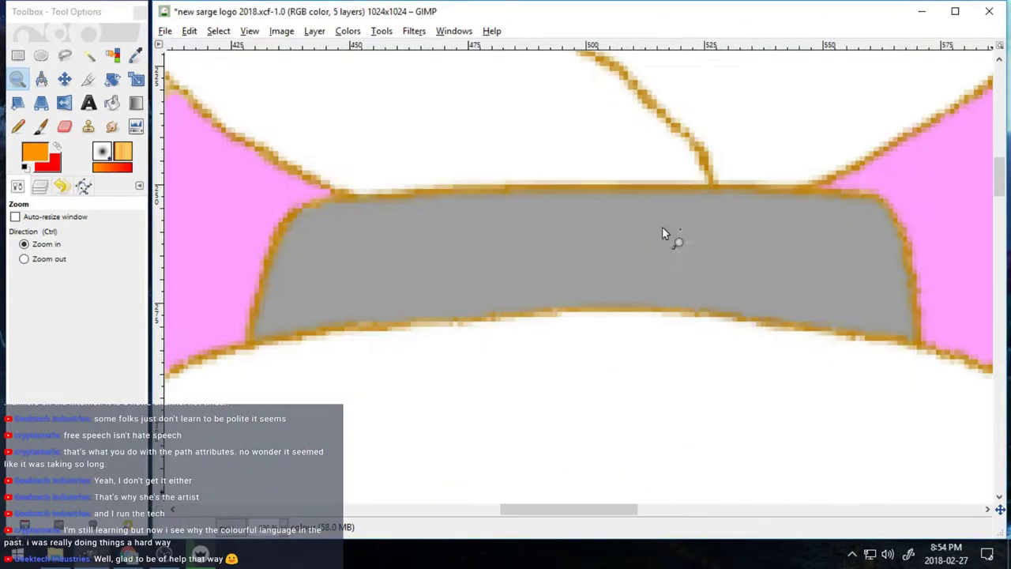
left_click(35, 151)
left_click(419, 298)
left_click(390, 356)
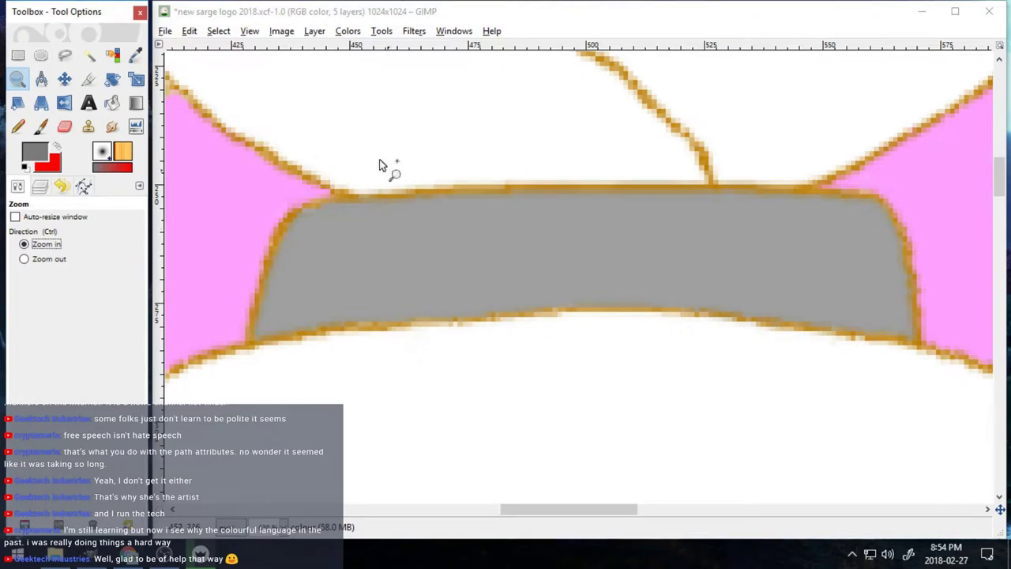
Step: Select the grey band between the ears with Fuzzy Select and grow the selection slightly over its outline
left_click(89, 56)
left_click(219, 32)
left_click(323, 18)
left_click(291, 289)
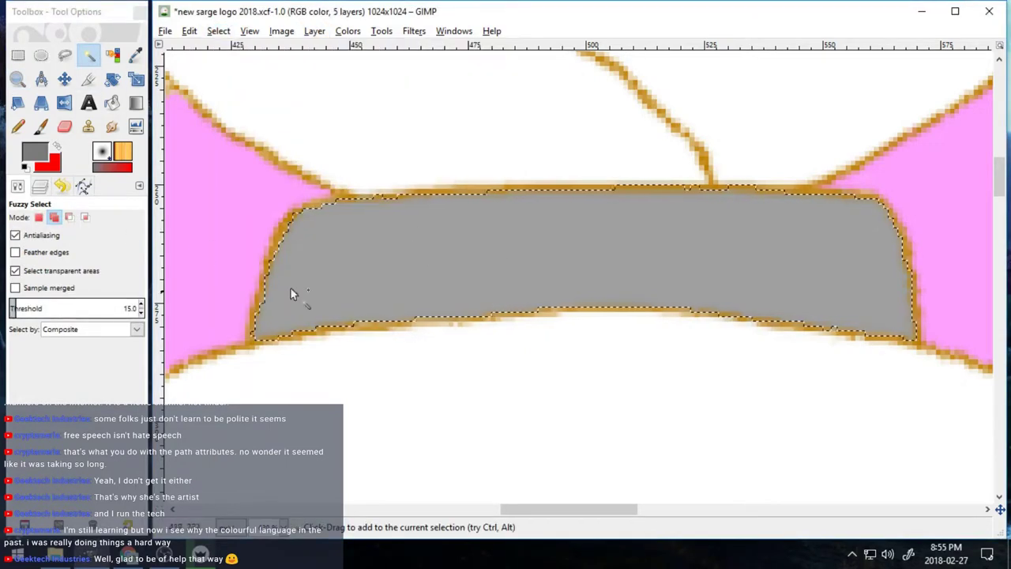
left_click(218, 31)
left_click(237, 221)
left_click(254, 276)
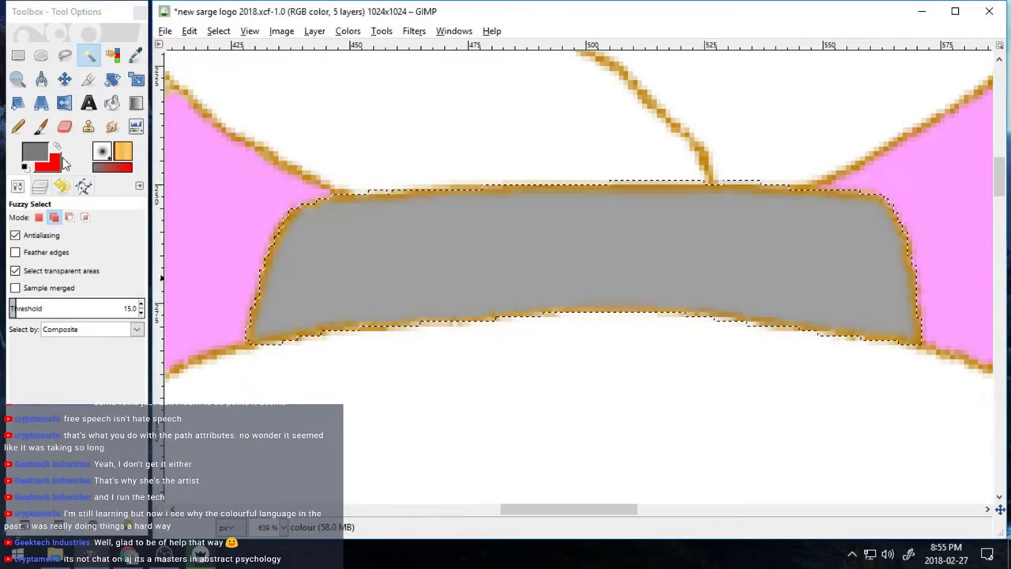
Step: Paint dark grey shading along the inside edges of the grey headband with the size 3 brush
key("p")
mouse_move(316, 196)
left_mouse_down()
mouse_move(287, 218)
mouse_move(256, 294)
mouse_move(299, 338)
mouse_move(452, 316)
mouse_move(651, 308)
mouse_move(909, 339)
left_mouse_up()
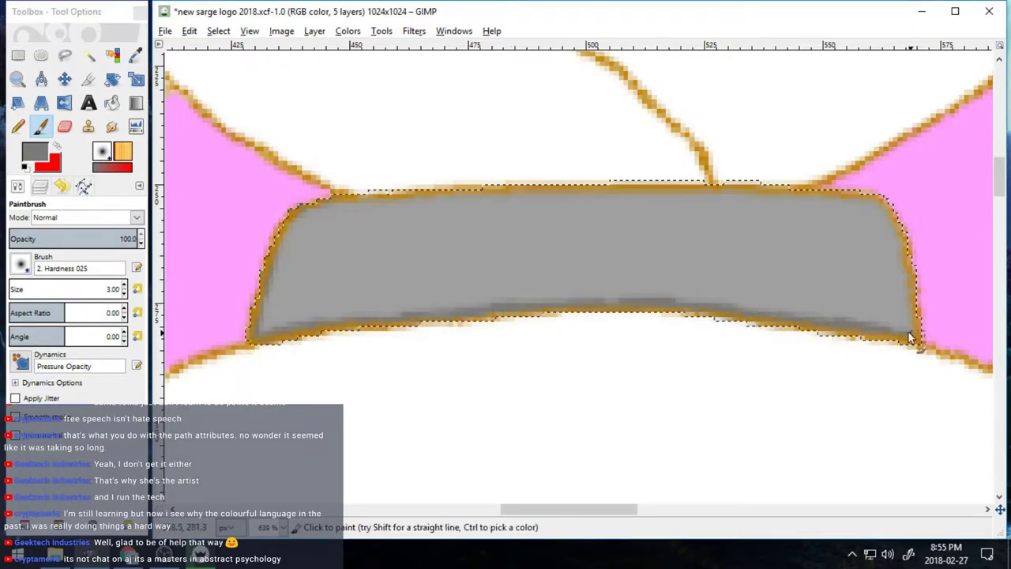
left_click_drag(341, 200, 860, 191)
mouse_move(784, 193)
left_mouse_down()
mouse_move(905, 236)
mouse_move(920, 315)
left_mouse_up()
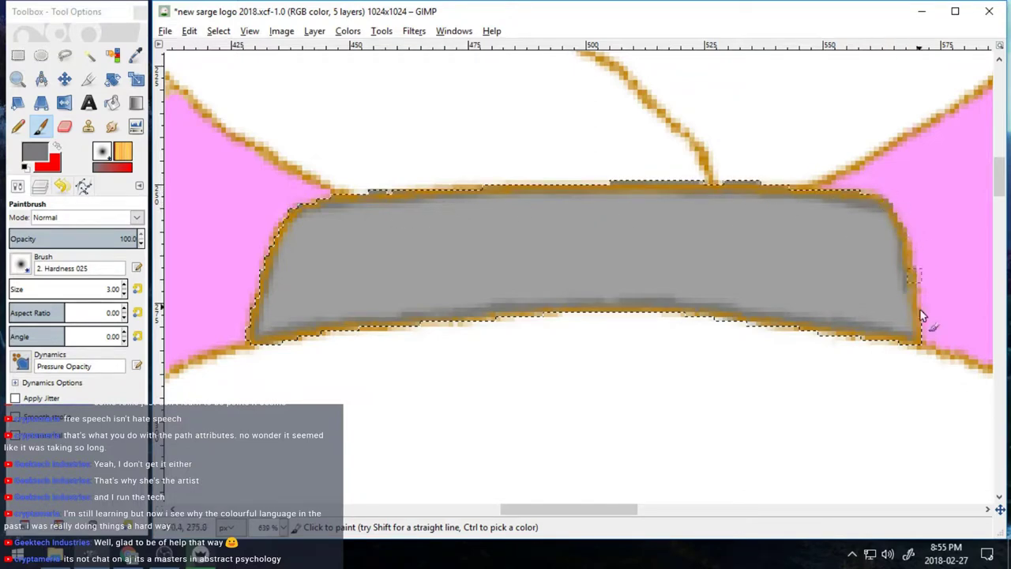
Step: Paint short dark grey hatching strokes at both ends of the headband
key("s")
mouse_move(872, 234)
left_mouse_down()
mouse_move(921, 280)
mouse_move(925, 334)
left_mouse_up()
left_click_drag(323, 241, 269, 320)
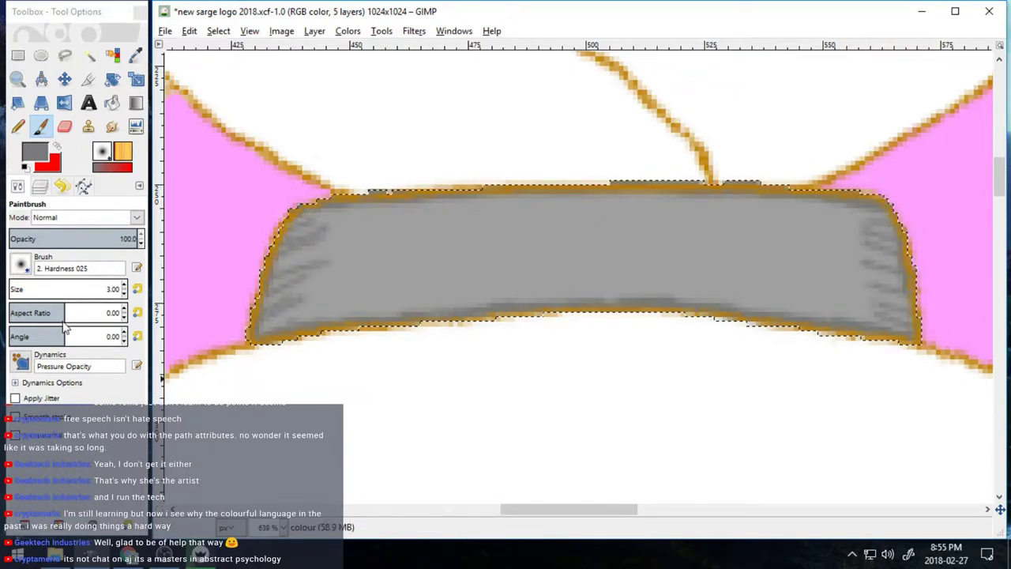
Step: Smudge the hatching at both ends of the headband into the lighter grey with a size 5 brush
left_click_drag(124, 285, 81, 323)
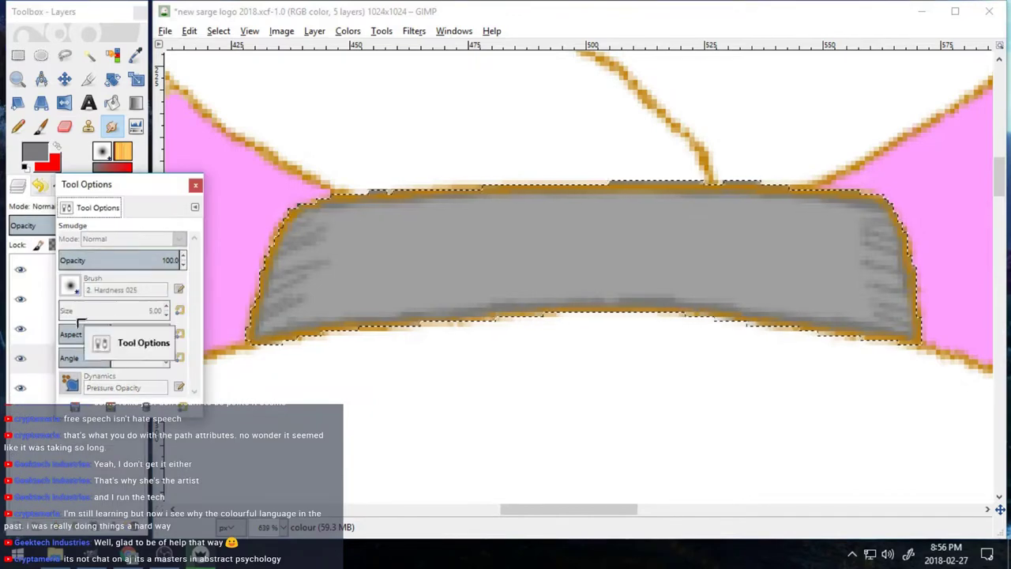
left_click(123, 285)
left_click(336, 226)
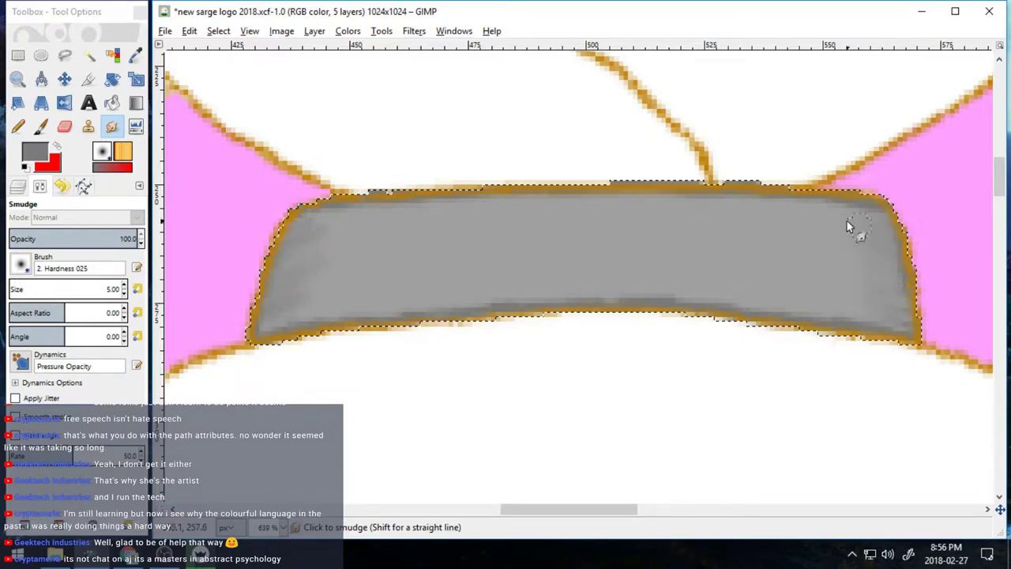
Step: Clear the selection around the grey headband
left_click(17, 79)
left_click(49, 260)
left_click(287, 347)
left_click(288, 347)
left_click(288, 346)
left_click(287, 347)
left_click(218, 30)
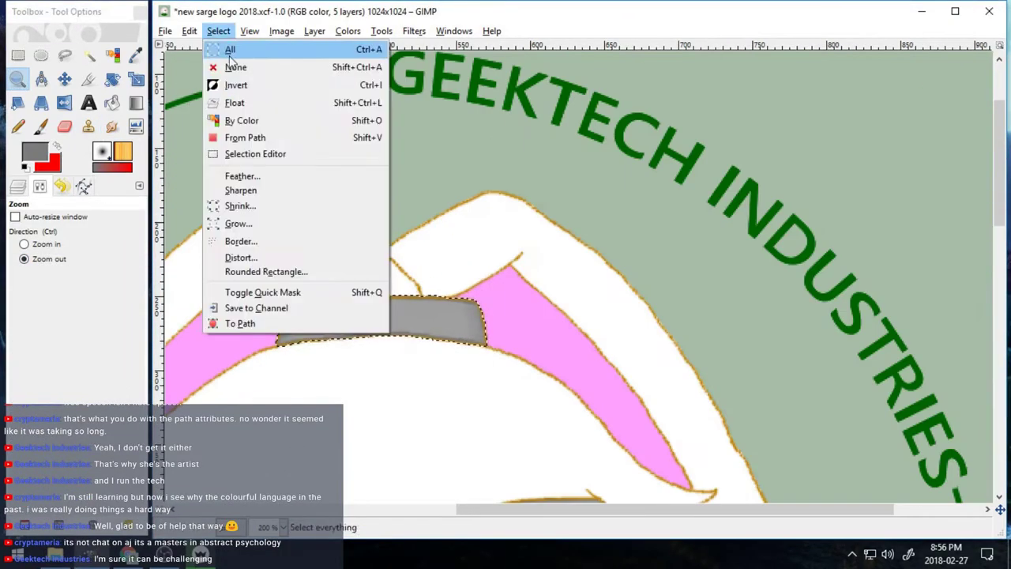
left_click(232, 67)
Step: Sample the dark red from the red eye's shaded corner and paint more dark red shading there with the size 3 brush
left_click(346, 387)
scroll(403, 409, "down", 4)
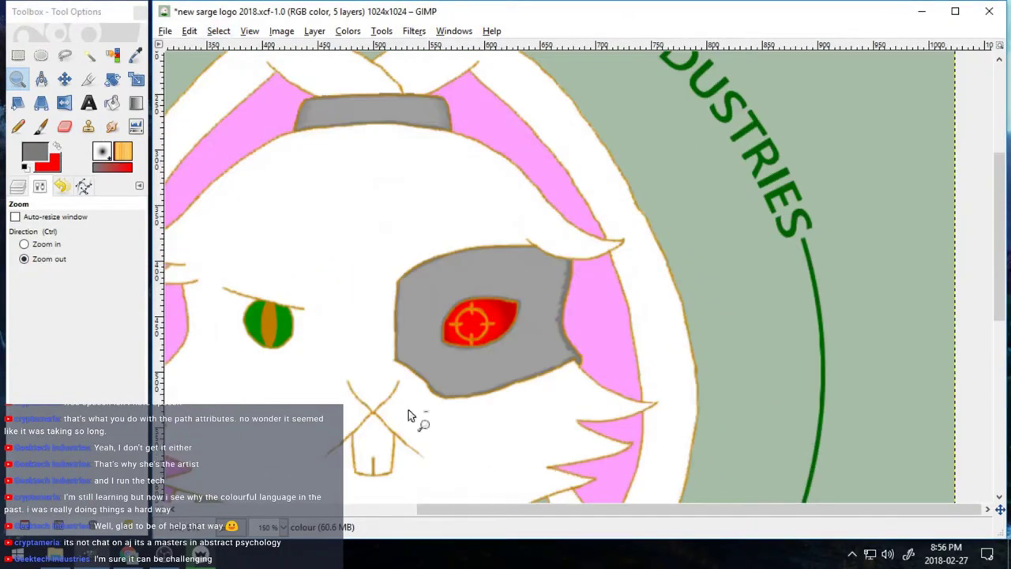
left_click(46, 245)
left_click(480, 336)
left_click(481, 337)
left_click(480, 337)
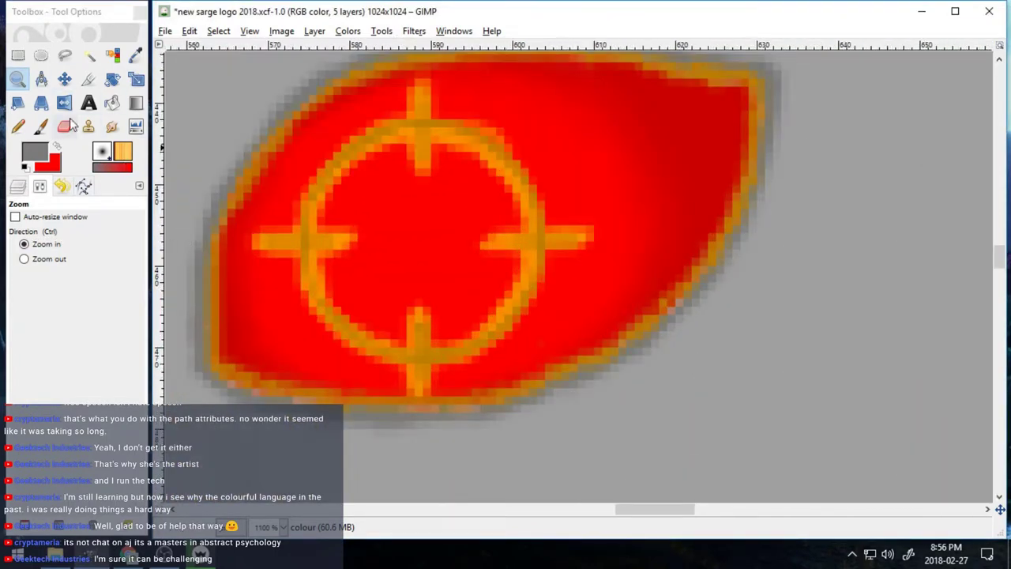
left_click(68, 127)
left_click(135, 55)
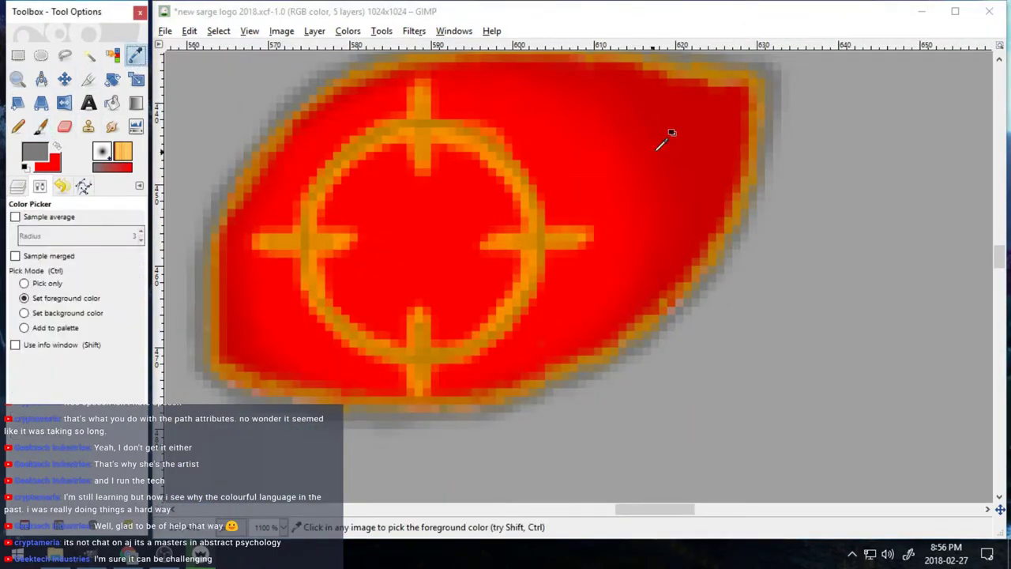
left_click(661, 146)
key("p")
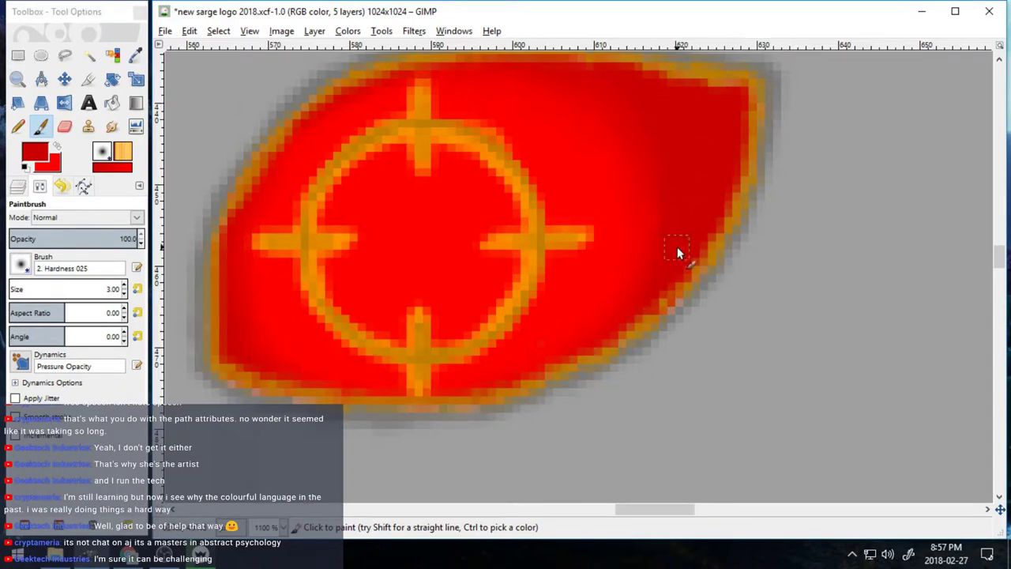
Step: Build up dark red shading around the inside edges of the red eye, alternating size 3 painting and smudging
key("s")
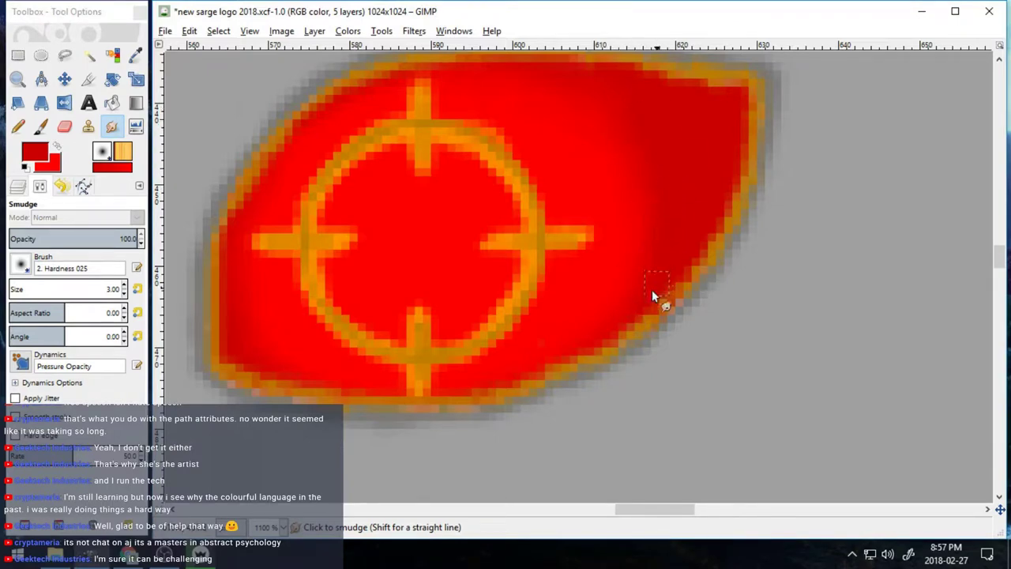
key("p")
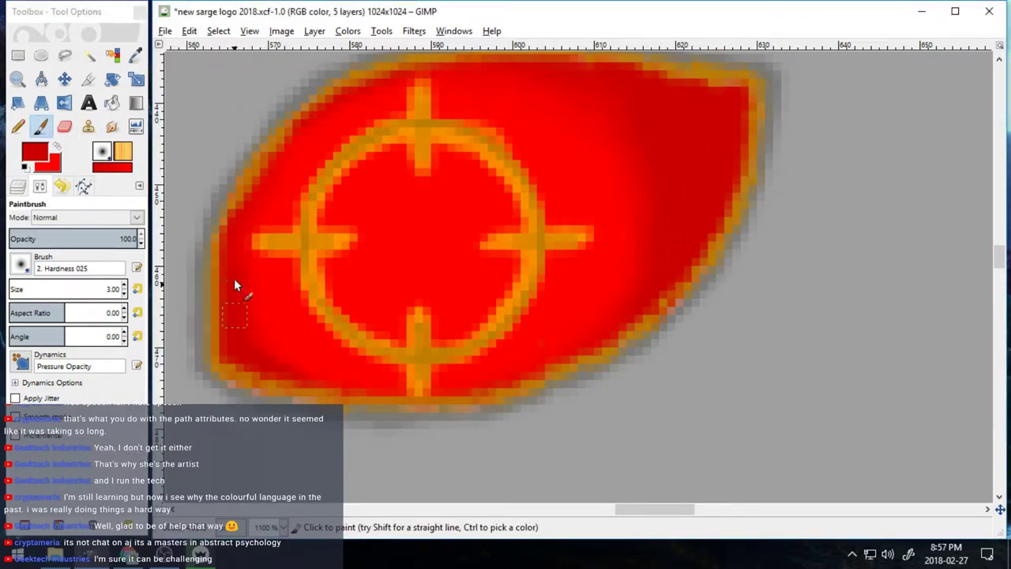
key("s")
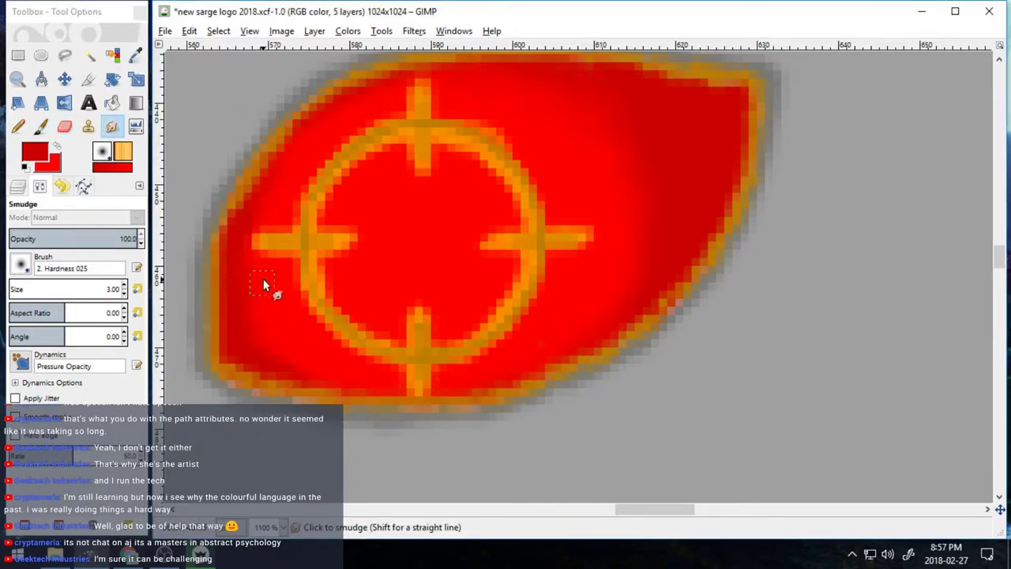
key("p")
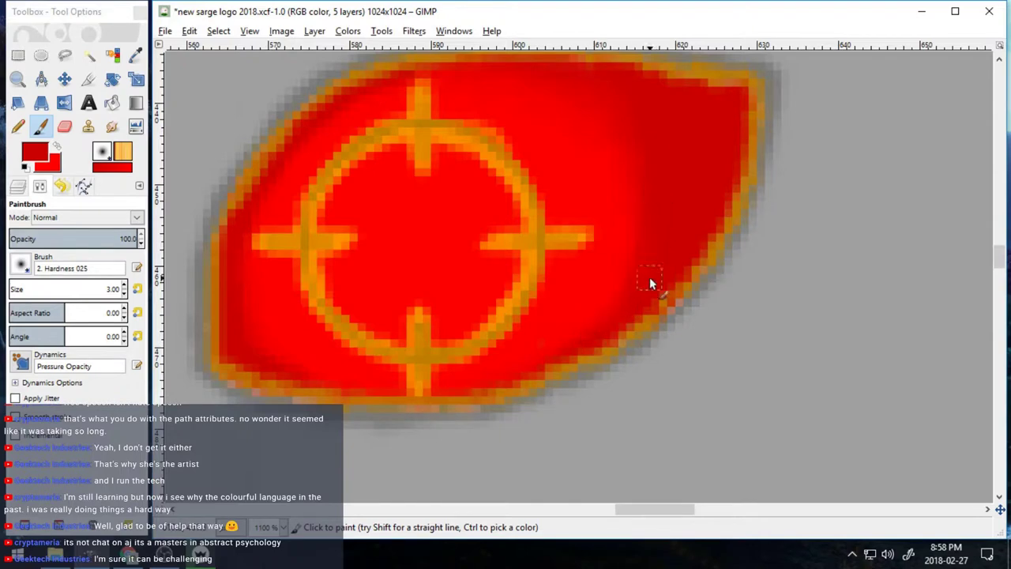
key("s")
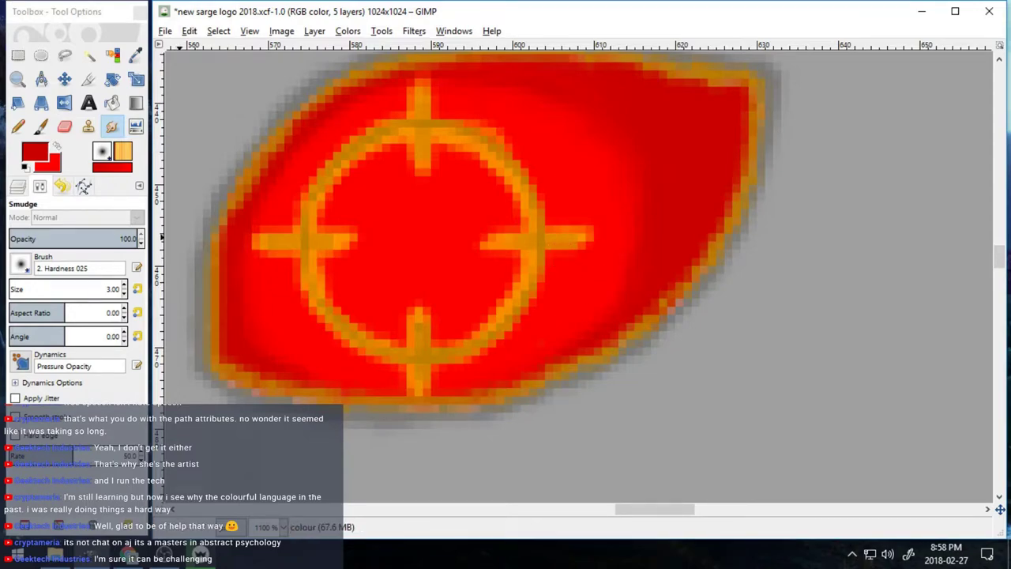
Step: Sample the pink of the rabbit's inner ear as the foreground colour
key("z")
scroll(520, 320, "down", 7)
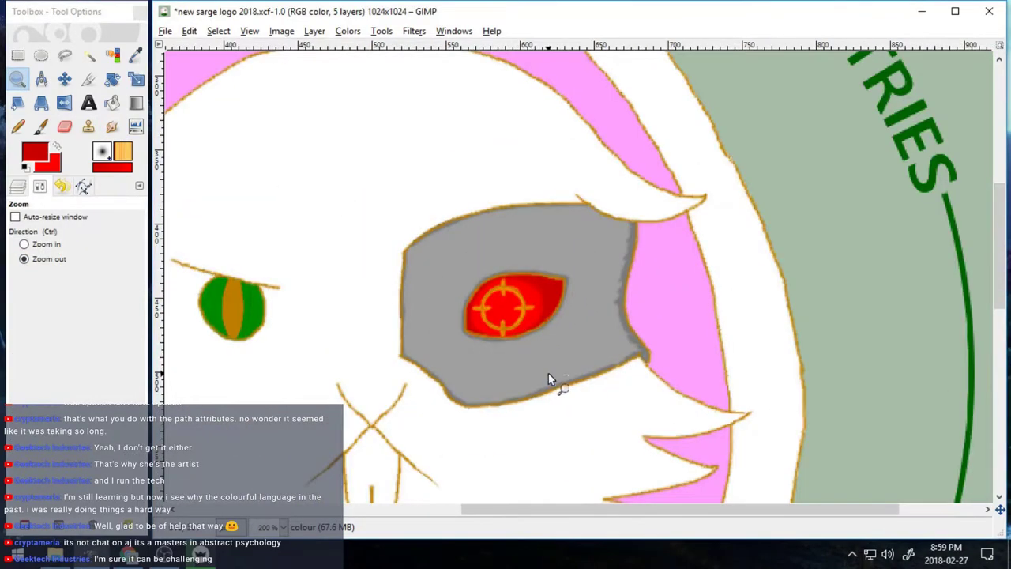
scroll(609, 372, "down", 5)
scroll(608, 372, "up", 4)
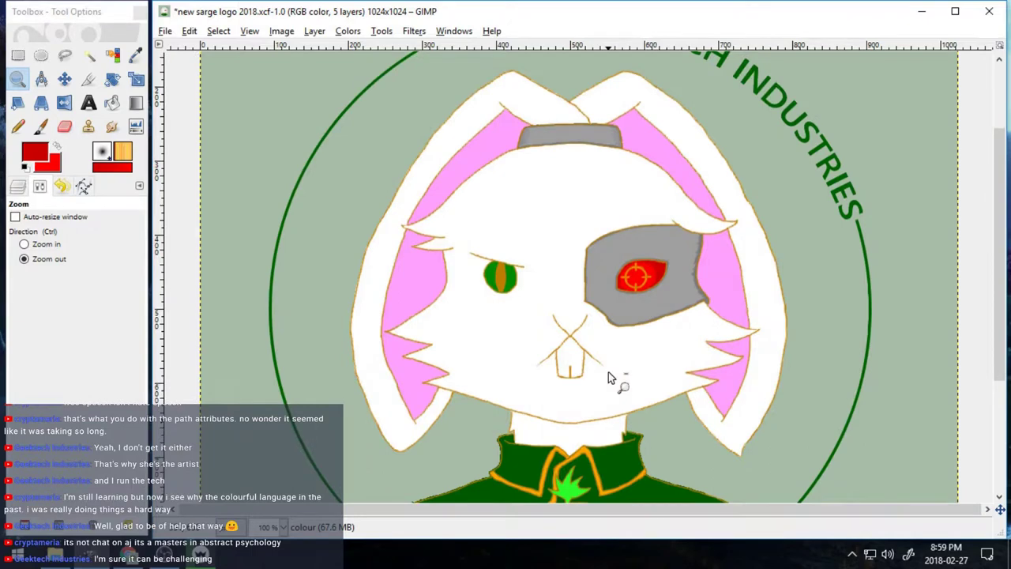
scroll(605, 405, "up", 2)
left_click_drag(519, 185, 628, 285)
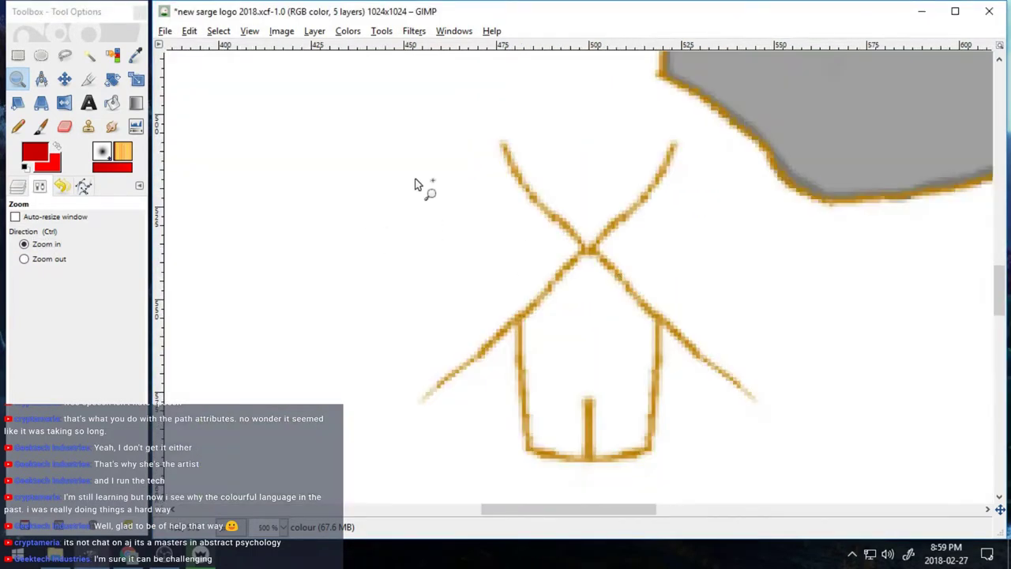
left_click_drag(585, 509, 721, 472)
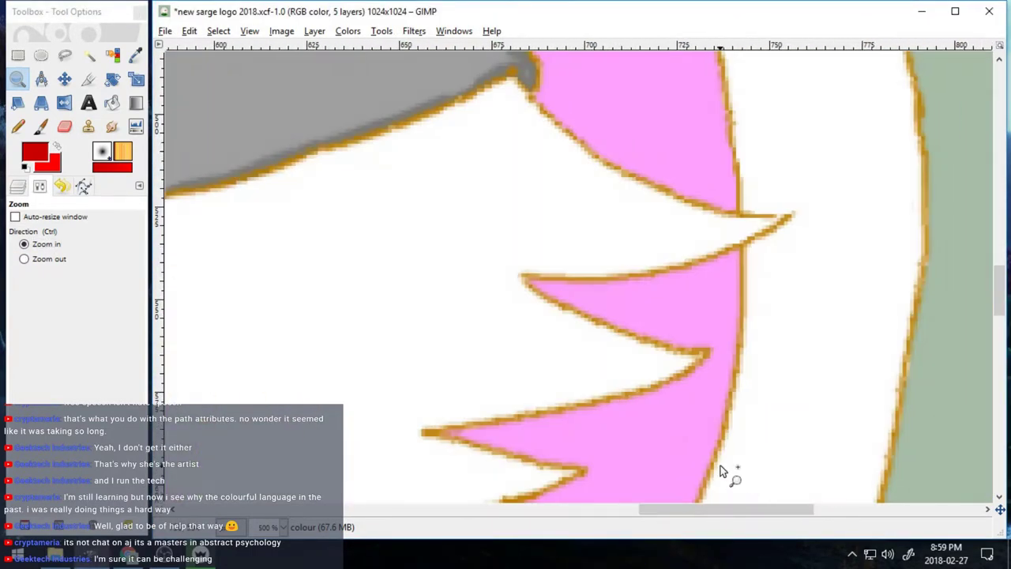
key("o")
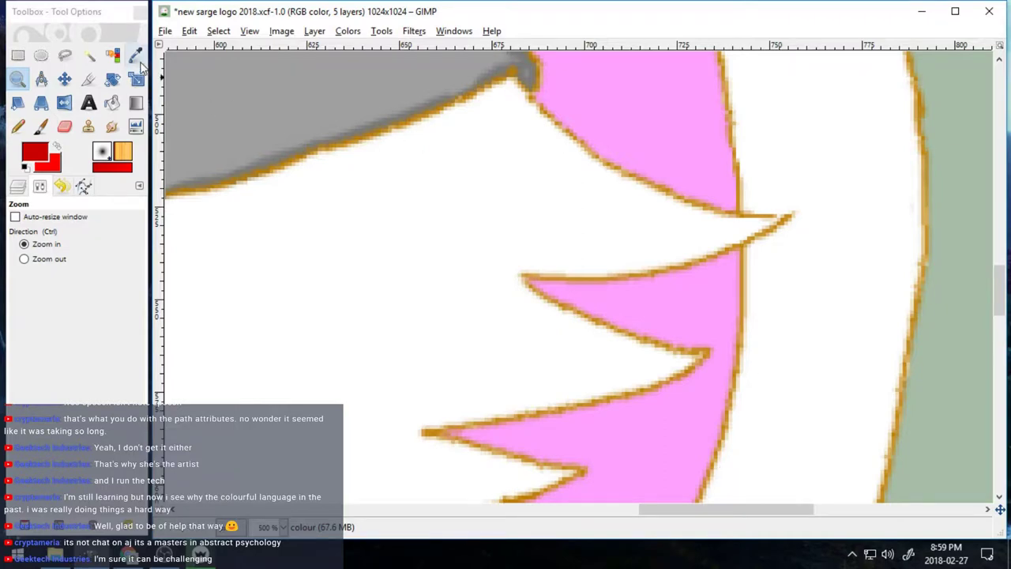
left_click(634, 118)
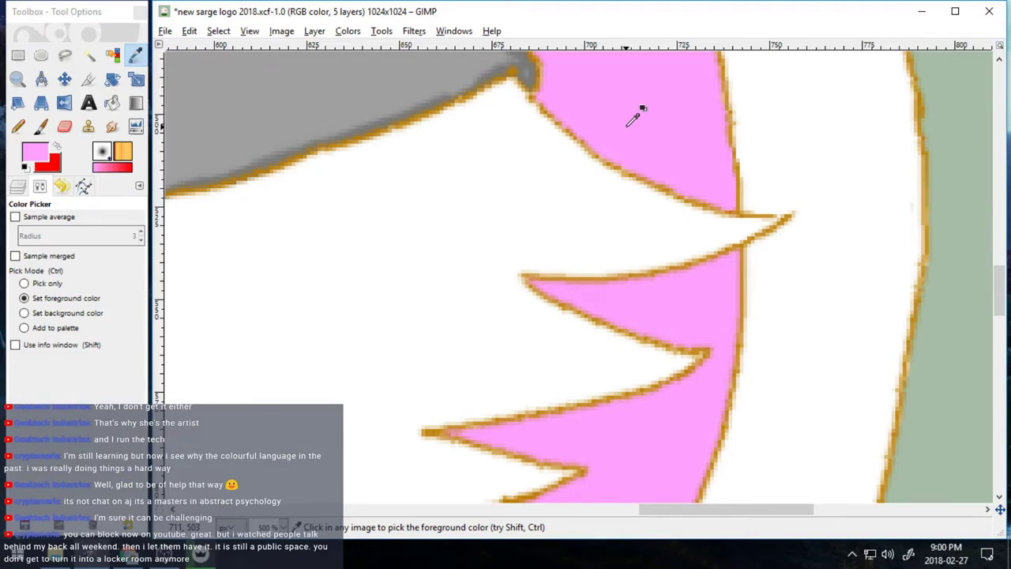
Step: Paint pink strokes on the colour layer along the inside of both upper lines of the V-shaped nose
left_click_drag(682, 510, 523, 509)
key("p")
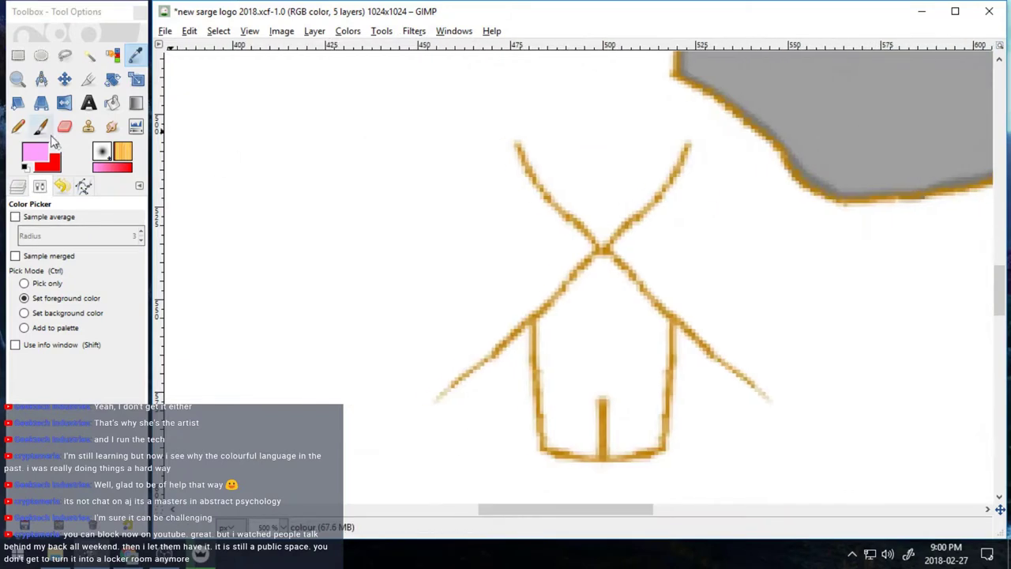
left_click_drag(529, 143, 585, 223)
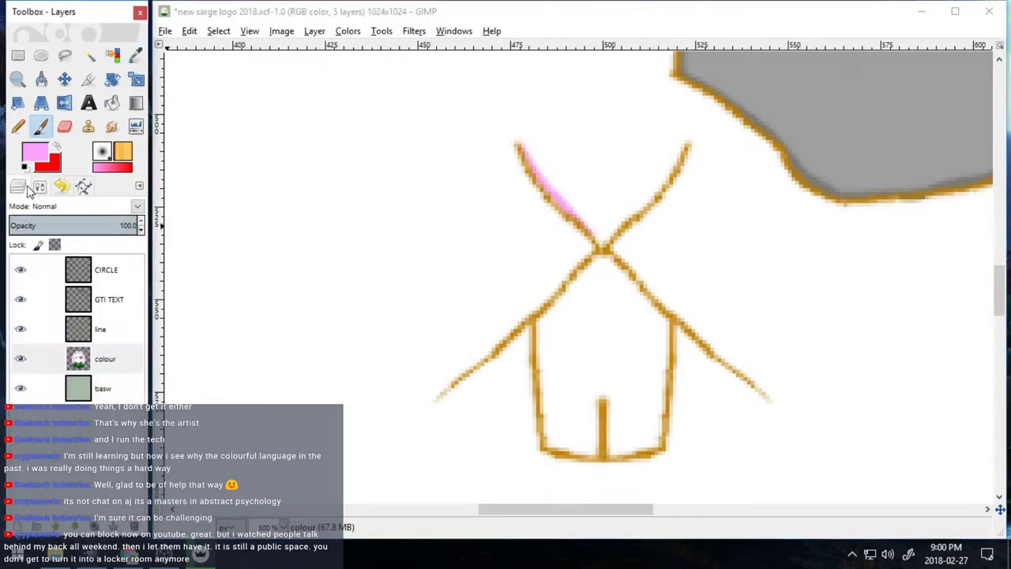
key("ctrl+l")
mouse_move(685, 147)
left_mouse_down()
mouse_move(644, 200)
mouse_move(686, 149)
left_mouse_up()
mouse_move(524, 147)
left_mouse_down()
mouse_move(574, 208)
mouse_move(527, 158)
left_mouse_up()
left_click_drag(686, 158, 644, 192)
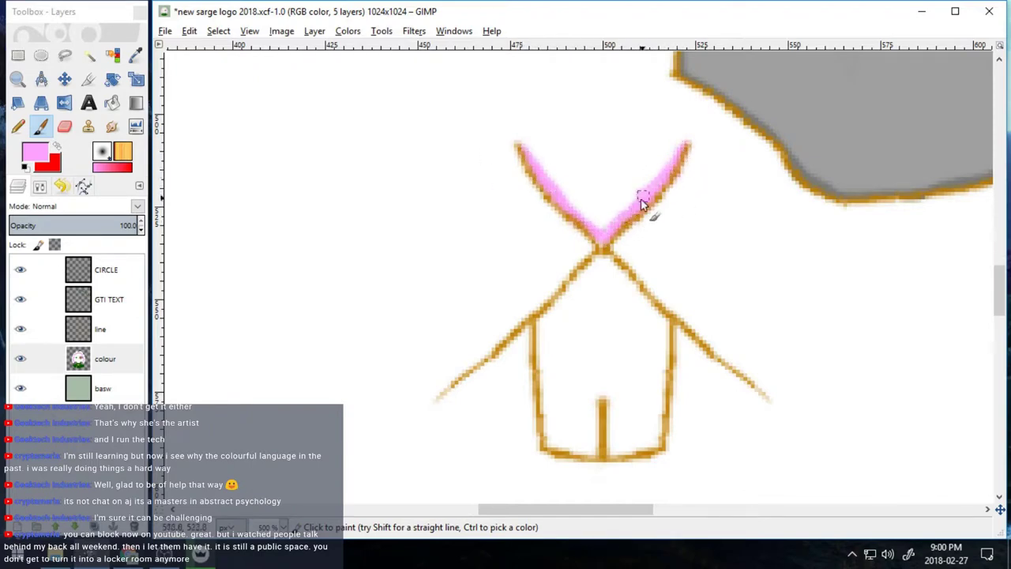
Step: Set the colours to white foreground and black background, and smudge the pink nose strokes softly into the white
key("d")
key("x")
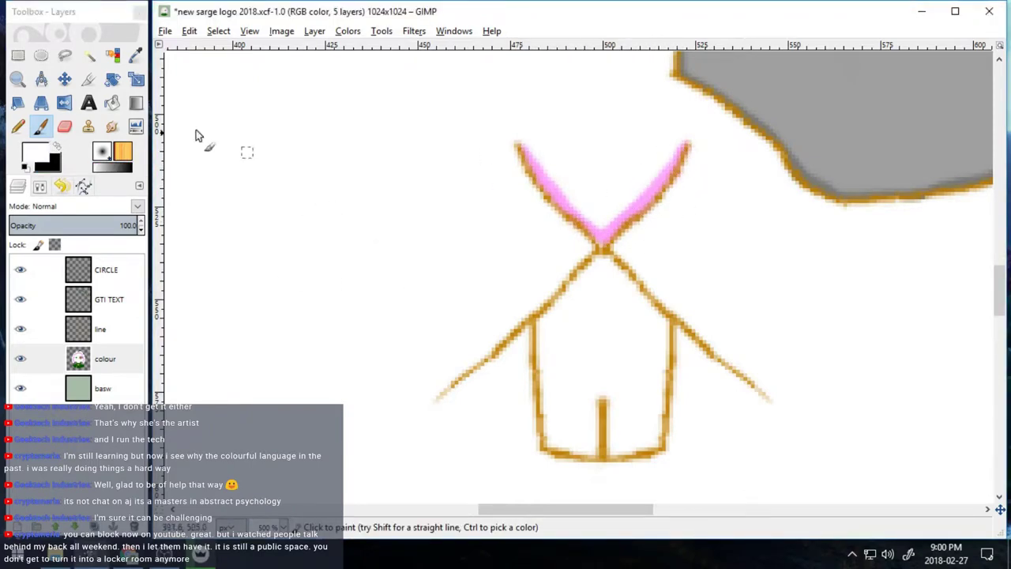
left_click(111, 126)
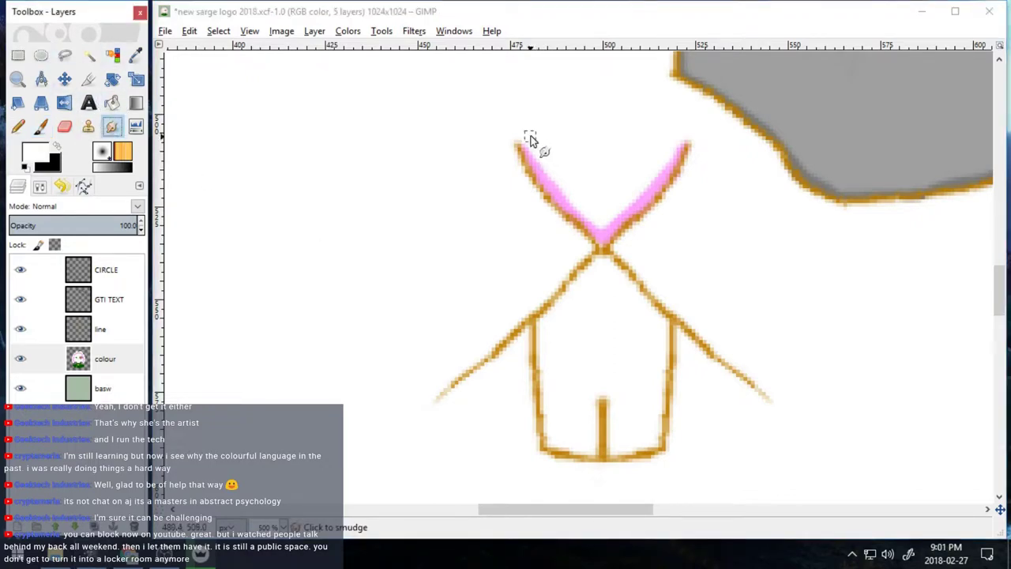
left_click_drag(530, 133, 583, 215)
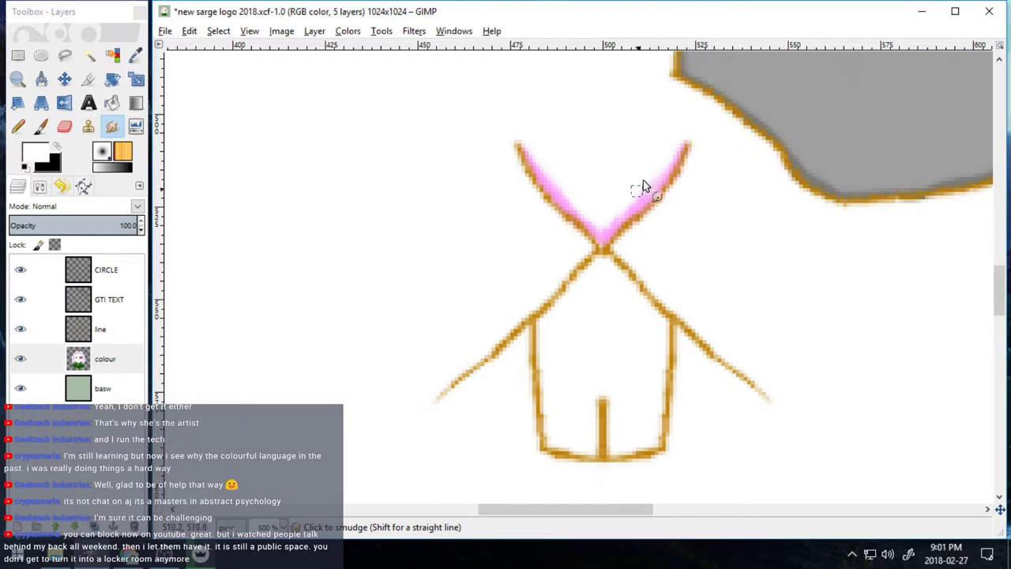
left_click_drag(634, 187, 614, 224)
left_click_drag(553, 177, 564, 201)
Step: Choose a light grey in place of black and paint thin shading beneath both diagonal mouth lines
left_click_drag(996, 312, 996, 318)
left_click(59, 147)
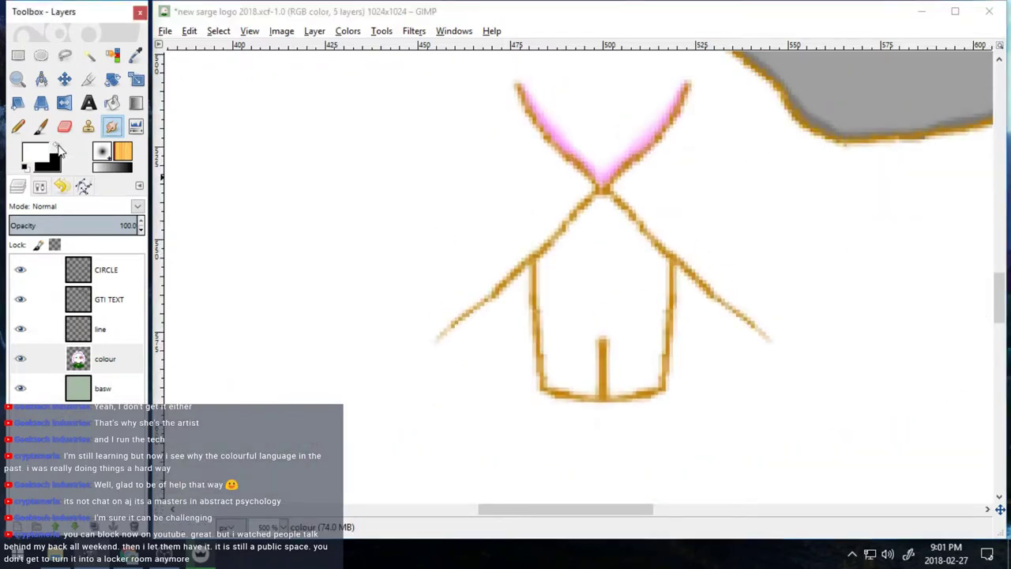
left_click(36, 153)
mouse_move(380, 196)
left_mouse_down()
mouse_move(451, 198)
mouse_move(440, 198)
left_mouse_up()
left_click(389, 357)
key("p")
mouse_move(598, 194)
left_mouse_down()
mouse_move(497, 301)
mouse_move(440, 338)
mouse_move(608, 202)
mouse_move(679, 275)
mouse_move(768, 339)
left_mouse_up()
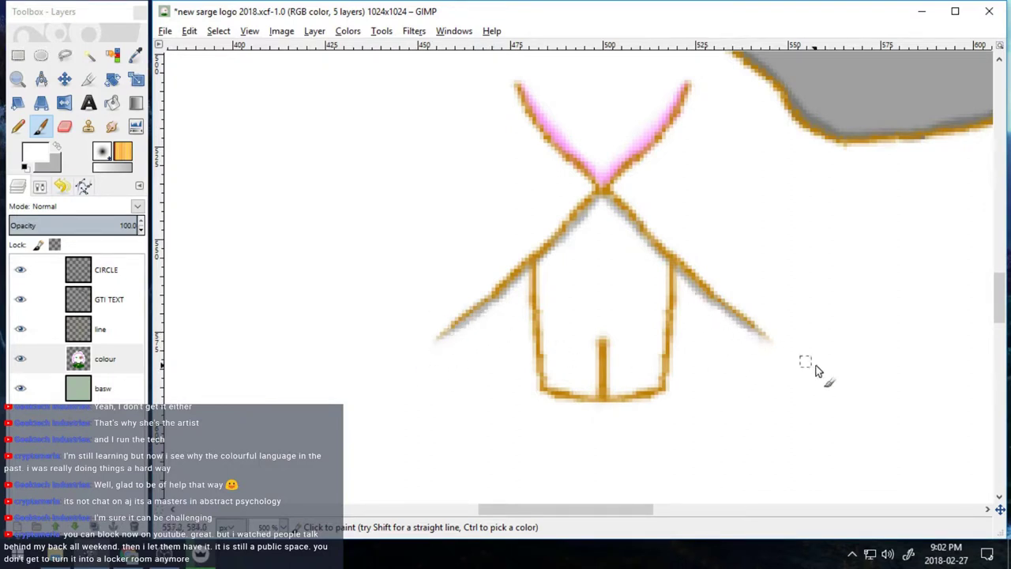
Step: Paint light grey shading along the outer sides and lower edge of the rabbit's front teeth
left_click(57, 146)
mouse_move(530, 267)
left_mouse_down()
mouse_move(541, 370)
mouse_move(534, 354)
mouse_move(558, 407)
left_mouse_up()
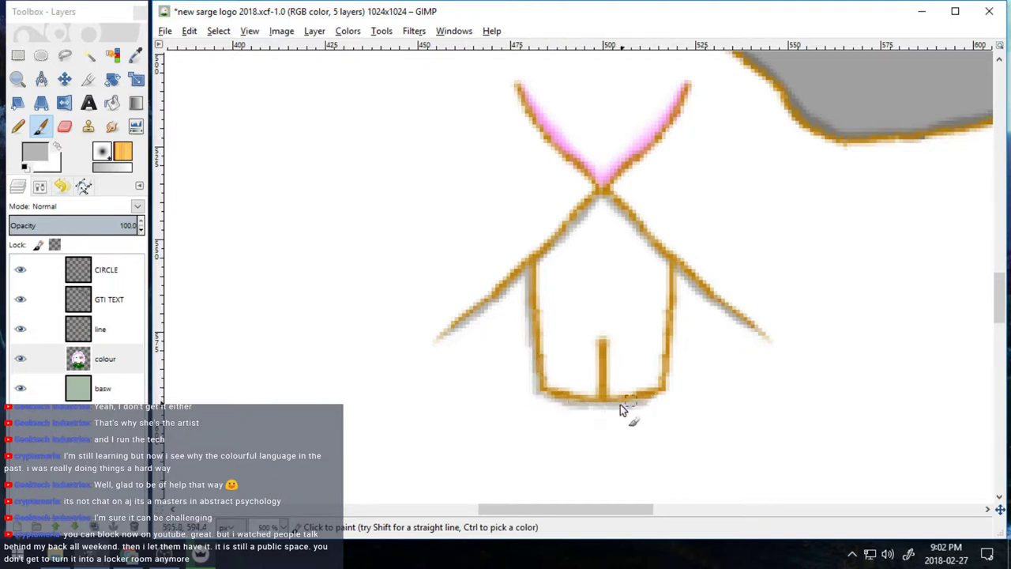
left_click_drag(620, 405, 660, 391)
left_click_drag(679, 278, 673, 375)
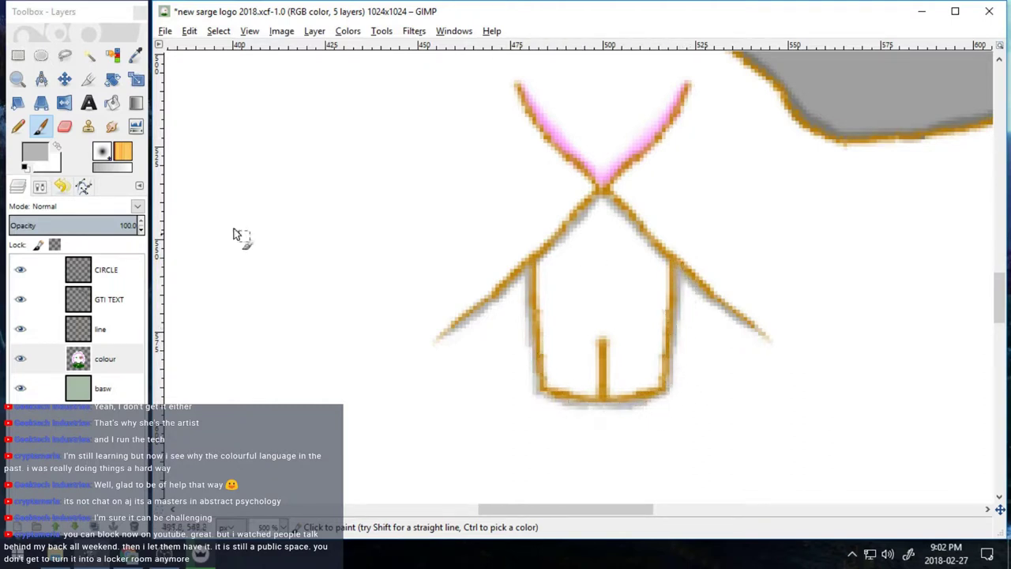
Step: Paint white over the outer edges of the grey shading around the teeth to thin it
key("x")
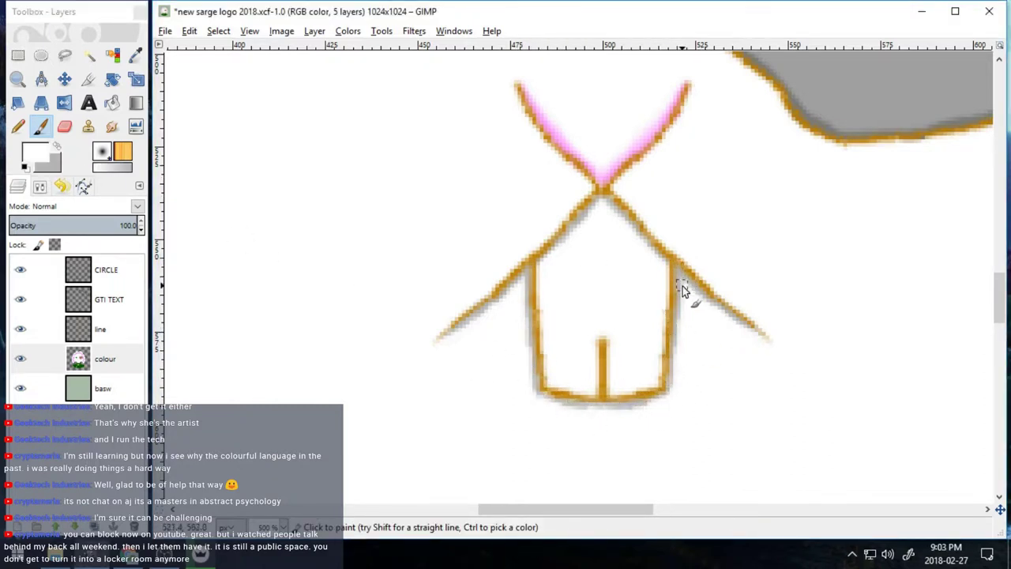
left_click_drag(683, 291, 686, 339)
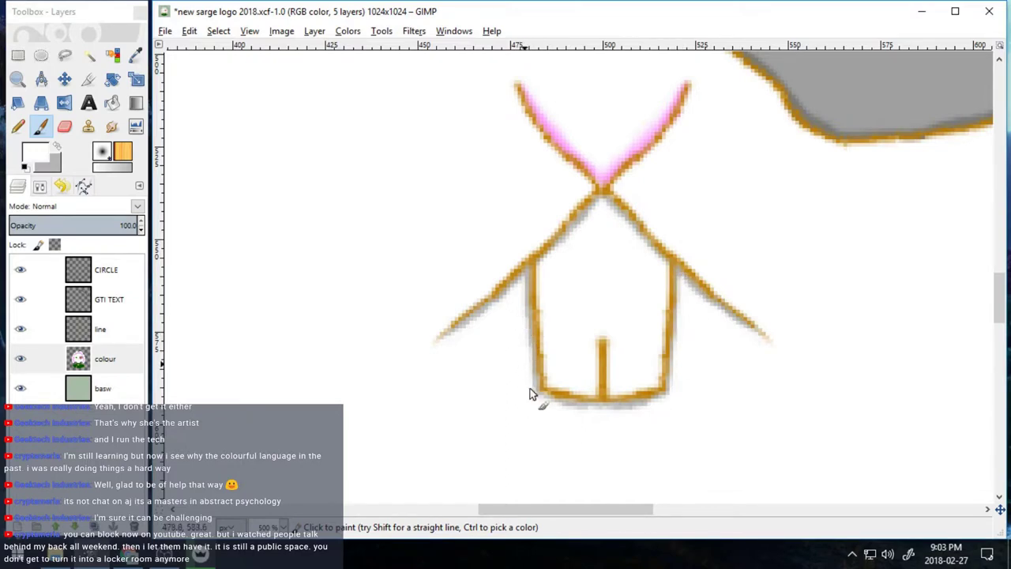
left_click_drag(531, 394, 688, 401)
Step: Select the rabbit's white fur with Fuzzy Select and paint light grey shading around the fold line of the left ear
scroll(859, 327, "up", 20)
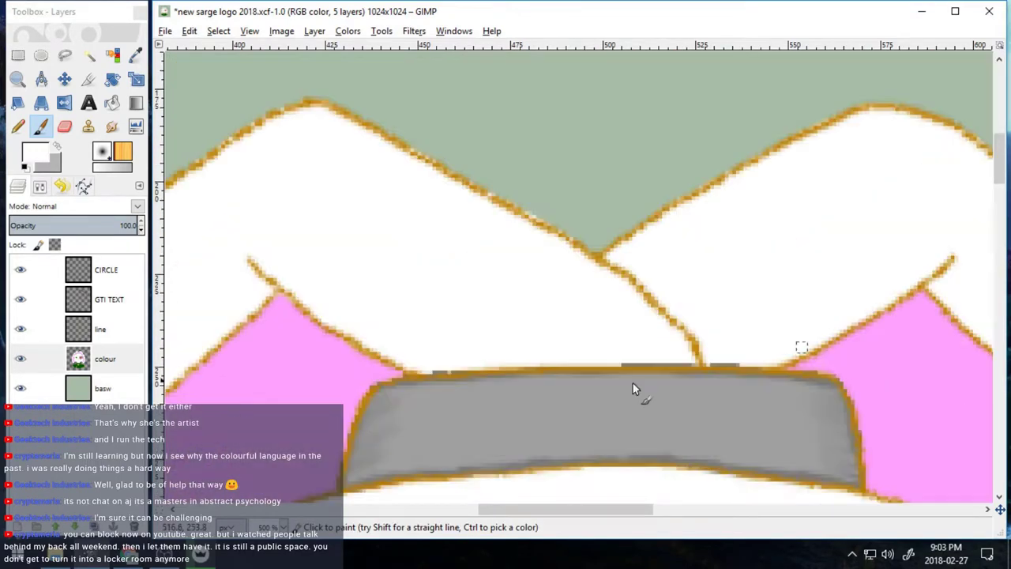
left_click_drag(591, 509, 516, 509)
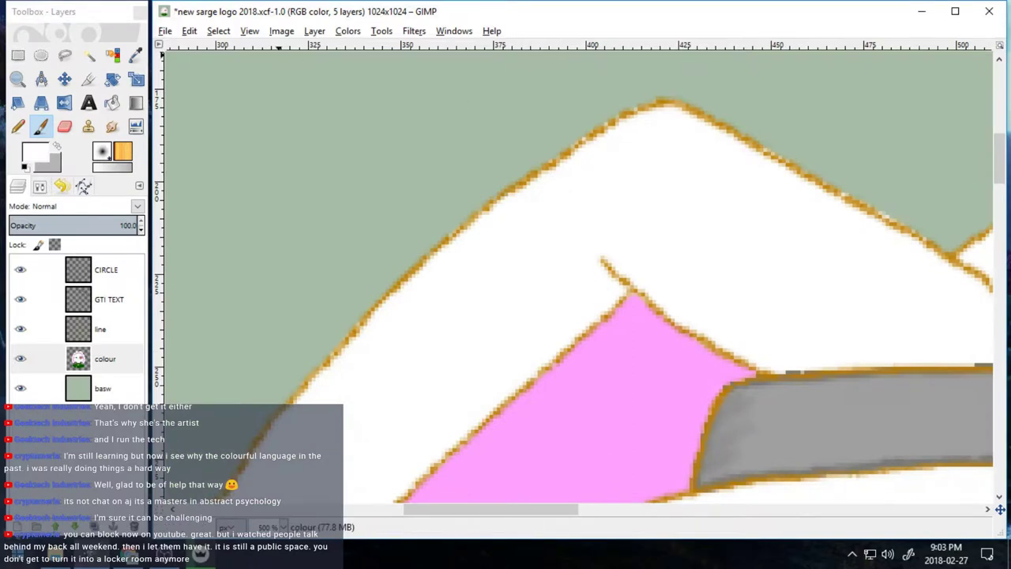
left_click(88, 55)
left_click(598, 154)
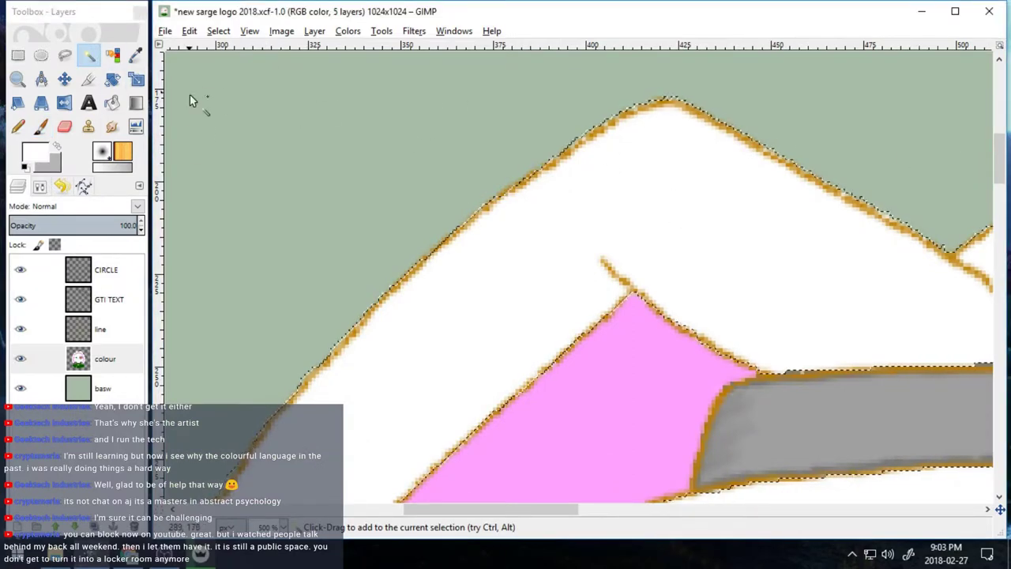
key("p")
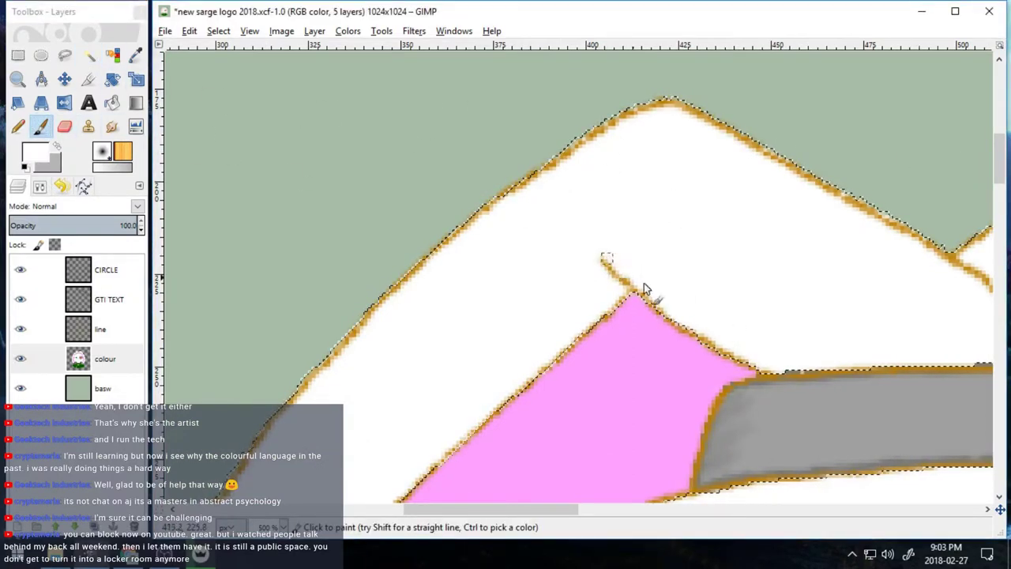
key("x")
mouse_move(636, 294)
left_mouse_down()
mouse_move(733, 358)
mouse_move(606, 274)
mouse_move(610, 304)
left_mouse_up()
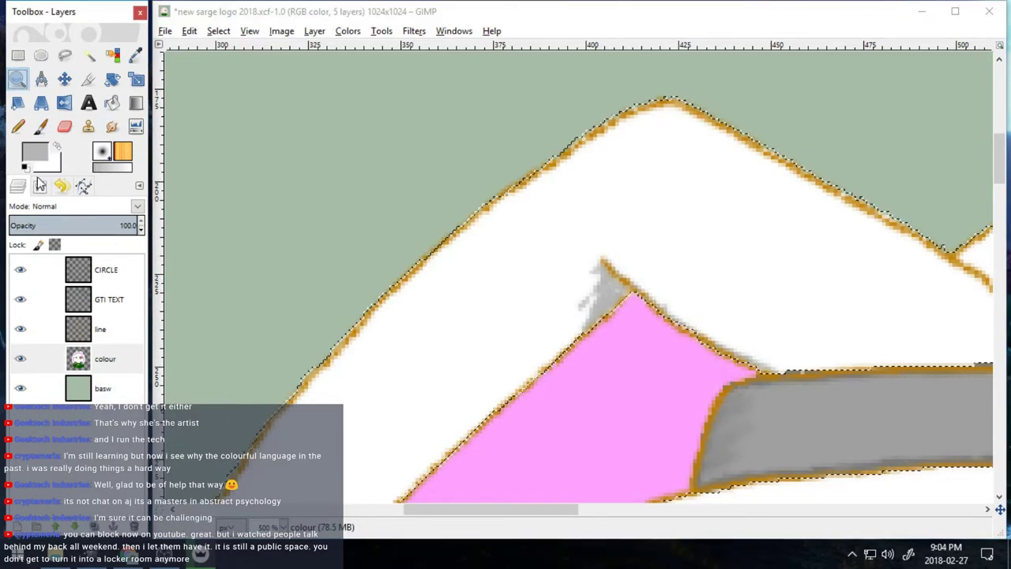
left_click(17, 79)
left_click(305, 263, "ctrl")
left_click(323, 263, "ctrl")
left_click(215, 33)
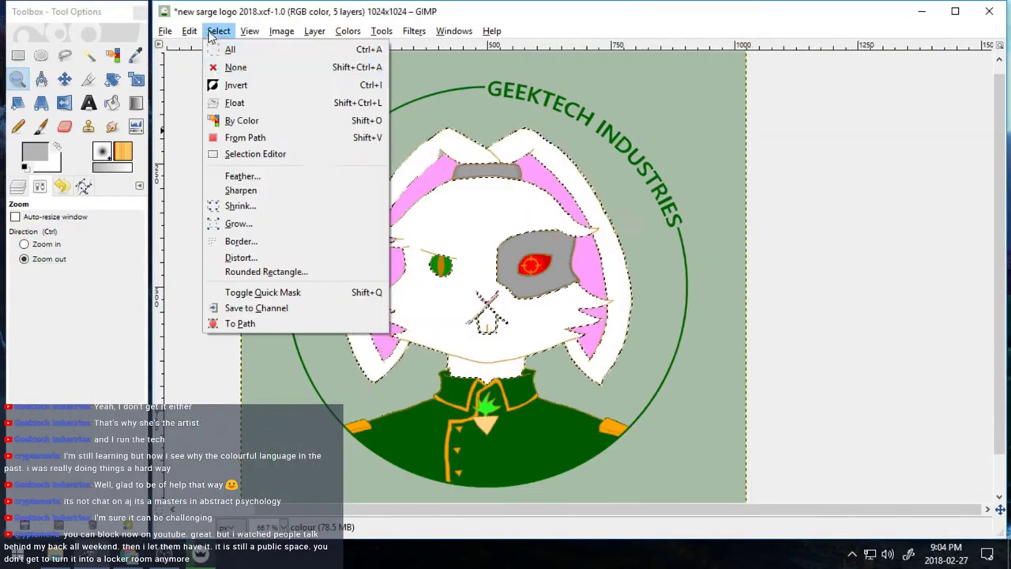
left_click(233, 68)
key("ctrl+z")
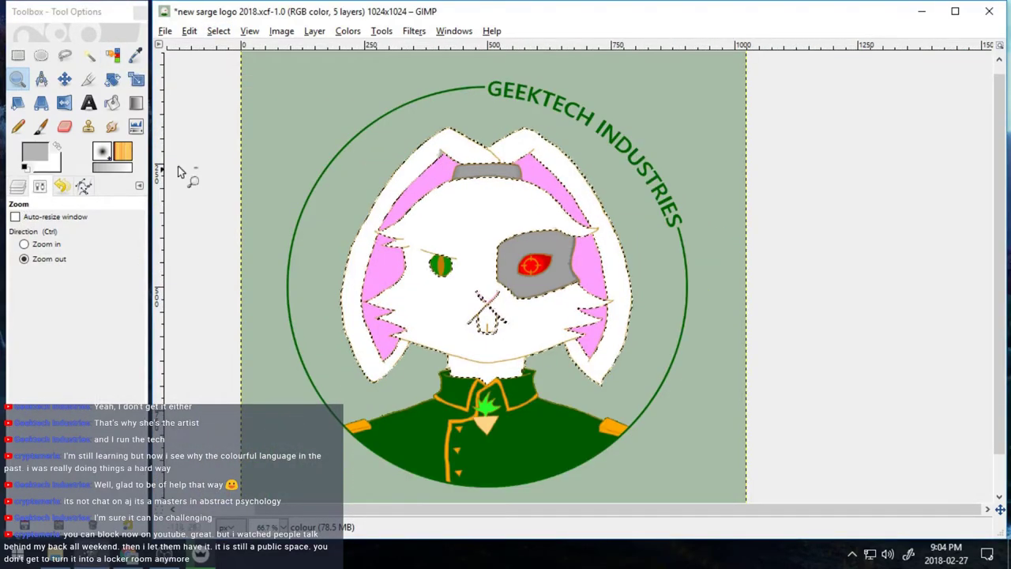
Step: Add a new transparent layer named CHAT above the colour layer
left_click(19, 187)
left_click(23, 529)
type("CHAT")
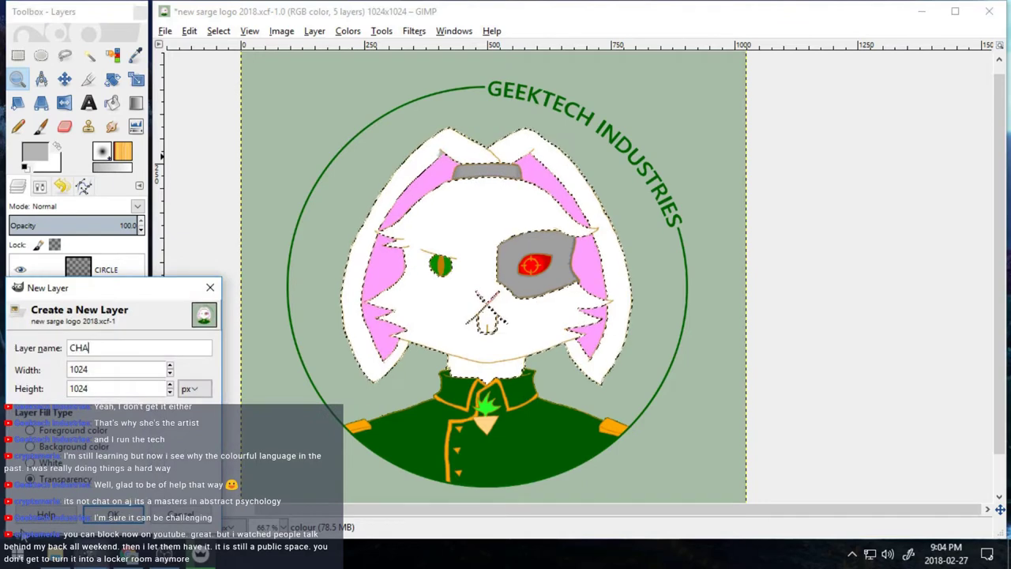
key("Return")
Step: Handwrite FOOD BREAK! with the Paintbrush across the rabbit's forehead on the CHAT layer, and delete that layer
left_click(42, 126)
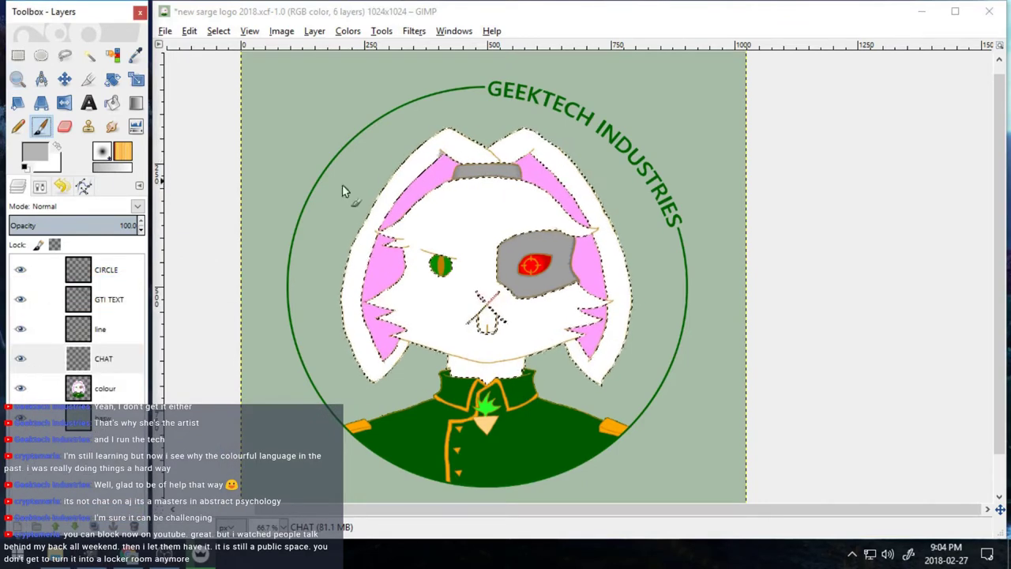
left_click_drag(425, 211, 426, 231)
mouse_move(423, 211)
left_mouse_down()
mouse_move(436, 208)
mouse_move(436, 218)
left_mouse_up()
left_click_drag(451, 210, 453, 210)
left_click_drag(472, 206, 472, 207)
mouse_move(483, 199)
left_mouse_down()
mouse_move(489, 218)
mouse_move(455, 252)
left_mouse_up()
left_click_drag(450, 234, 456, 252)
mouse_move(472, 228)
left_mouse_down()
mouse_move(476, 246)
mouse_move(484, 241)
left_mouse_up()
mouse_move(488, 222)
left_mouse_down()
mouse_move(519, 215)
mouse_move(553, 217)
left_mouse_up()
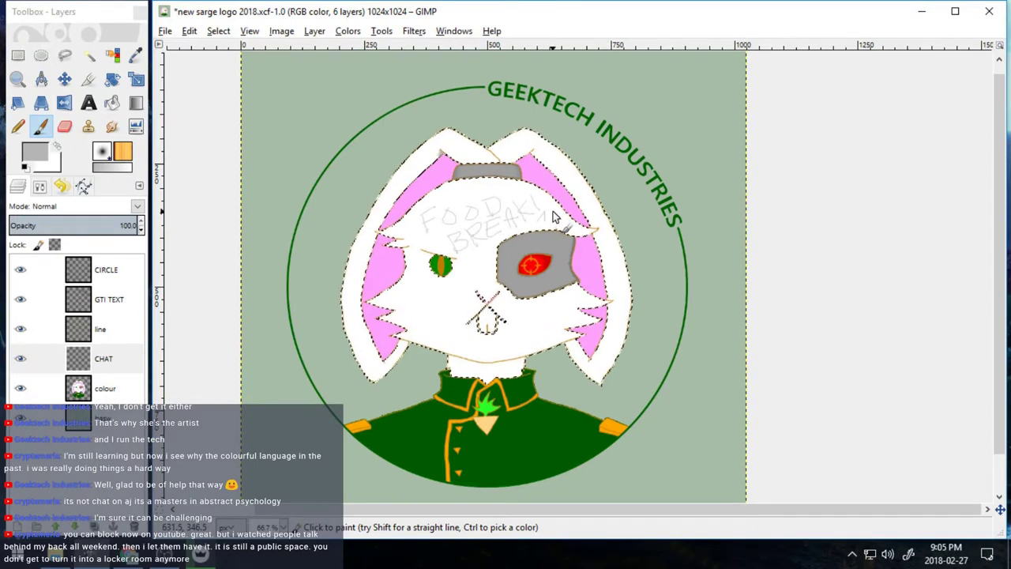
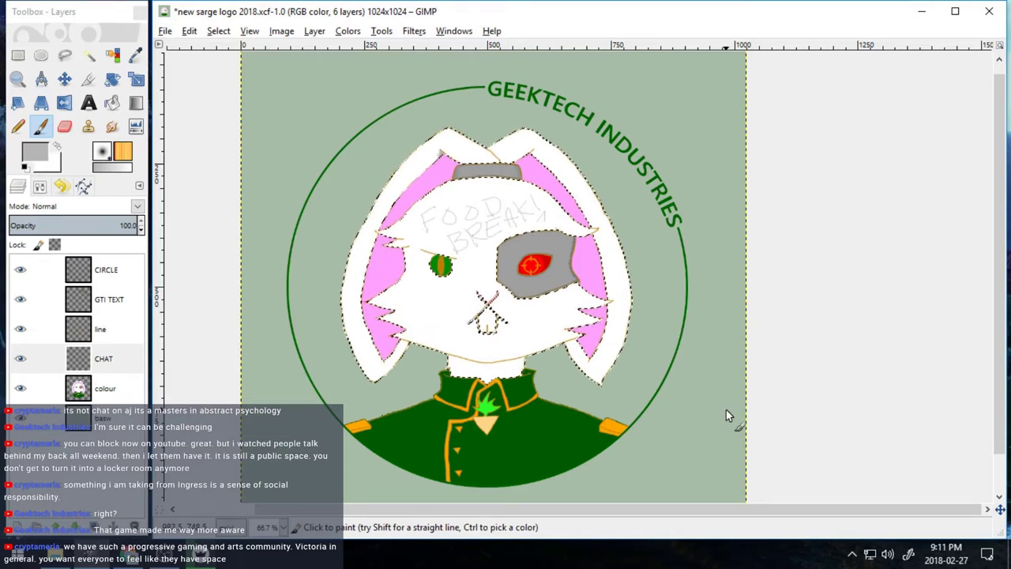
left_click(132, 526)
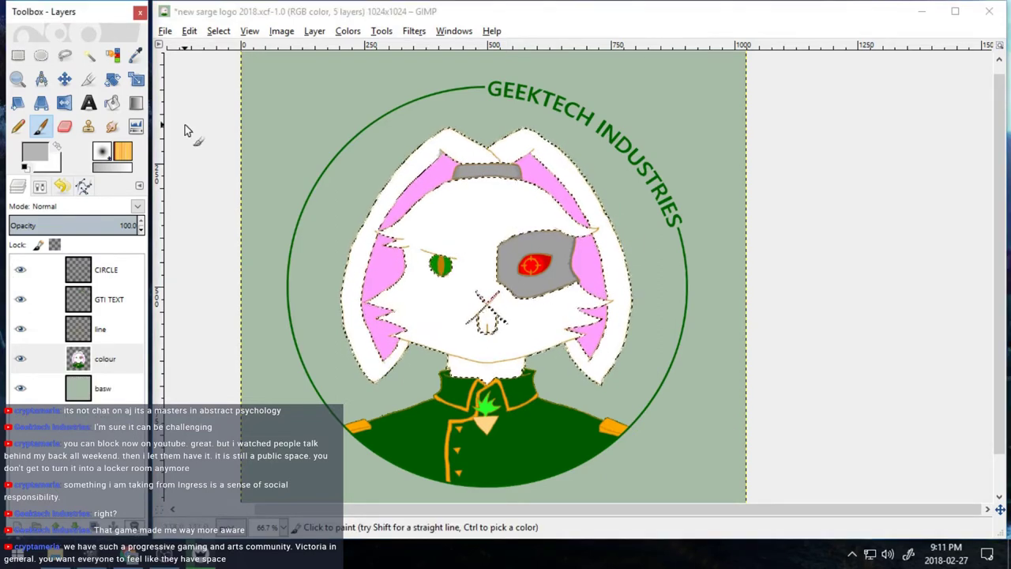
Step: Paint light grey shading along the outer edge of the left ear's upper pink area, undoing the last stray stroke
left_click(18, 80)
left_click(40, 187)
left_click(45, 244)
left_click(418, 158)
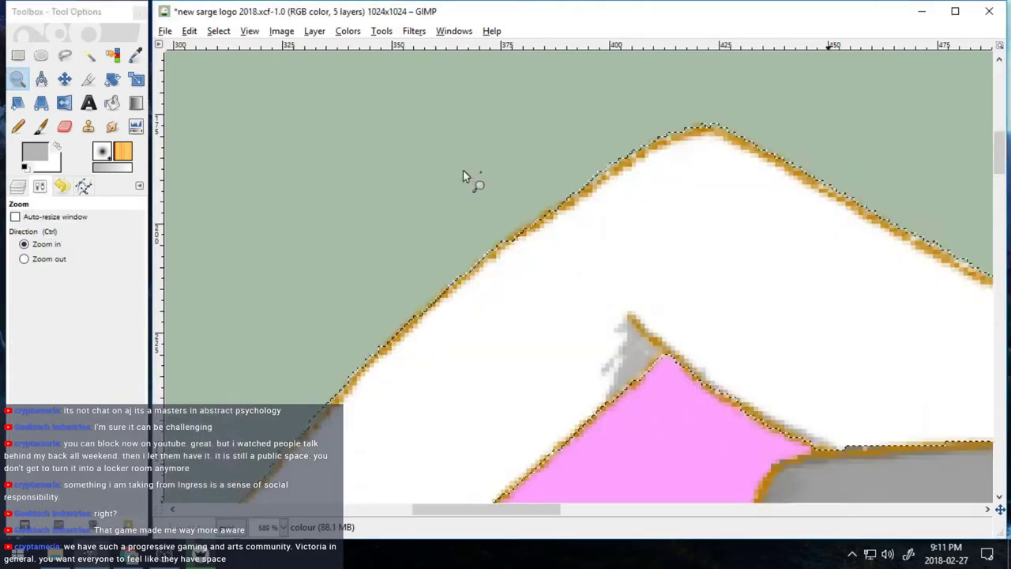
left_click(845, 308)
key("p")
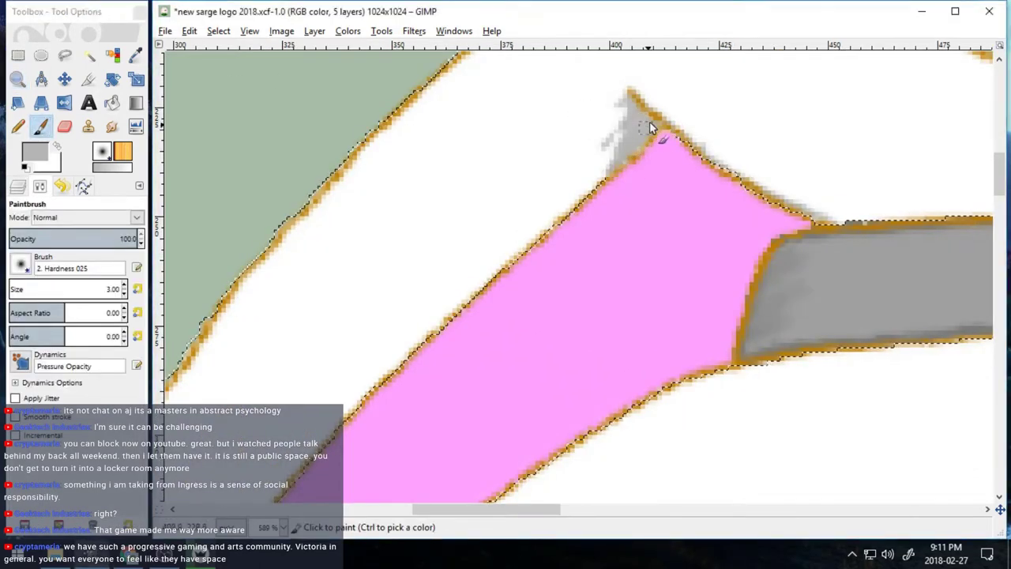
left_click_drag(649, 123, 362, 391)
left_click_drag(999, 188, 999, 204)
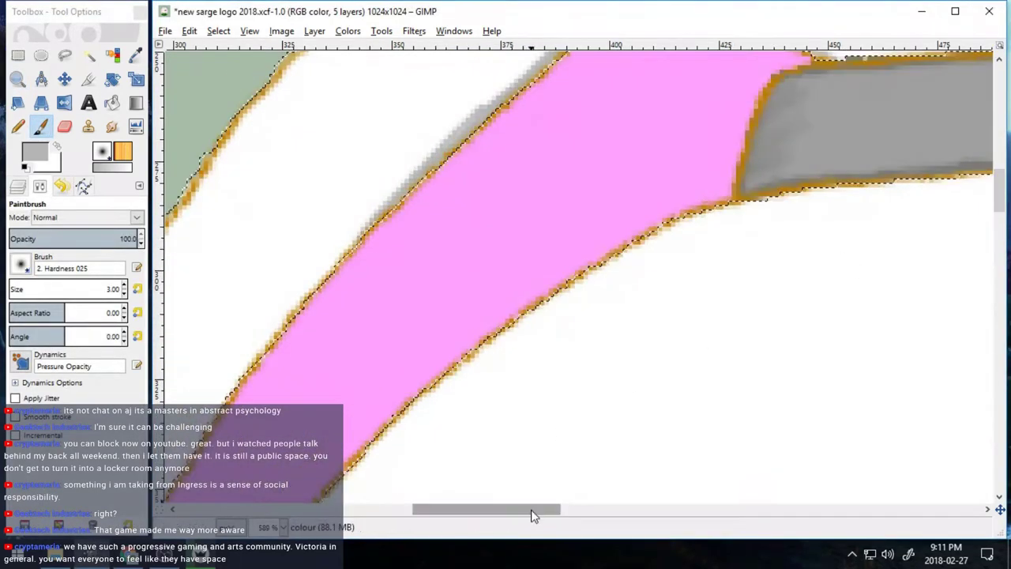
left_click_drag(532, 510, 492, 510)
left_click_drag(998, 190, 998, 208)
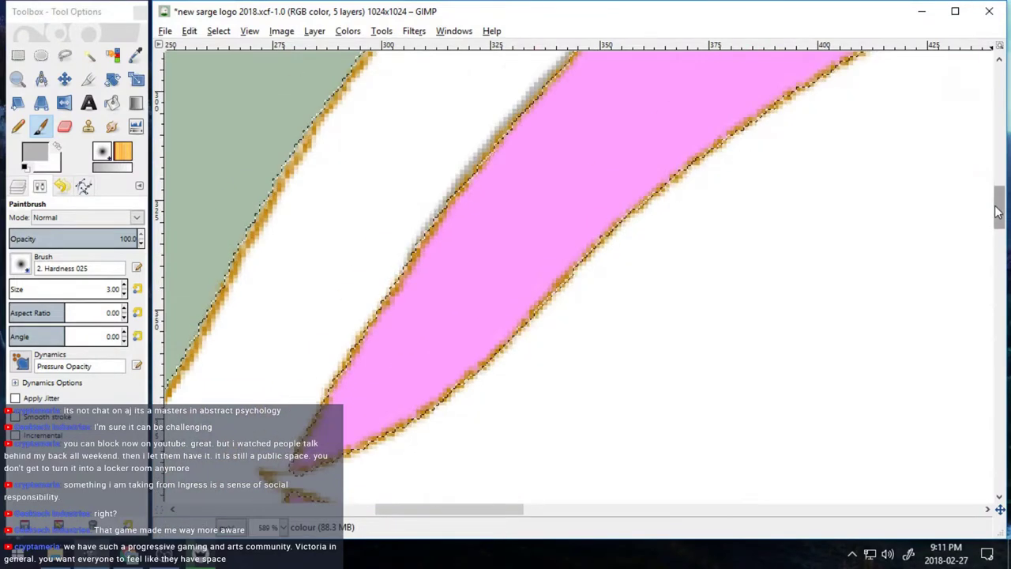
left_click_drag(483, 510, 450, 516)
mouse_move(612, 240)
left_mouse_down()
mouse_move(497, 431)
mouse_move(498, 418)
mouse_move(479, 470)
mouse_move(625, 227)
left_mouse_up()
key("ctrl+z")
Step: Paint white over the outer side of the grey shading near the lower point of the left ear's upper pink area
left_click(56, 146)
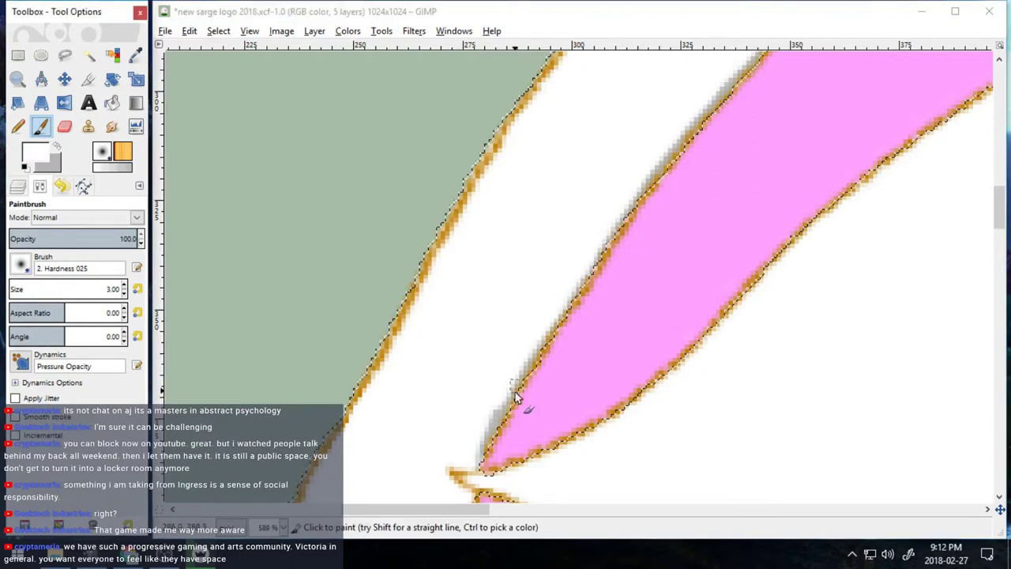
left_click_drag(507, 393, 474, 462)
scroll(496, 363, "down", 2)
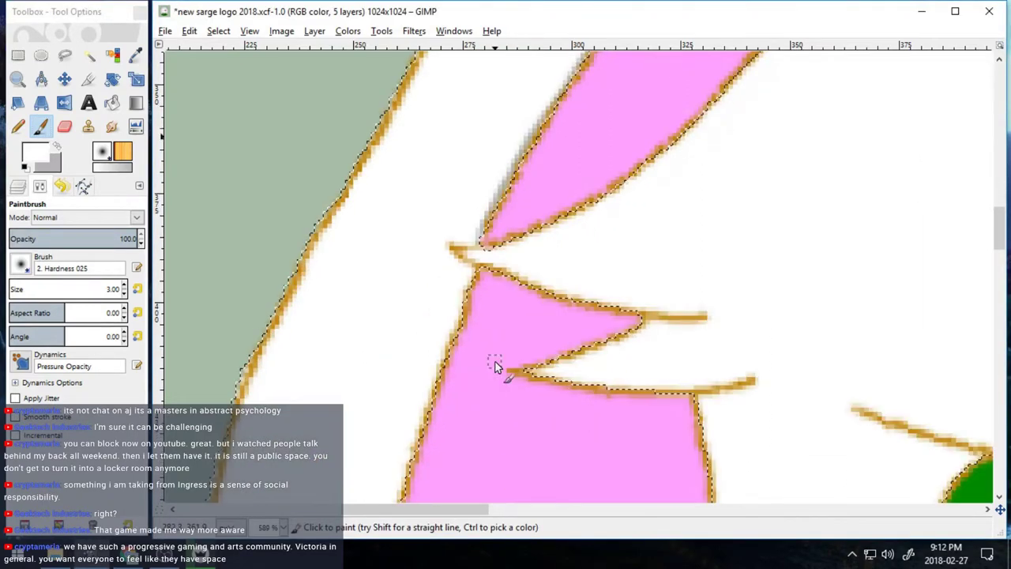
Step: Paint light grey shading down the outer edge of the left ear's lower pink area and thin it with white
left_click(57, 146)
mouse_move(447, 259)
left_mouse_down()
mouse_move(477, 267)
mouse_move(449, 256)
left_mouse_up()
mouse_move(494, 280)
left_mouse_down()
mouse_move(467, 336)
mouse_move(451, 342)
mouse_move(404, 486)
mouse_move(418, 510)
left_mouse_up()
scroll(397, 447, "down", 3)
scroll(833, 372, "down", 1)
scroll(833, 373, "up", 1)
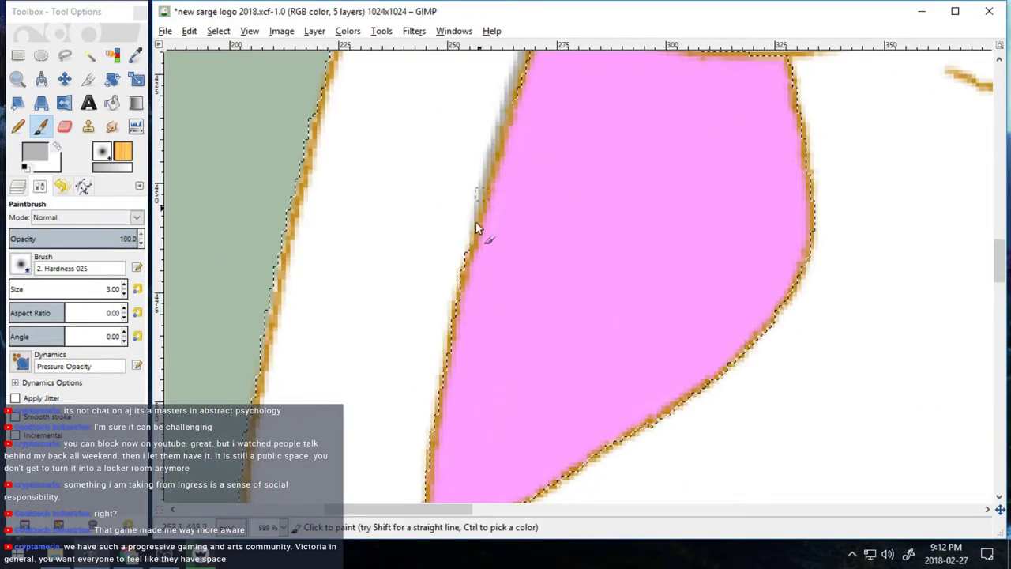
left_click_drag(475, 222, 424, 498)
scroll(421, 412, "down", 5)
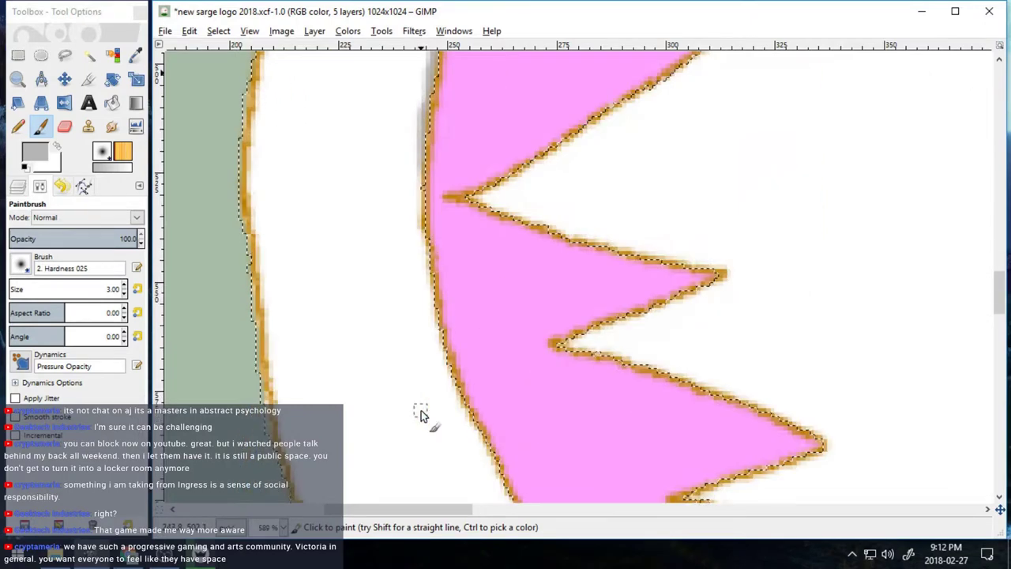
mouse_move(424, 177)
left_mouse_down()
mouse_move(437, 272)
mouse_move(422, 235)
mouse_move(467, 411)
left_mouse_up()
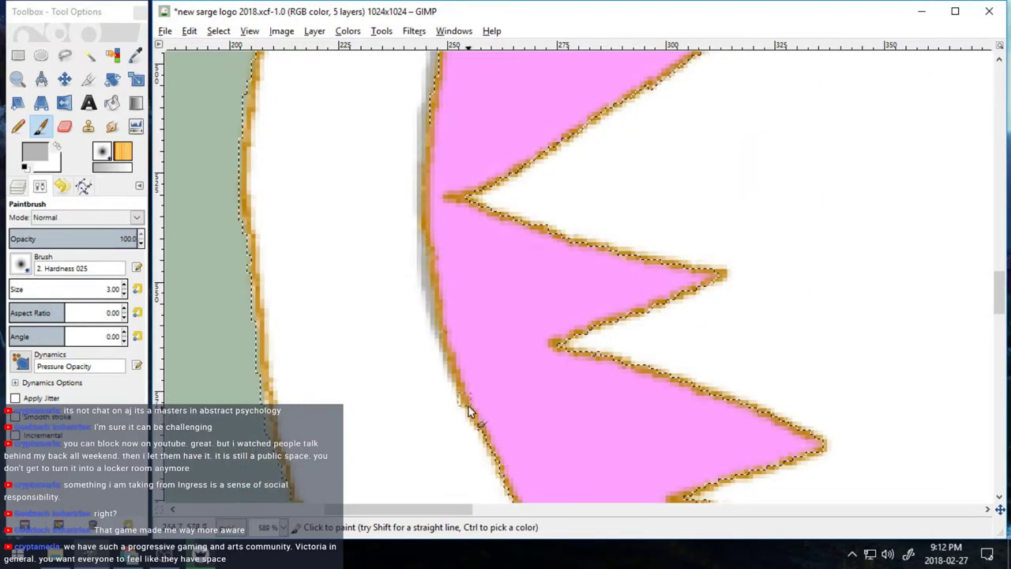
left_click(57, 145)
left_click_drag(422, 282, 419, 242)
Step: Switch back to light grey and shade the left ear around the lower tip of its pink area and below the cheek fur
left_click(56, 146)
mouse_move(443, 327)
left_mouse_down()
mouse_move(479, 433)
mouse_move(474, 419)
mouse_move(515, 501)
left_mouse_up()
scroll(528, 339, "down", 5)
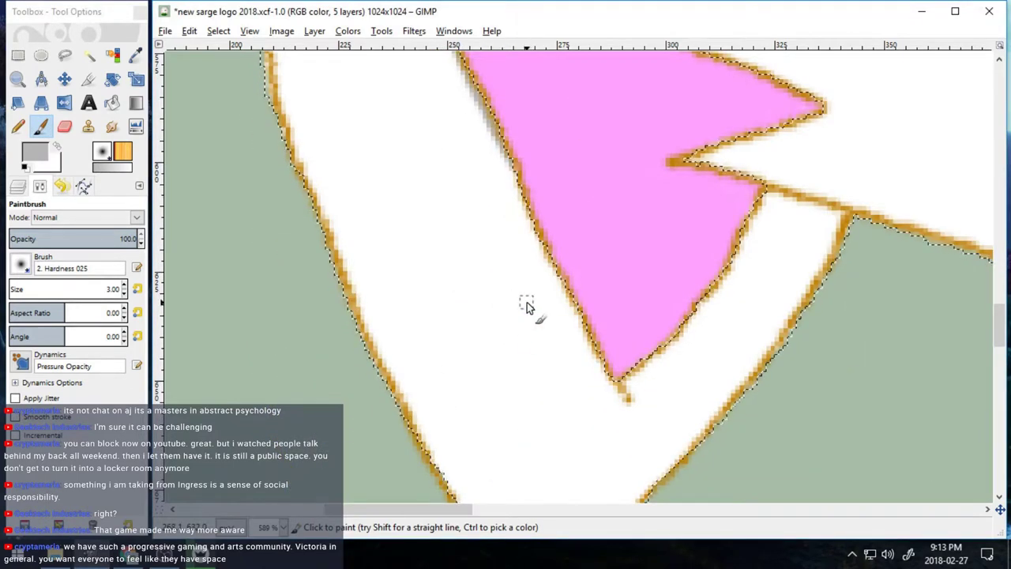
mouse_move(503, 141)
left_mouse_down()
mouse_move(543, 250)
mouse_move(594, 334)
mouse_move(578, 329)
mouse_move(626, 399)
left_mouse_up()
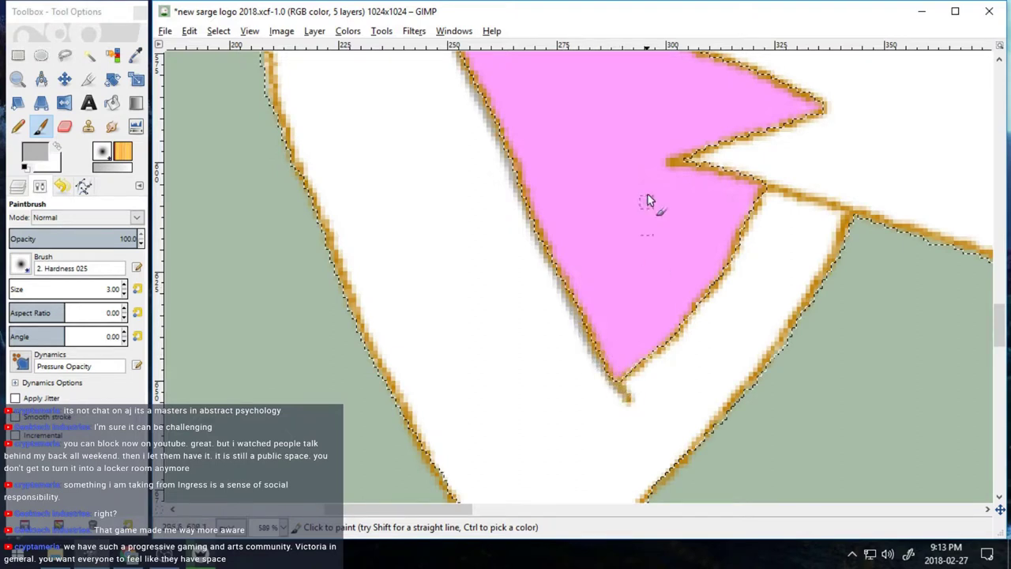
mouse_move(765, 197)
left_mouse_down()
mouse_move(810, 205)
mouse_move(772, 202)
mouse_move(754, 235)
mouse_move(782, 213)
mouse_move(832, 218)
mouse_move(780, 232)
mouse_move(785, 223)
mouse_move(742, 250)
mouse_move(716, 302)
mouse_move(642, 371)
left_mouse_up()
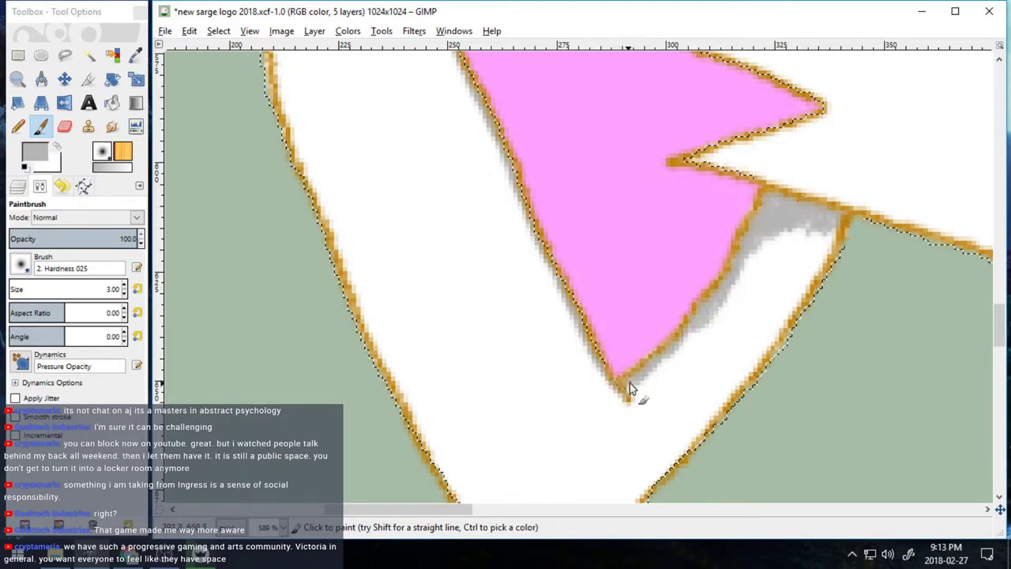
Step: Paint light grey shading along the fold line between the ears and around the top point of the right ear's pink area
scroll(867, 271, "up", 15)
left_click_drag(378, 510, 565, 509)
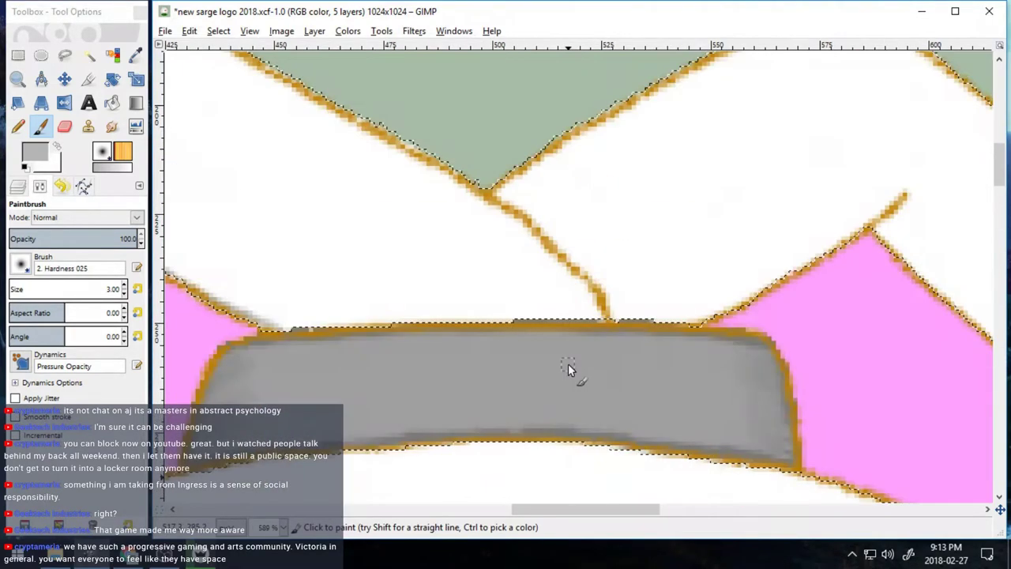
mouse_move(500, 196)
left_mouse_down()
mouse_move(590, 275)
mouse_move(609, 316)
left_mouse_up()
mouse_move(741, 300)
left_mouse_down()
mouse_move(820, 283)
mouse_move(780, 284)
mouse_move(900, 198)
left_mouse_up()
left_click_drag(650, 510, 689, 514)
left_click_drag(648, 231, 677, 207)
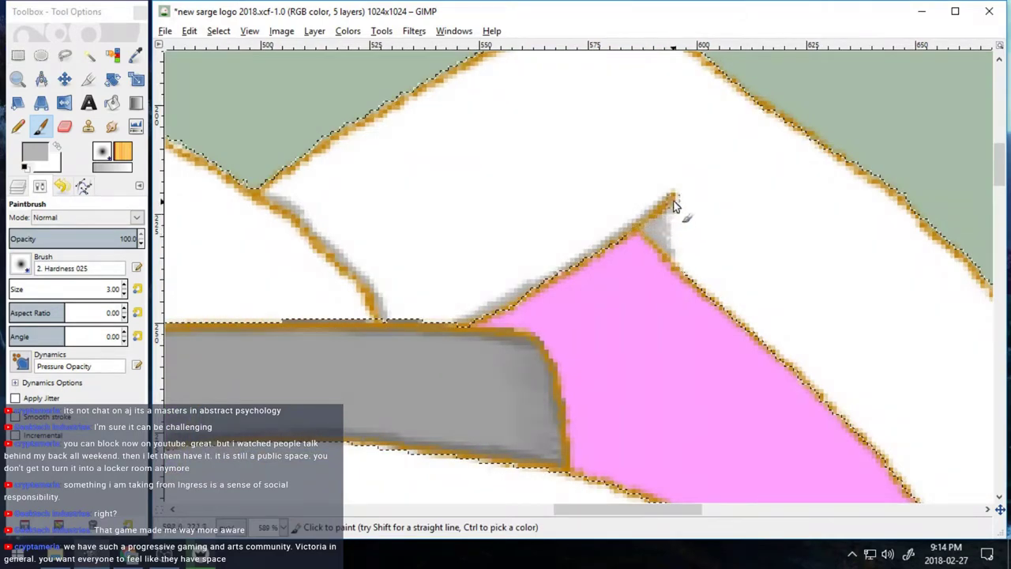
Step: Paint light grey shading along the outer edge of the right ear's upper pink area down to the fur tuft
mouse_move(657, 511)
left_mouse_down()
mouse_move(615, 518)
mouse_move(649, 534)
left_mouse_up()
mouse_move(715, 227)
left_mouse_down()
mouse_move(779, 308)
mouse_move(892, 410)
left_mouse_up()
left_click_drag(677, 515, 737, 524)
scroll(672, 355, "down", 5)
mouse_move(556, 106)
left_mouse_down()
mouse_move(676, 231)
mouse_move(855, 498)
left_mouse_up()
scroll(860, 264, "down", 5)
mouse_move(859, 265)
left_mouse_down()
mouse_move(898, 337)
mouse_move(891, 307)
mouse_move(919, 339)
left_mouse_up()
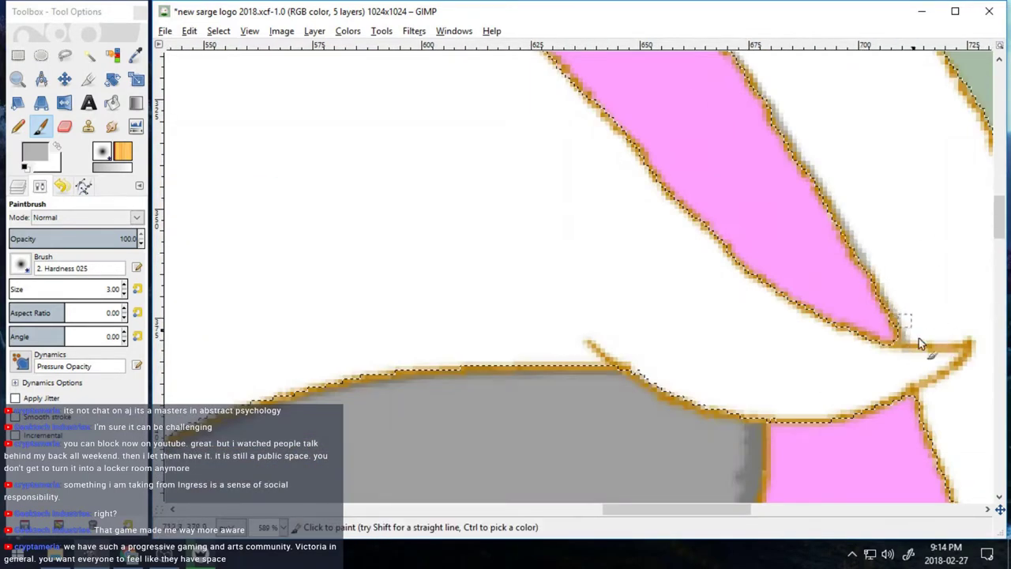
Step: Paint light grey shading along the outer edge of the right ear's pink area beside the eye patch
mouse_move(970, 361)
left_mouse_down()
mouse_move(892, 395)
mouse_move(930, 422)
mouse_move(956, 501)
left_mouse_up()
left_click_drag(1000, 229, 1000, 263)
scroll(733, 518, "right", 4)
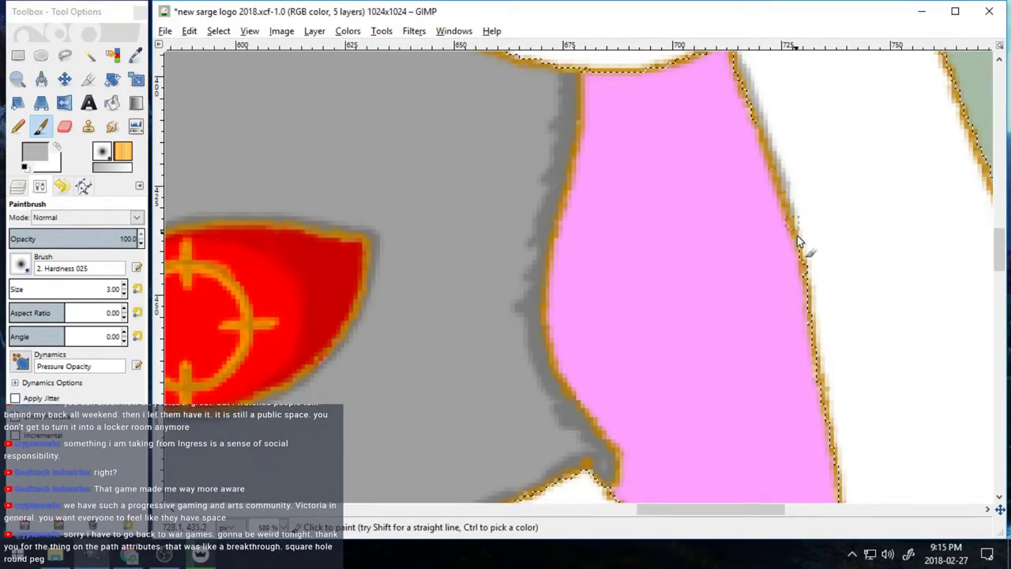
left_click_drag(814, 308, 834, 427)
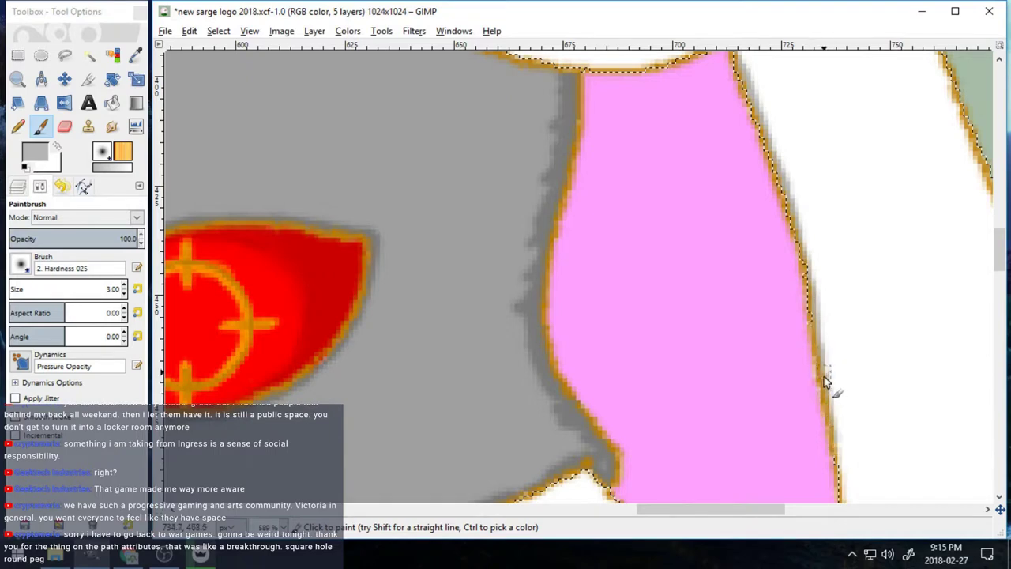
left_click_drag(825, 379, 843, 499)
left_click_drag(1000, 261, 1000, 288)
left_click_drag(846, 197, 860, 308)
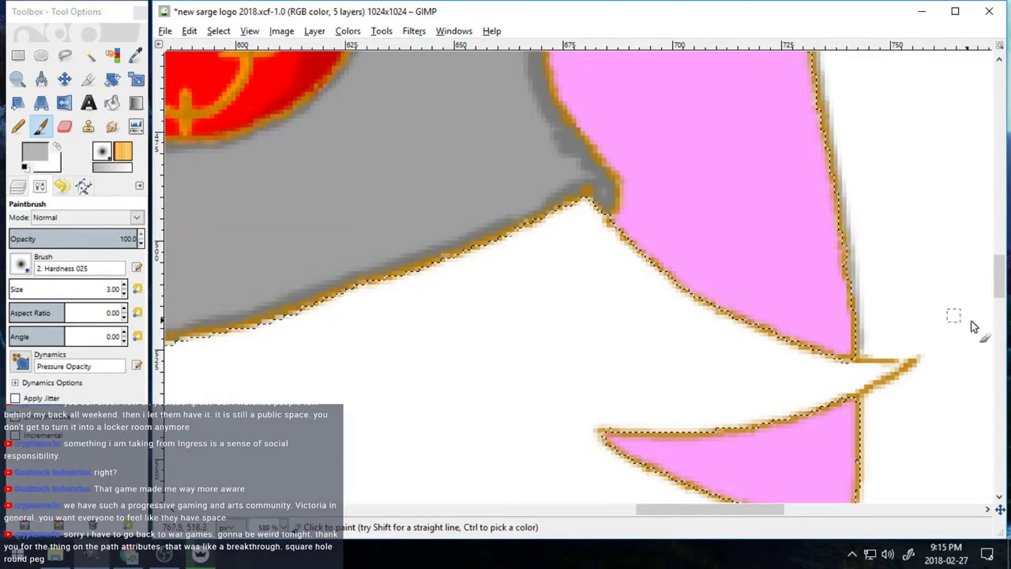
Step: Paint light grey shading along the outer edge of the right ear's lowest pink area and beneath the adjoining cheek line
left_click_drag(999, 291, 999, 316)
mouse_move(912, 101)
left_mouse_down()
mouse_move(857, 135)
mouse_move(856, 272)
left_mouse_up()
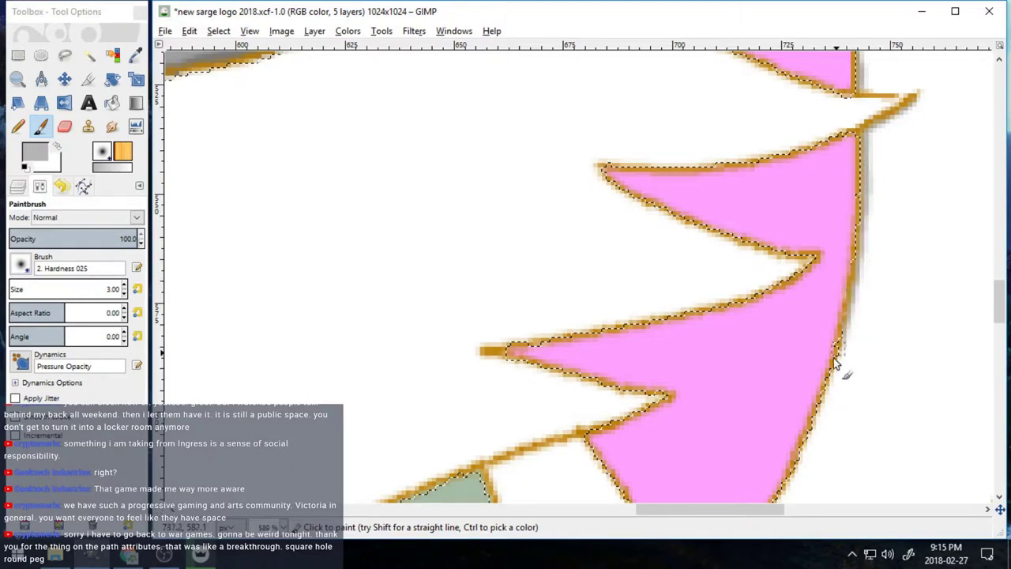
left_click_drag(850, 330, 838, 374)
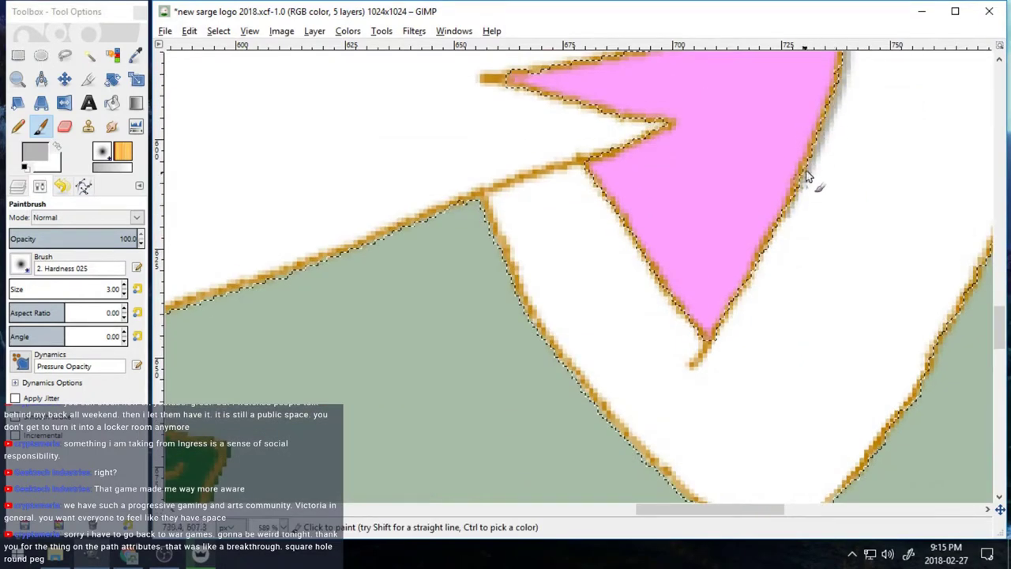
mouse_move(707, 509)
left_mouse_down()
mouse_move(441, 491)
mouse_move(710, 506)
left_mouse_up()
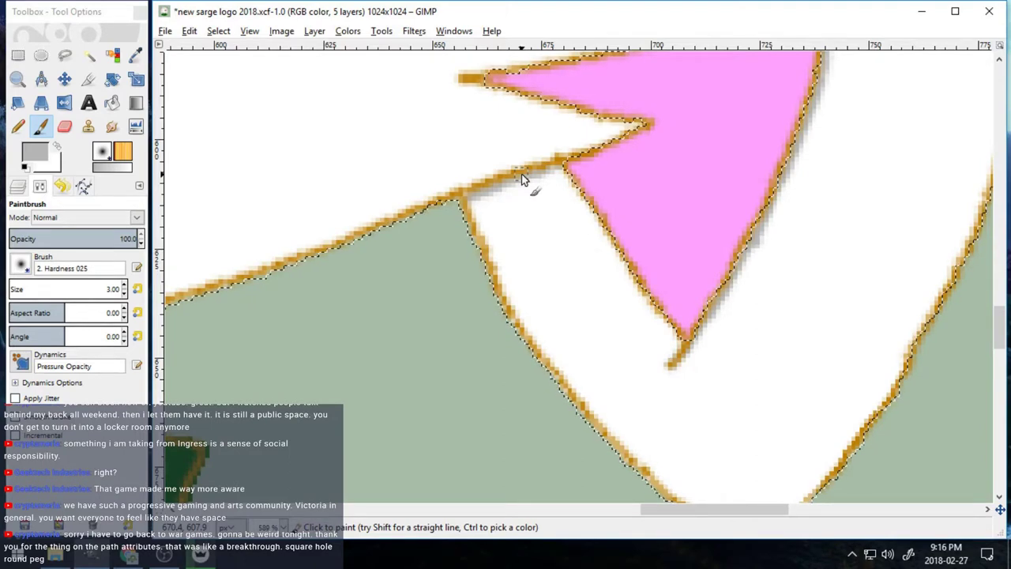
scroll(521, 174, "down", 2)
Step: Paint light grey shading in the right ear's lower part, between the cheek line and the inner edge of the pink area
left_click(19, 79)
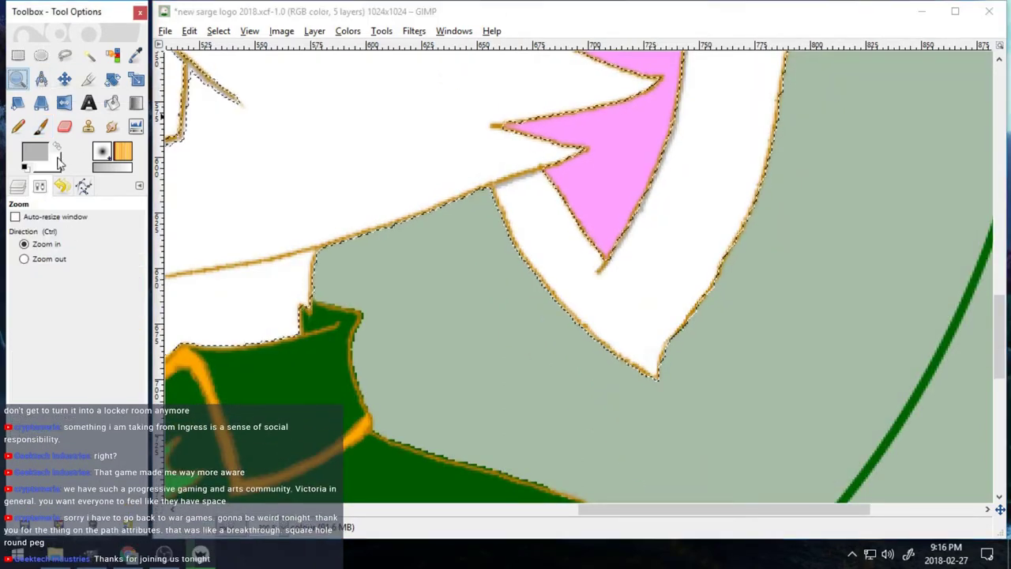
left_click(560, 234, "ctrl")
left_click(547, 249, "ctrl")
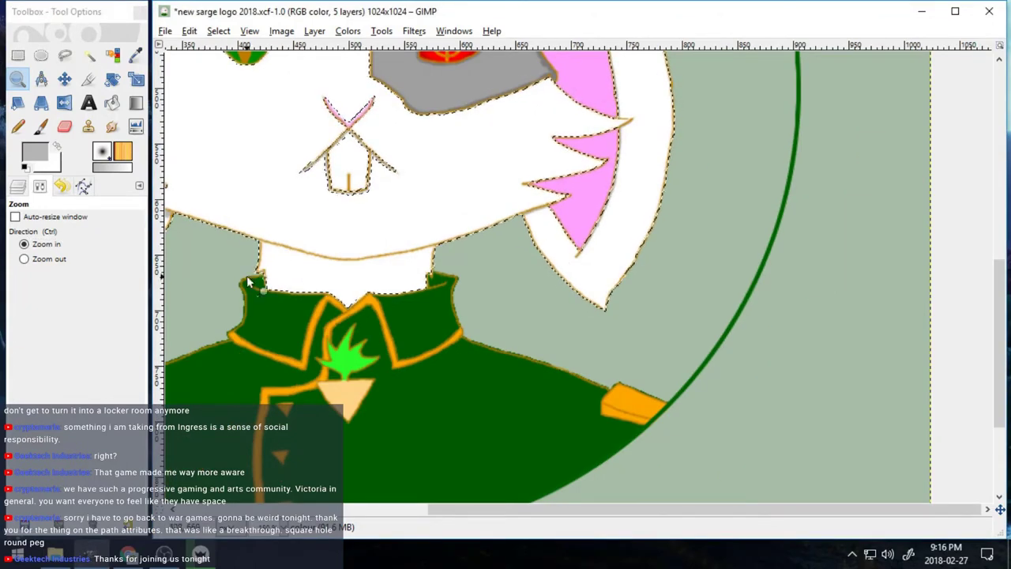
left_click(490, 245)
left_click(489, 245)
left_click(490, 245)
left_click(491, 246)
left_click(498, 250)
scroll(599, 239, "up", 2)
key("p")
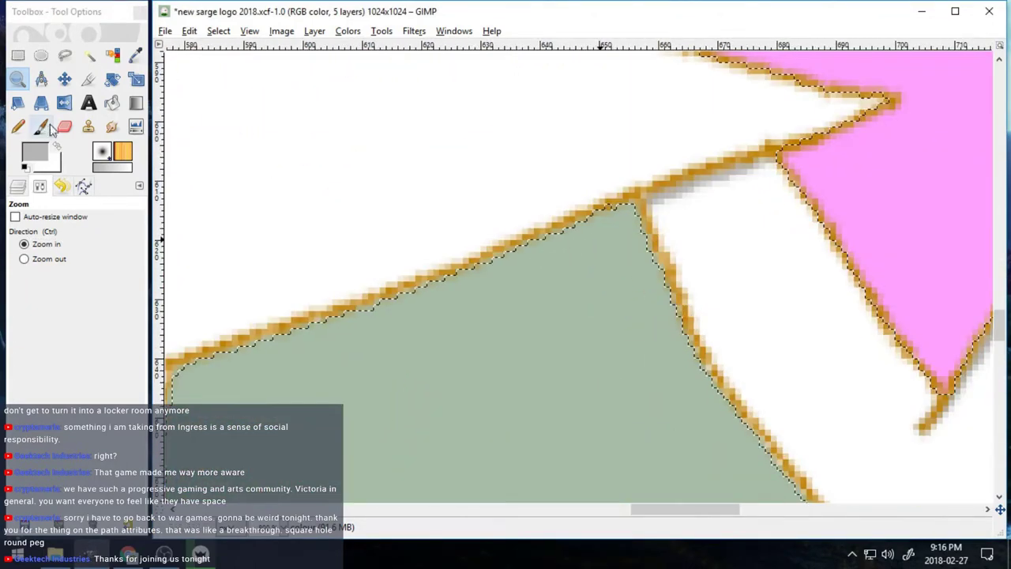
mouse_move(877, 310)
left_mouse_down()
mouse_move(900, 349)
mouse_move(782, 167)
left_mouse_up()
mouse_move(666, 221)
left_mouse_down()
mouse_move(749, 156)
mouse_move(797, 217)
left_mouse_up()
mouse_move(709, 510)
left_mouse_down()
mouse_move(524, 518)
mouse_move(510, 528)
mouse_move(747, 513)
left_mouse_up()
mouse_move(545, 264)
left_mouse_down()
mouse_move(478, 219)
mouse_move(632, 381)
left_mouse_up()
Step: Touch up the light grey shading in the lower inner part of the left ear
left_click_drag(723, 511, 418, 543)
mouse_move(763, 229)
left_mouse_down()
mouse_move(554, 369)
mouse_move(646, 319)
left_mouse_up()
scroll(643, 317, "down", 5)
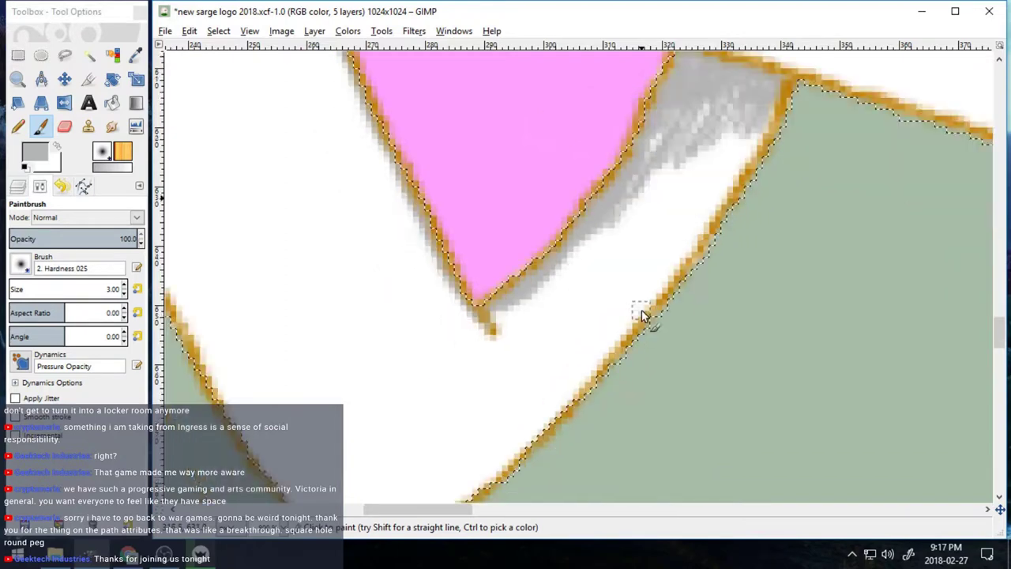
Step: Paint light grey shading down both sides of the rabbit's neck and beneath the chin line
left_click_drag(441, 509, 549, 522)
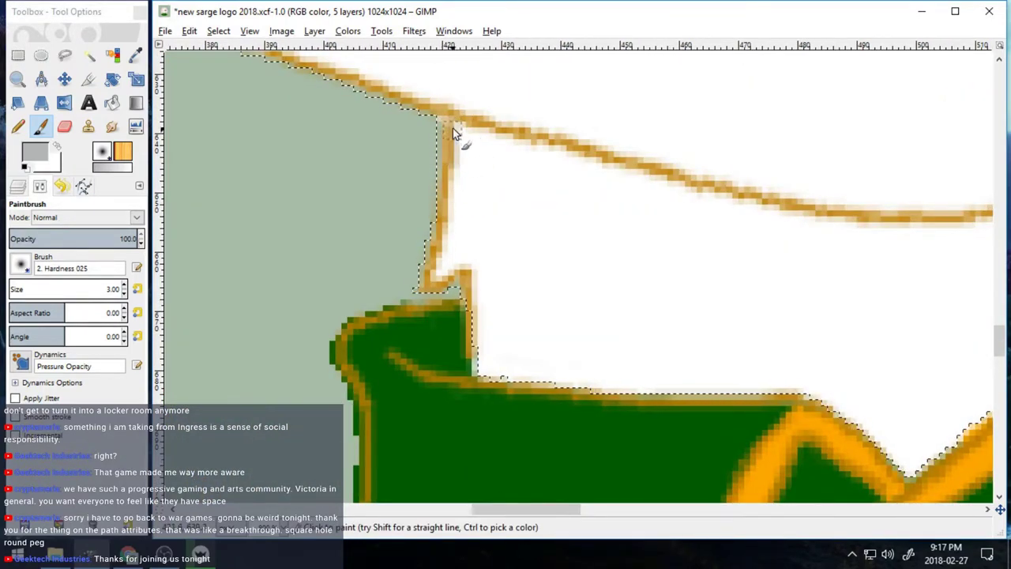
mouse_move(452, 128)
left_mouse_down()
mouse_move(447, 219)
mouse_move(470, 261)
left_mouse_up()
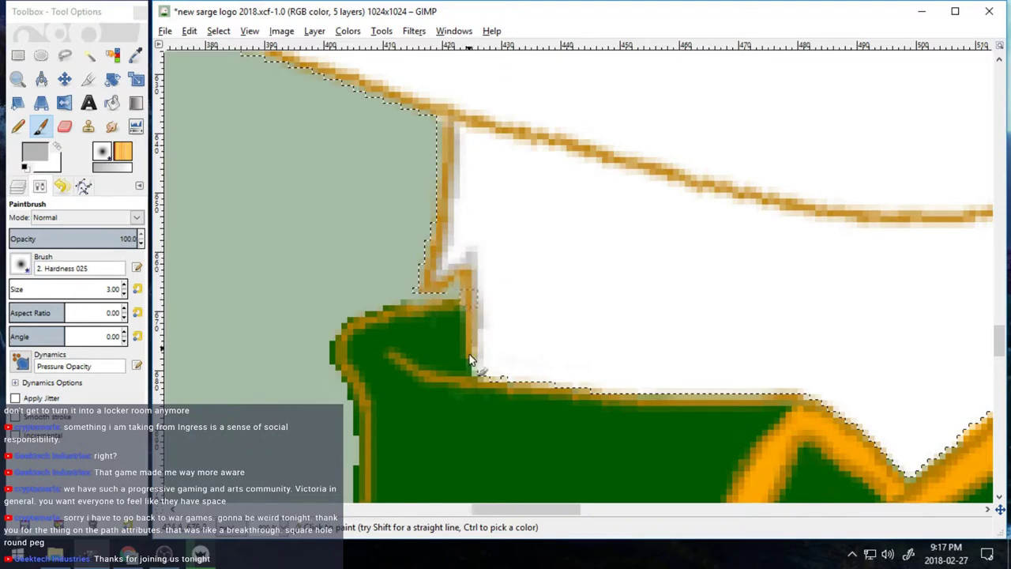
mouse_move(457, 136)
left_mouse_down()
mouse_move(501, 150)
mouse_move(575, 166)
mouse_move(549, 152)
mouse_move(831, 228)
left_mouse_up()
left_click_drag(538, 509, 585, 510)
mouse_move(450, 213)
left_mouse_down()
mouse_move(522, 226)
mouse_move(722, 221)
left_mouse_up()
left_click_drag(613, 510, 647, 510)
mouse_move(457, 211)
left_mouse_down()
mouse_move(539, 195)
mouse_move(650, 183)
left_mouse_up()
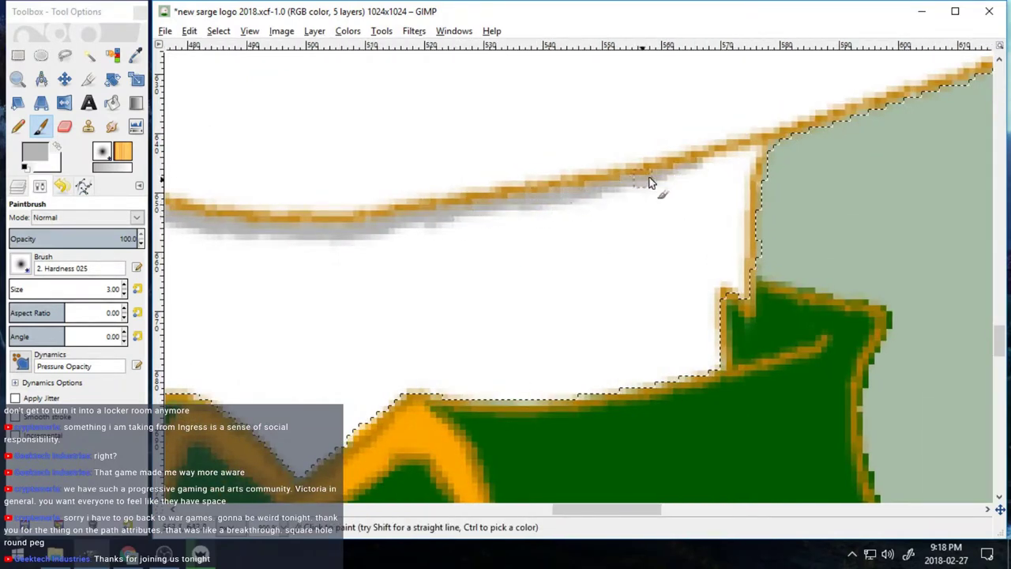
left_click_drag(755, 160, 749, 273)
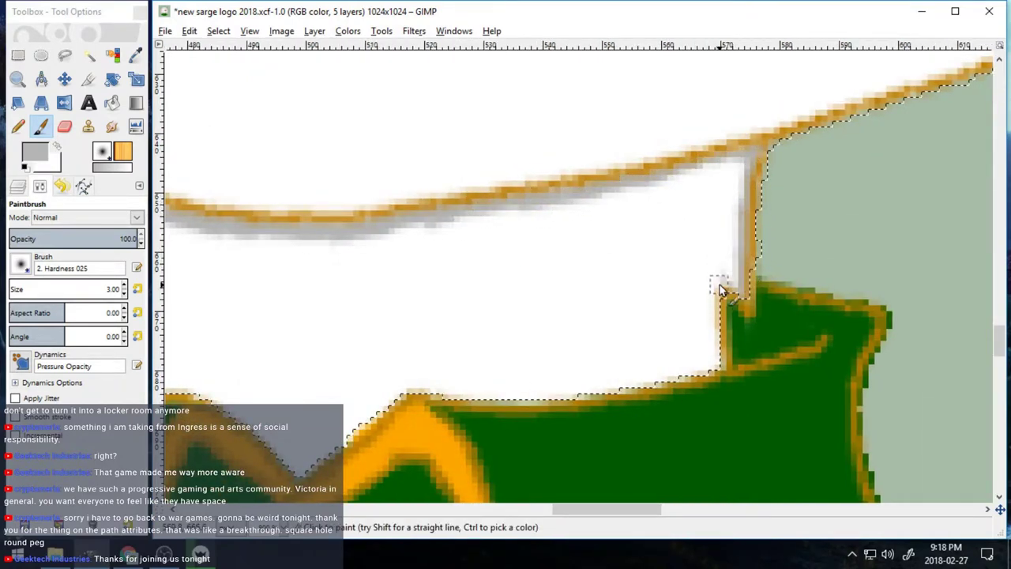
mouse_move(580, 509)
left_mouse_down()
mouse_move(545, 511)
mouse_move(564, 511)
left_mouse_up()
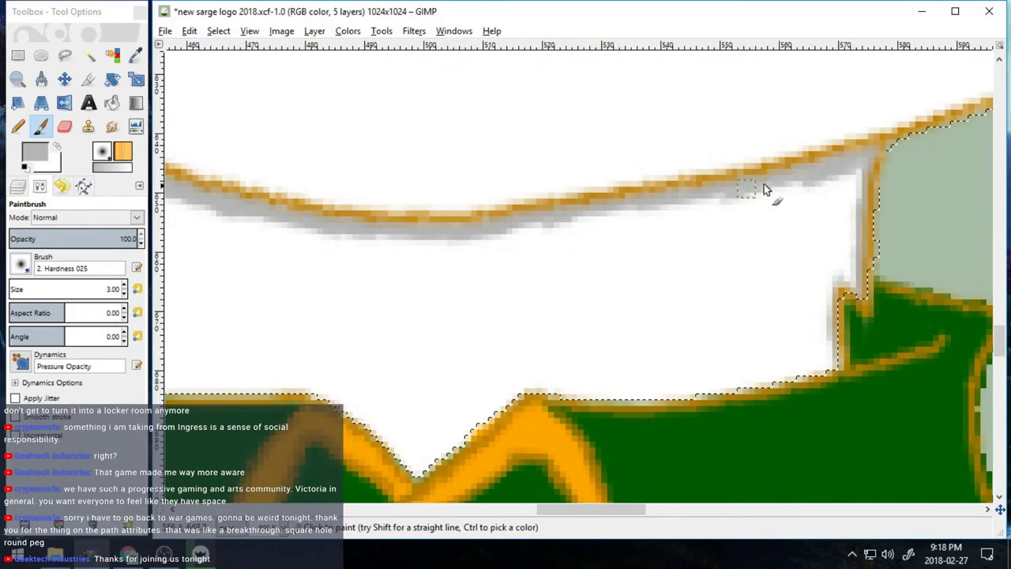
Step: Paint light grey shading beneath the chin line and outline a curved shadow on the left side of the rabbit's neck
left_click_drag(764, 183, 535, 232)
left_click_drag(576, 509, 519, 512)
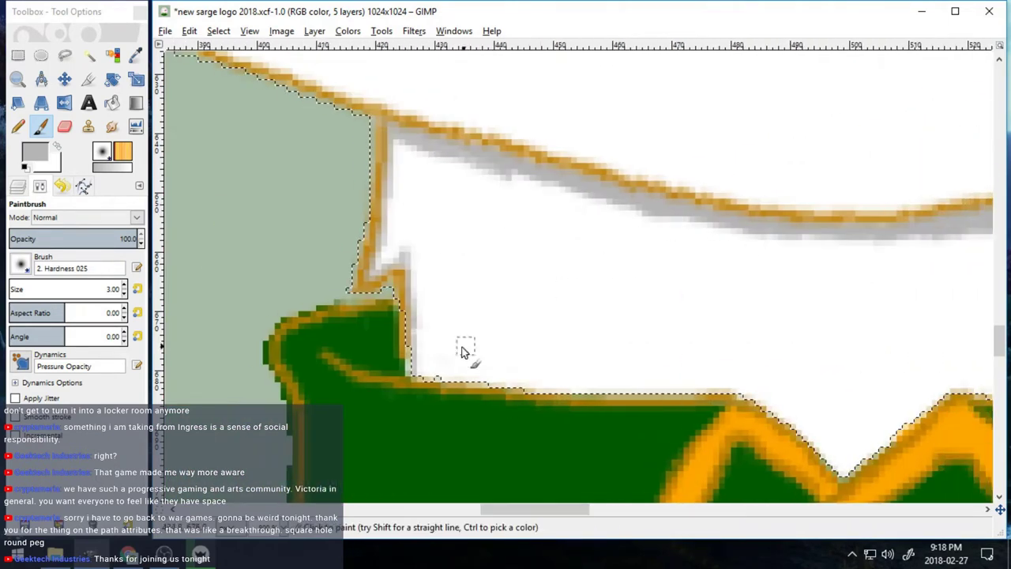
left_click_drag(513, 175, 394, 214)
left_click_drag(678, 218, 429, 375)
Step: Fill the outlined shadow on the neck's left side with light grey and paint over the remaining gaps and rough edge
left_click(112, 104)
left_click(416, 162)
left_click(465, 231)
key("p")
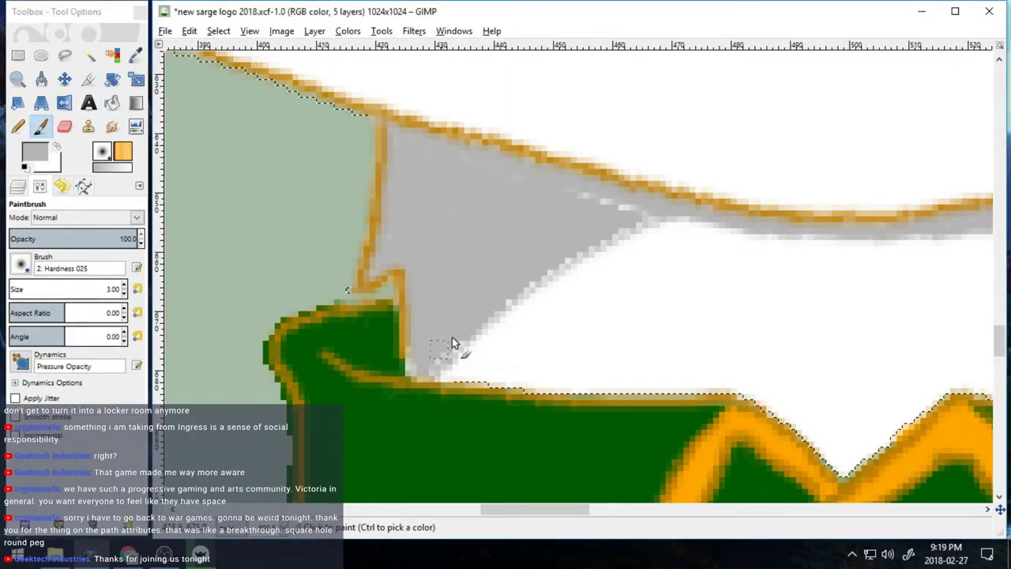
left_click_drag(630, 208, 616, 231)
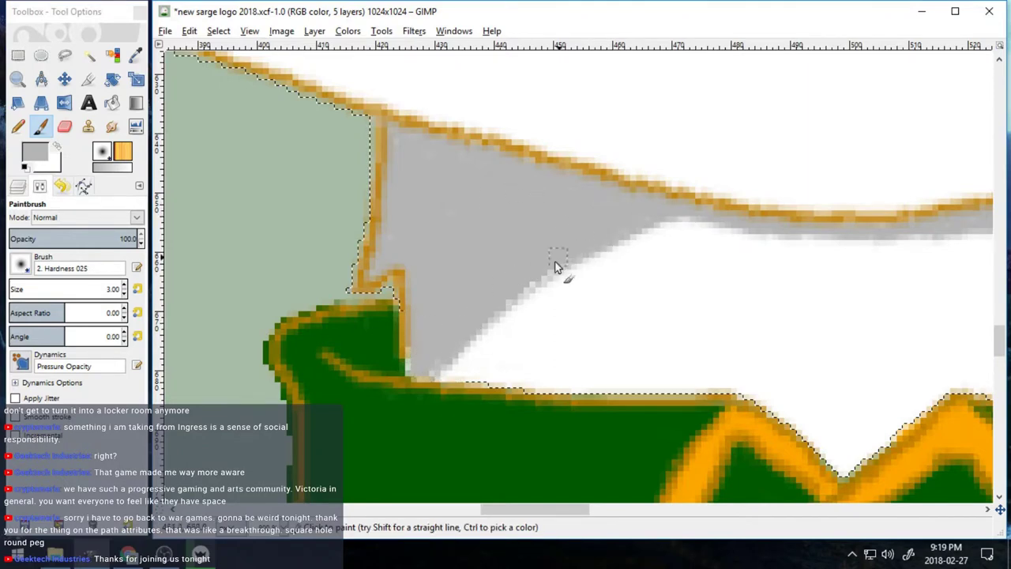
left_click_drag(555, 263, 427, 370)
Step: Blend the left neck shadow into the chin shading and outline a matching curved shadow on the neck's right side
mouse_move(550, 508)
left_mouse_down()
mouse_move(604, 508)
mouse_move(586, 510)
left_mouse_up()
left_click_drag(276, 275, 433, 230)
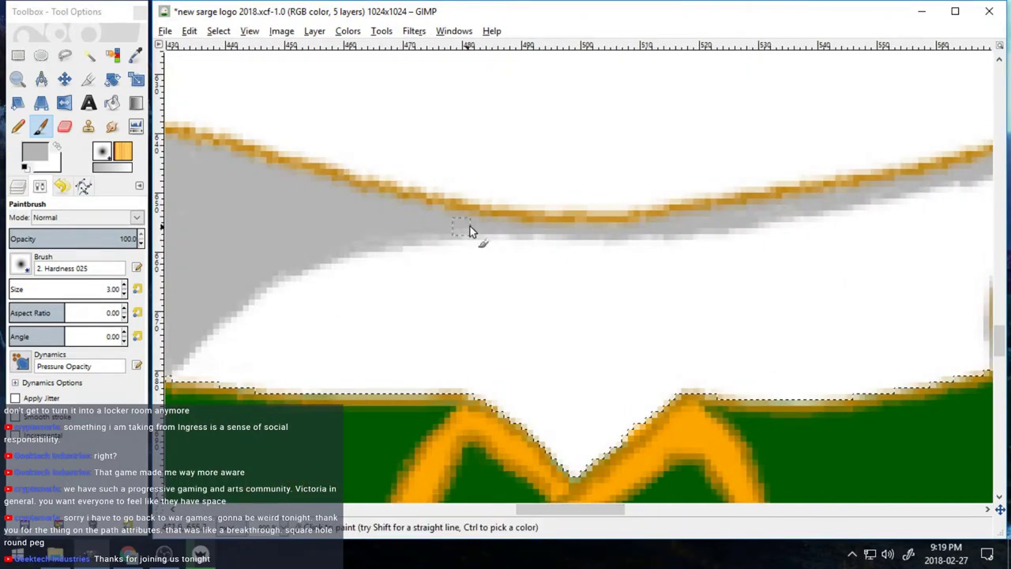
mouse_move(690, 229)
left_mouse_down()
mouse_move(882, 274)
mouse_move(953, 364)
left_mouse_up()
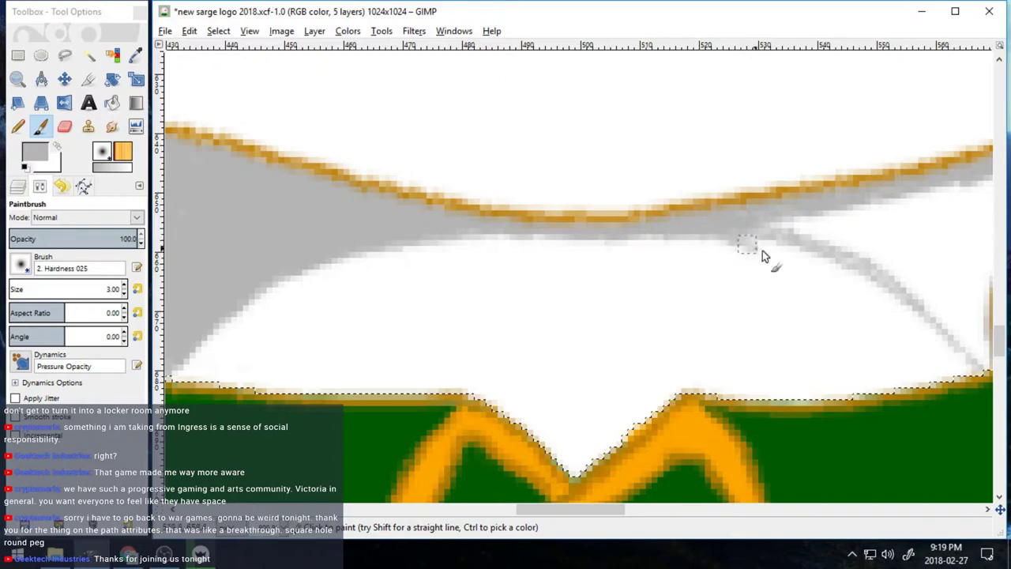
left_click_drag(762, 251, 971, 369)
mouse_move(605, 509)
left_mouse_down()
mouse_move(665, 504)
mouse_move(587, 510)
left_mouse_up()
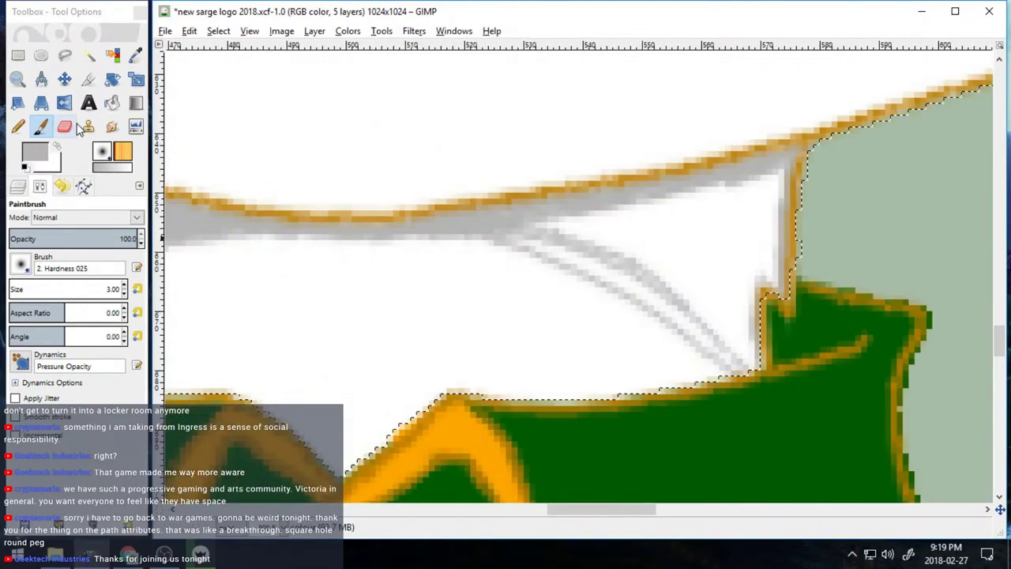
Step: Bucket-fill the outlined shadow on the neck's right side with light grey, undoing the fill that lands outside it
left_click(111, 103)
left_click(648, 229)
left_click(309, 293)
key("ctrl+z")
left_click(625, 244)
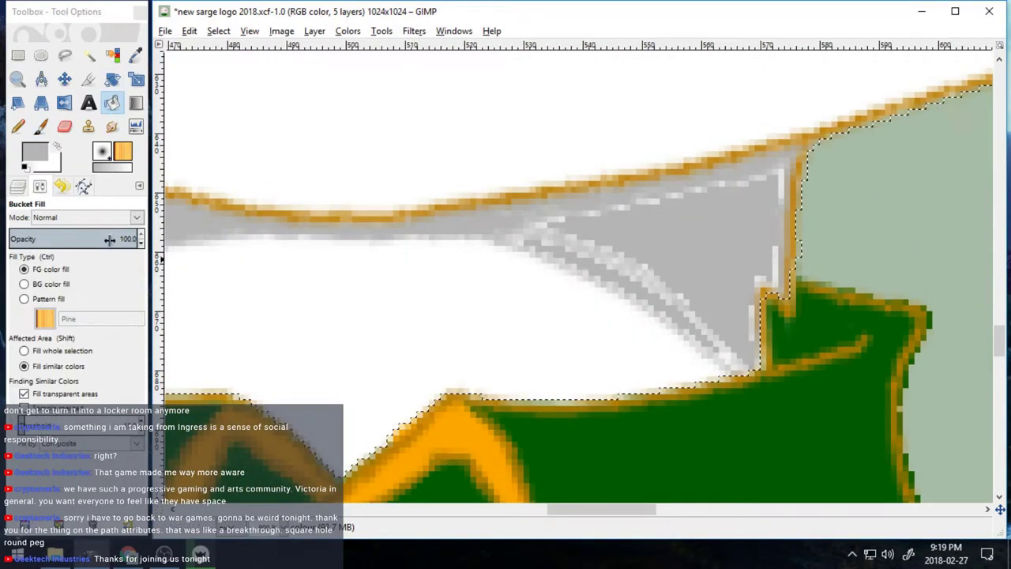
Step: Paint over the white gaps inside and along the edges of the right neck shadow with light grey
left_click(41, 128)
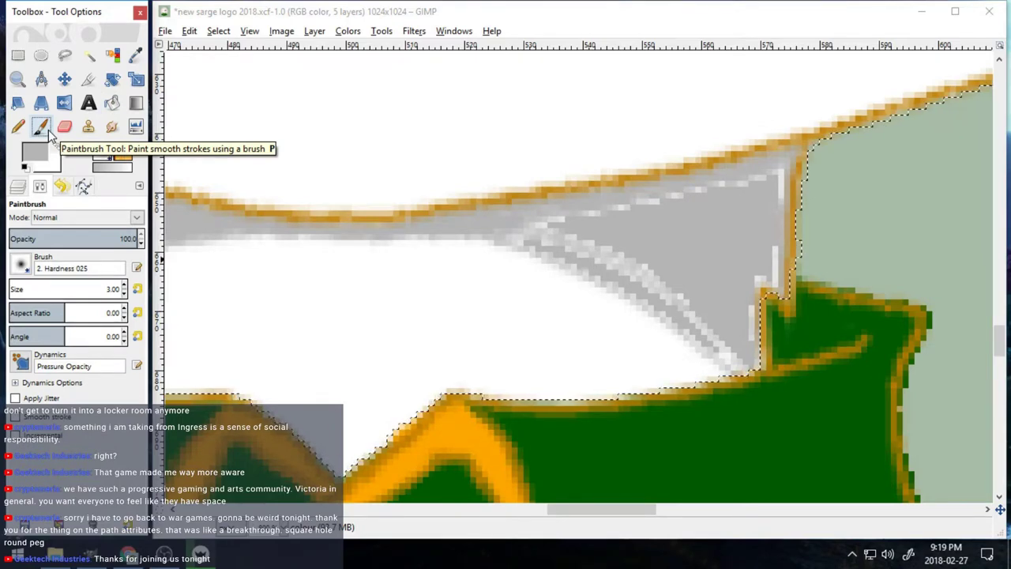
left_click_drag(375, 236, 523, 239)
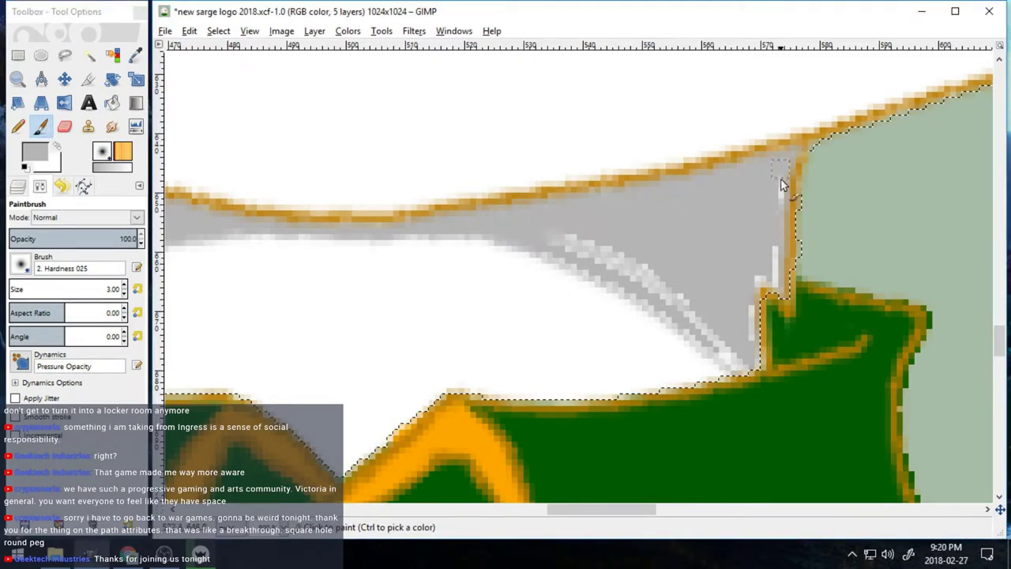
left_click_drag(763, 310, 755, 372)
mouse_move(624, 275)
left_mouse_down()
mouse_move(686, 310)
mouse_move(706, 352)
left_mouse_up()
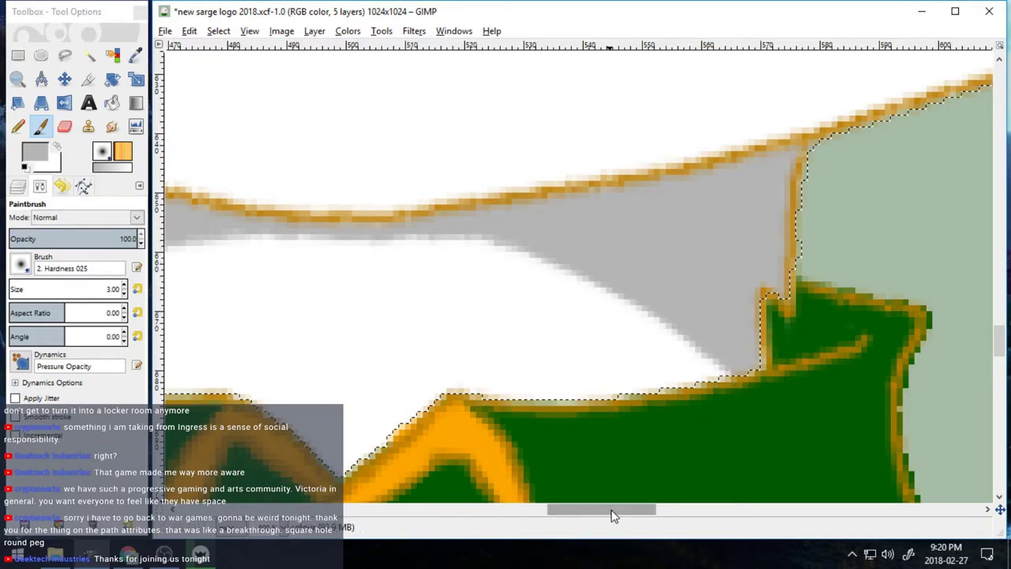
Step: Smooth the lower edge of the neck shadow from its left side to the centre with light grey paint
left_click_drag(612, 511, 583, 511)
mouse_move(438, 244)
left_mouse_down()
mouse_move(284, 286)
mouse_move(185, 346)
left_mouse_up()
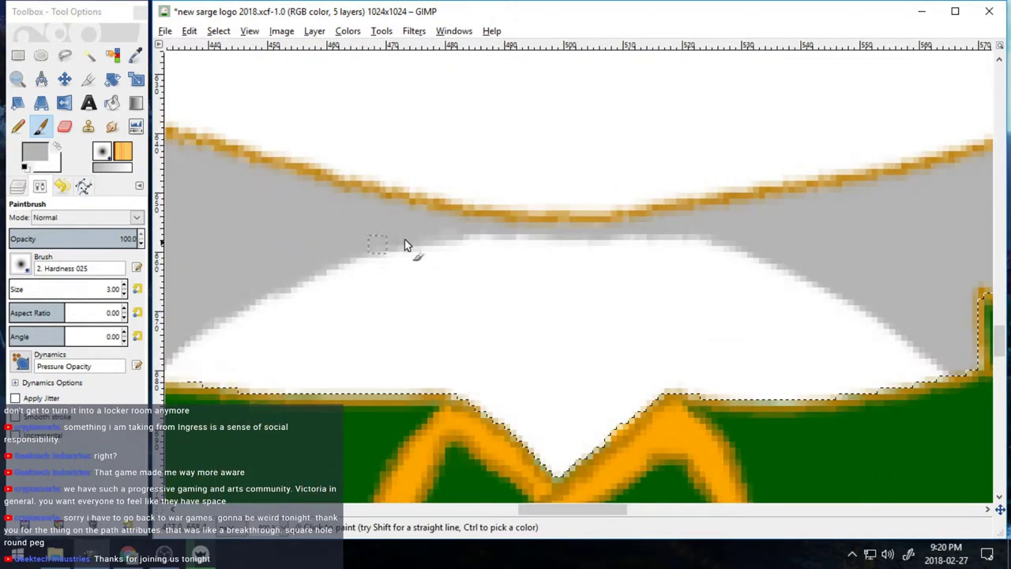
left_click_drag(405, 245, 545, 241)
Step: Examine the whole rabbit head with the selection temporarily cleared, restoring the selection when done
left_click(17, 79)
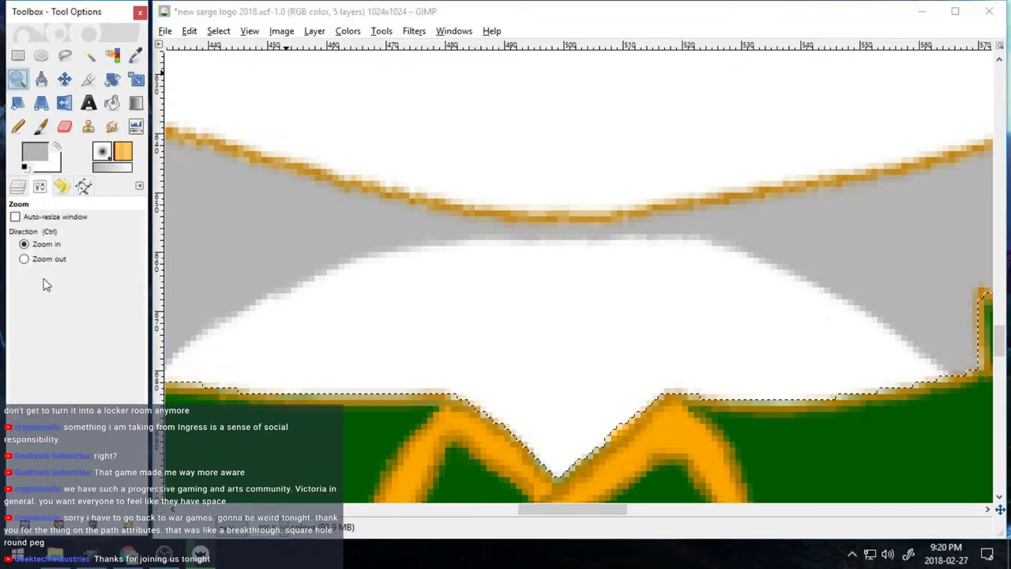
left_click(25, 258)
left_click(447, 369)
left_click(474, 366)
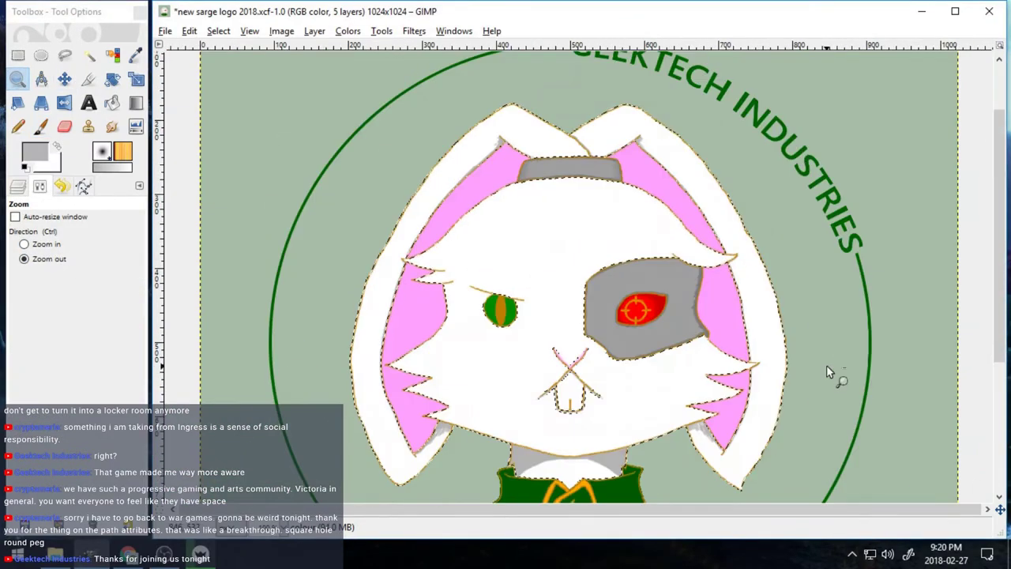
key("ctrl+shift+a")
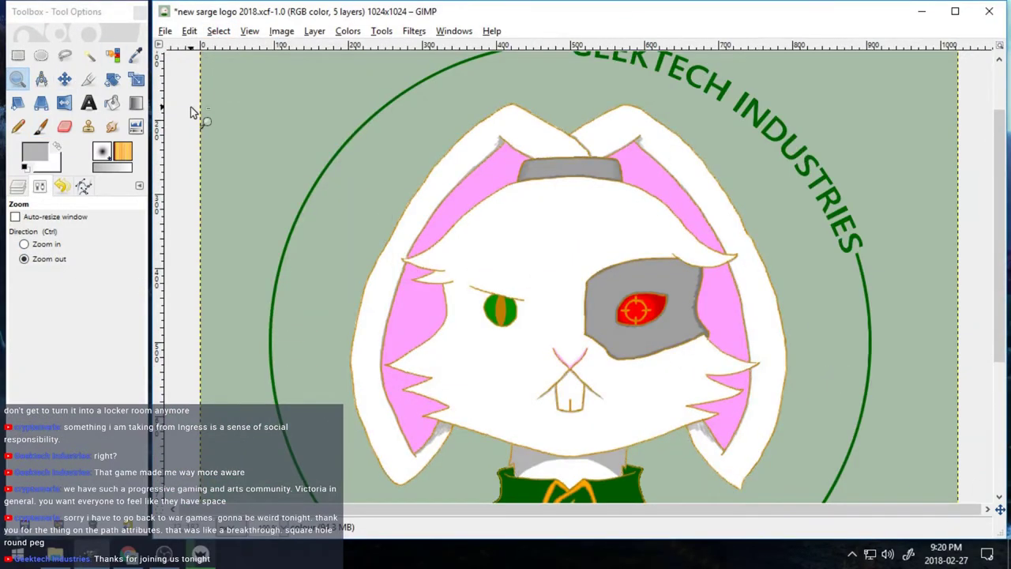
key("ctrl+z")
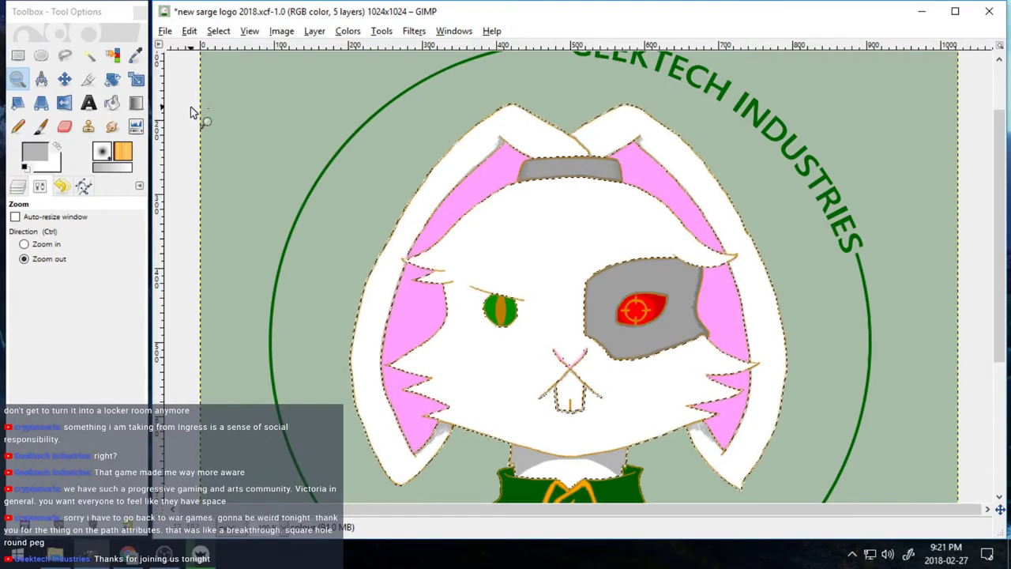
Step: Paint light grey shading along the two upper fur tuft lines beside the left ear's pink area
left_click(37, 243)
left_click_drag(369, 213, 518, 364)
left_click(519, 369)
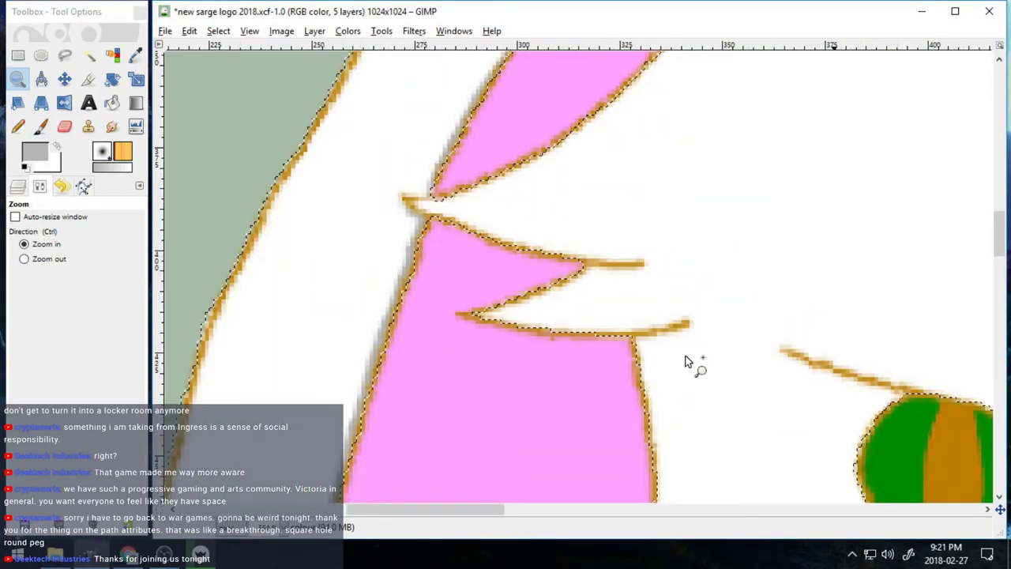
left_click(686, 357, "ctrl")
left_click(56, 245)
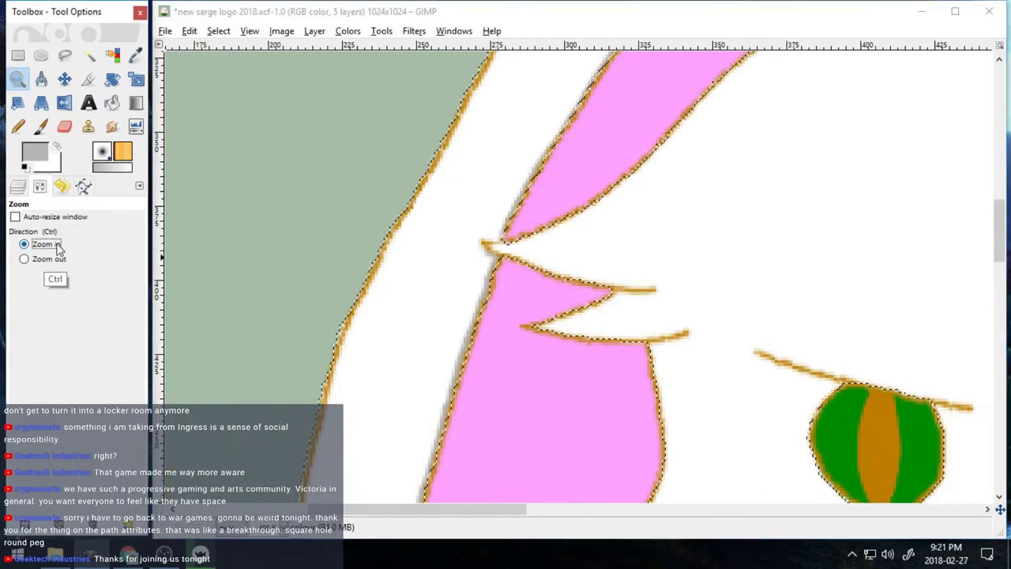
left_click(600, 231, "ctrl")
left_click(56, 245)
left_click(632, 264)
left_click(632, 264)
key("p")
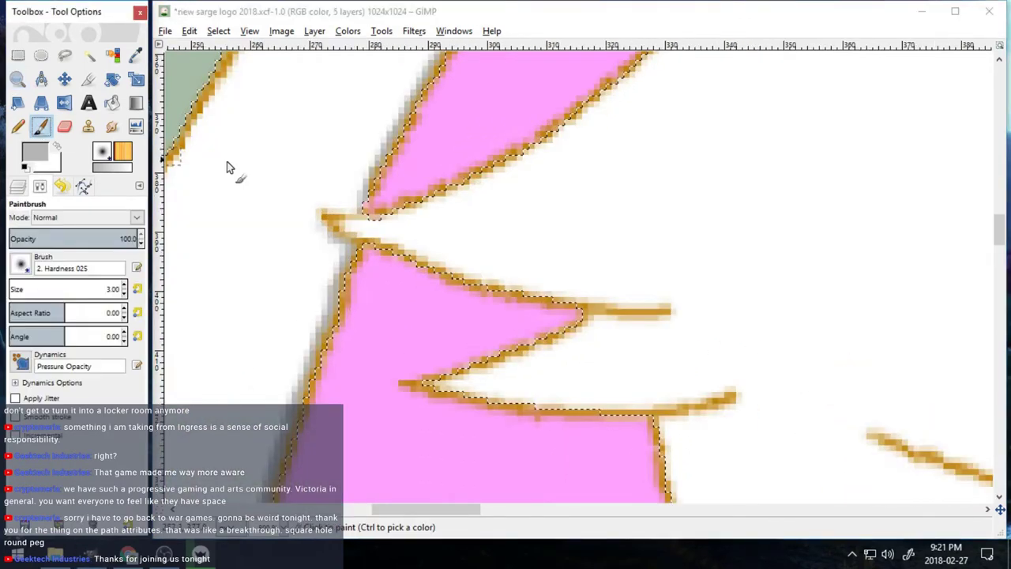
left_click_drag(455, 275, 672, 300)
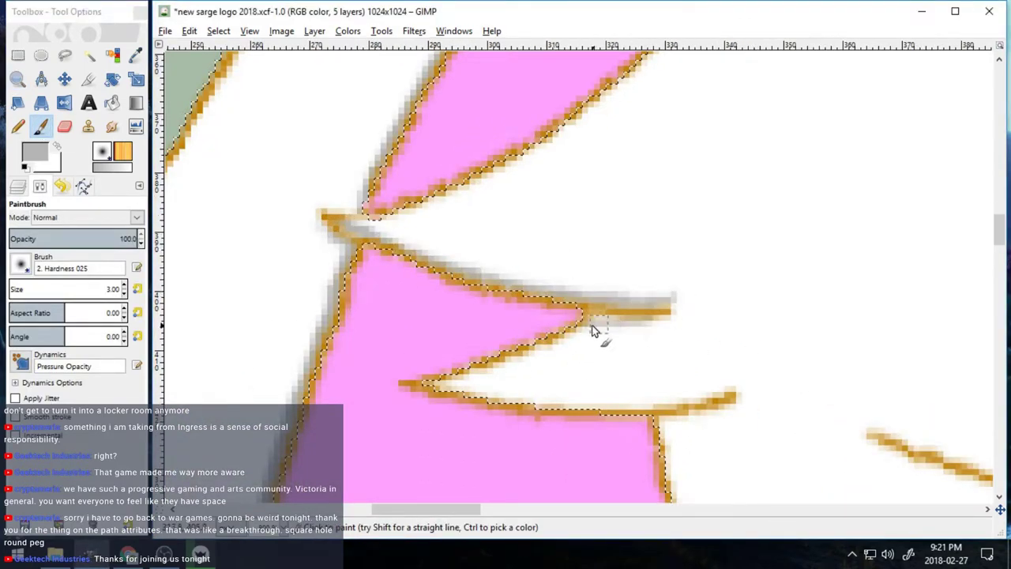
mouse_move(446, 392)
left_mouse_down()
mouse_move(632, 398)
mouse_move(586, 404)
mouse_move(724, 384)
mouse_move(704, 409)
left_mouse_up()
Step: Trim the excess grey above the lower of these two tuft lines with white paint
key("x")
left_click_drag(446, 395, 629, 393)
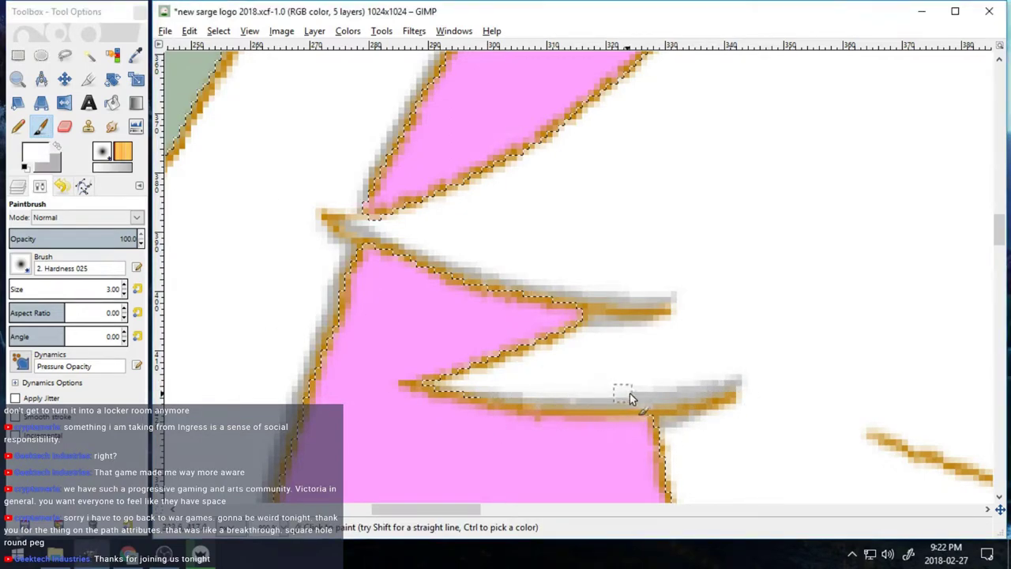
left_click_drag(735, 387, 650, 395)
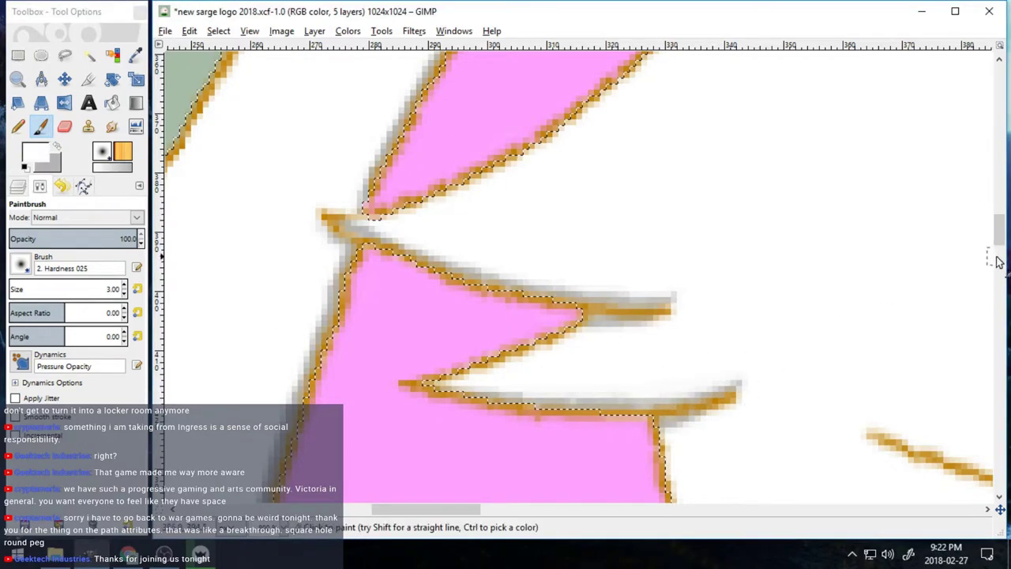
Step: Paint light grey shading beneath the brow line and around its ends above the green eye
scroll(998, 255, "down", 3)
left_click_drag(413, 512, 485, 512)
scroll(767, 361, "down", 1)
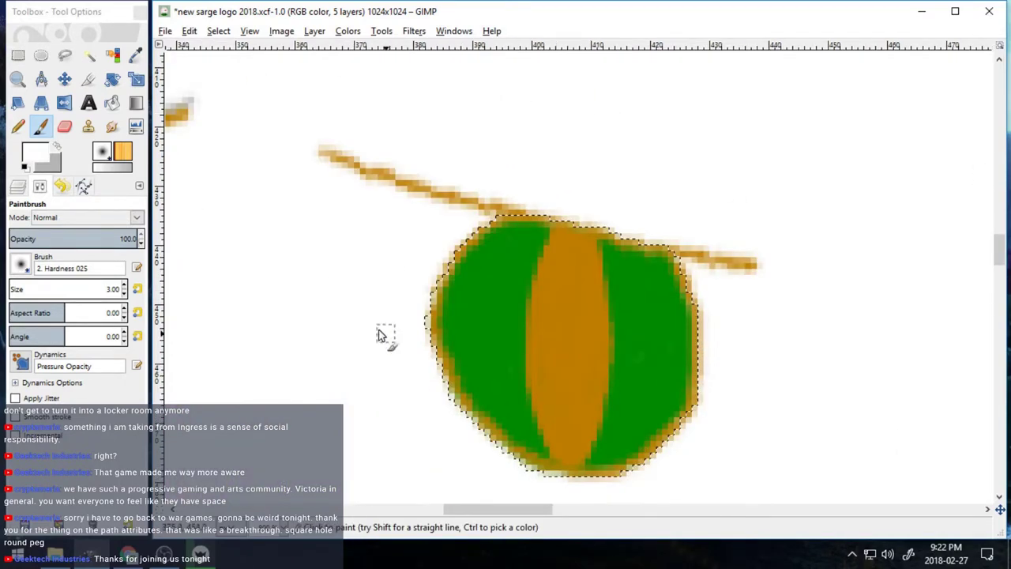
left_click(56, 146)
left_click_drag(318, 154, 381, 171)
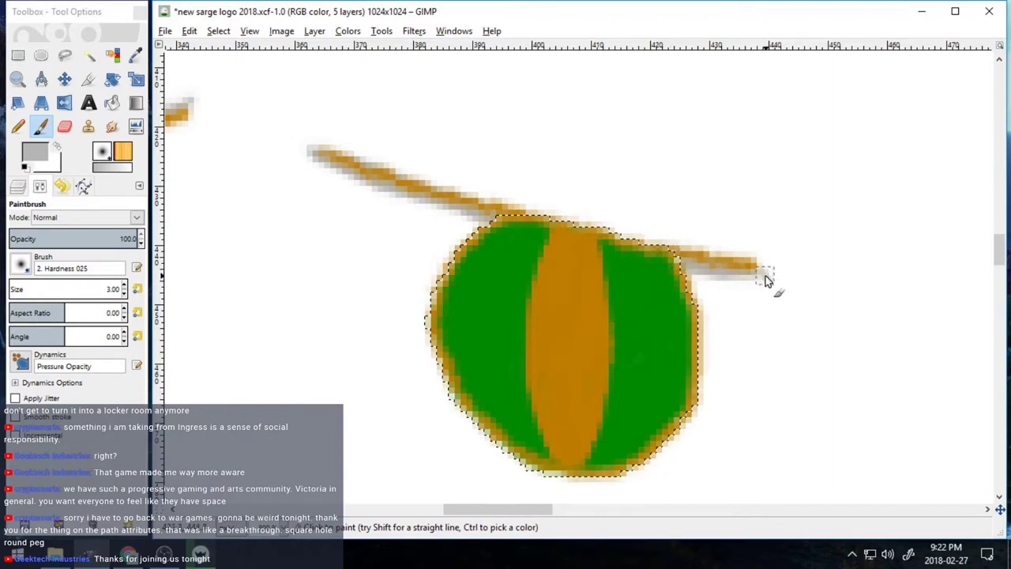
left_click_drag(765, 275, 793, 264)
Step: Paint light grey shading along the upper edges of the two pink points between the lower left cheek tufts
left_click_drag(512, 510, 436, 510)
scroll(474, 273, "down", 10)
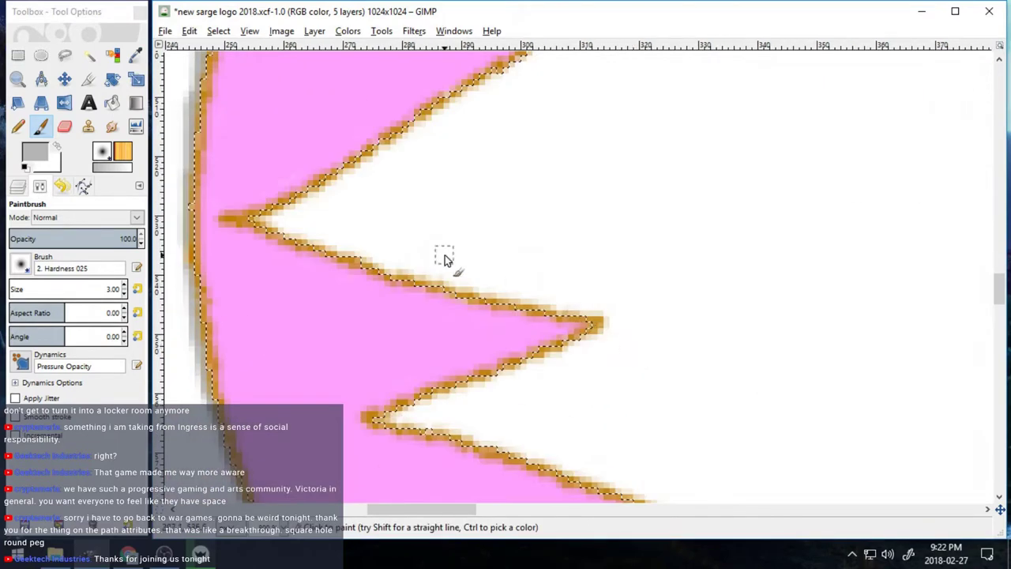
mouse_move(252, 219)
left_mouse_down()
mouse_move(368, 261)
mouse_move(576, 309)
mouse_move(486, 305)
left_mouse_up()
scroll(700, 309, "down", 5)
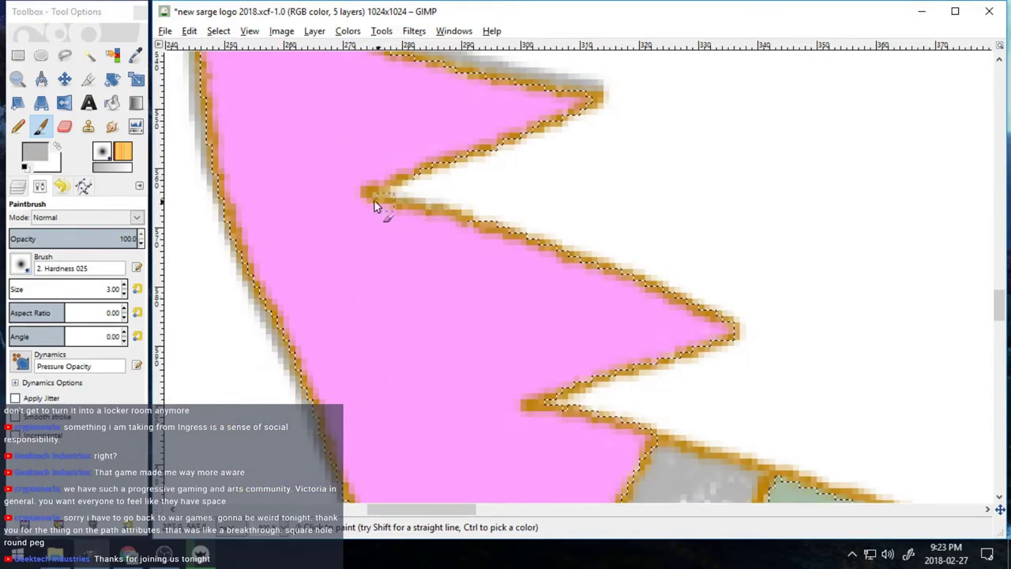
mouse_move(377, 203)
left_mouse_down()
mouse_move(567, 245)
mouse_move(733, 317)
left_mouse_up()
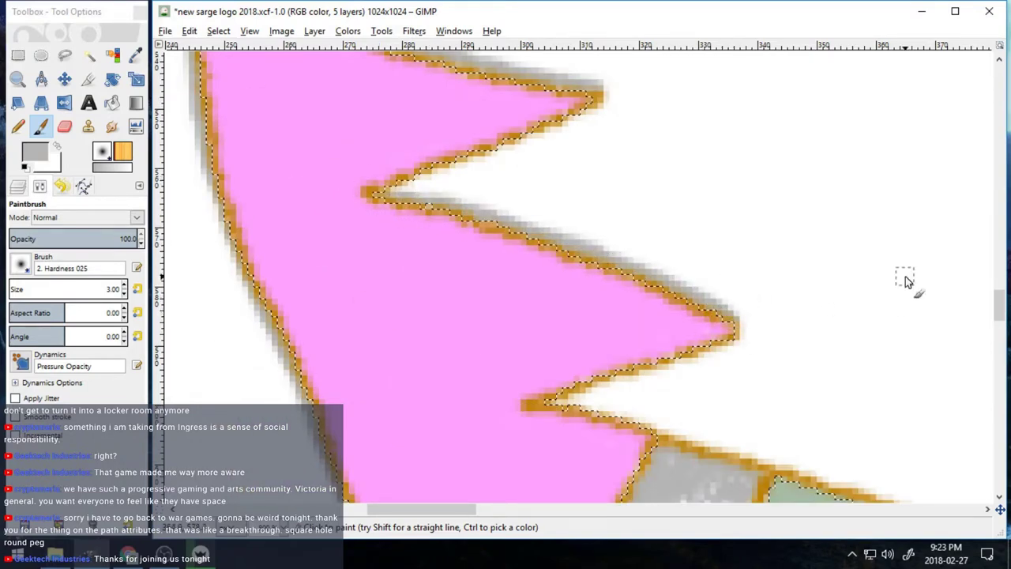
Step: Paint light grey shading above the left jaw line, from the lowest cheek tuft to just past the neck's left edge
scroll(905, 279, "down", 2)
left_click_drag(458, 511, 504, 512)
mouse_move(241, 196)
left_mouse_down()
mouse_move(407, 233)
mouse_move(617, 312)
mouse_move(731, 336)
mouse_move(986, 420)
left_mouse_up()
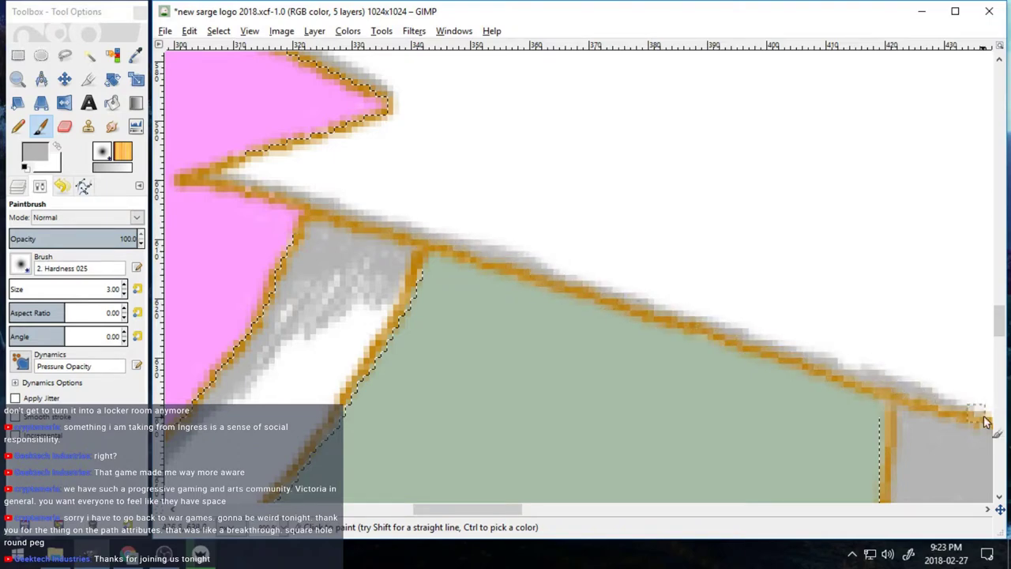
scroll(506, 514, "right", 7)
scroll(806, 340, "down", 2)
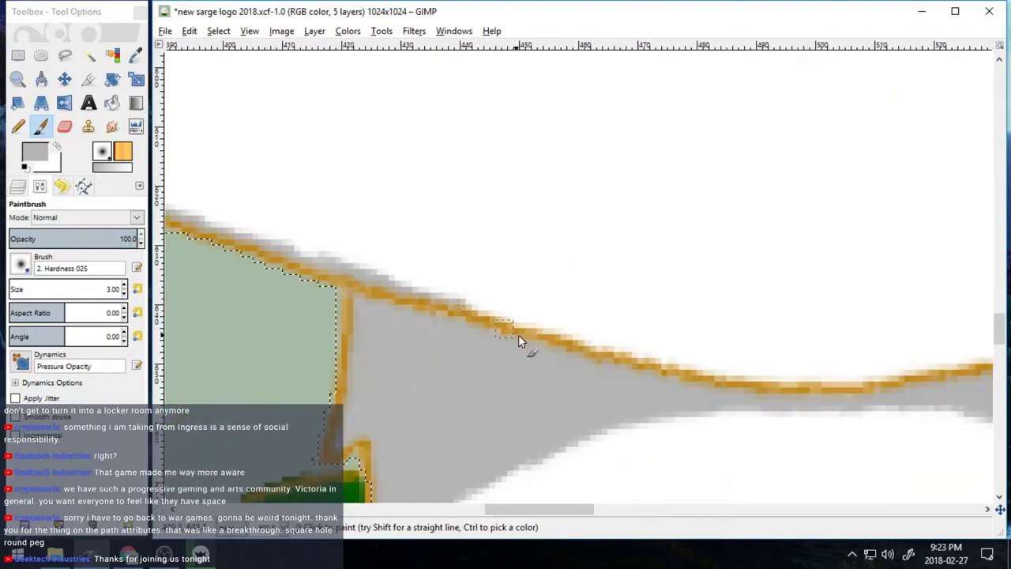
Step: Paint light grey shading above the chin line near the neck's right side and trim its inner end with white
scroll(594, 509, "right", 3)
left_click_drag(567, 509, 560, 511)
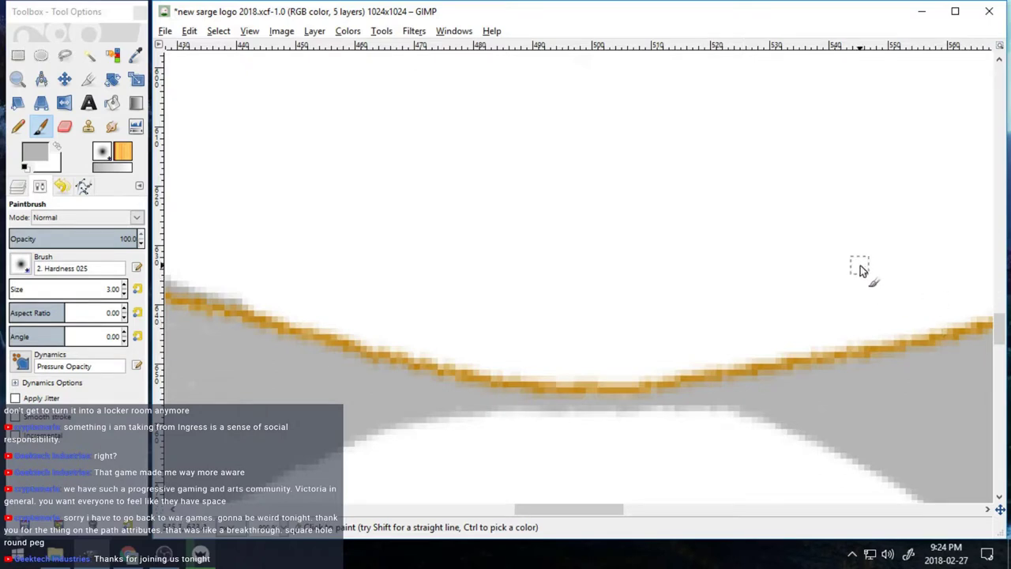
left_click_drag(861, 354, 985, 328)
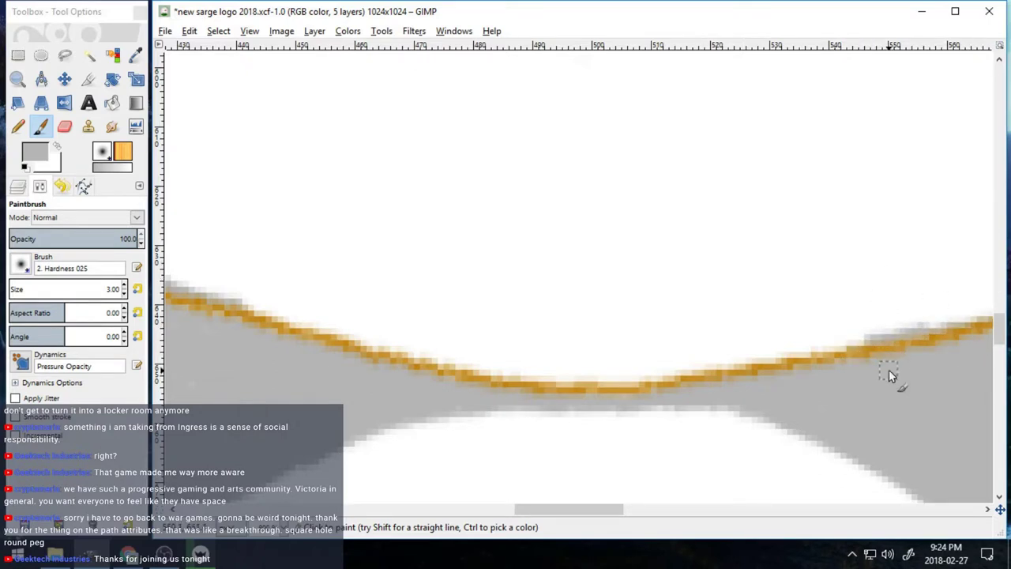
left_click(57, 146)
left_click_drag(907, 340, 852, 348)
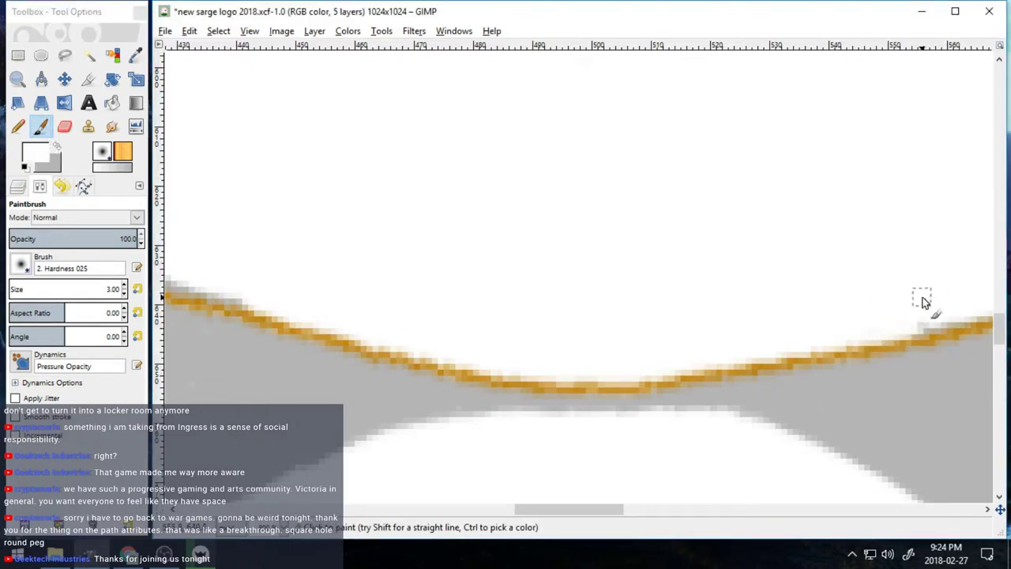
key("x")
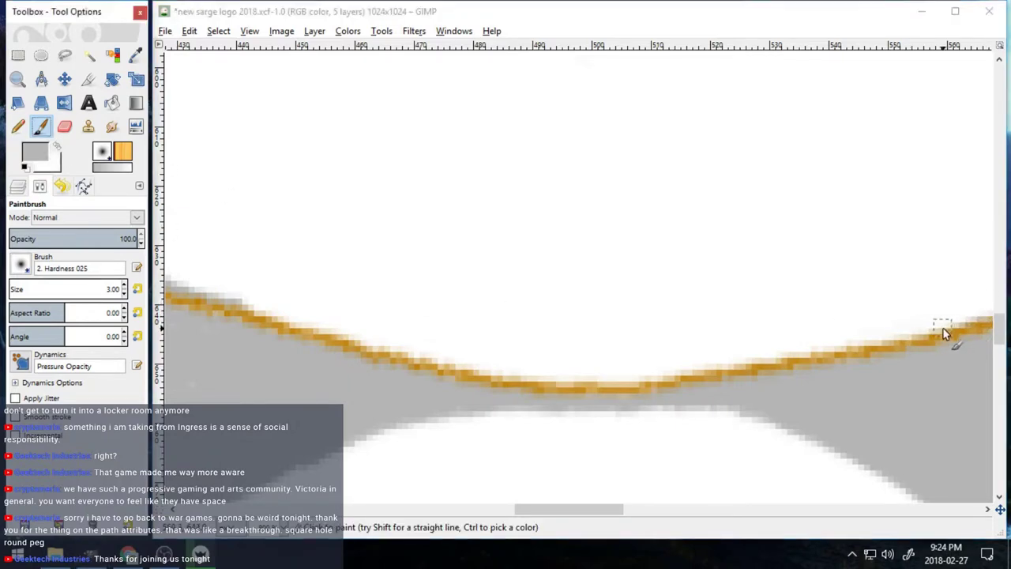
Step: Paint light grey shading above the right jaw line, from the neck's right edge to the lowest cheek tuft
mouse_move(601, 510)
left_mouse_down()
mouse_move(667, 509)
mouse_move(551, 527)
mouse_move(633, 513)
left_mouse_up()
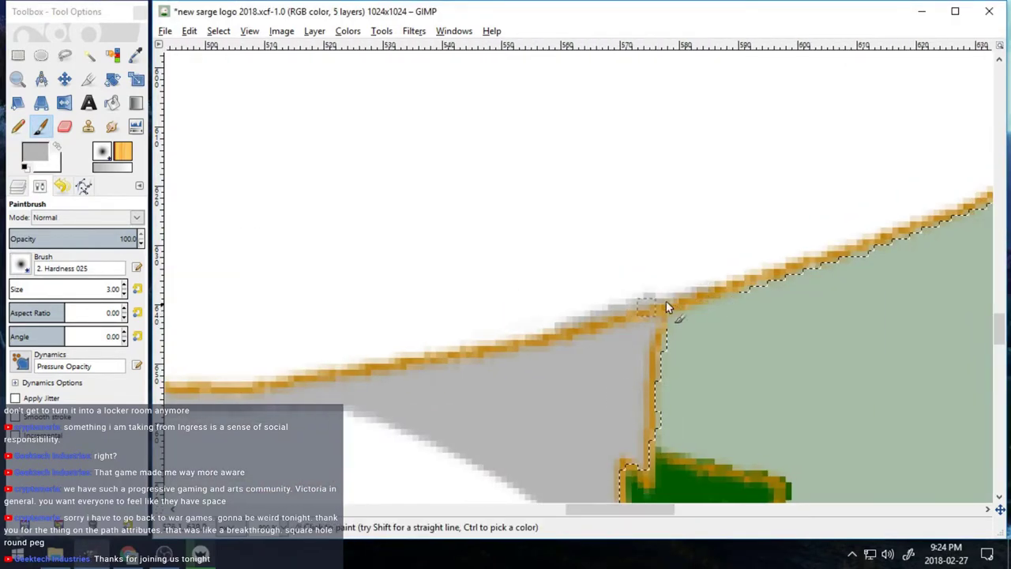
left_click_drag(666, 300, 842, 251)
left_click_drag(667, 511, 723, 511)
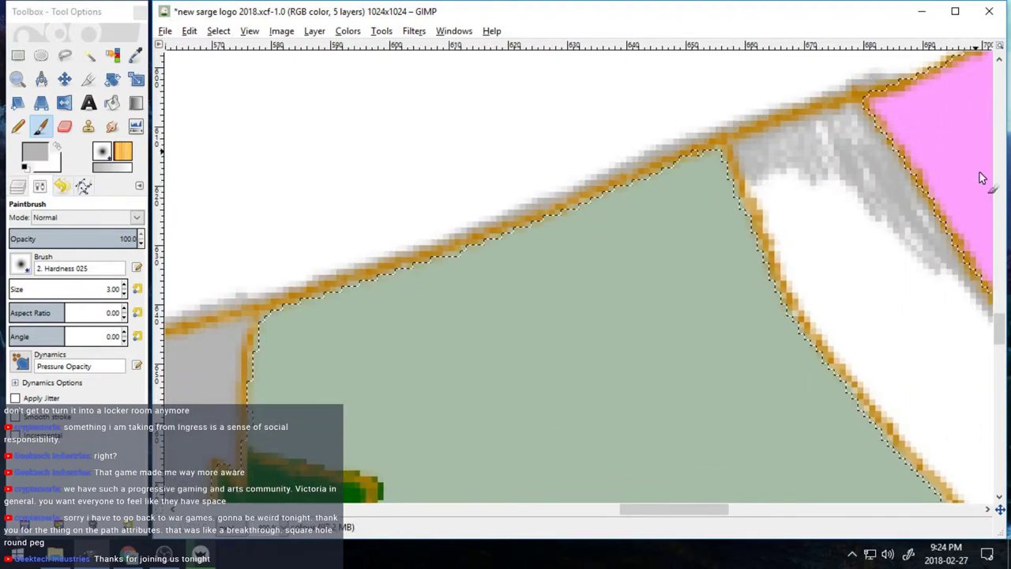
scroll(807, 253, "up", 4)
key("x")
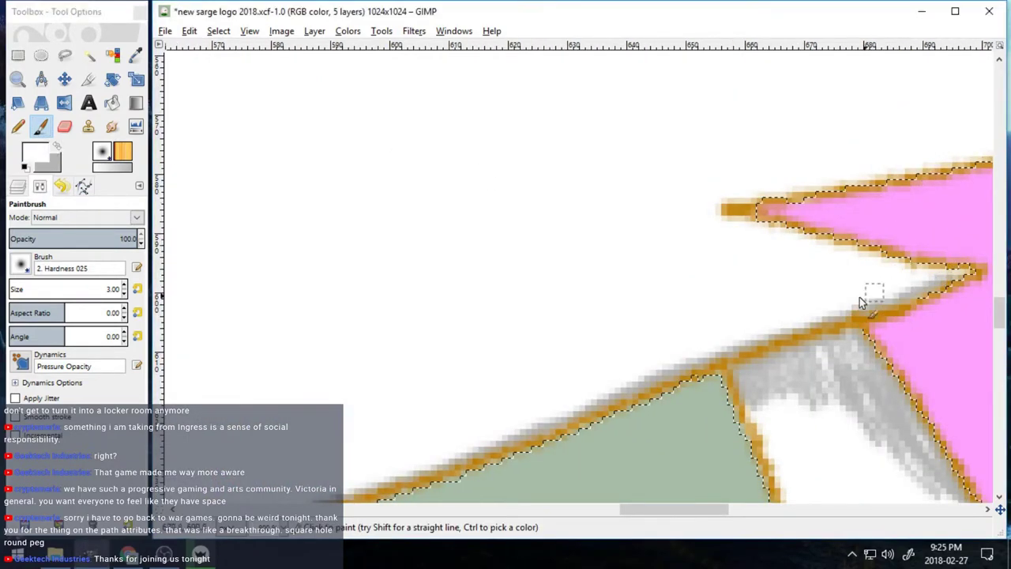
left_click(57, 147)
Step: Paint light grey shading along the upper edges of the two pink points between the lower right cheek tufts
left_click_drag(713, 511, 749, 510)
left_click_drag(453, 203, 547, 184)
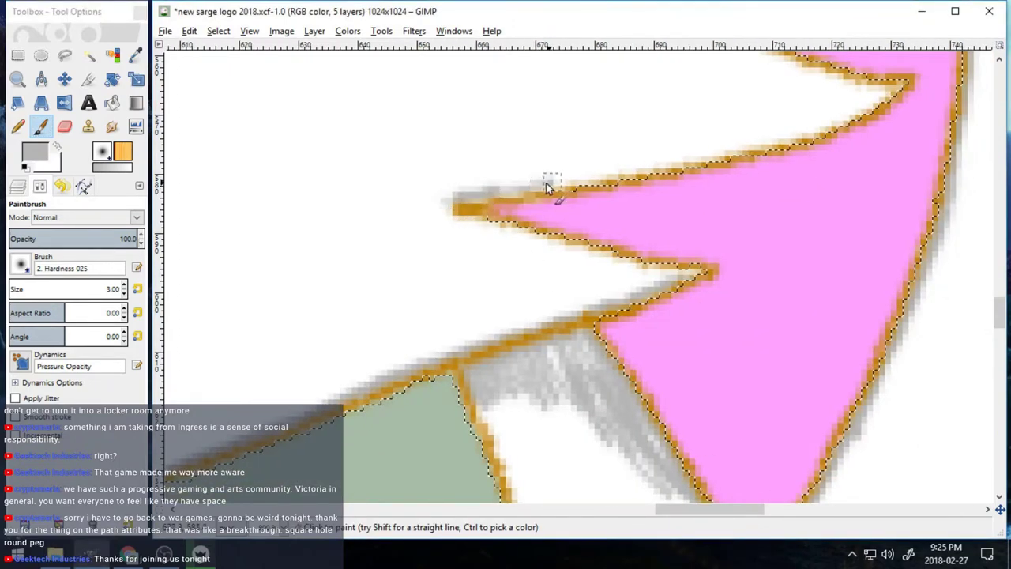
mouse_move(658, 164)
left_mouse_down()
mouse_move(889, 101)
mouse_move(786, 142)
left_mouse_up()
scroll(835, 232, "up", 6)
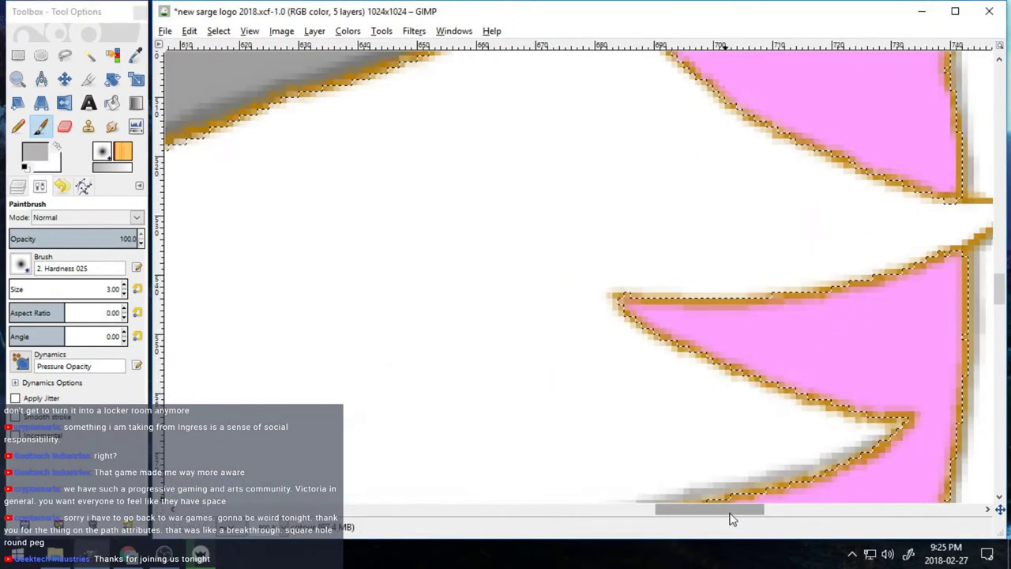
left_click_drag(730, 512, 755, 512)
mouse_move(429, 292)
left_mouse_down()
mouse_move(559, 301)
mouse_move(749, 255)
left_mouse_up()
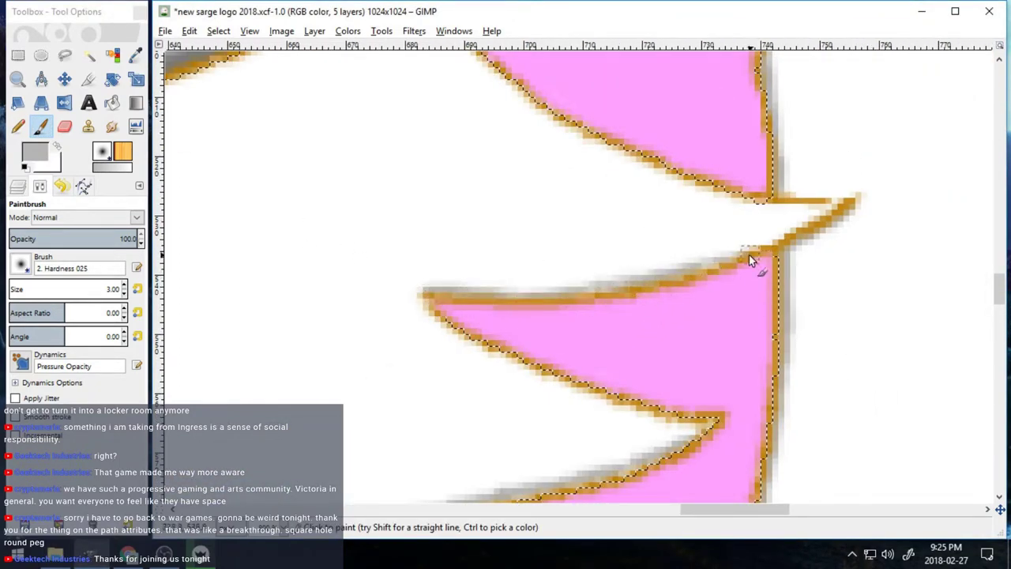
Step: Paint light grey shading on the white fur beneath the lower edge of the grey eye patch
scroll(587, 312, "up", 4)
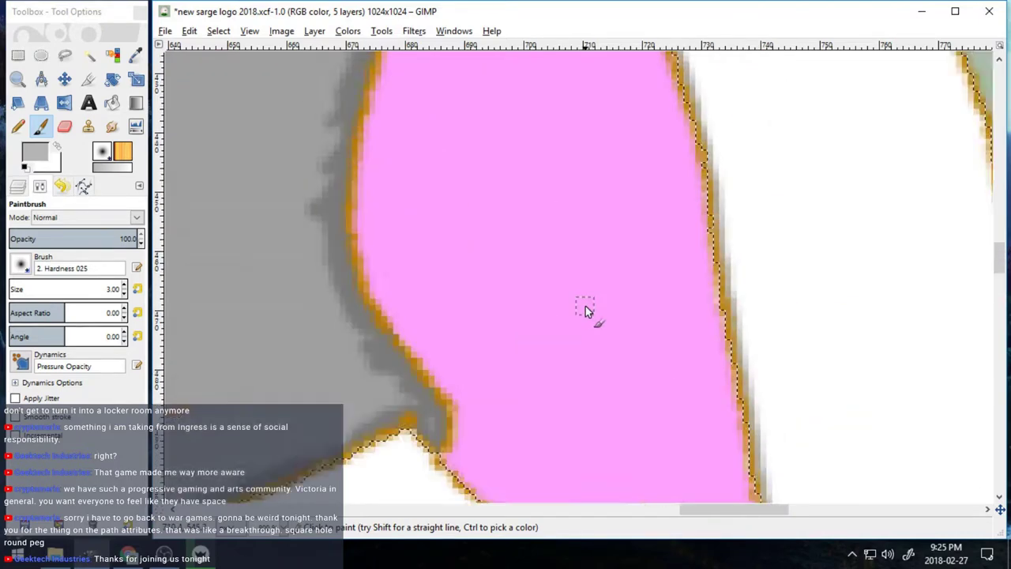
scroll(586, 311, "down", 1)
left_click_drag(754, 510, 705, 513)
scroll(678, 499, "down", 1)
left_click_drag(777, 208, 599, 288)
left_click_drag(687, 511, 639, 511)
mouse_move(959, 294)
left_mouse_down()
mouse_move(722, 376)
mouse_move(528, 415)
mouse_move(532, 407)
left_mouse_up()
left_click_drag(673, 511, 634, 510)
mouse_move(308, 218)
left_mouse_down()
mouse_move(388, 264)
mouse_move(513, 391)
mouse_move(759, 413)
left_mouse_up()
Step: Paint light grey shading above the curved lower edge of the brow tuft over the eye patch and trim it with white
scroll(780, 407, "up", 5)
scroll(779, 408, "right", 6)
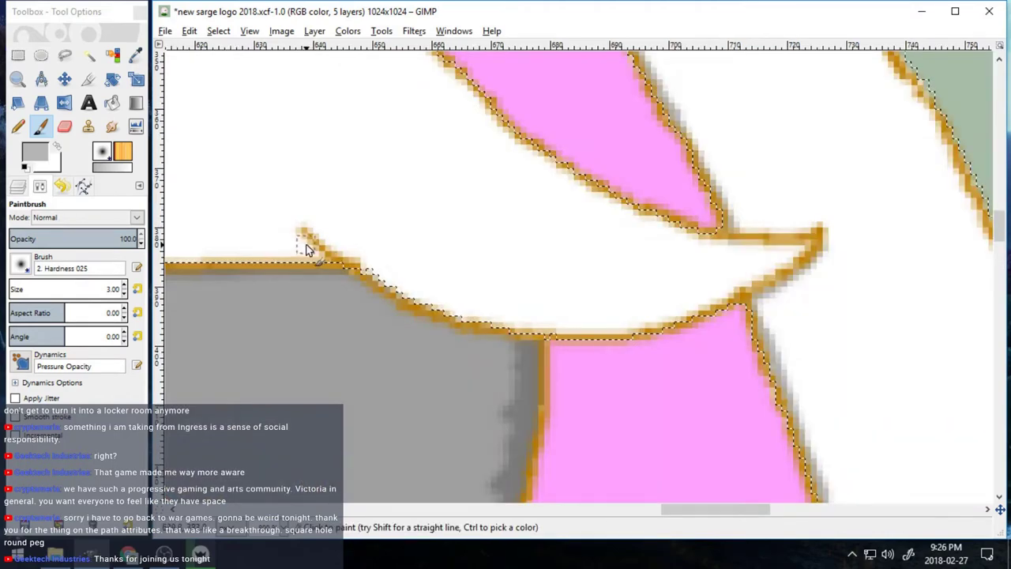
left_click_drag(307, 249, 430, 313)
left_click_drag(597, 333, 811, 236)
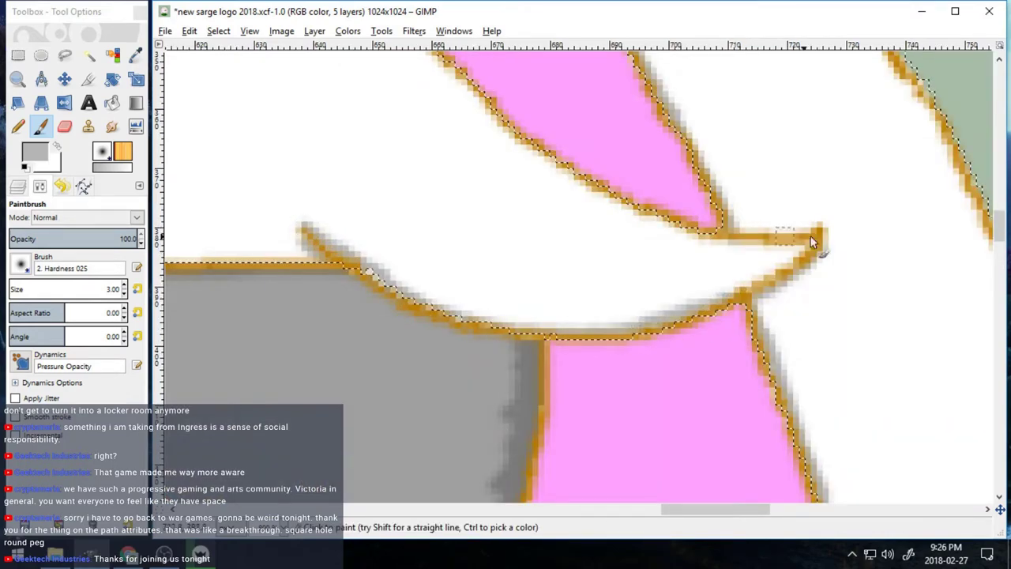
key("x")
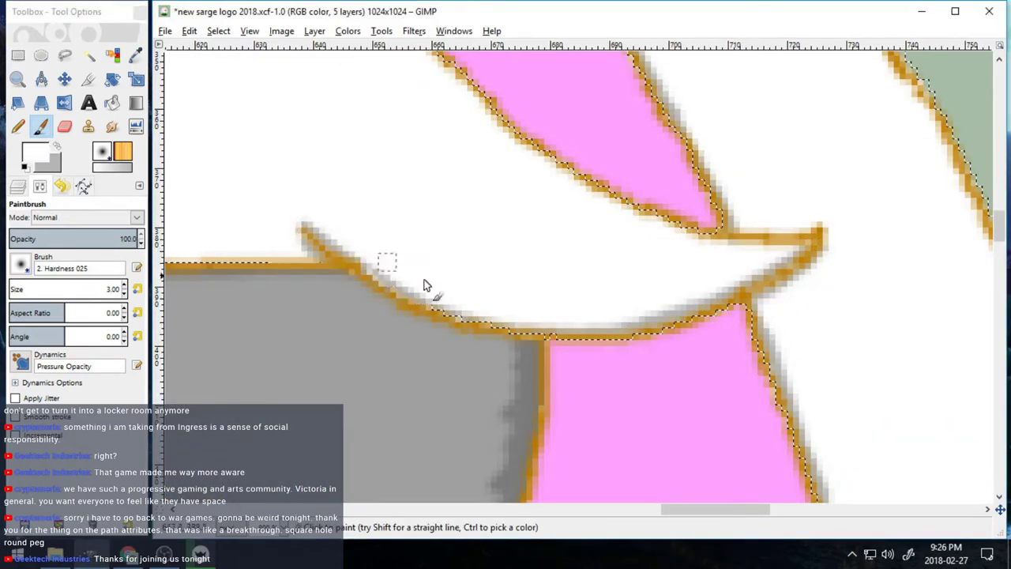
left_click_drag(426, 284, 738, 279)
Step: Examine the shading around the headband, face, neck and collar, and check the logo as a whole
scroll(586, 311, "up", 10)
scroll(588, 406, "left", 13)
scroll(597, 472, "up", 6)
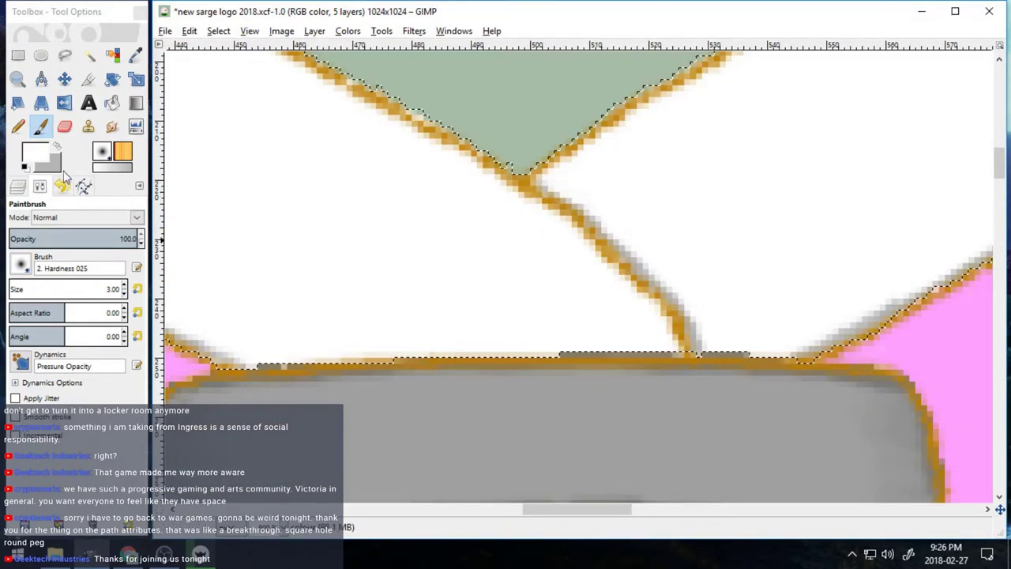
key("z")
left_click(477, 450, "ctrl")
left_click(477, 450)
left_click(477, 450)
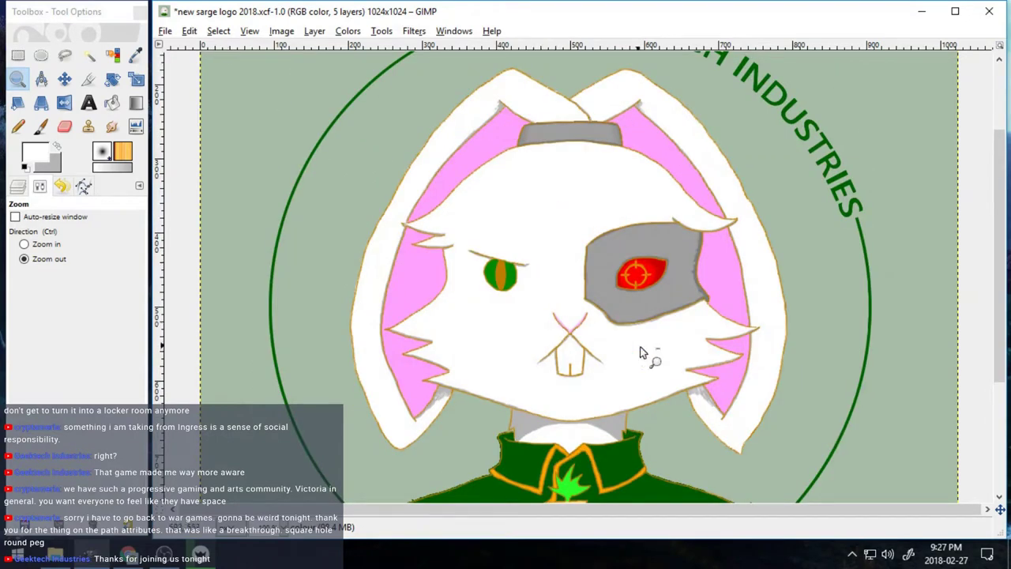
scroll(652, 359, "down", 3)
left_click(38, 246)
left_click_drag(485, 292, 550, 362)
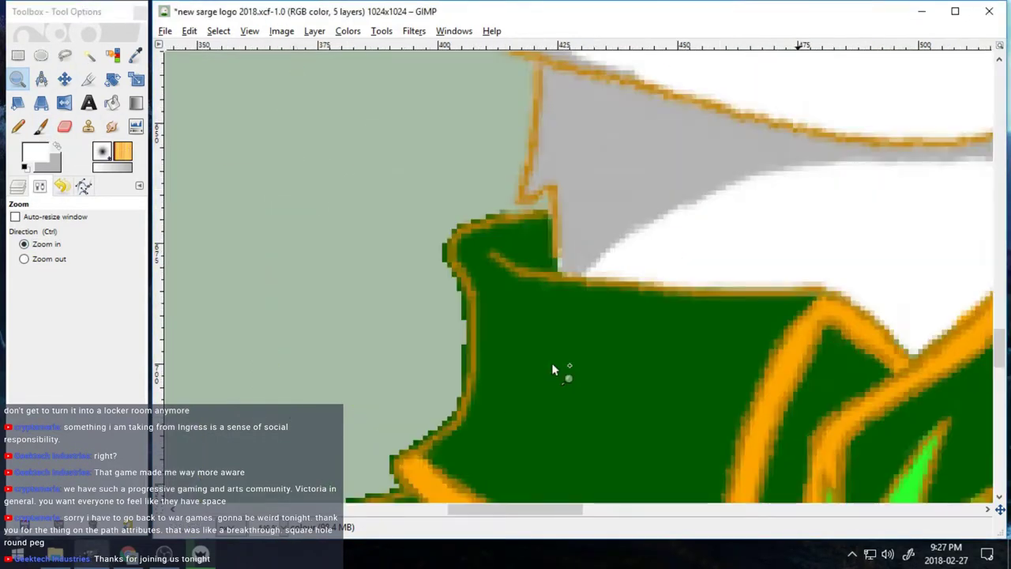
left_click(57, 147)
left_click(41, 127)
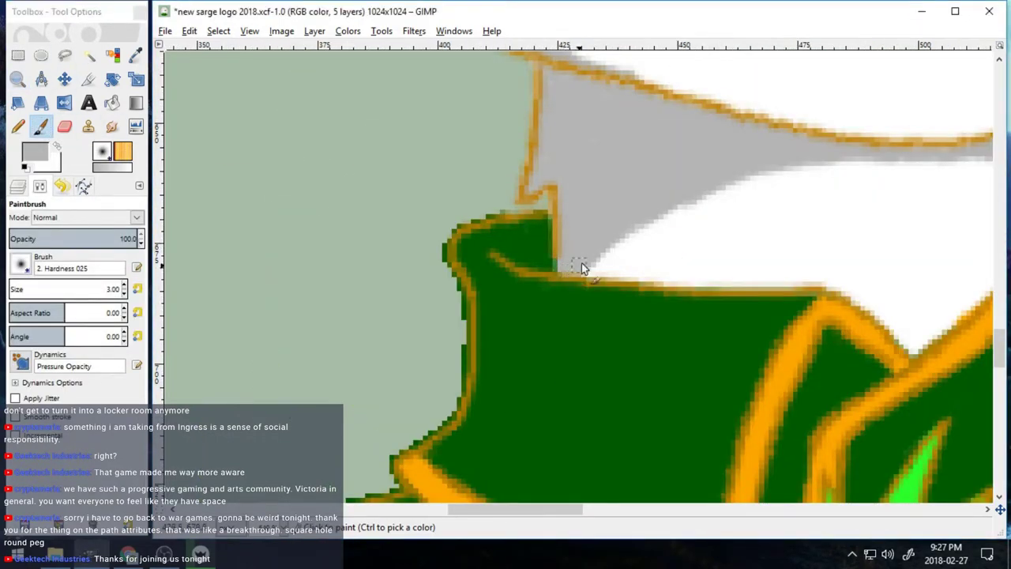
scroll(585, 249, "down", 2)
scroll(584, 235, "up", 2)
left_click(17, 80)
left_click(46, 259)
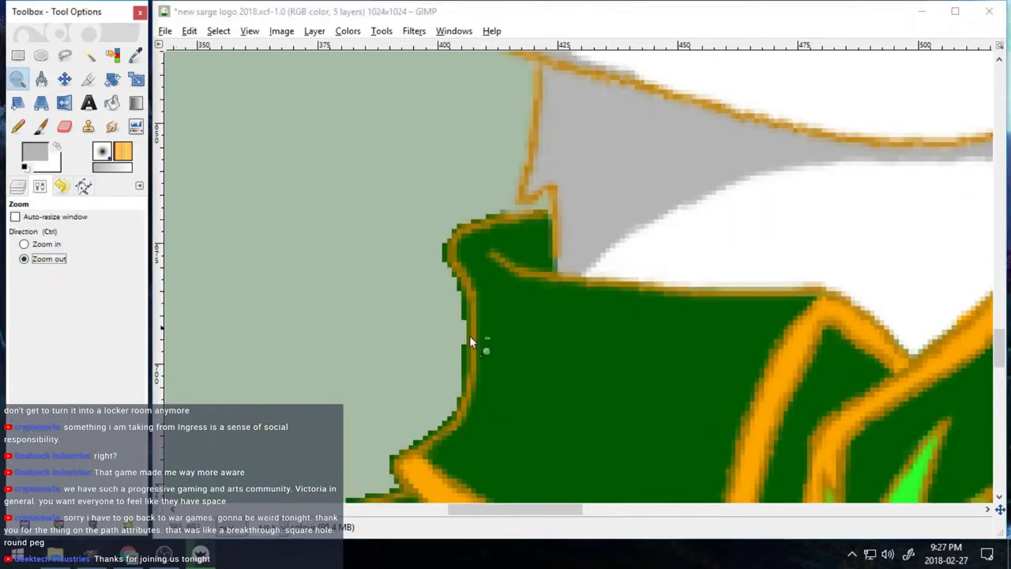
left_click_drag(471, 339, 620, 356)
left_click(624, 357)
left_click(627, 357)
left_click(917, 395)
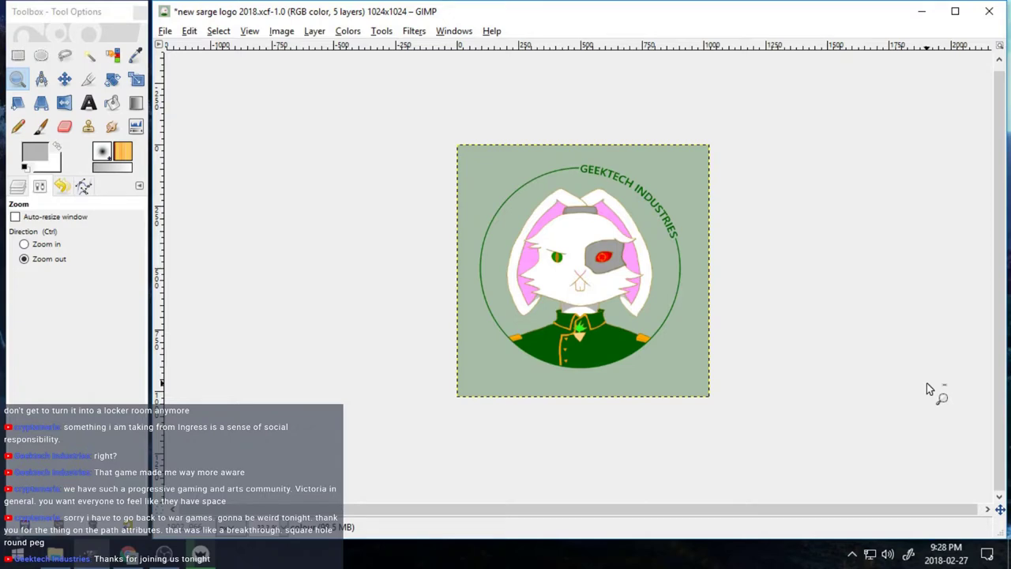
Step: Paint over the pink shading of the nose in white with a size 17 brush
left_click(31, 244)
left_click_drag(476, 177, 673, 373)
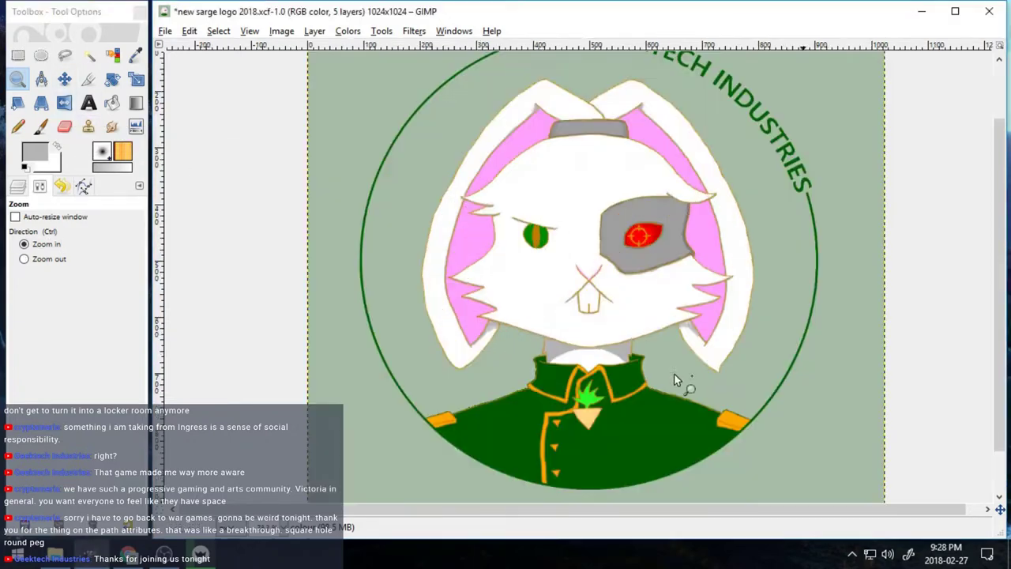
left_click_drag(418, 148, 785, 416)
left_click_drag(382, 159, 737, 417)
left_click(57, 147)
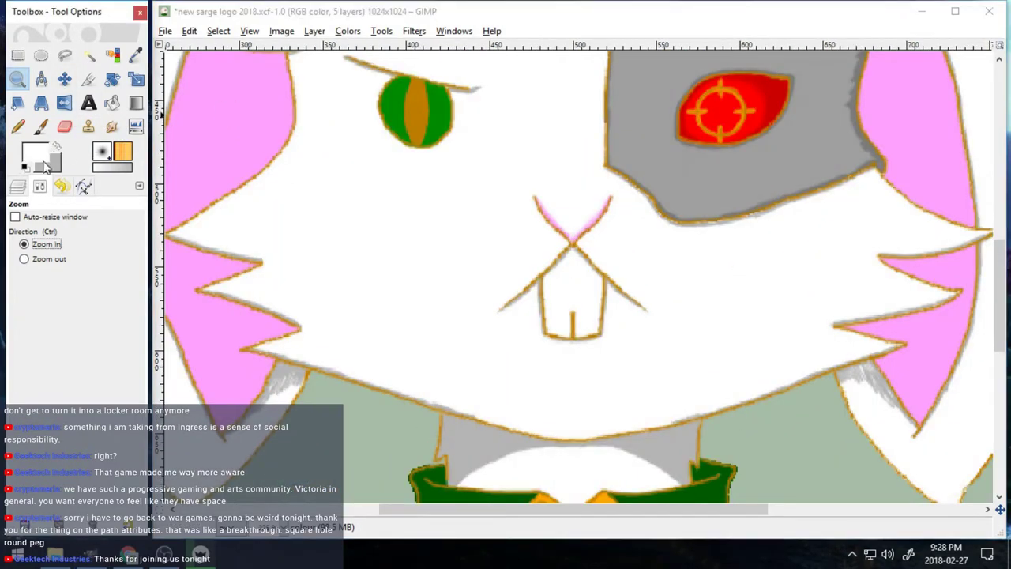
left_click(41, 127)
left_click(19, 188)
left_click(40, 187)
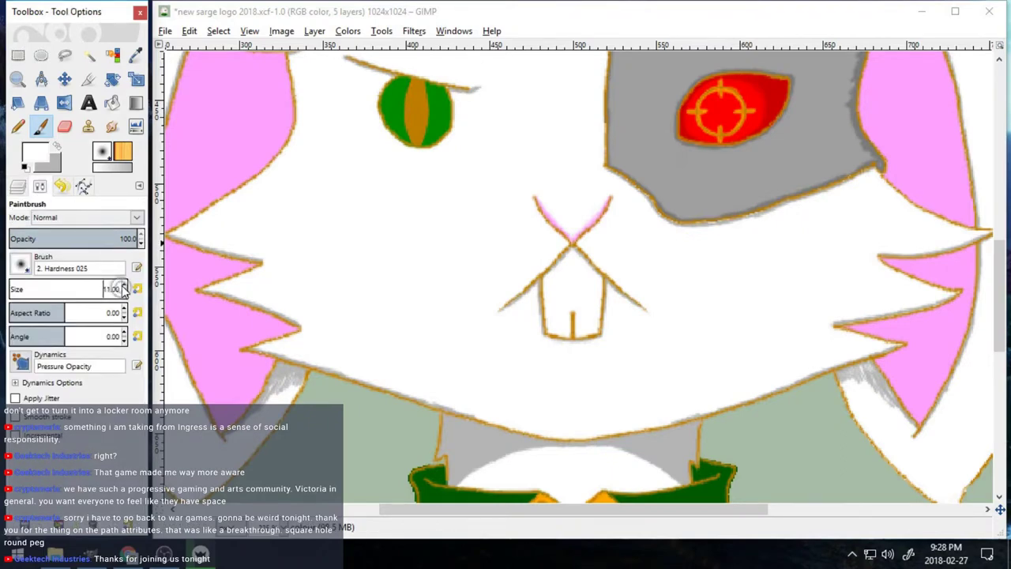
scroll(122, 290, "up", 6)
left_click_drag(531, 199, 585, 263)
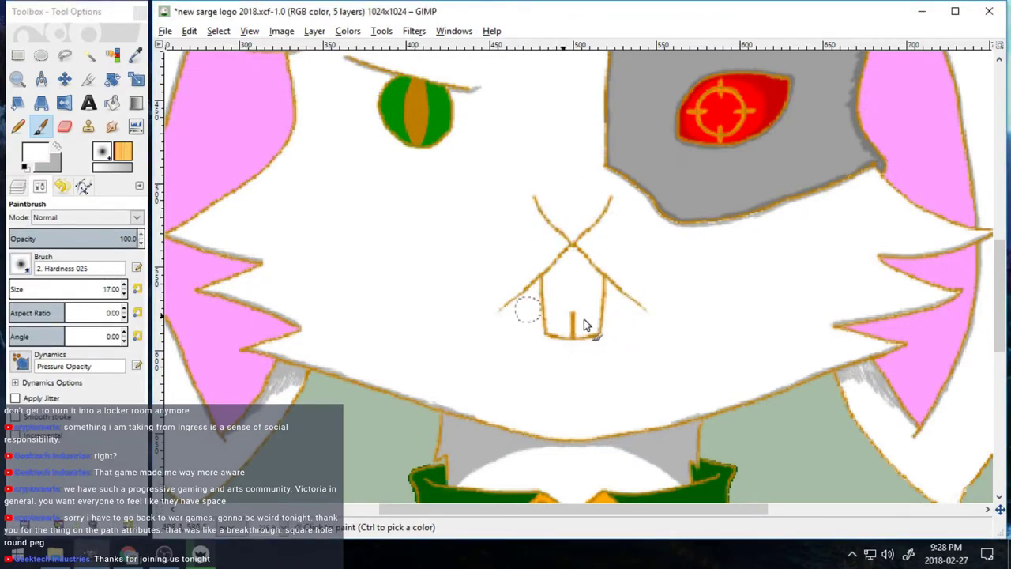
Step: On the line layer, lasso around the nose, mouth and teeth lines and cut them out
left_click(18, 186)
left_click(100, 329)
key("f")
left_click(529, 177)
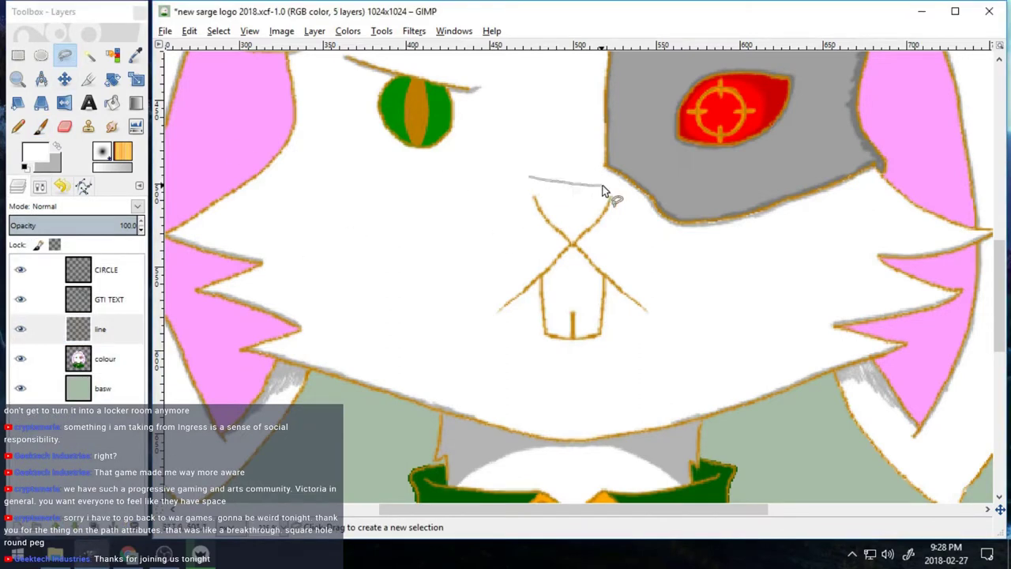
mouse_move(602, 191)
left_mouse_down()
mouse_move(451, 277)
mouse_move(531, 180)
left_mouse_up()
left_click(189, 31)
mouse_move(224, 31)
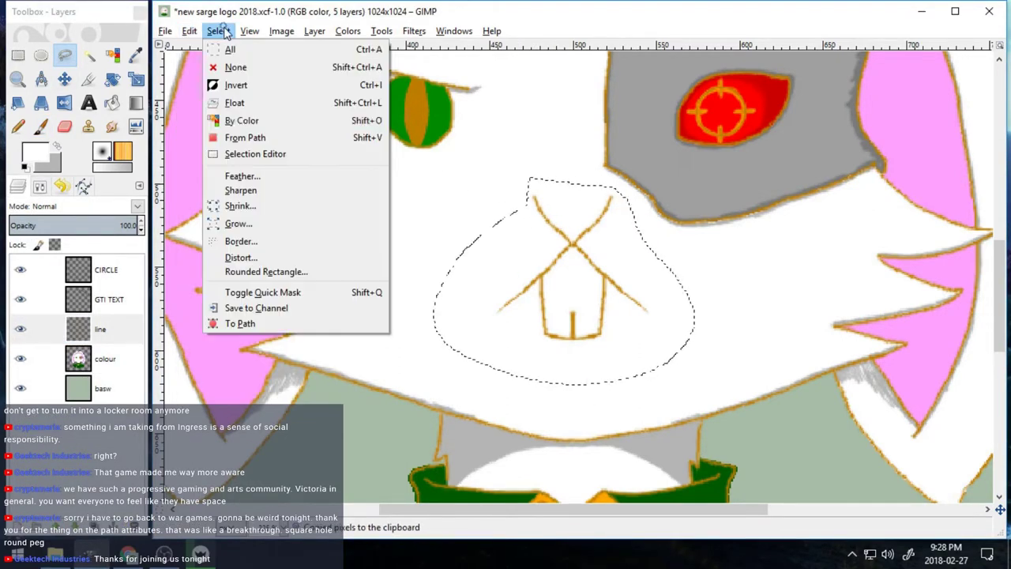
mouse_move(190, 31)
Step: Try pasting the cut lines back and placing a vertical guide through the middle of the face
left_click(189, 30)
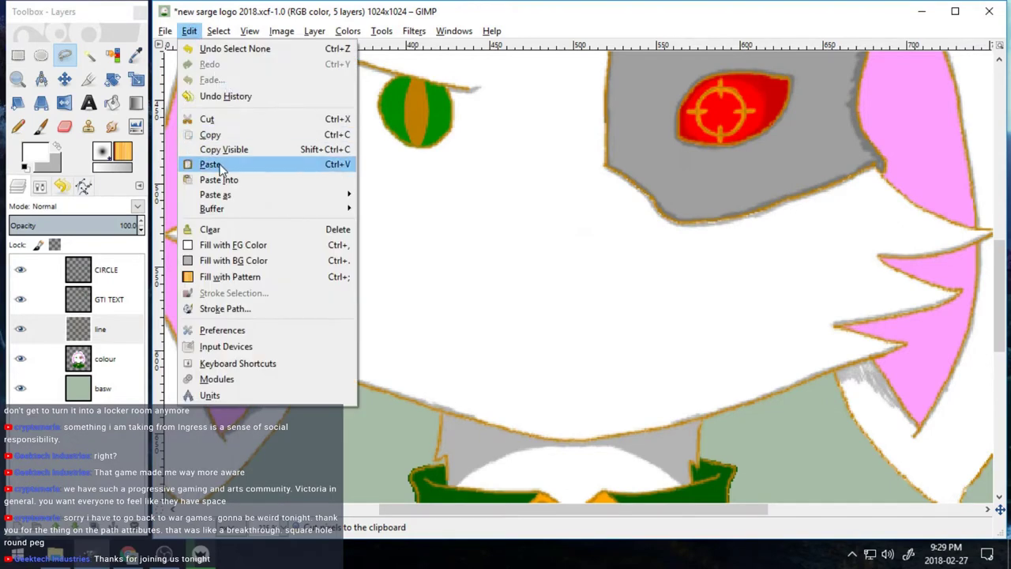
left_click(207, 163)
left_click_drag(160, 196, 574, 237)
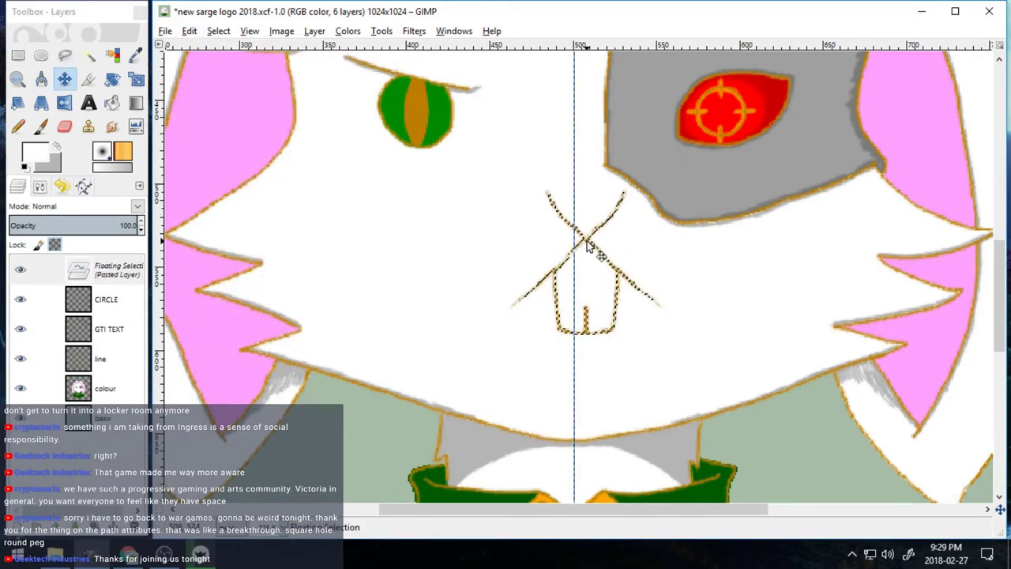
key("ctrl+z")
key("ctrl+z")
Step: Move the line layer to the top of the layer stack and place a vertical guide at about 500 px
left_click_drag(78, 328, 71, 271)
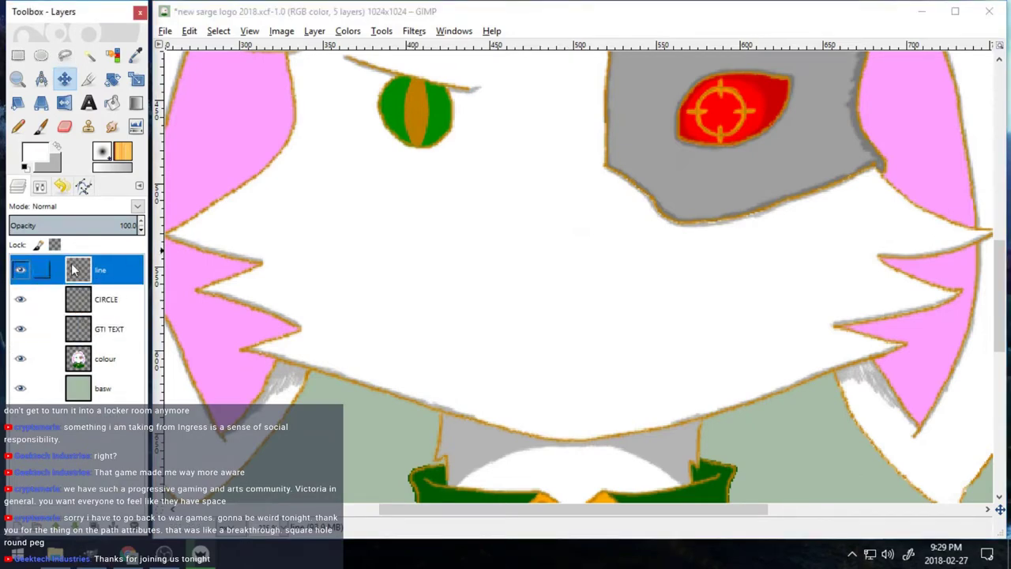
left_click_drag(162, 101, 575, 125)
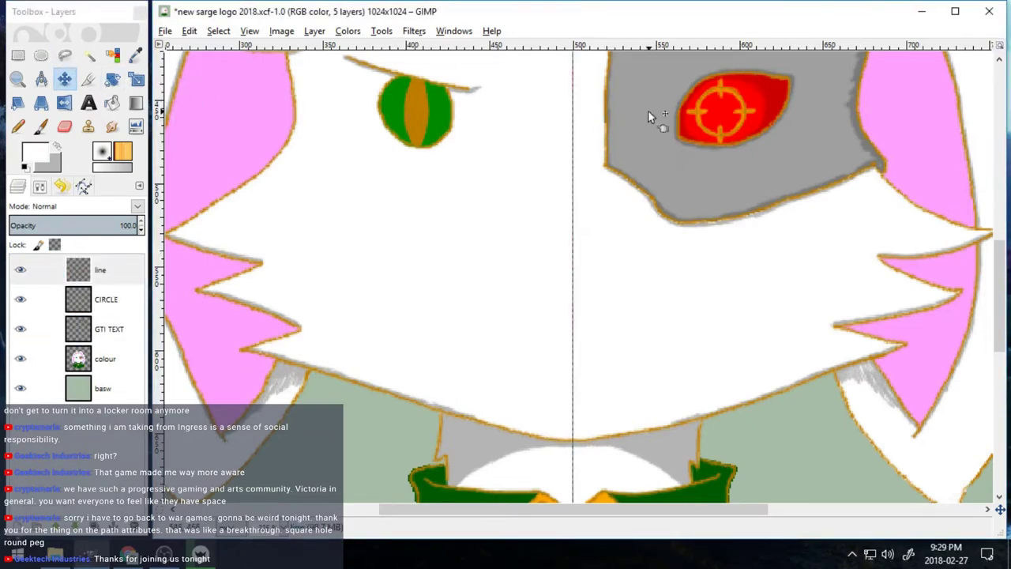
right_click(575, 95)
left_click(578, 96)
left_click(18, 79)
double_click(582, 81)
left_click(65, 79)
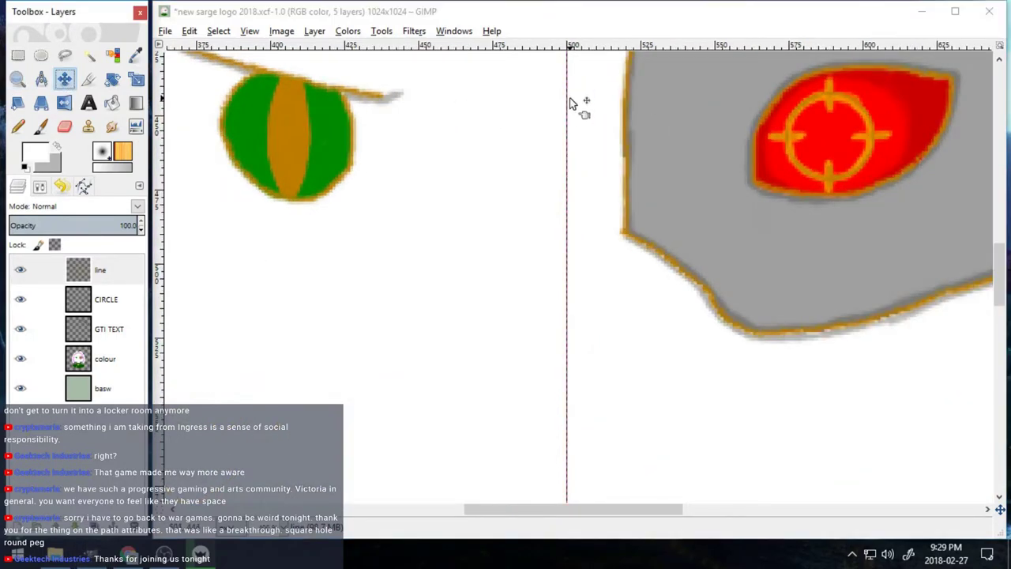
Step: Paste the cut nose, mouth and teeth lines and move them close to the vertical guide
left_click(17, 79)
left_click(39, 186)
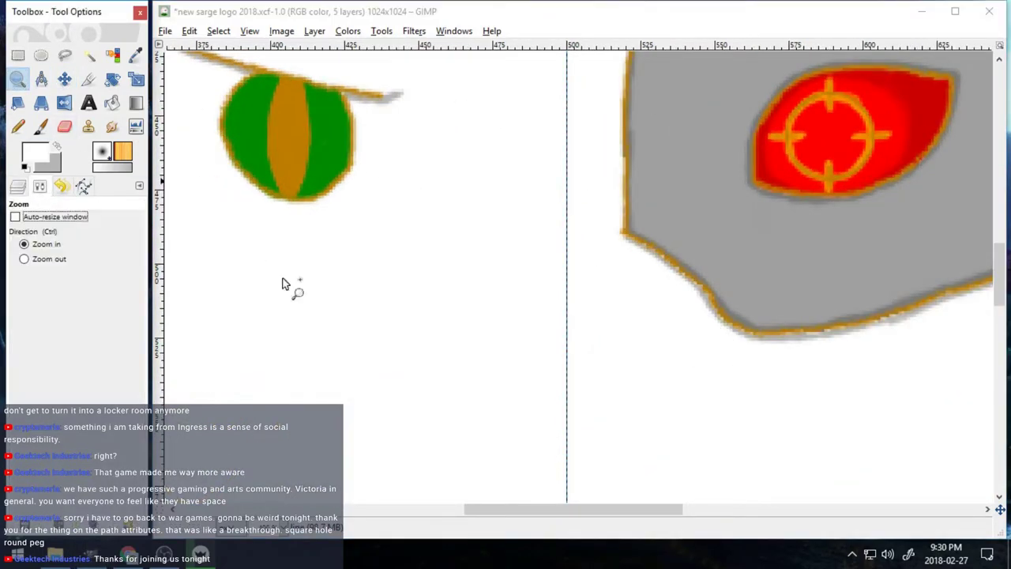
left_click(431, 308)
left_click(25, 259)
triple_click(427, 348)
double_click(430, 352)
left_click(189, 31)
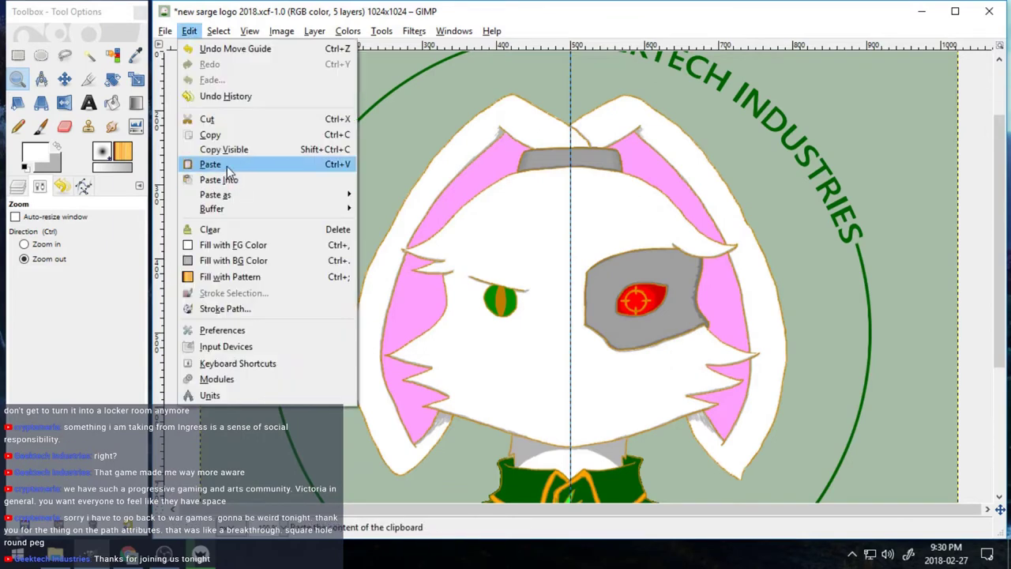
left_click(226, 162)
key("ctrl+l")
key("m")
left_click_drag(576, 265, 567, 264)
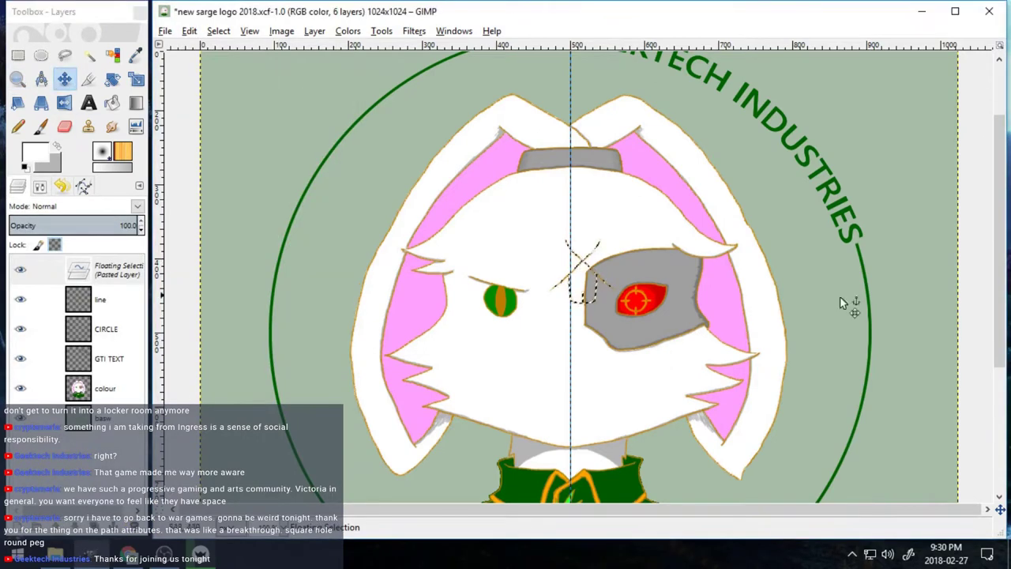
Step: Centre the pasted nose and mouth lines on the guide, nudge them down below eye level, and anchor them to the line layer
key("Down")
key("Down")
key("Down")
key("Down")
key("Down")
key("Down")
key("Down")
key("Down")
key("Down")
key("Down")
key("Down")
key("Down")
key("Down")
key("Down")
key("Down")
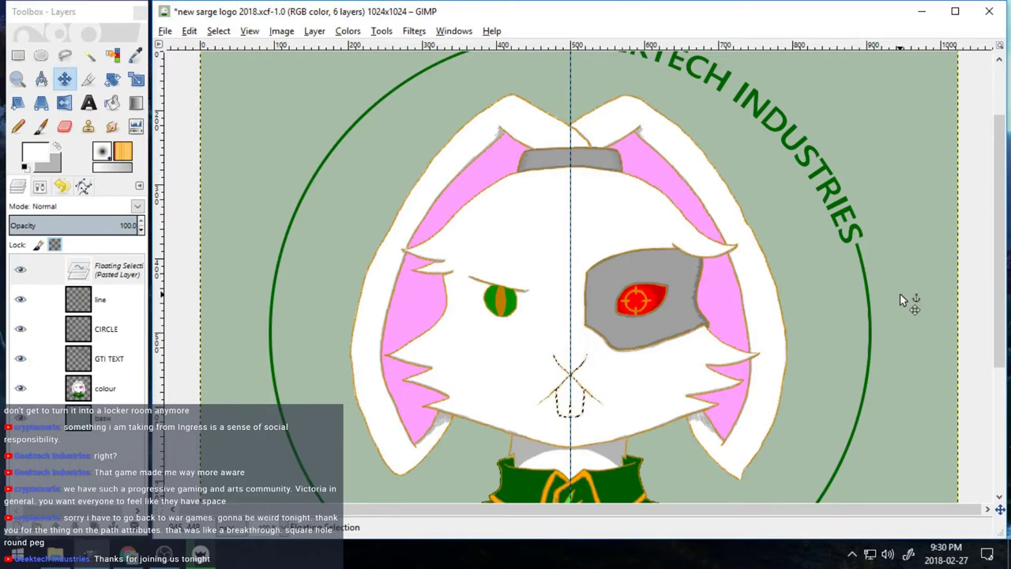
key("Up")
key("Up")
key("Up")
key("Up")
key("Up")
key("Up")
key("Up")
key("Up")
key("Up")
key("Up")
key("Up")
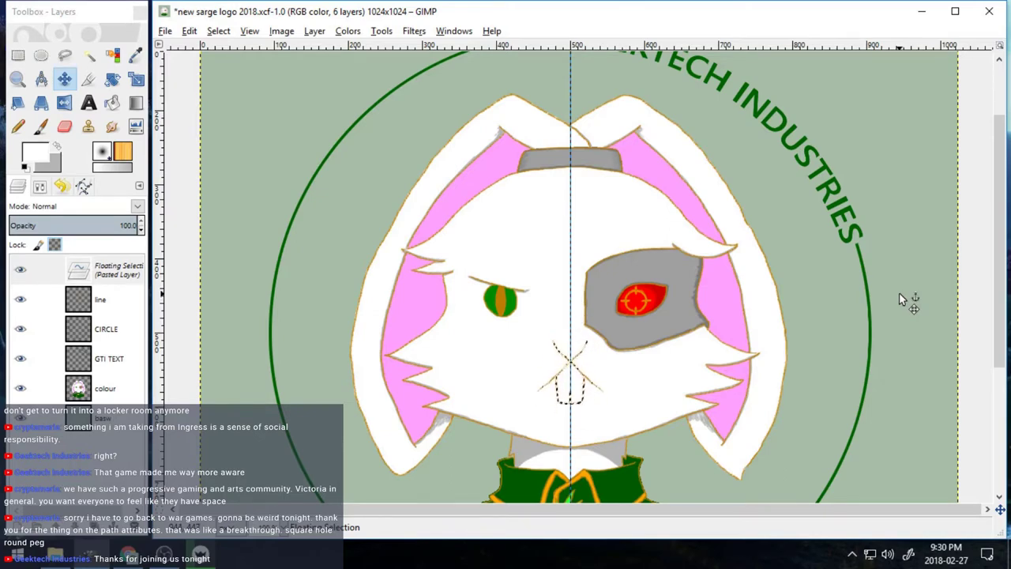
key("Down")
key("Down")
key("Down")
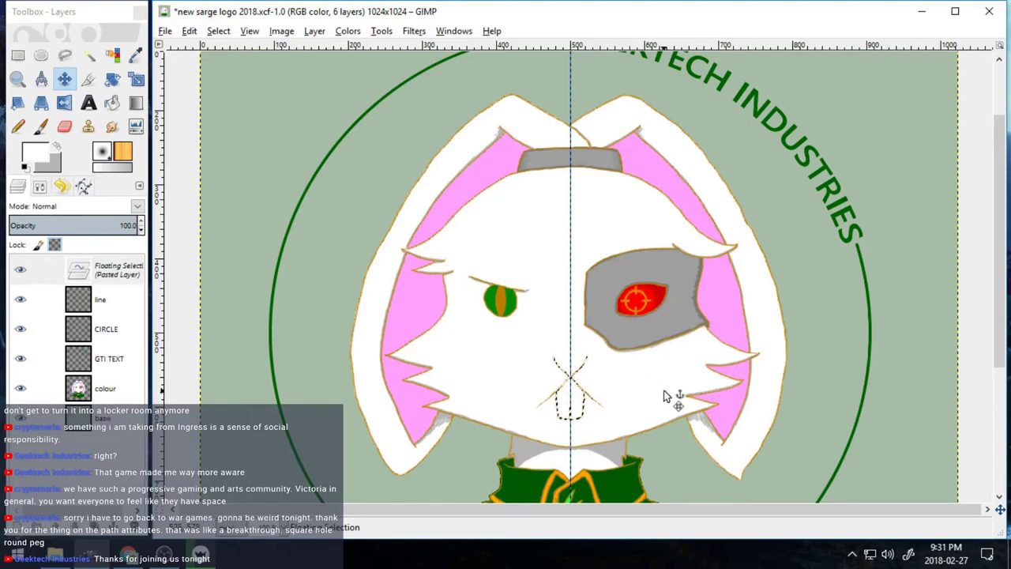
key("ctrl+h")
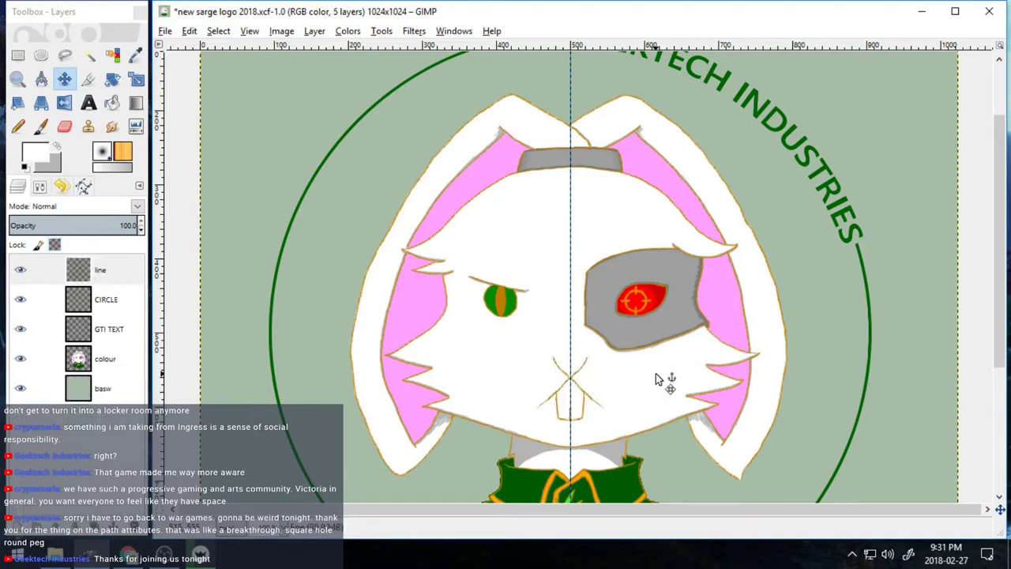
Step: Remove the vertical guide from the canvas
left_click_drag(571, 260, 154, 218)
left_click(20, 81)
left_click(40, 186)
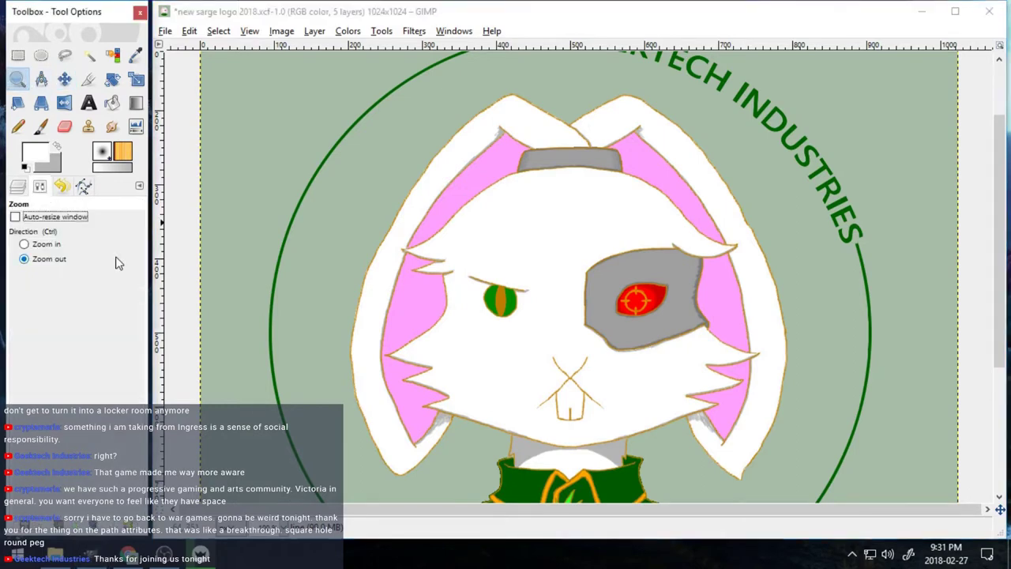
Step: On the colour layer, shade beneath the two outer mouth lines in grey with a size 2 paintbrush
left_click(474, 275)
left_click(474, 275)
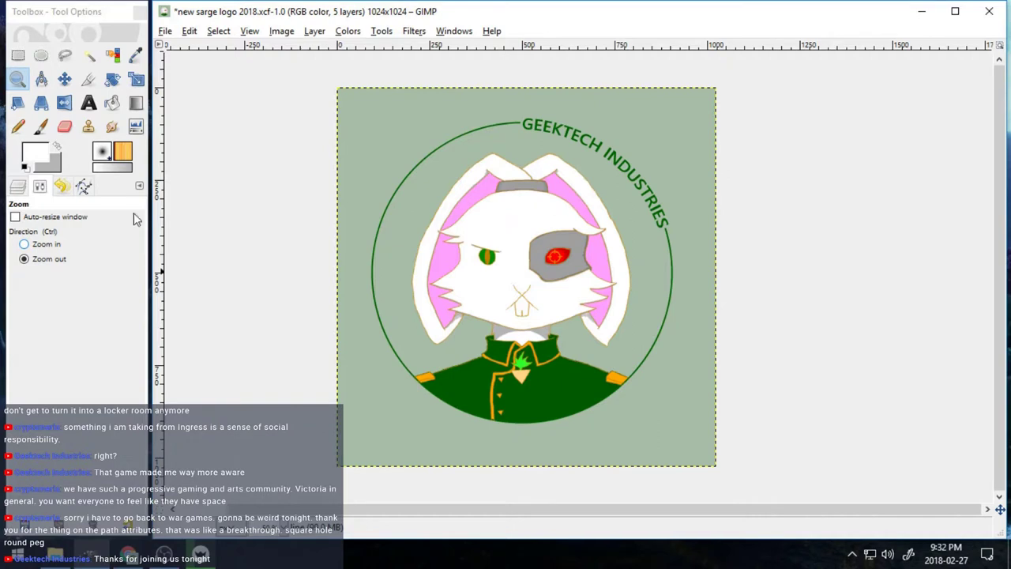
left_click_drag(494, 281, 554, 335)
left_click(57, 146)
left_click(17, 186)
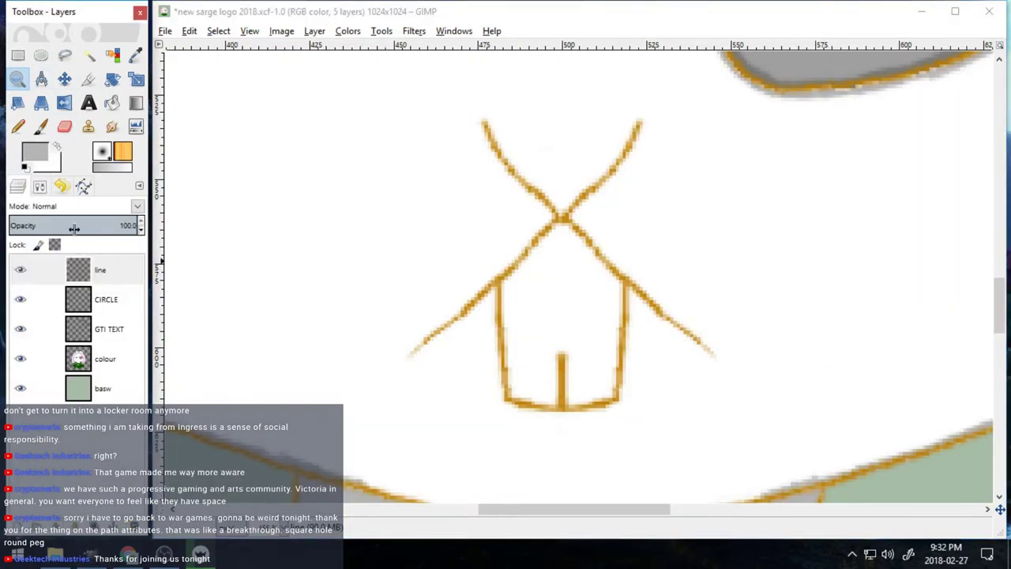
left_click(123, 366)
left_click(41, 126)
left_click(39, 187)
left_click(124, 294)
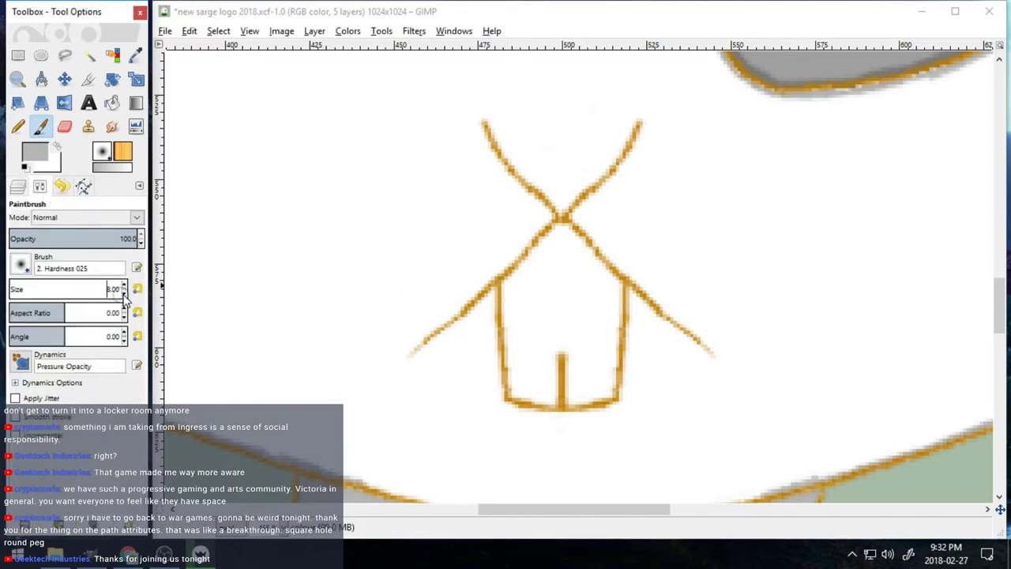
left_click_drag(495, 289, 413, 357)
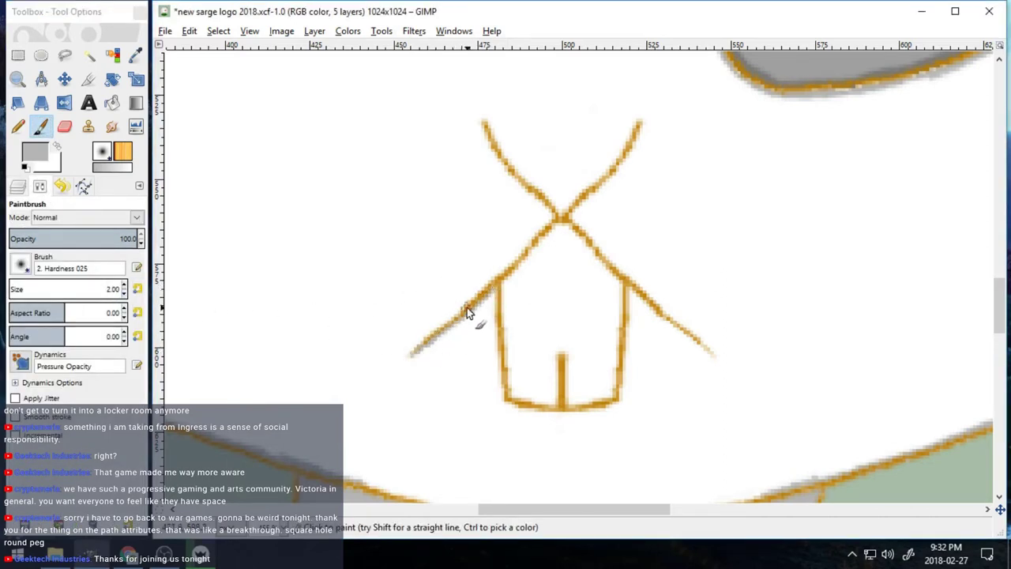
left_click_drag(631, 287, 711, 353)
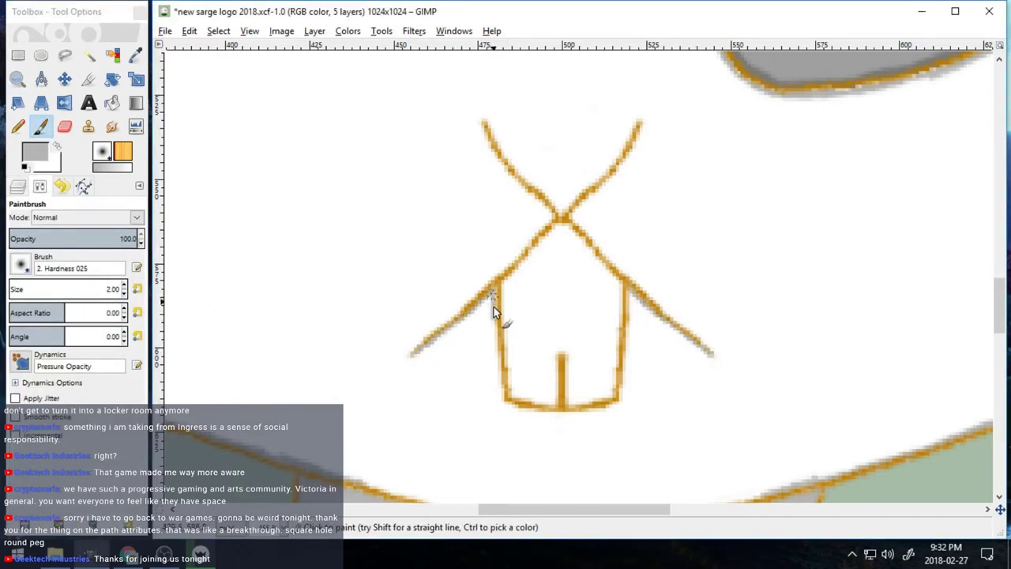
Step: Paint grey shading around the outer edge of the teeth and under the lines leading from the nose to the mouth
mouse_move(497, 289)
left_mouse_down()
mouse_move(502, 398)
mouse_move(526, 411)
mouse_move(501, 395)
mouse_move(520, 409)
mouse_move(589, 413)
left_mouse_up()
left_click_drag(628, 295, 619, 396)
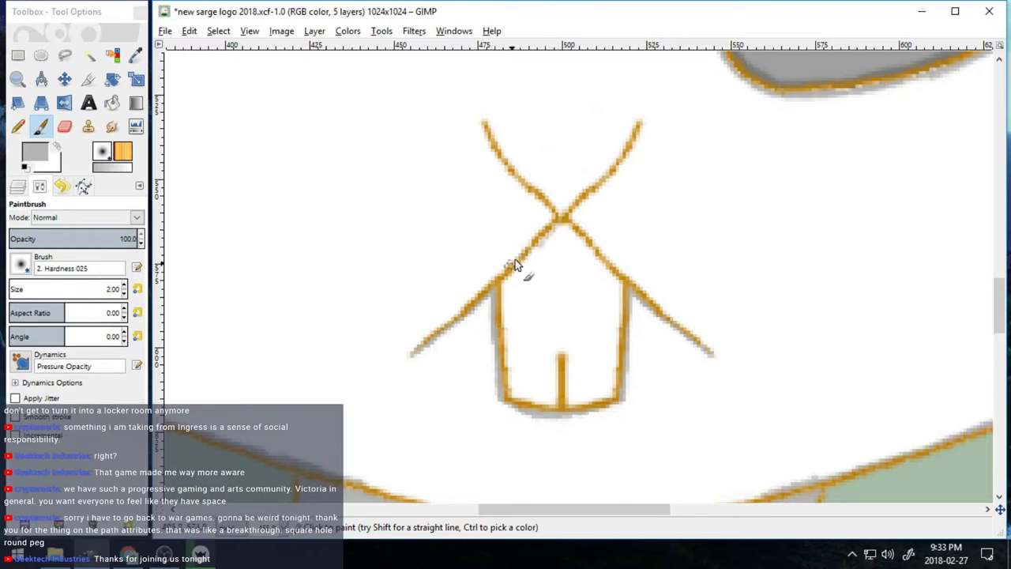
left_click_drag(564, 233, 600, 266)
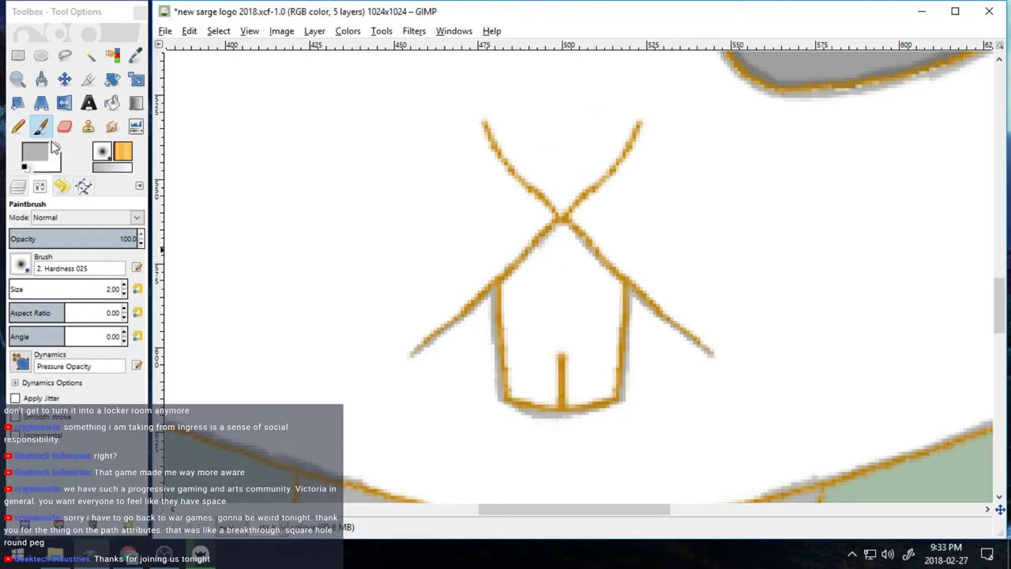
Step: Sample the pink of the inner ear and lighten it to saturation 16 (ffd7ff) as the foreground colour
left_click(35, 151)
left_click(392, 356)
left_click_drag(506, 514, 385, 514)
left_click(136, 55)
left_click(234, 169)
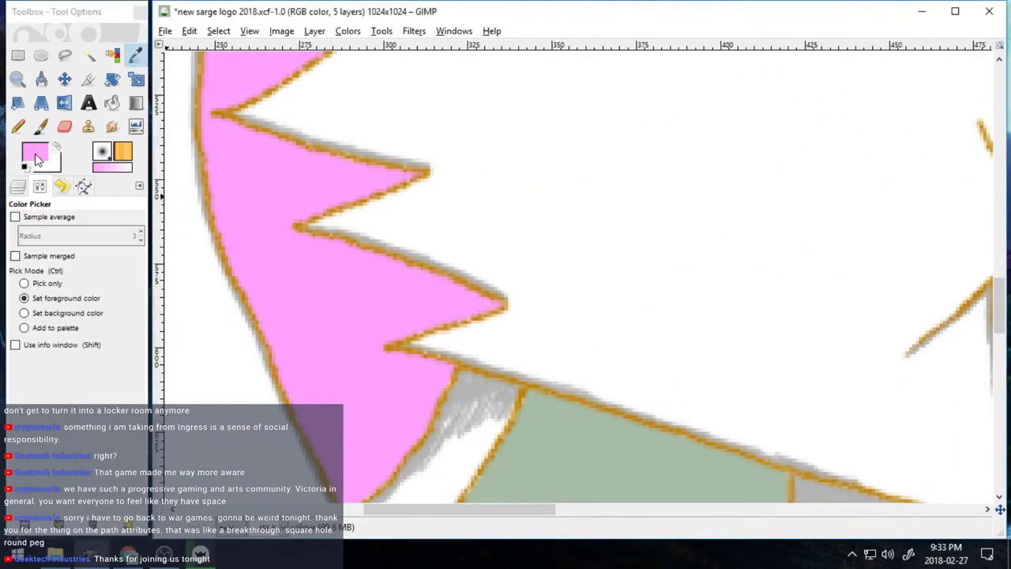
left_click(41, 127)
left_click_drag(454, 512, 563, 522)
left_click(34, 151)
left_click_drag(403, 181, 389, 182)
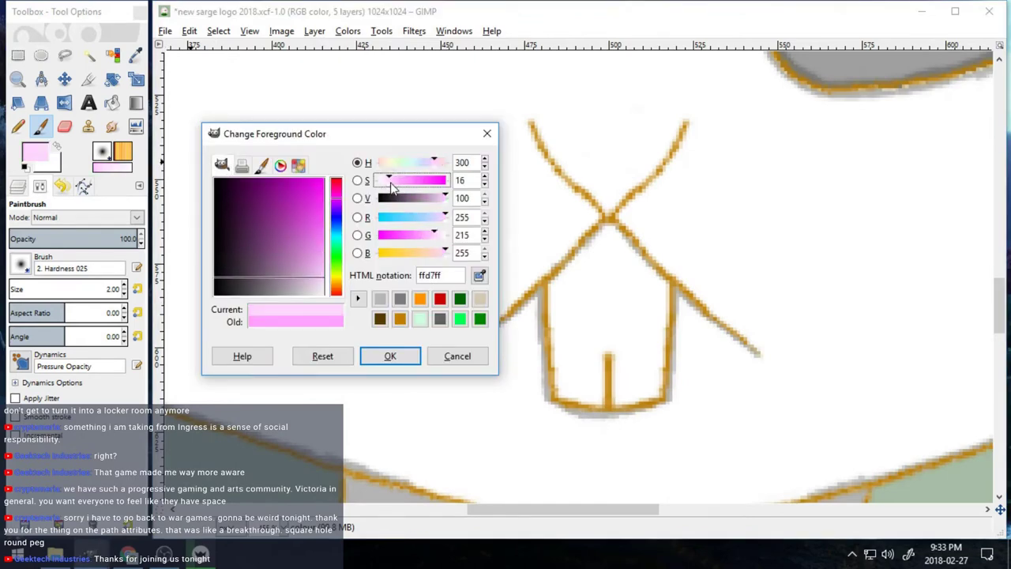
left_click(390, 356)
Step: Paint pale pink along the inside of both nose lines with a size 5 brush and smudge it into the white
mouse_move(534, 125)
left_mouse_down()
mouse_move(569, 180)
mouse_move(606, 208)
left_mouse_up()
left_click(124, 286)
left_click(124, 285)
left_click(124, 285)
left_click_drag(535, 147, 593, 199)
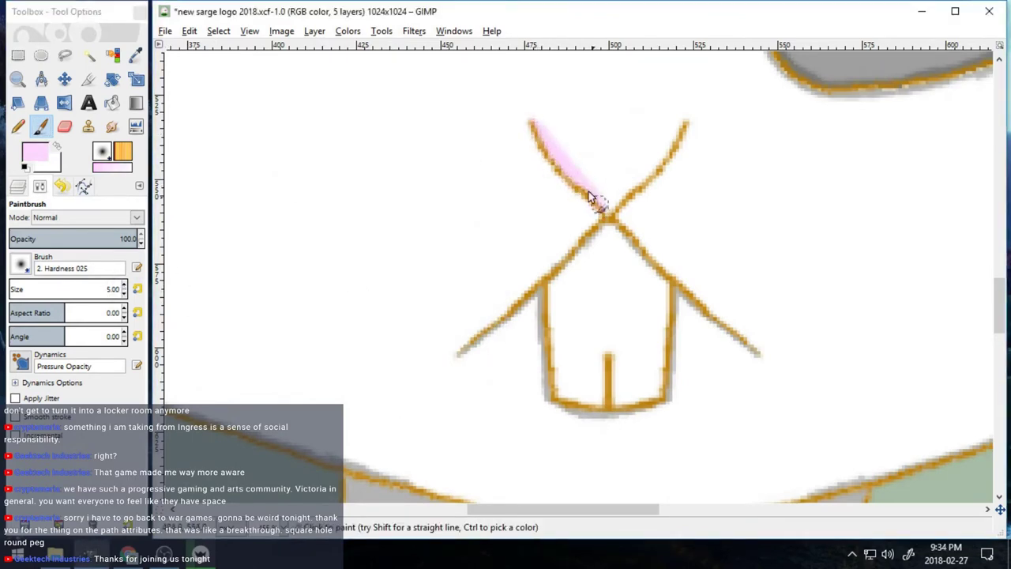
mouse_move(686, 124)
left_mouse_down()
mouse_move(607, 207)
mouse_move(657, 162)
mouse_move(590, 189)
mouse_move(641, 164)
mouse_move(623, 174)
mouse_move(666, 130)
mouse_move(600, 192)
mouse_move(559, 129)
left_mouse_up()
left_click(112, 127)
left_click_drag(673, 139, 614, 192)
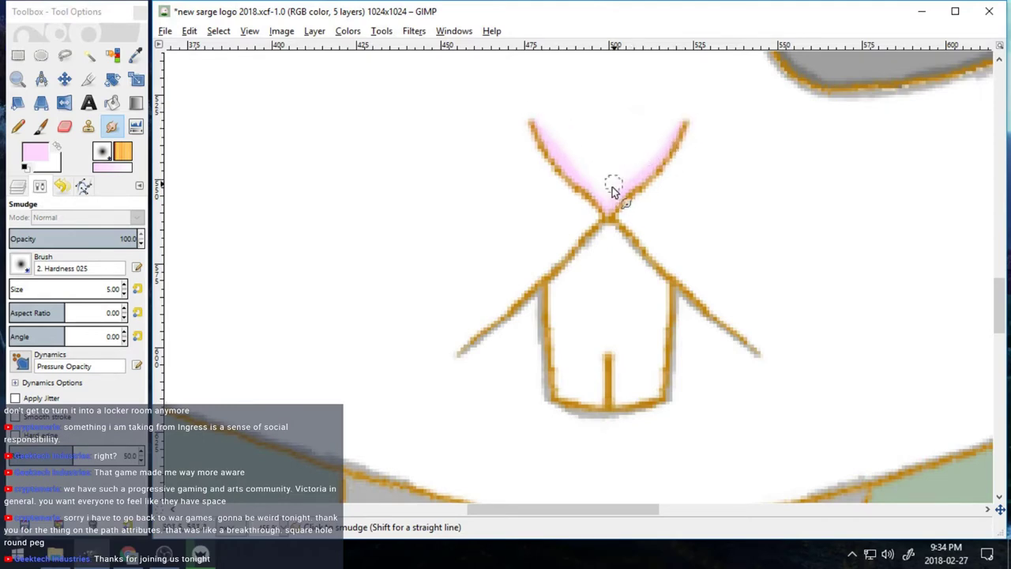
Step: Sample the dark green of the rabbit's left-hand eye and swap it to the background colour
scroll(772, 458, "down", 5)
scroll(778, 367, "down", 3)
scroll(779, 368, "up", 3)
scroll(779, 370, "down", 2)
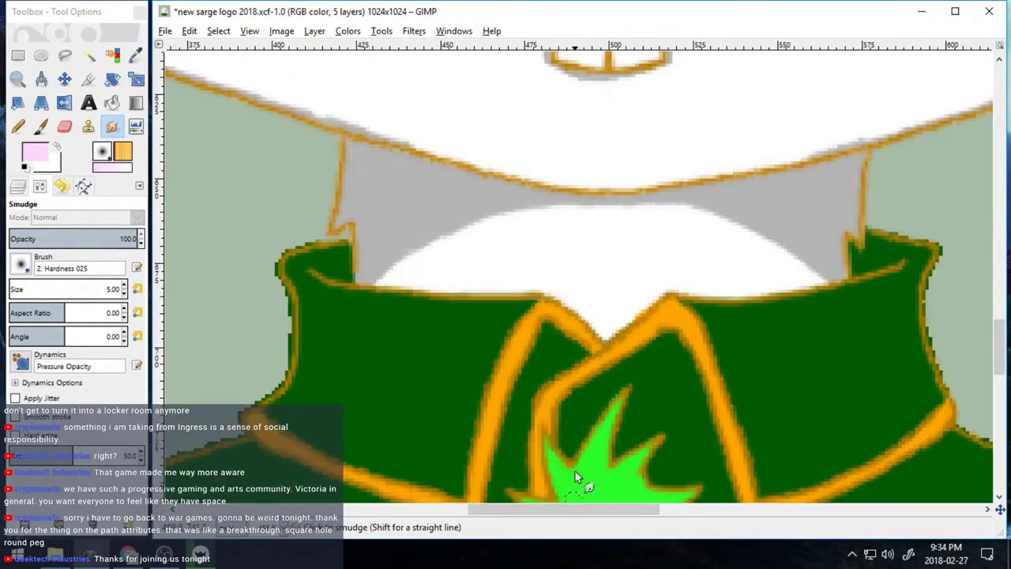
scroll(575, 471, "up", 20)
scroll(573, 450, "down", 5)
scroll(479, 271, "left", 3)
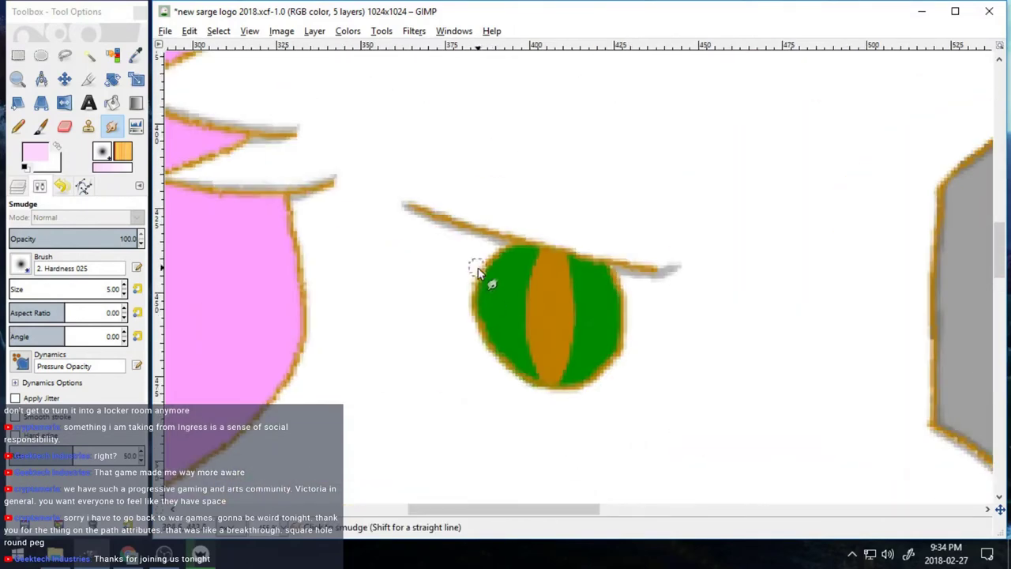
left_click(14, 81)
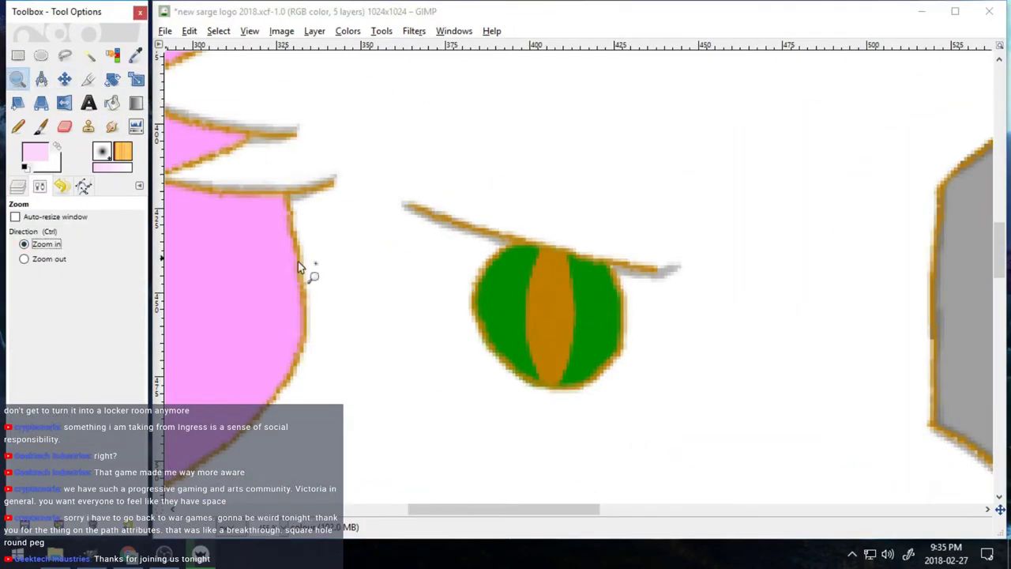
left_click_drag(370, 161, 735, 448)
left_click_drag(340, 103, 779, 472)
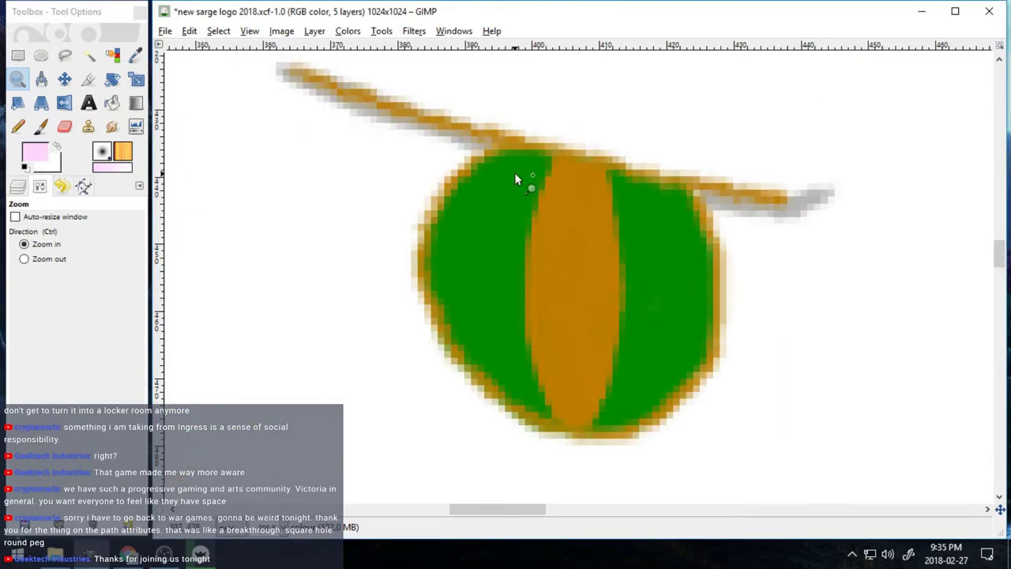
left_click(136, 55)
left_click(470, 218)
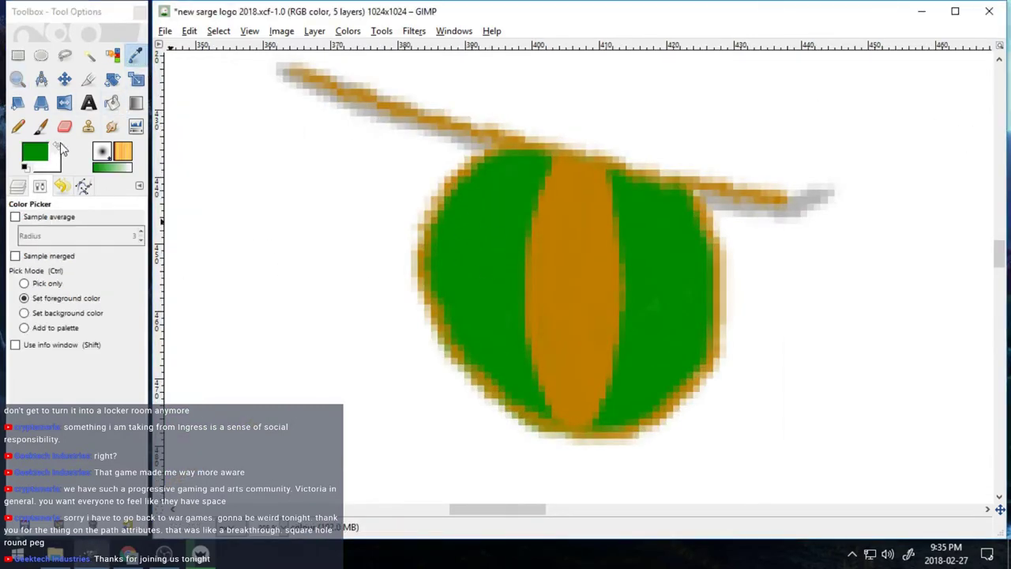
left_click(56, 147)
Step: Paint a bright green curved highlight along the left edge of the green iris with the size 5 paintbrush
left_click(42, 127)
mouse_move(535, 167)
left_mouse_down()
mouse_move(486, 184)
mouse_move(519, 170)
mouse_move(456, 227)
mouse_move(508, 372)
mouse_move(468, 269)
mouse_move(475, 295)
left_mouse_up()
left_click(34, 152)
left_click(479, 298)
left_click(481, 319)
left_click(391, 356)
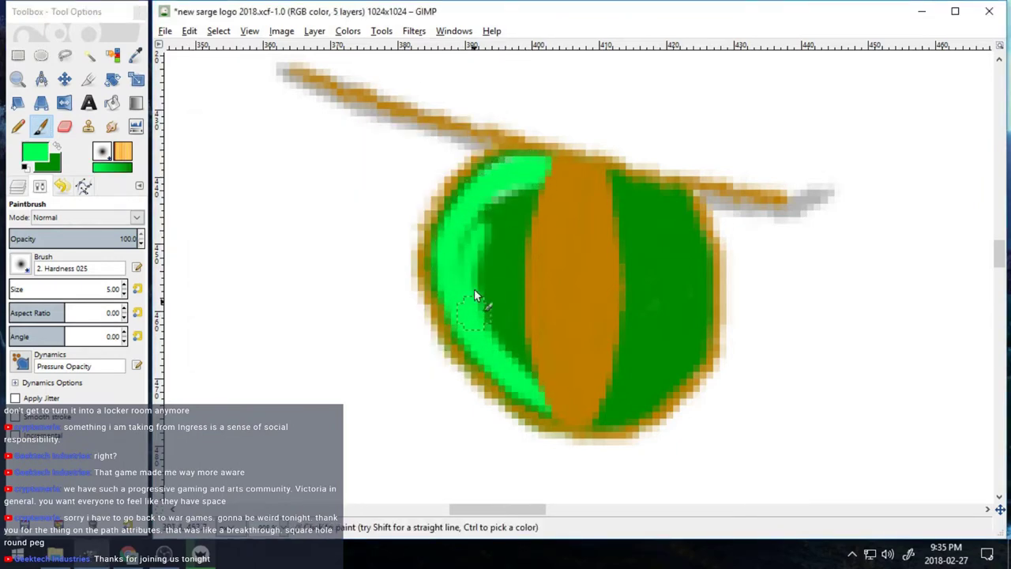